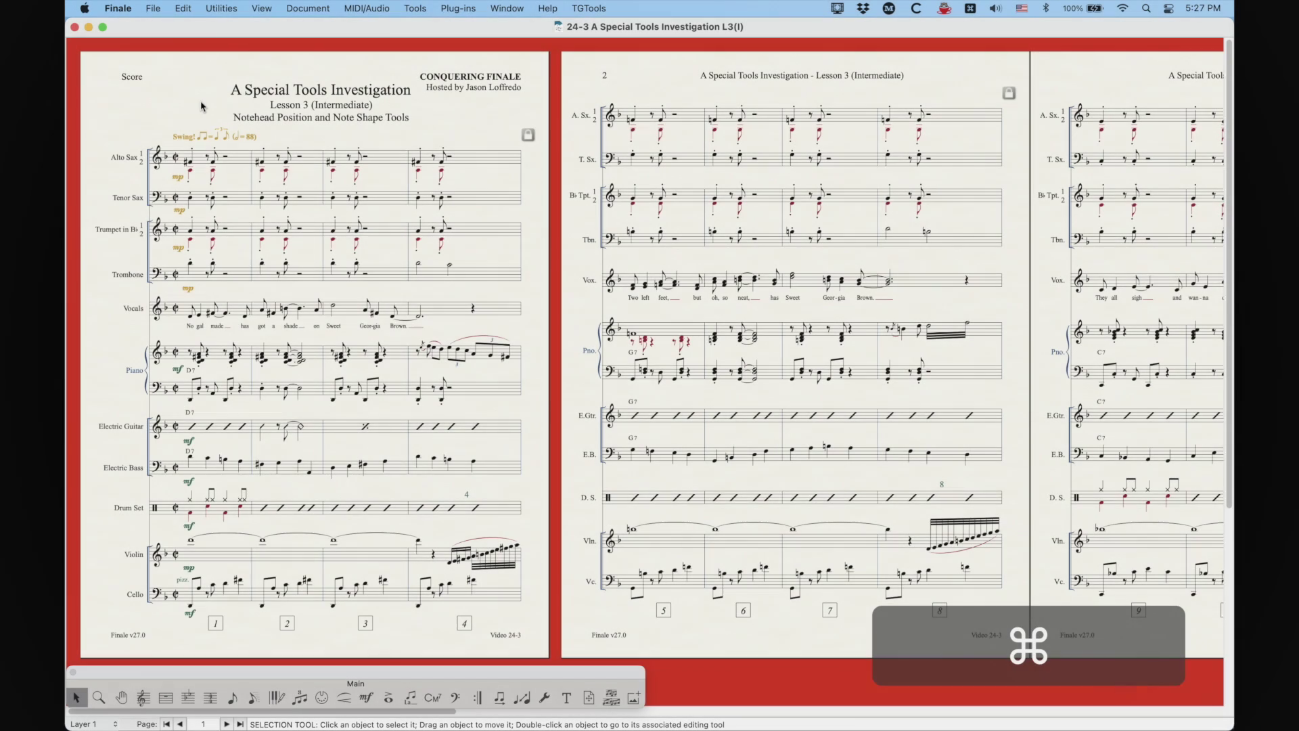
- Enlarge the score view and activate the Notehead Position tool from the Special Tools
{"action": "key", "text": "super+equal"}
{"action": "key", "text": "super+equal"}
{"action": "key", "text": "super+equal"}
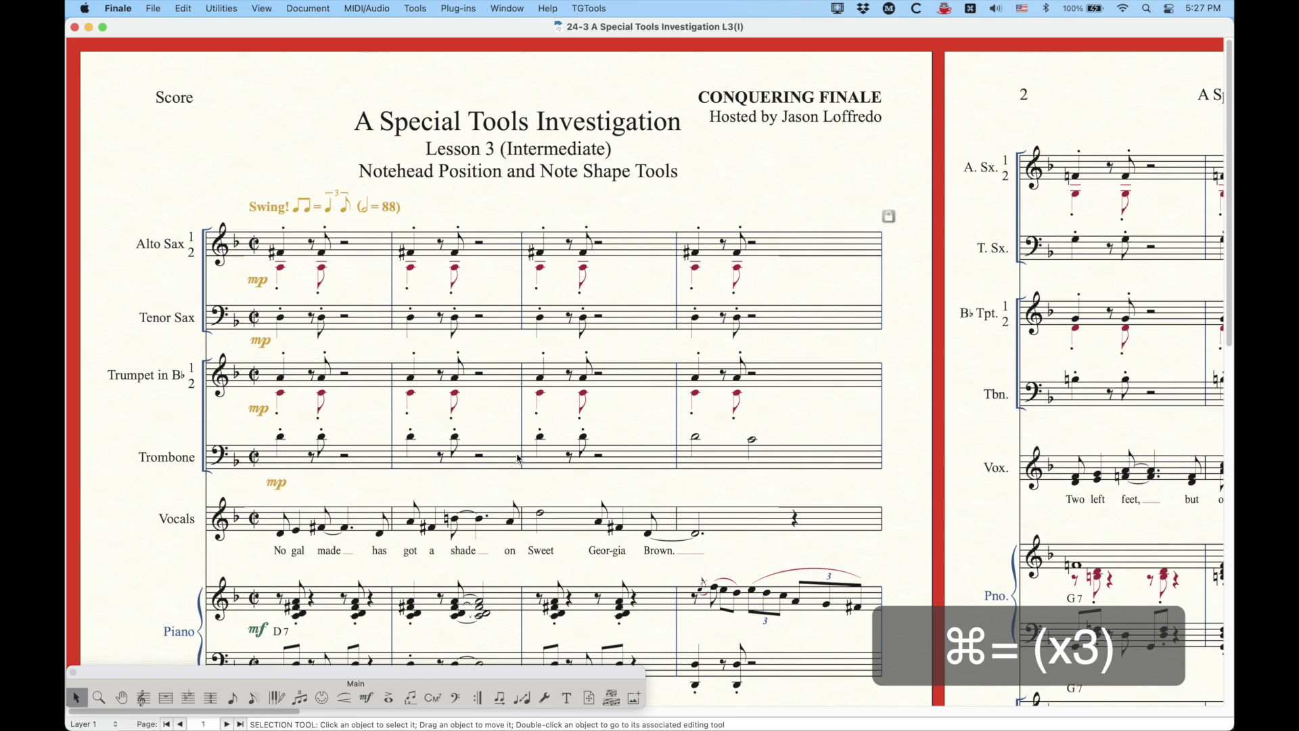
{"action": "key", "text": "super+equal"}
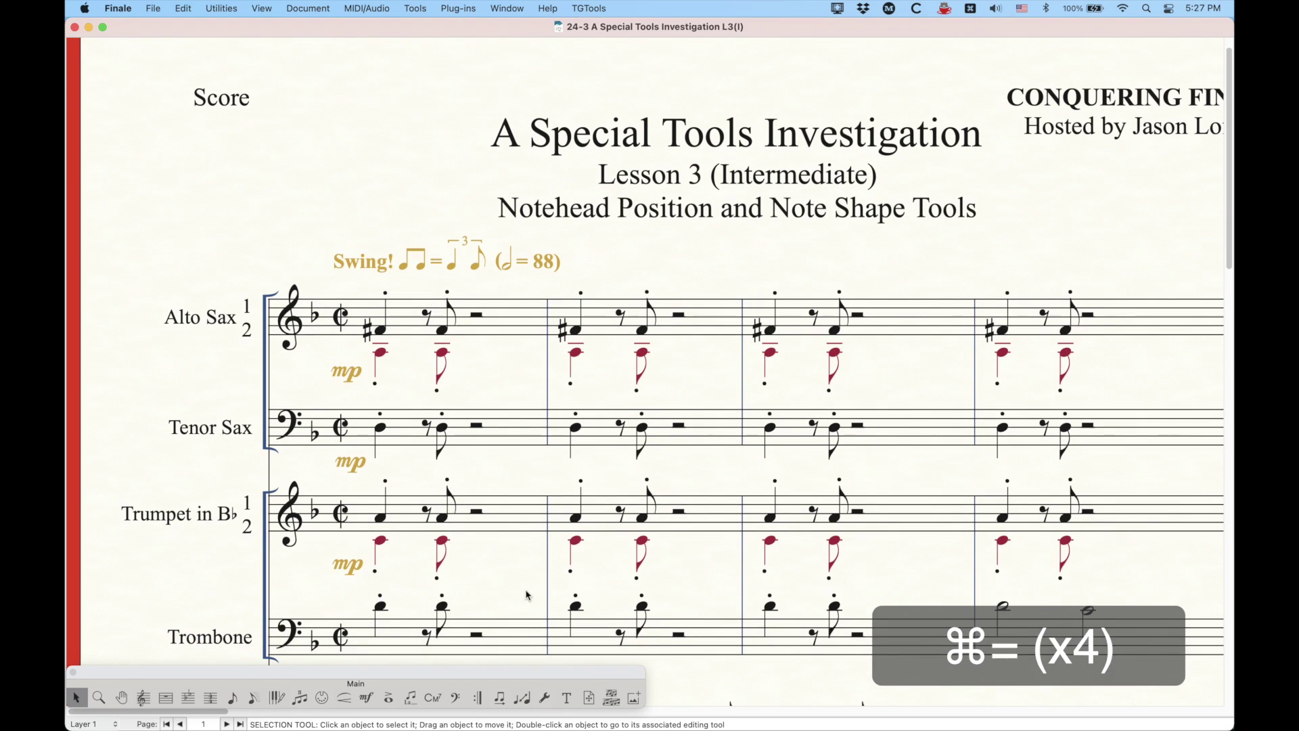
{"action": "left_click", "coordinate": [545, 698]}
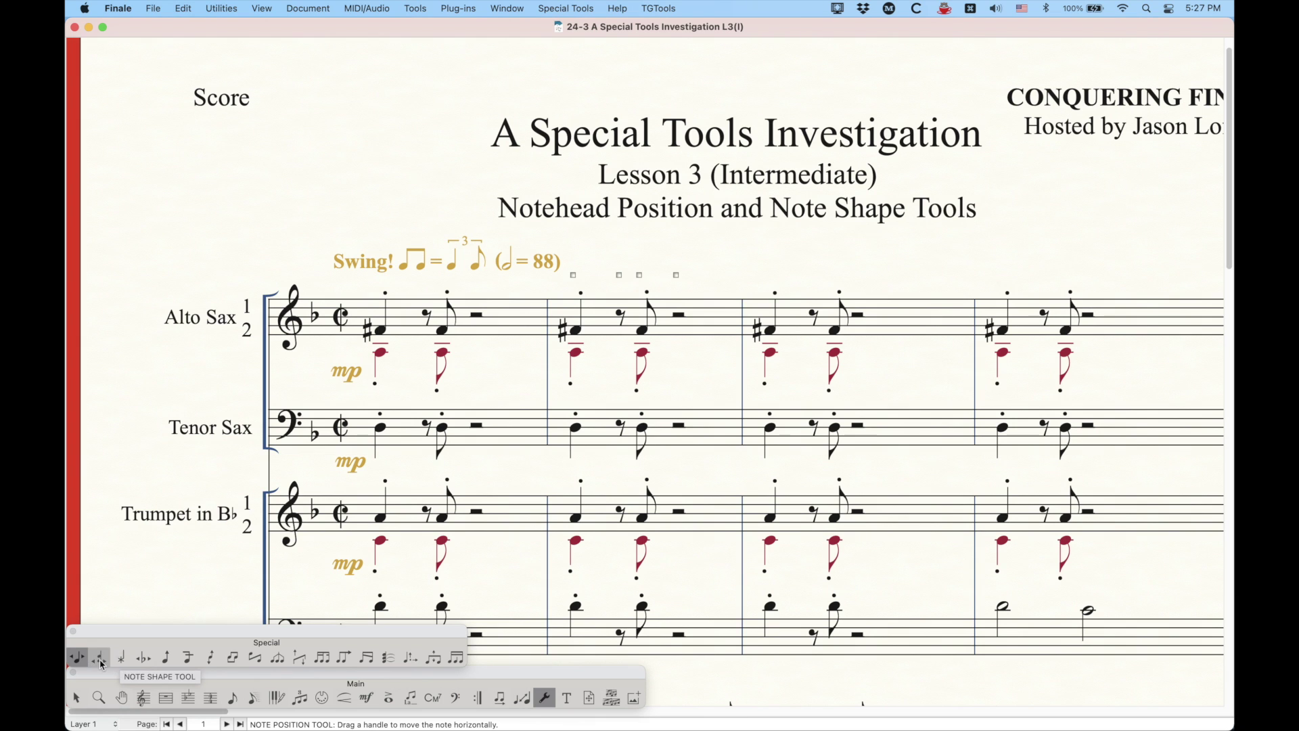
{"action": "left_click", "coordinate": [100, 658]}
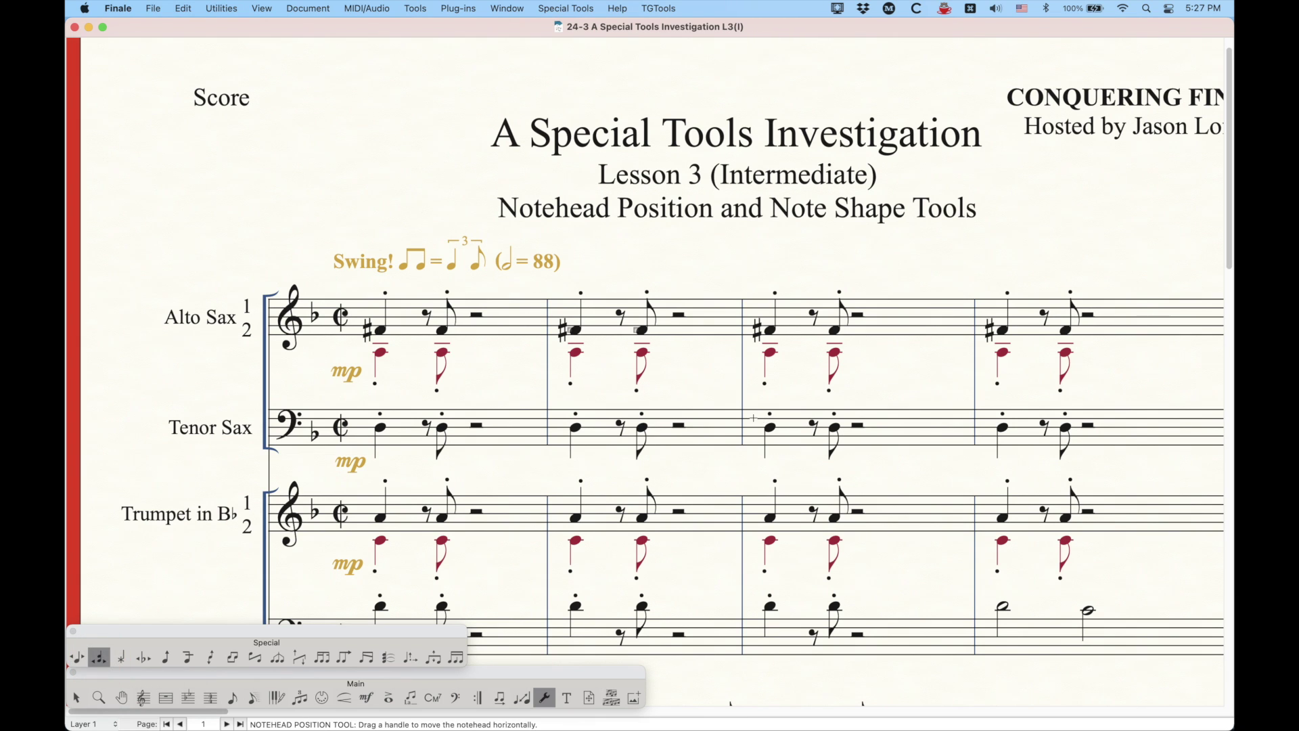
- In the first piano treble chord of measure 2, shift the A notehead right about 0.104 and swap the D and C noteheads across the stem
{"action": "scroll", "coordinate": [753, 417], "scroll_direction": "down", "scroll_amount": 10}
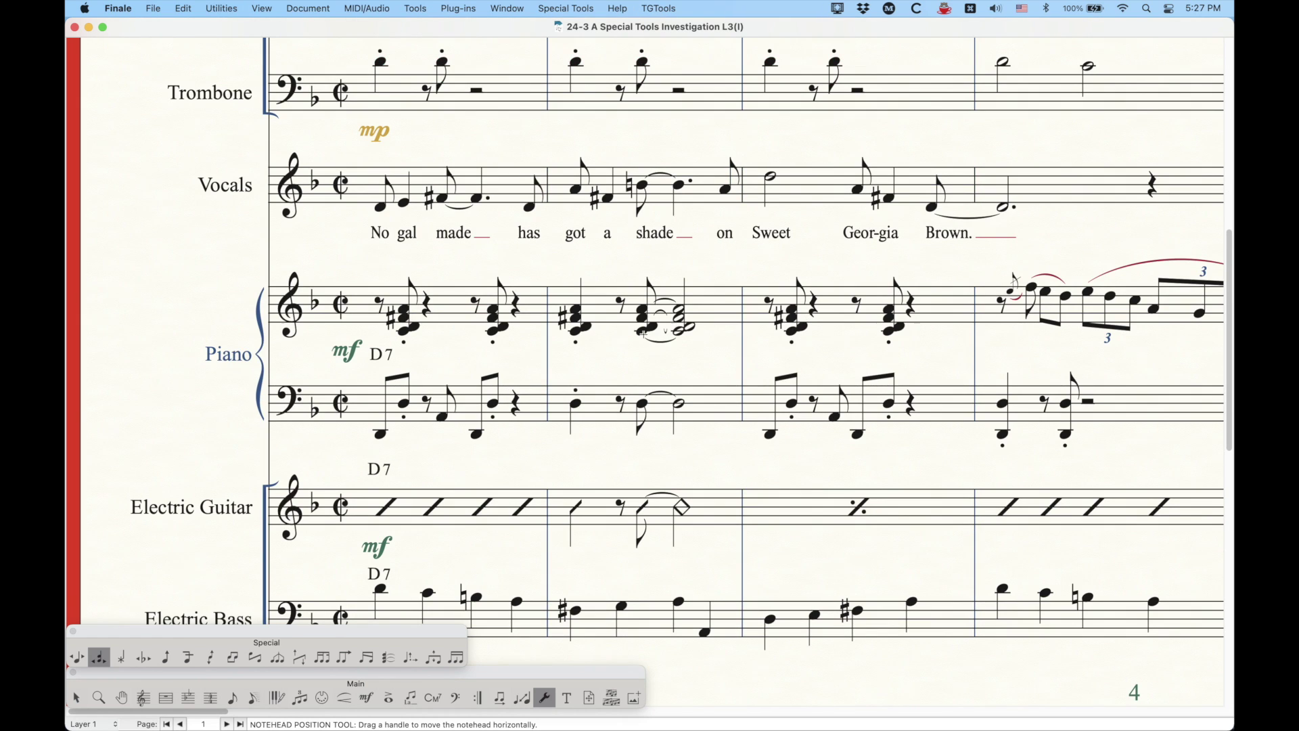
{"action": "left_click", "coordinate": [590, 308]}
{"action": "left_click_drag", "start_coordinate": [570, 309], "coordinate": [583, 309]}
{"action": "key", "text": "super+equal"}
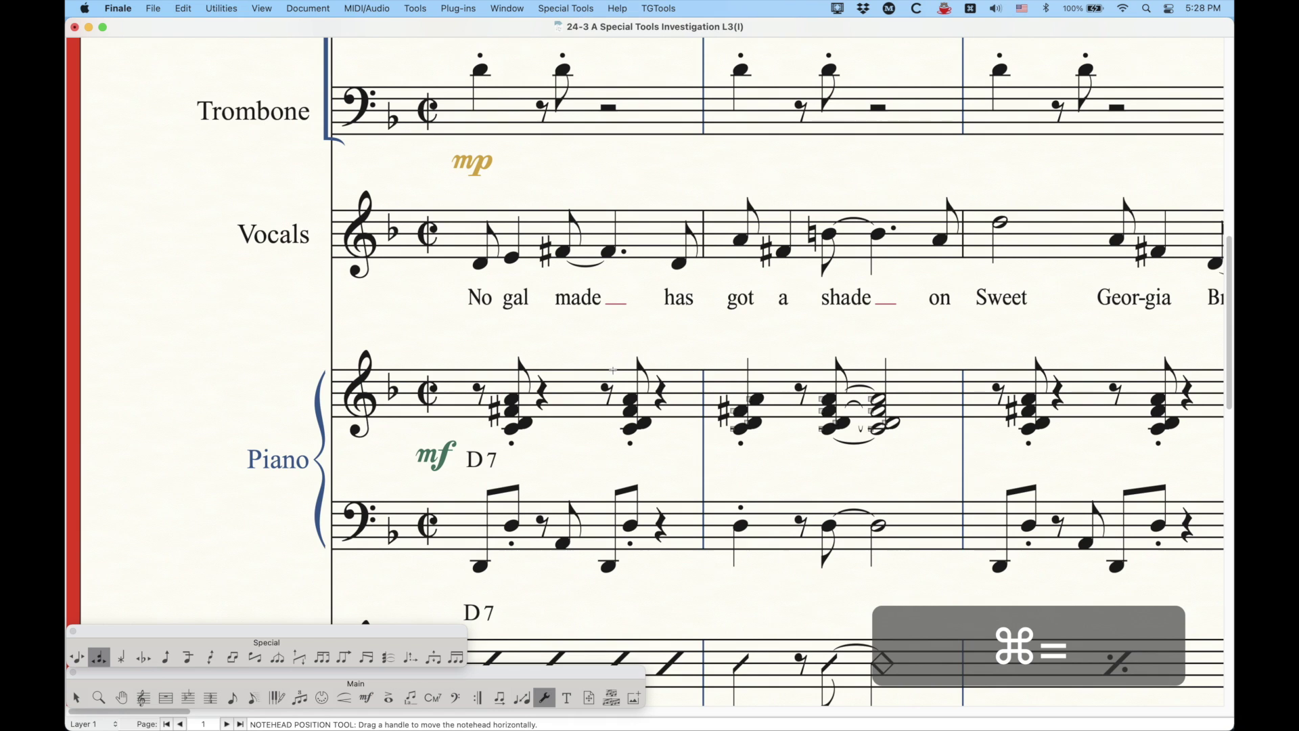
{"action": "scroll", "coordinate": [613, 370], "scroll_direction": "right", "scroll_amount": 2}
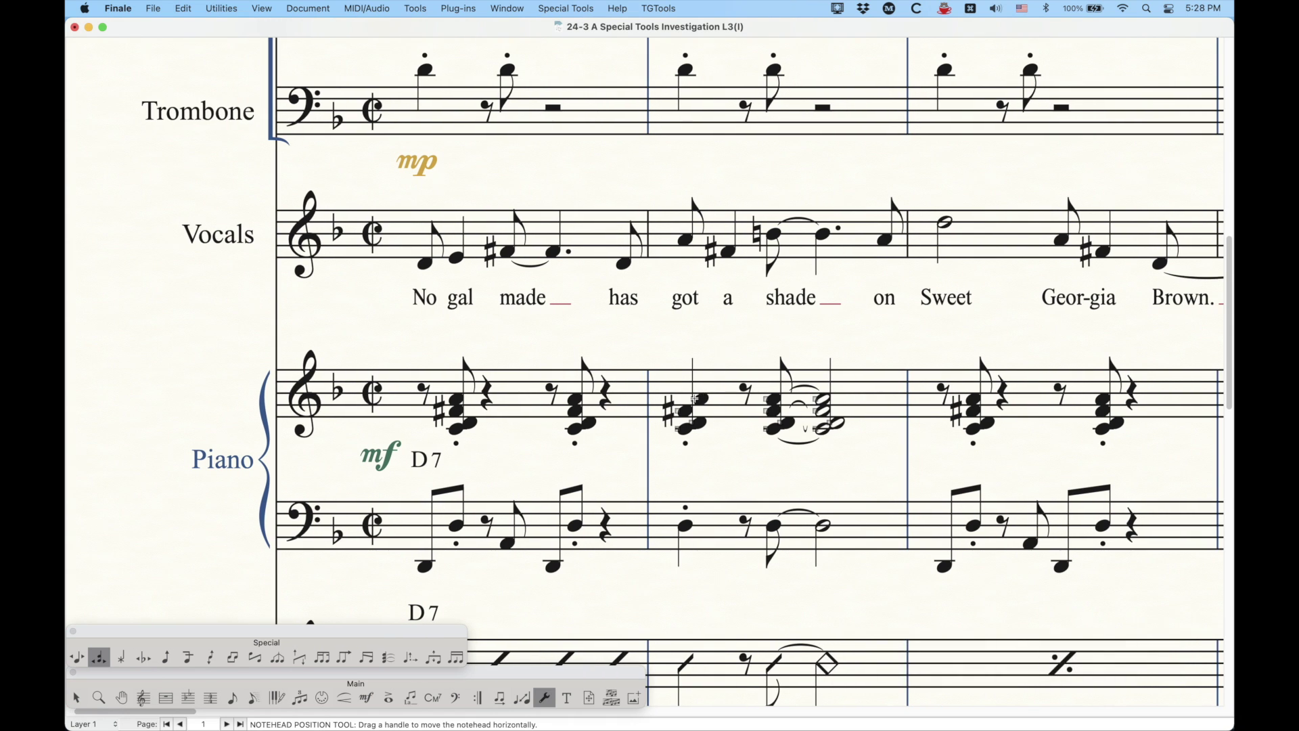
{"action": "left_click", "coordinate": [694, 400]}
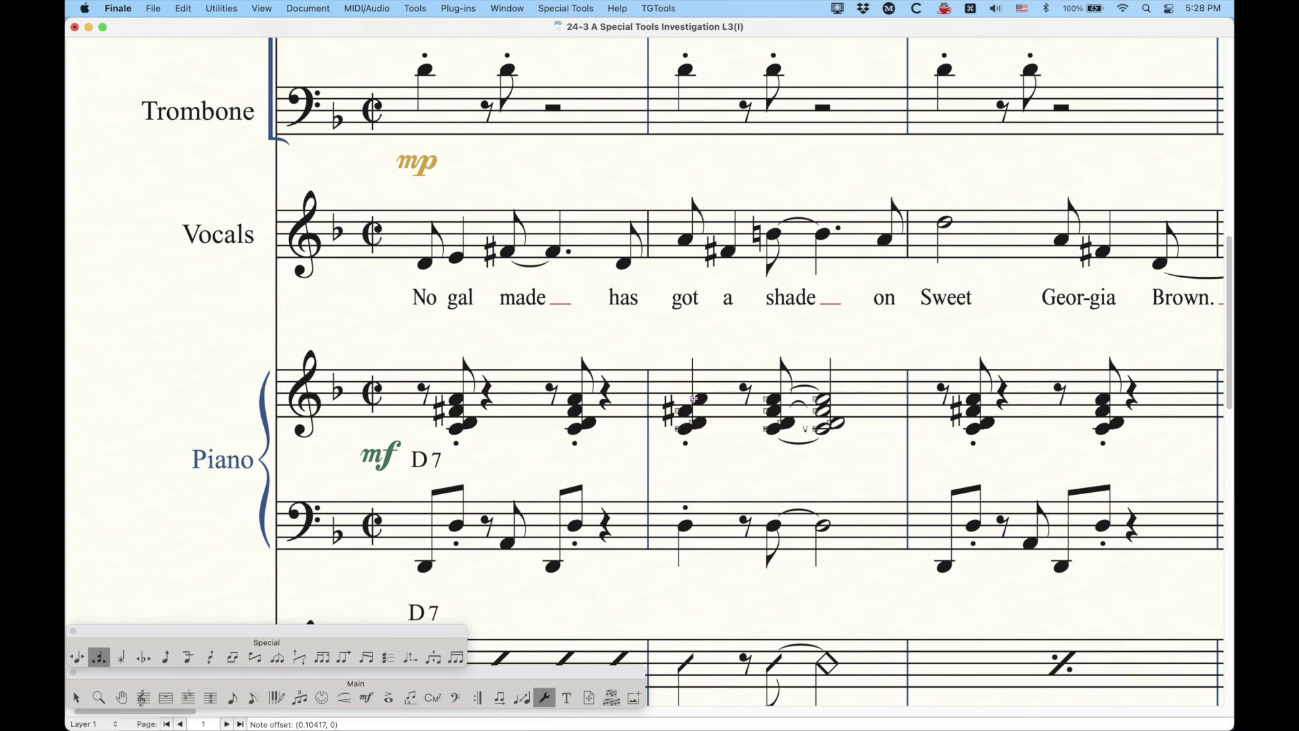
{"action": "left_click_drag", "start_coordinate": [694, 399], "coordinate": [690, 426]}
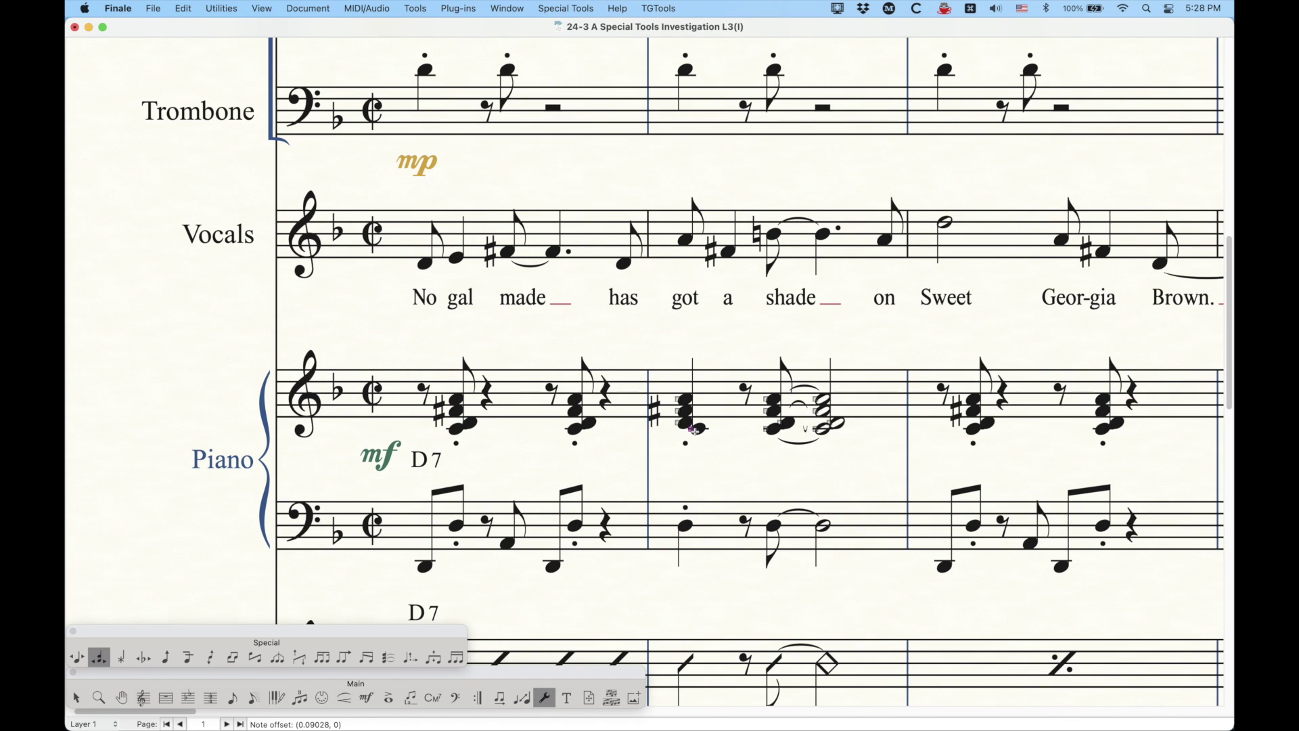
- Reset the moved noteheads in the first piano chord of measure 2 and remove the manual adjustments from the D
{"action": "key", "text": "BackSpace"}
{"action": "key", "text": "BackSpace"}
{"action": "key", "text": "BackSpace"}
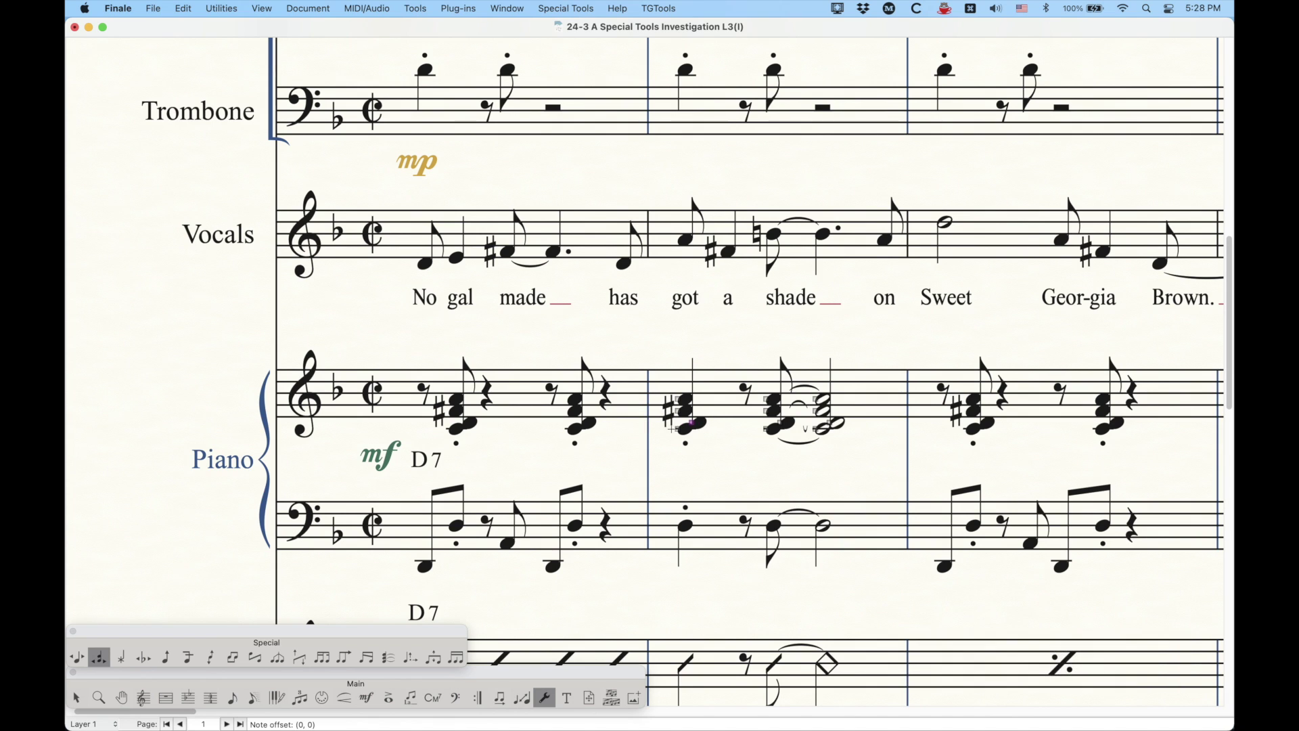
{"action": "right_click", "coordinate": [692, 423]}
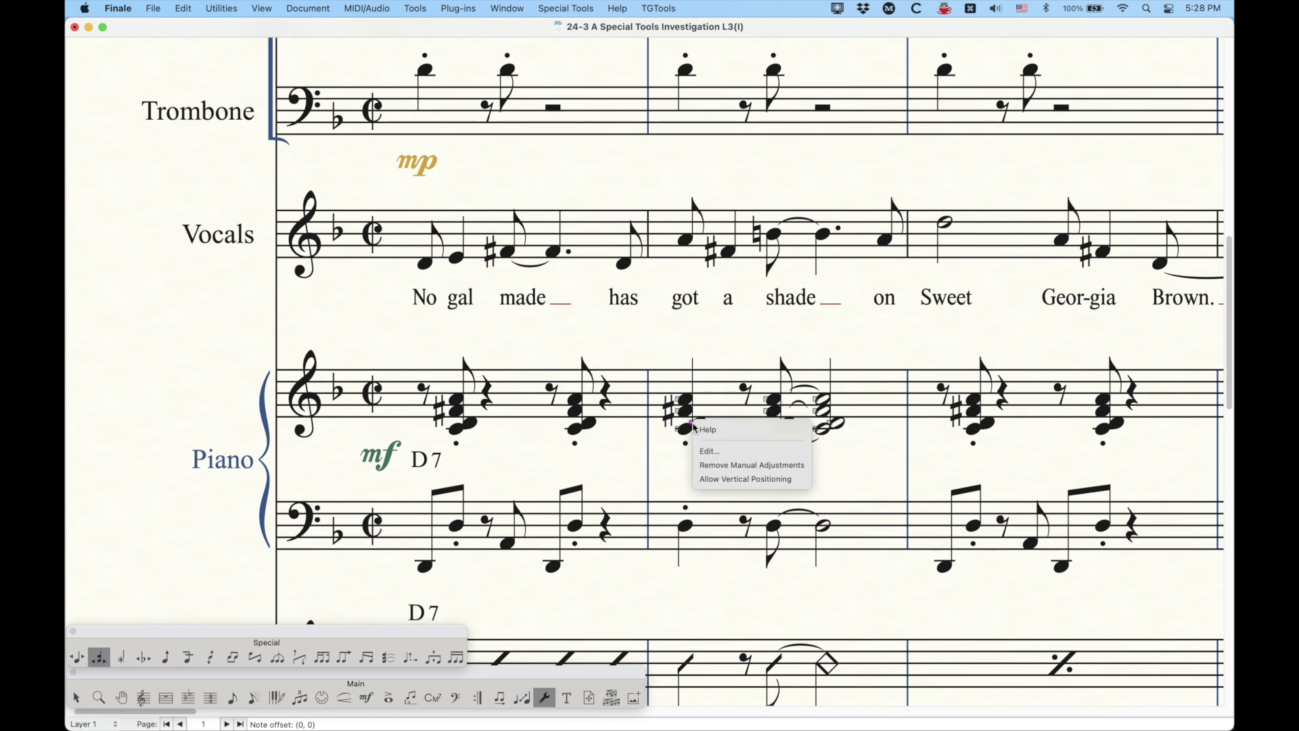
{"action": "left_click", "coordinate": [747, 465]}
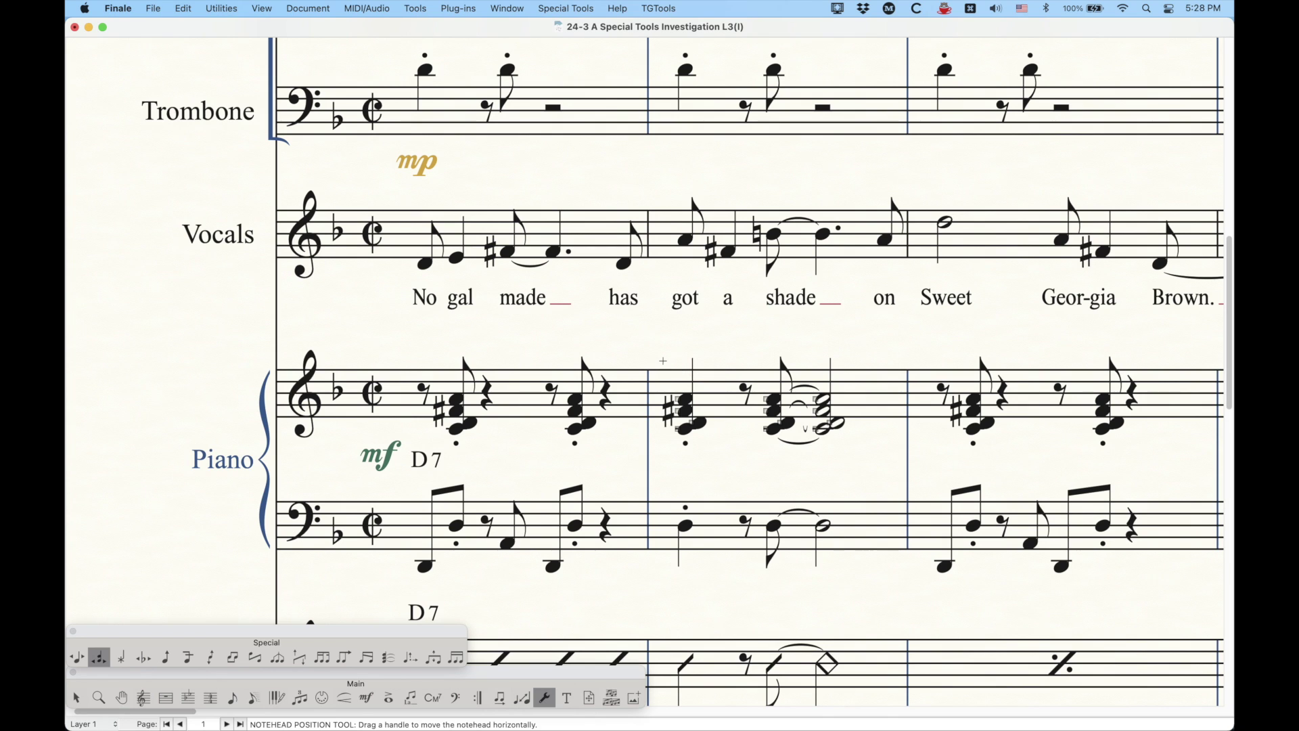
- Shift the A and F-sharp noteheads of that piano chord together to the right by about 0.101, and restore their default positions
{"action": "left_click_drag", "start_coordinate": [668, 378], "coordinate": [692, 406]}
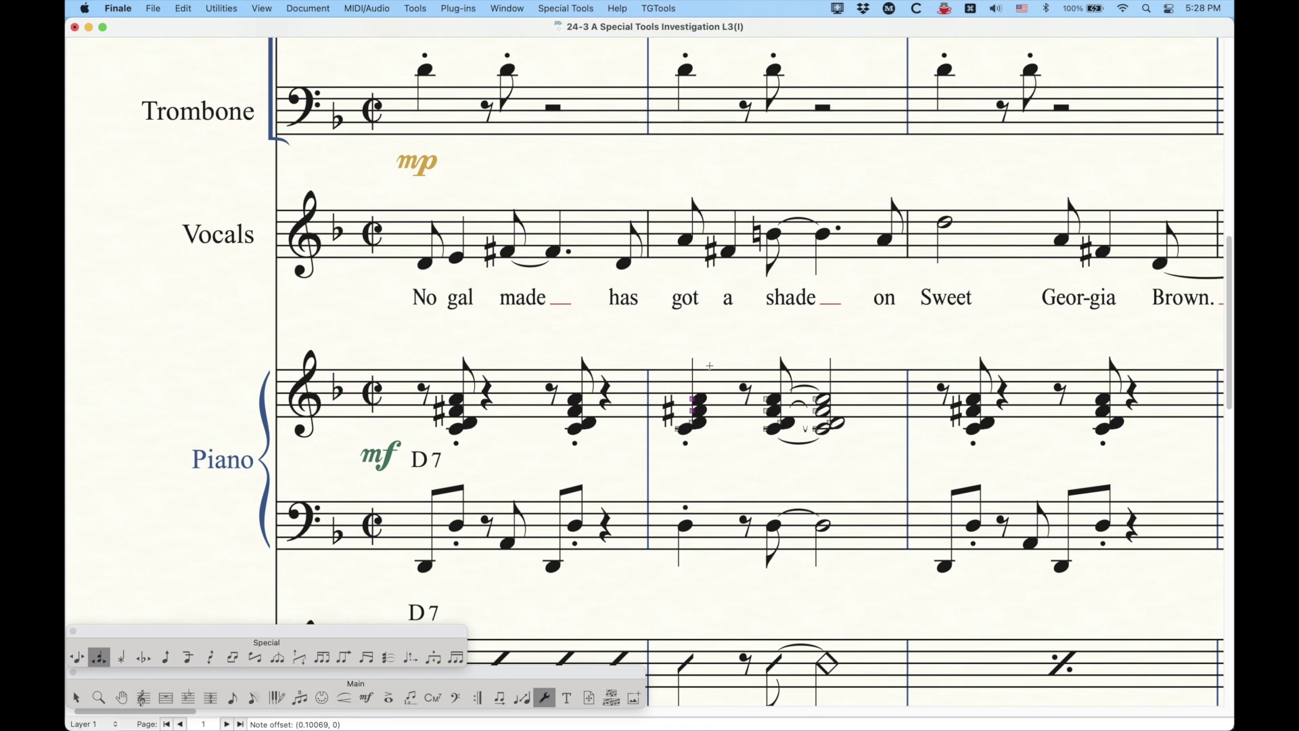
{"action": "key", "text": "BackSpace"}
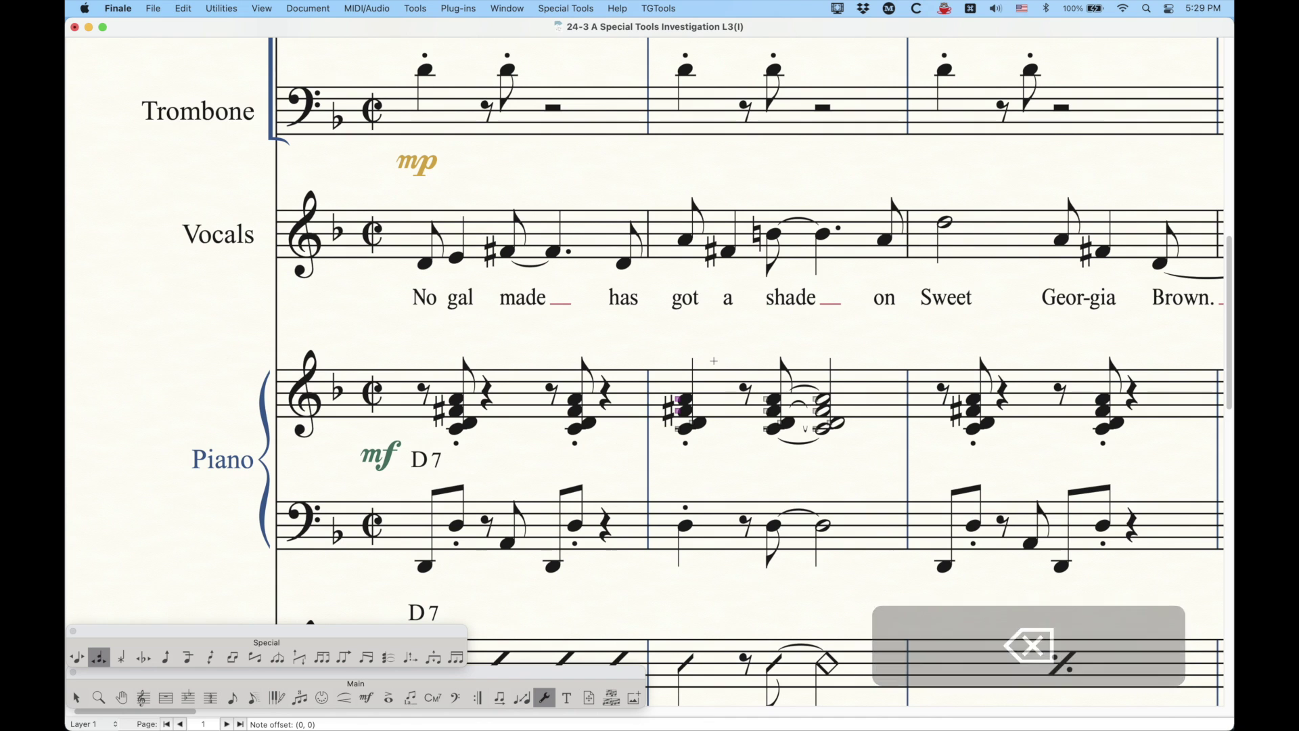
{"action": "left_click", "coordinate": [714, 372]}
- Shift all the noteheads in the piano's treble measure 2 left by about 0.115, and reset them to their default positions
{"action": "key", "text": "super+a"}
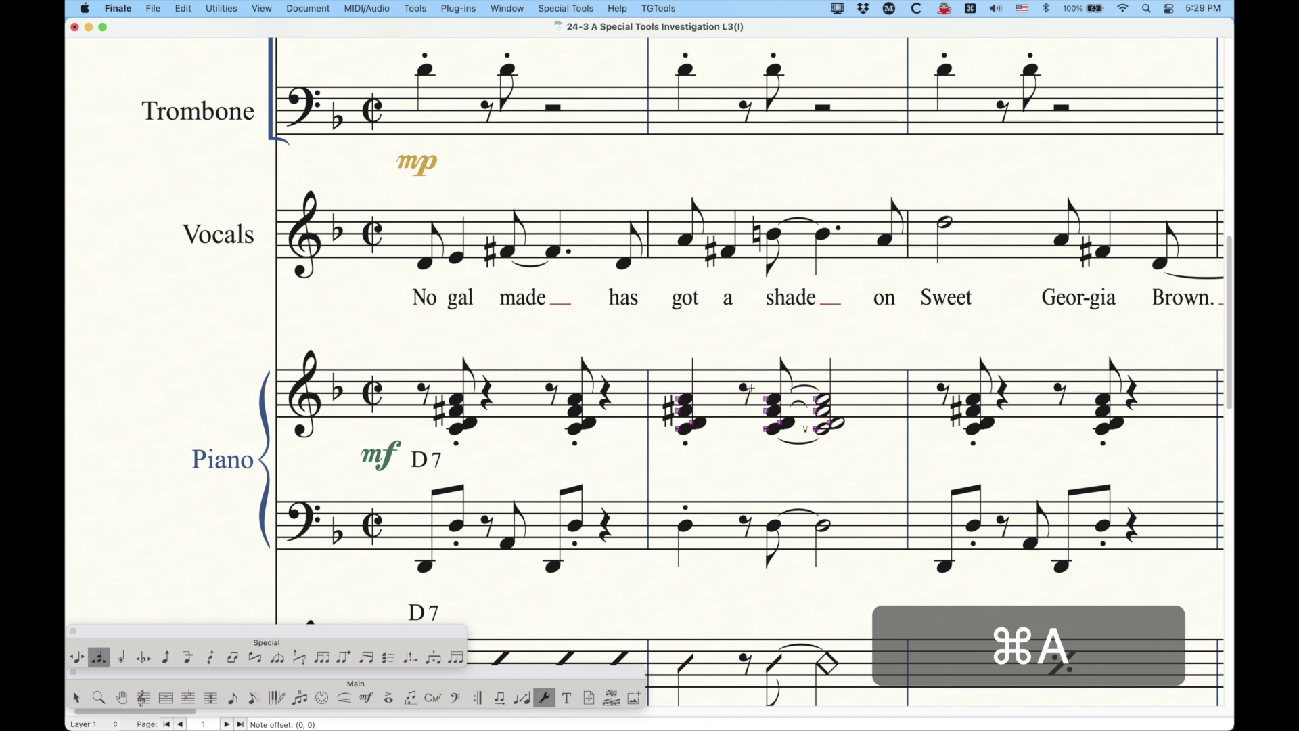
{"action": "left_click", "coordinate": [767, 401]}
{"action": "left_click_drag", "start_coordinate": [767, 401], "coordinate": [744, 400]}
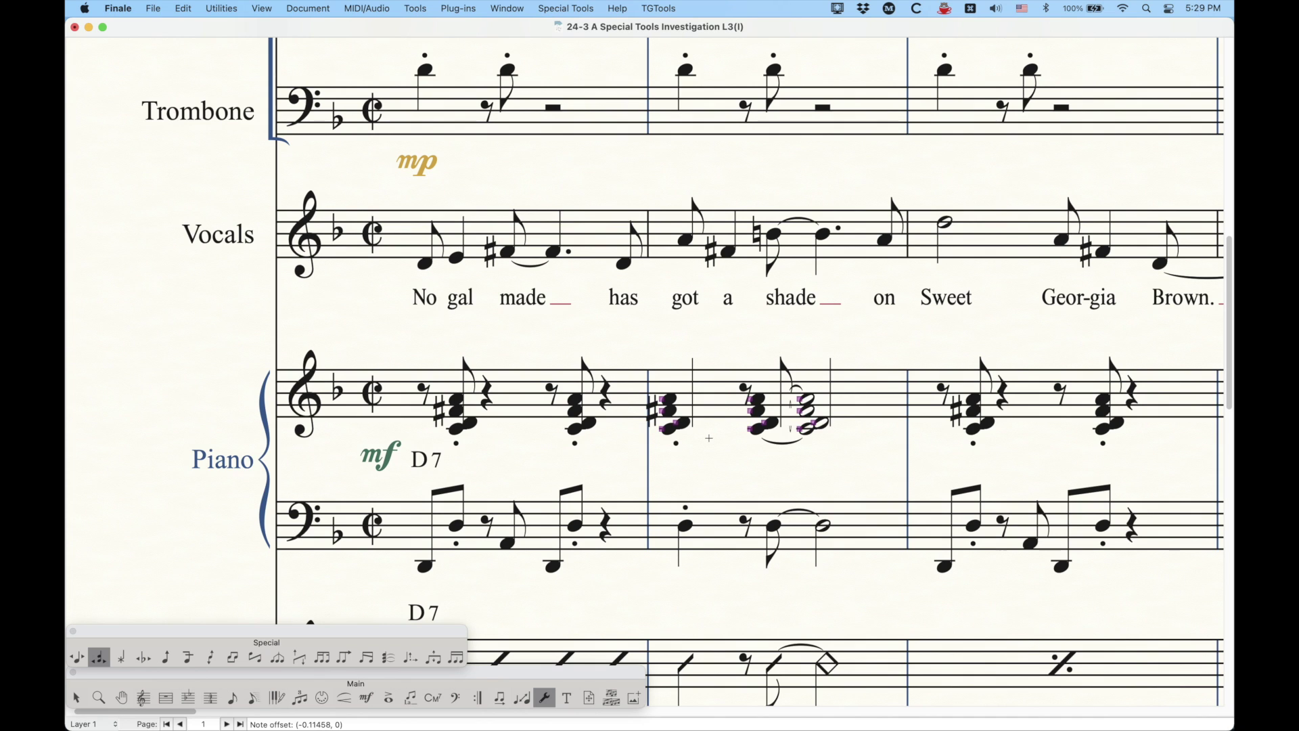
{"action": "key", "text": "BackSpace"}
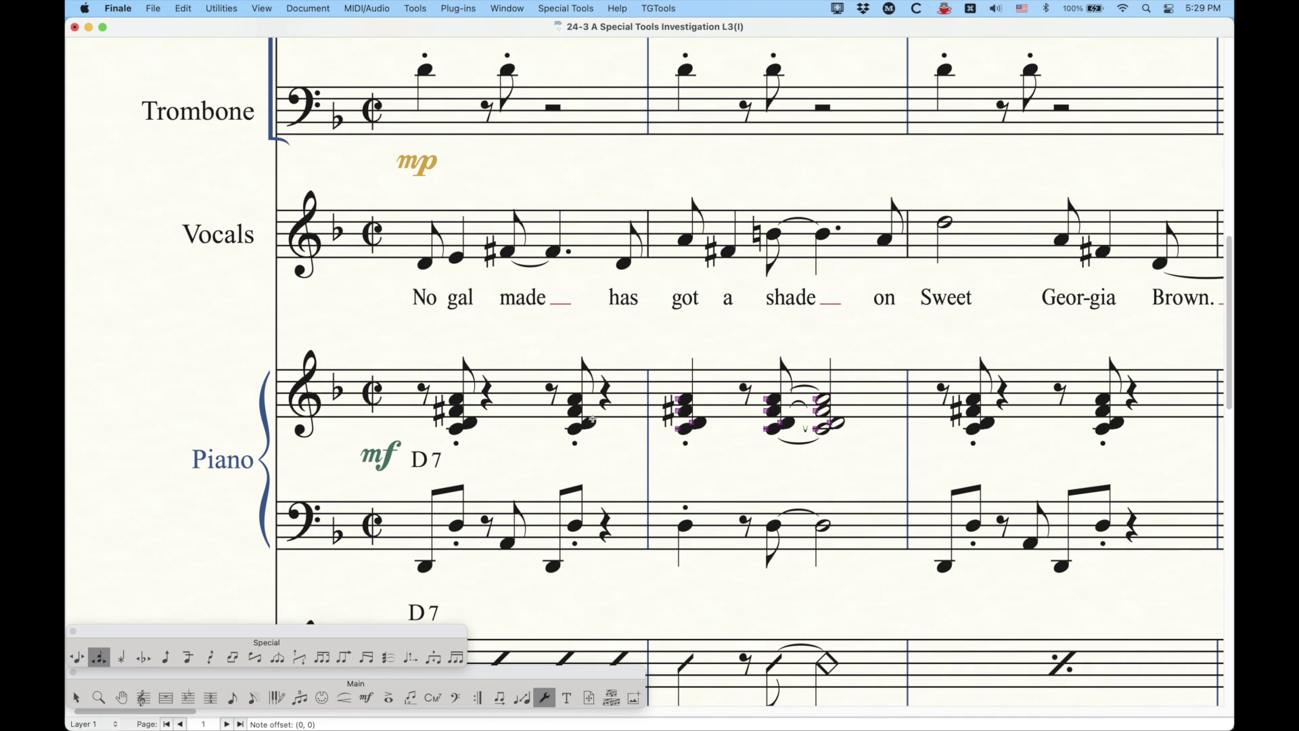
- Shift the notehead of the trombone's first note in measure 1 right by about 0.111, and reset it
{"action": "scroll", "coordinate": [572, 426], "scroll_direction": "up", "scroll_amount": 6}
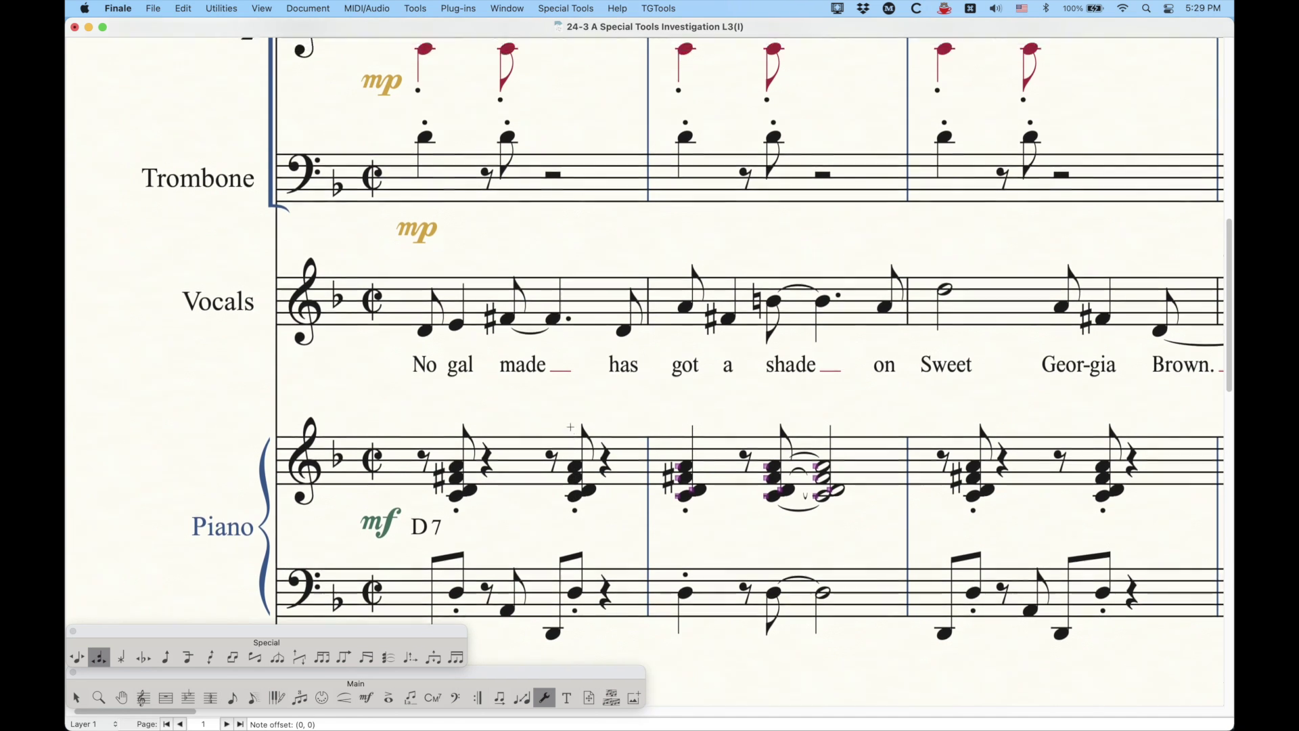
{"action": "scroll", "coordinate": [569, 426], "scroll_direction": "down", "scroll_amount": 1}
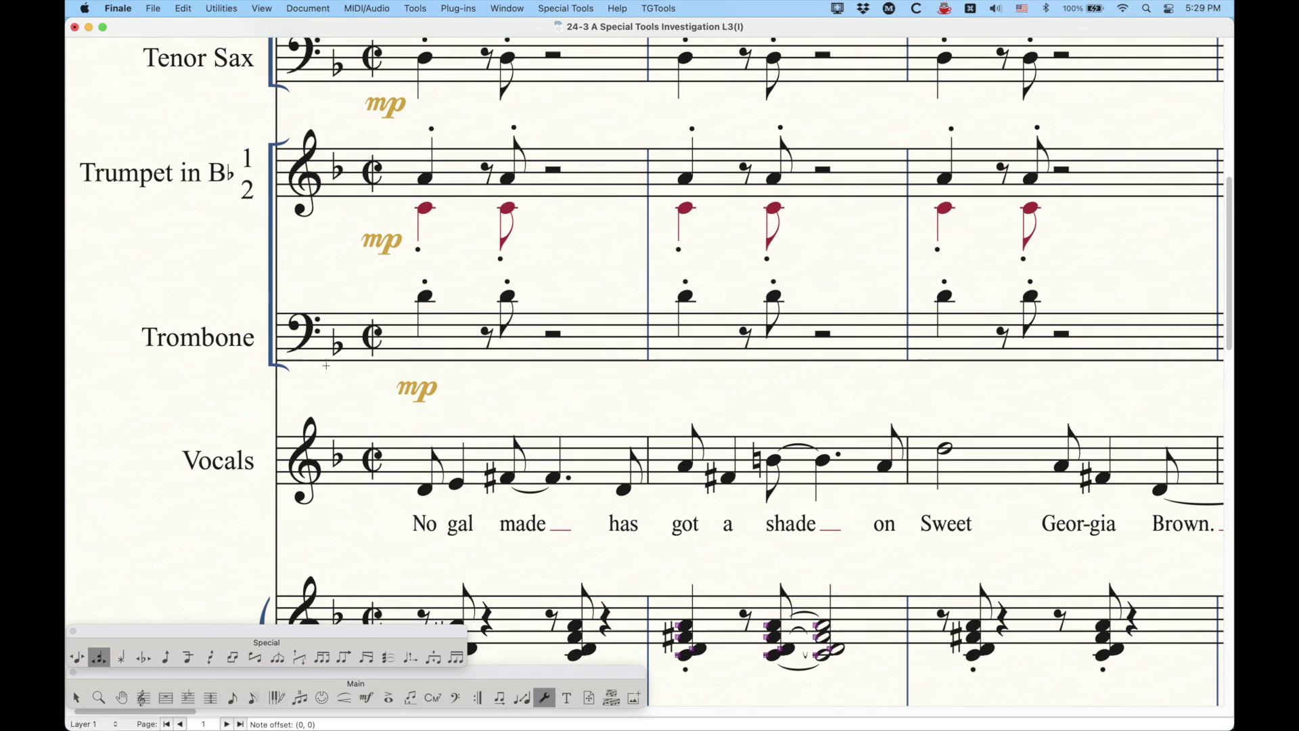
{"action": "scroll", "coordinate": [453, 350], "scroll_direction": "down", "scroll_amount": 1}
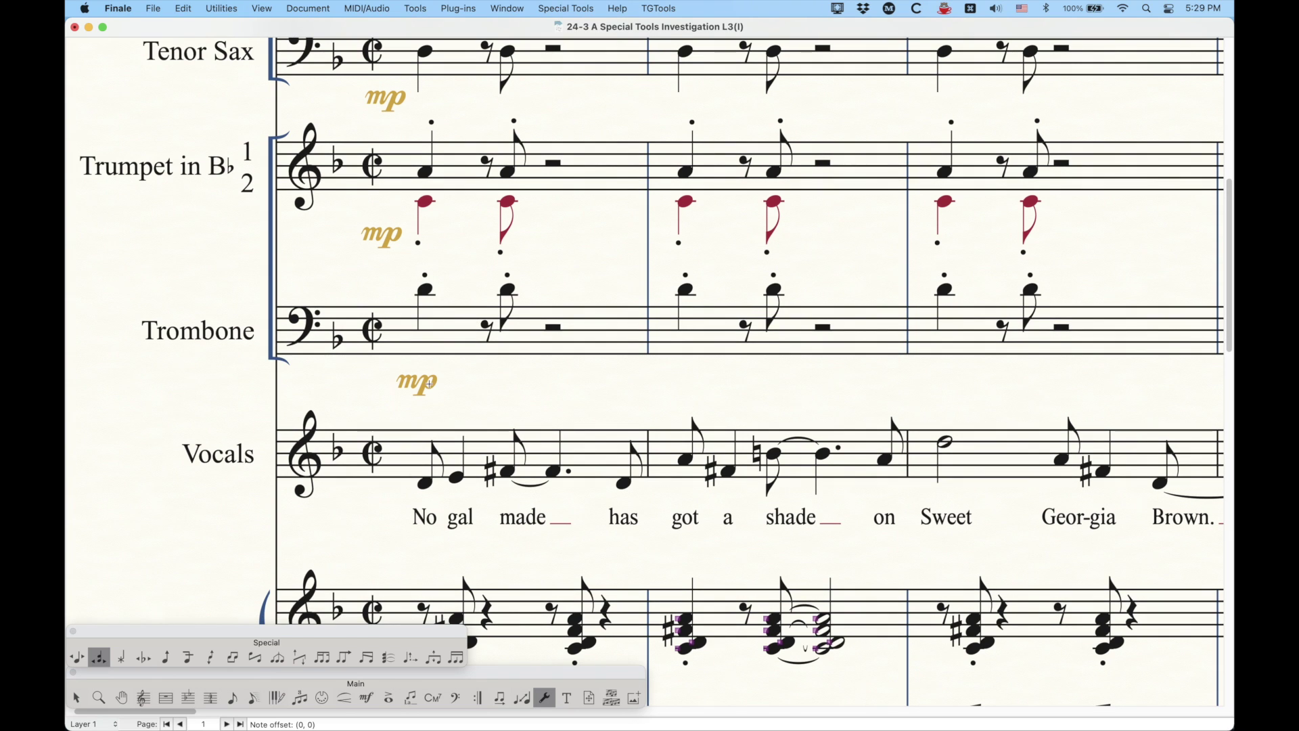
{"action": "left_click", "coordinate": [425, 318]}
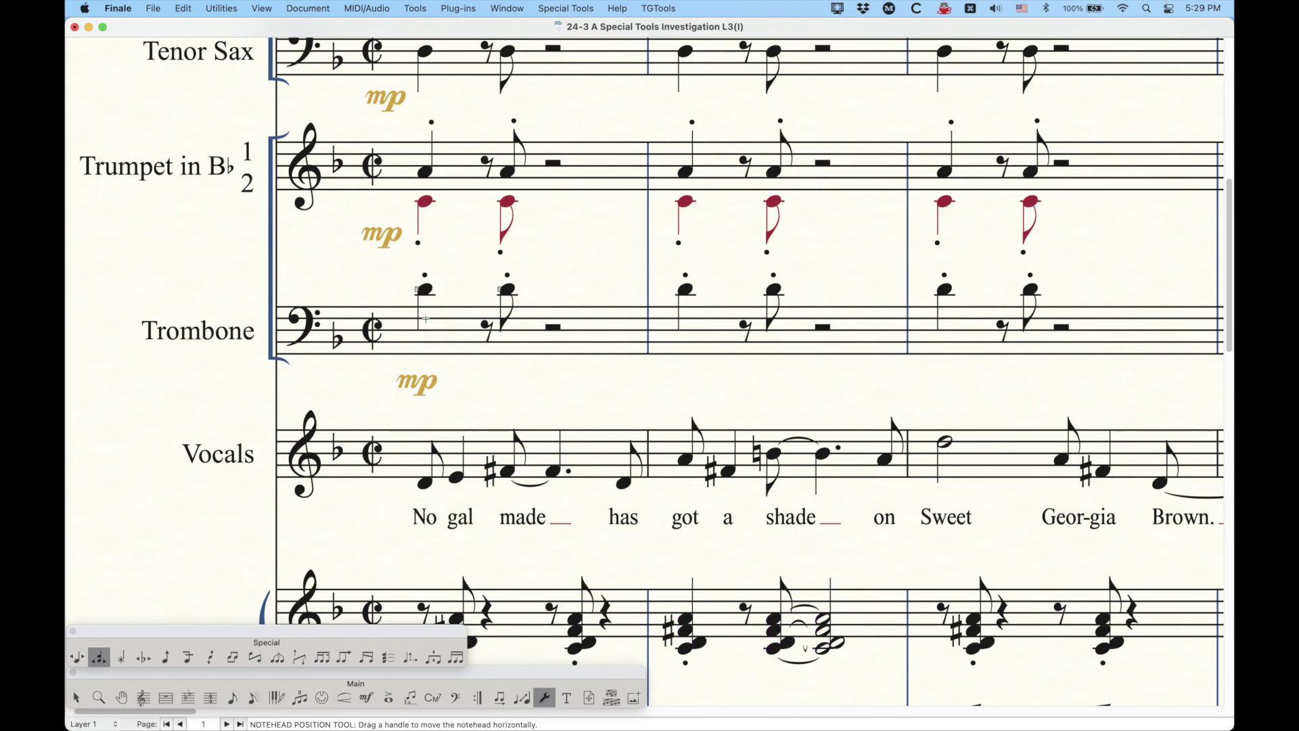
{"action": "left_click_drag", "start_coordinate": [418, 289], "coordinate": [434, 290]}
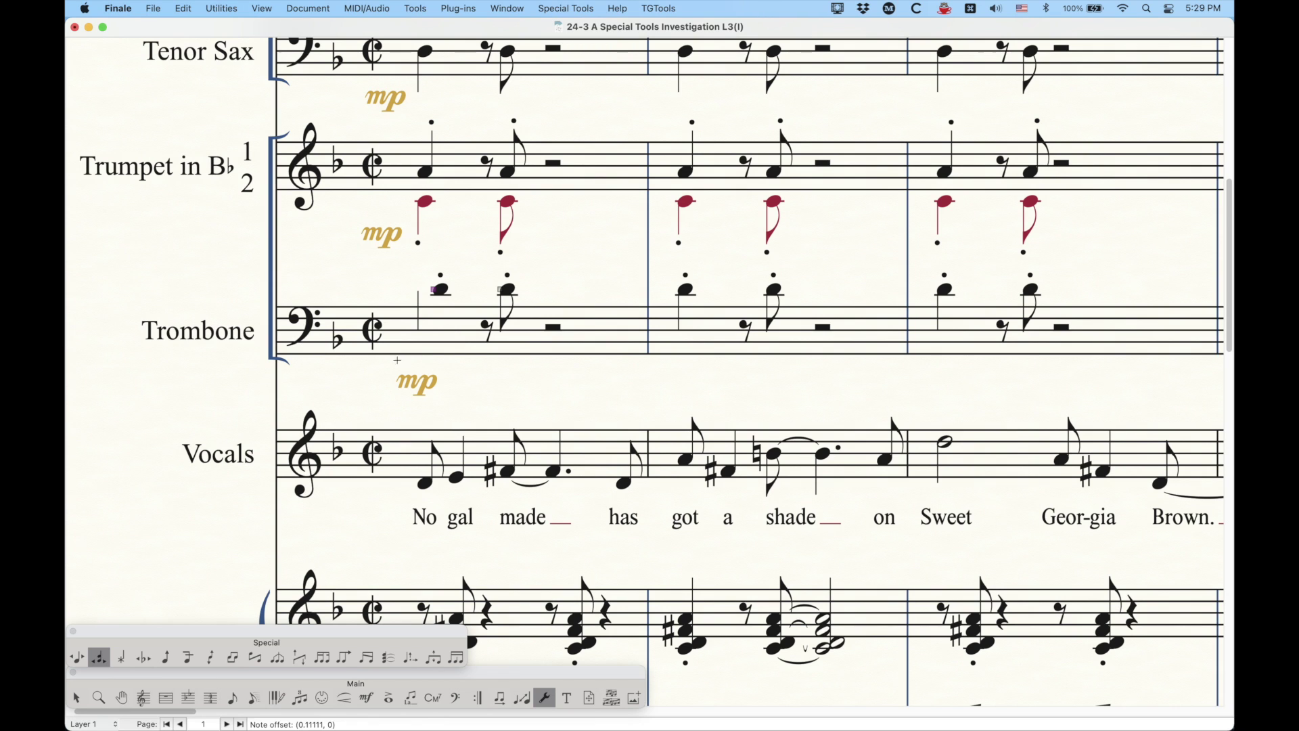
{"action": "key", "text": "BackSpace"}
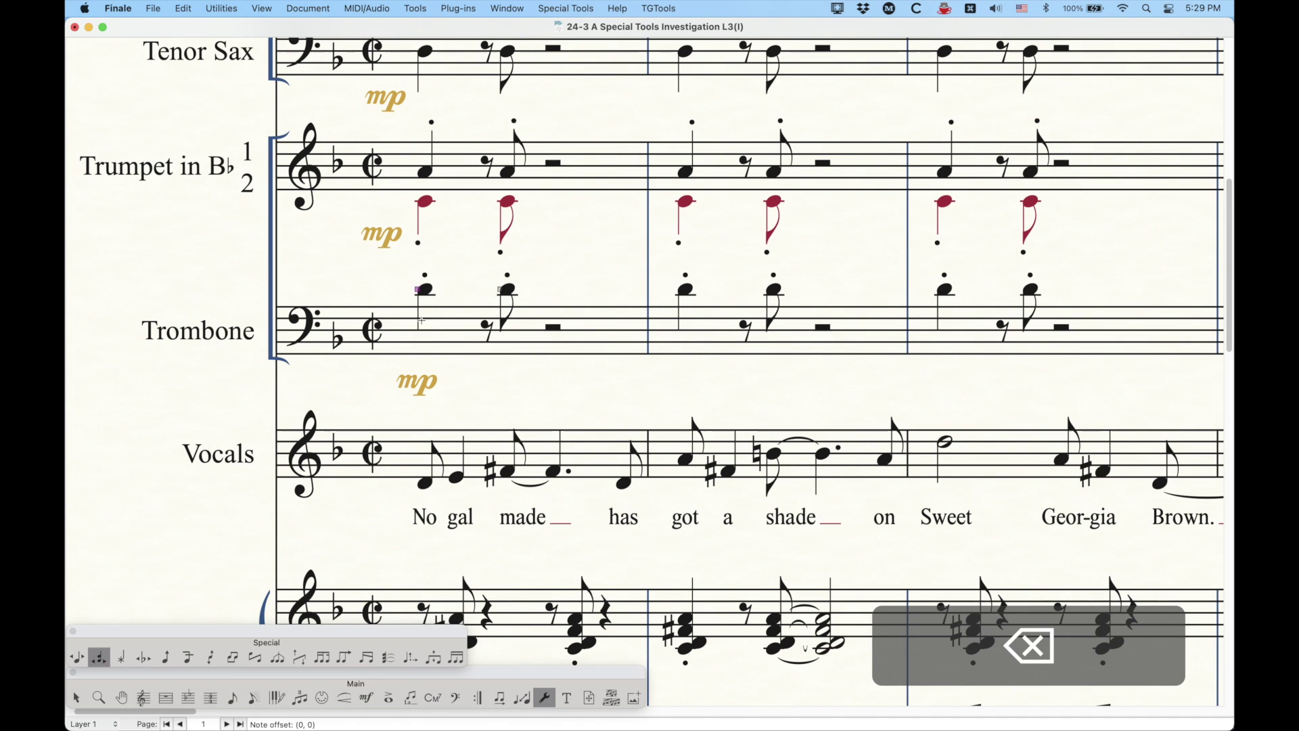
- Use the Note Position tool to move the trombone's entire first note right by about 0.059, and reset it
{"action": "left_click", "coordinate": [78, 660]}
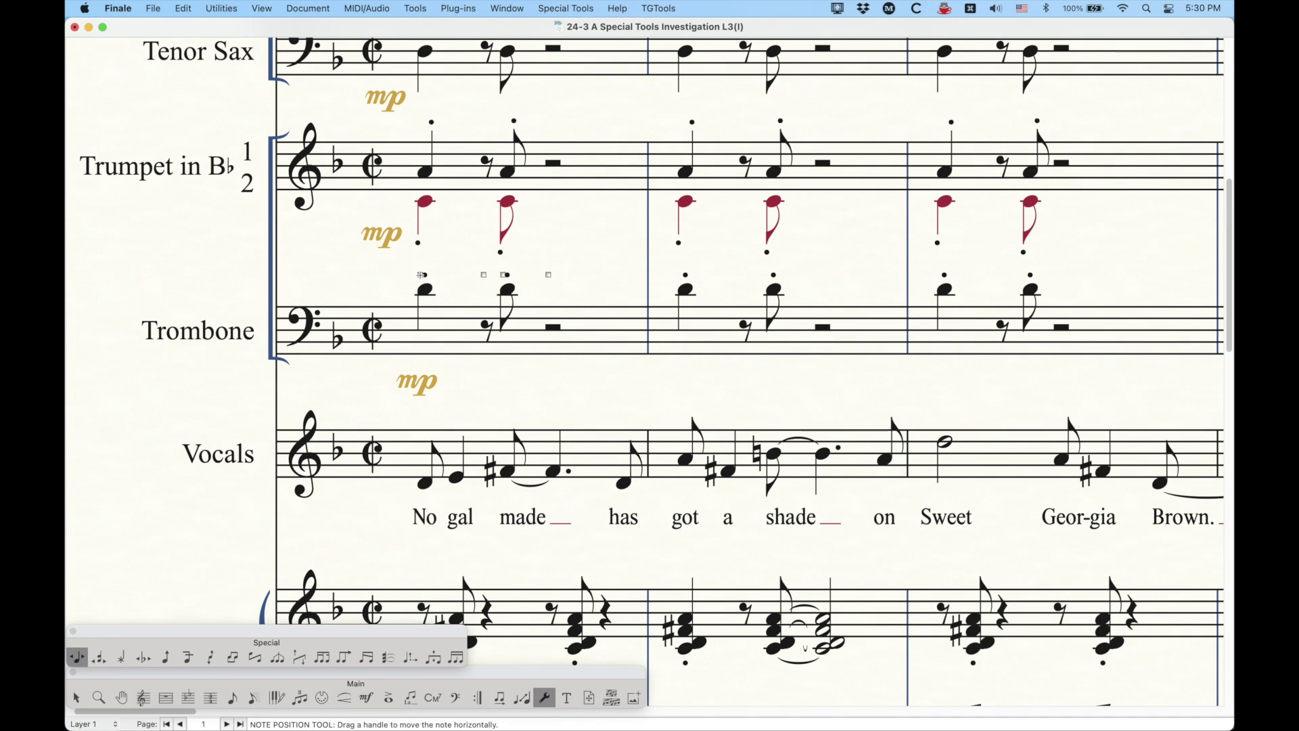
{"action": "left_click_drag", "start_coordinate": [421, 275], "coordinate": [430, 275]}
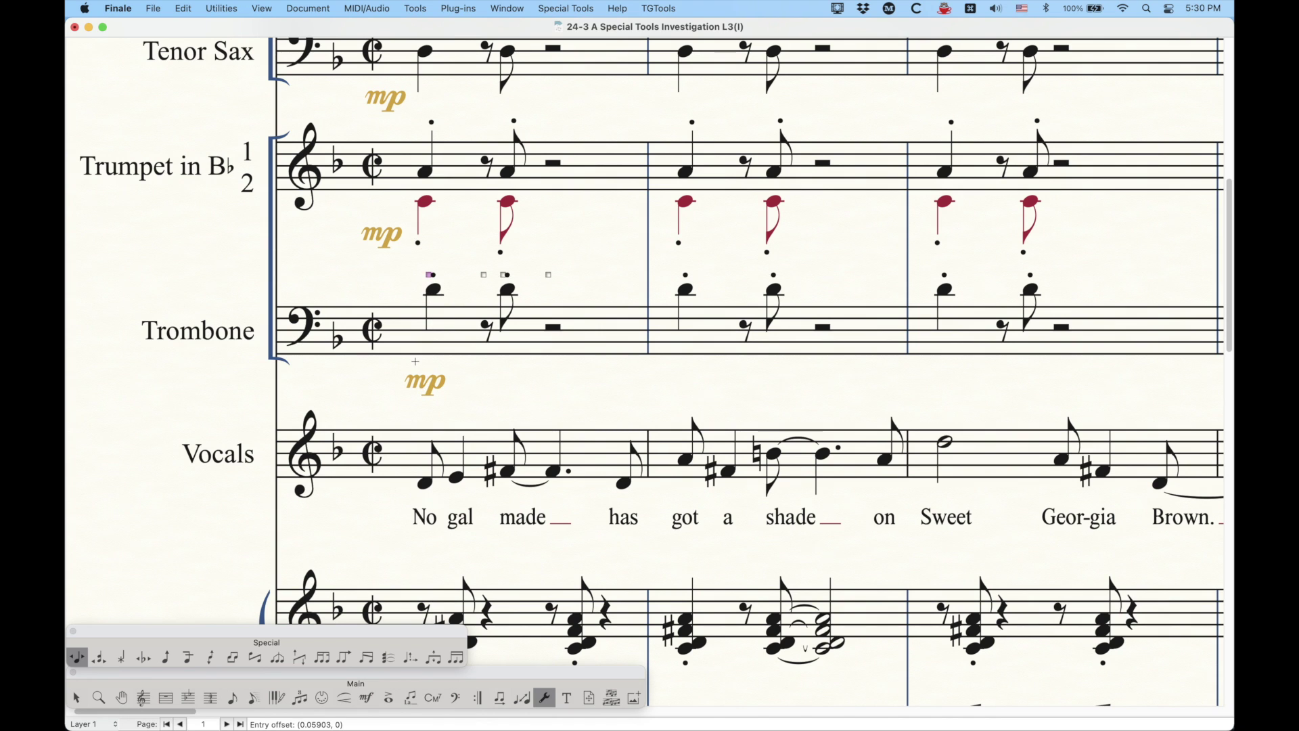
{"action": "key", "text": "BackSpace"}
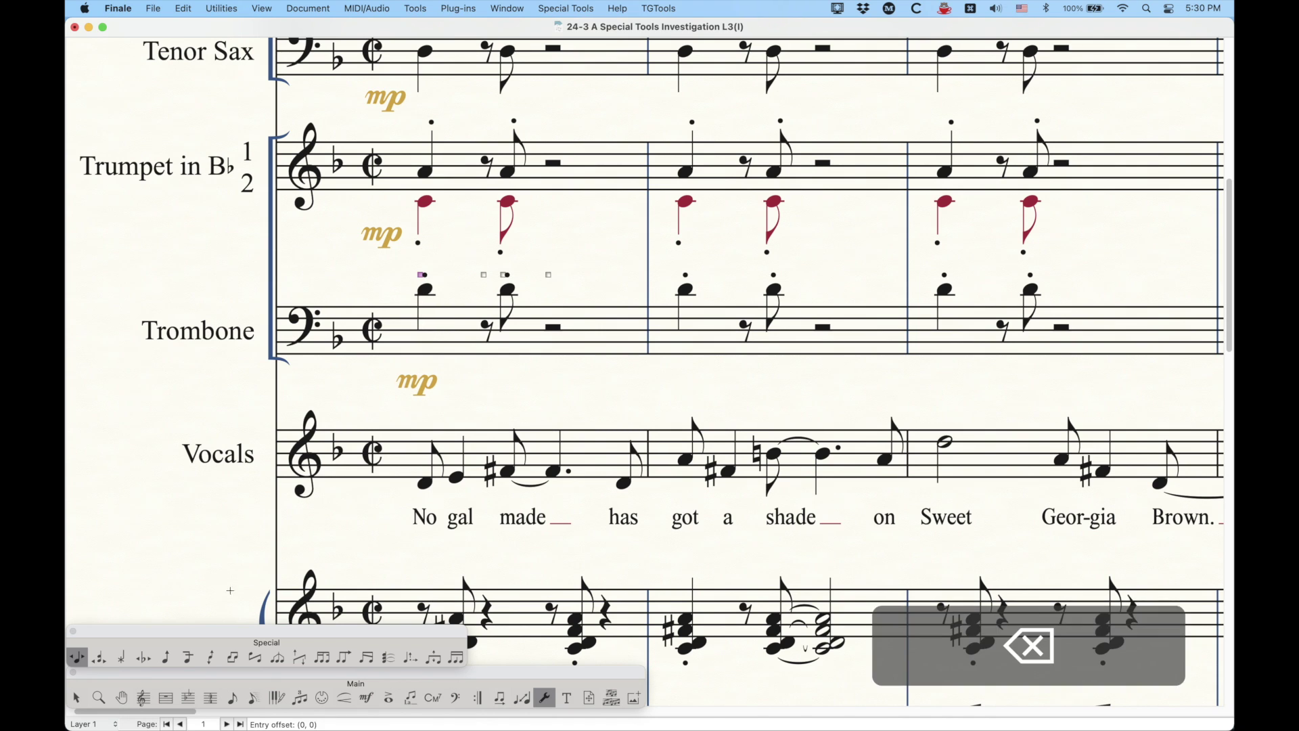
- With the Notehead Position tool, shift only the trombone's first notehead right by about 0.066, and reset it
{"action": "left_click", "coordinate": [99, 657]}
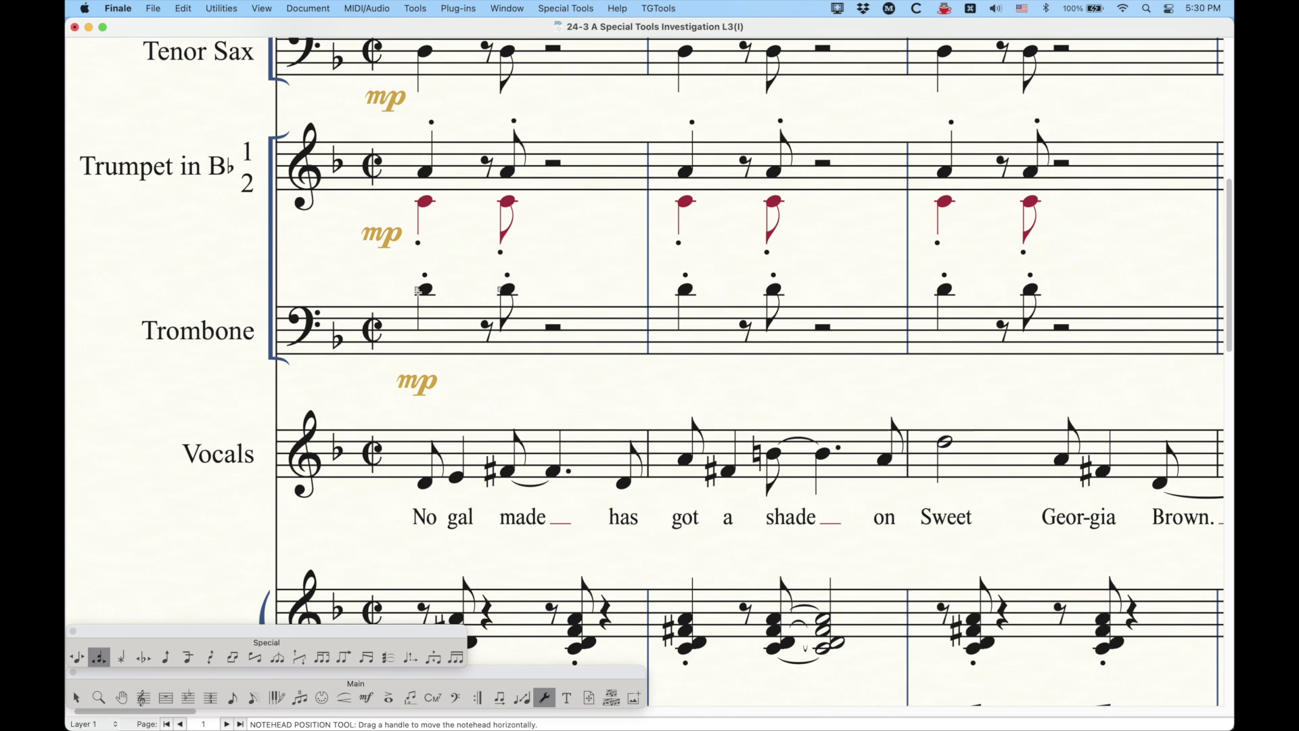
{"action": "left_click", "coordinate": [419, 290]}
{"action": "left_click_drag", "start_coordinate": [418, 290], "coordinate": [434, 290]}
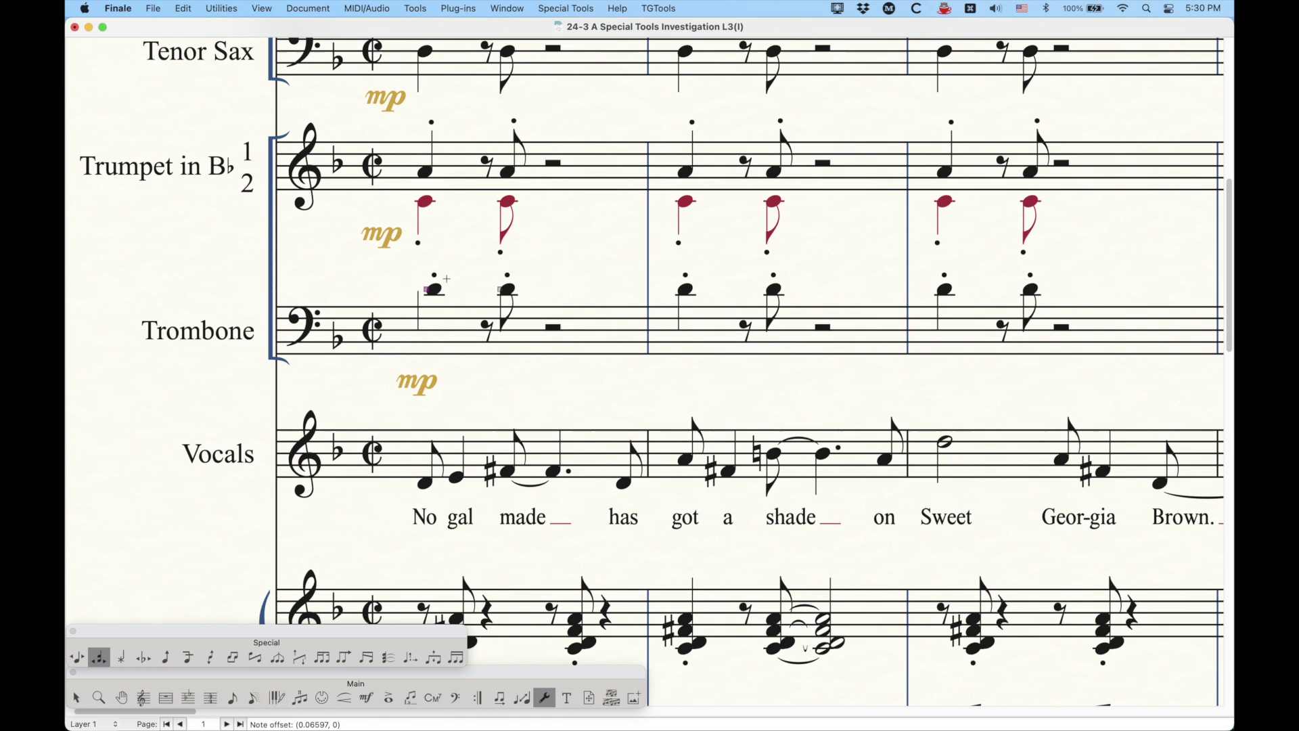
{"action": "key", "text": "BackSpace"}
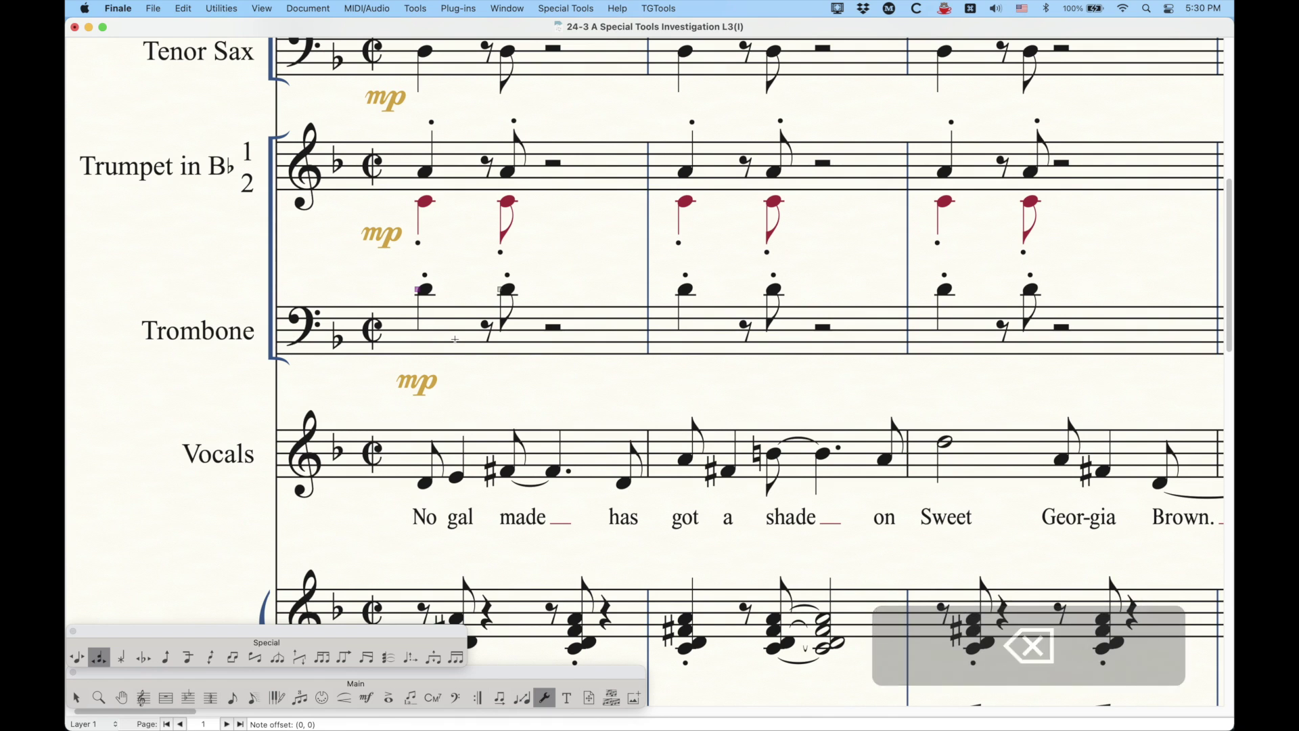
- Add a three-slash tremolo articulation to the trombone's first note in measure 1
{"action": "left_click", "coordinate": [389, 698]}
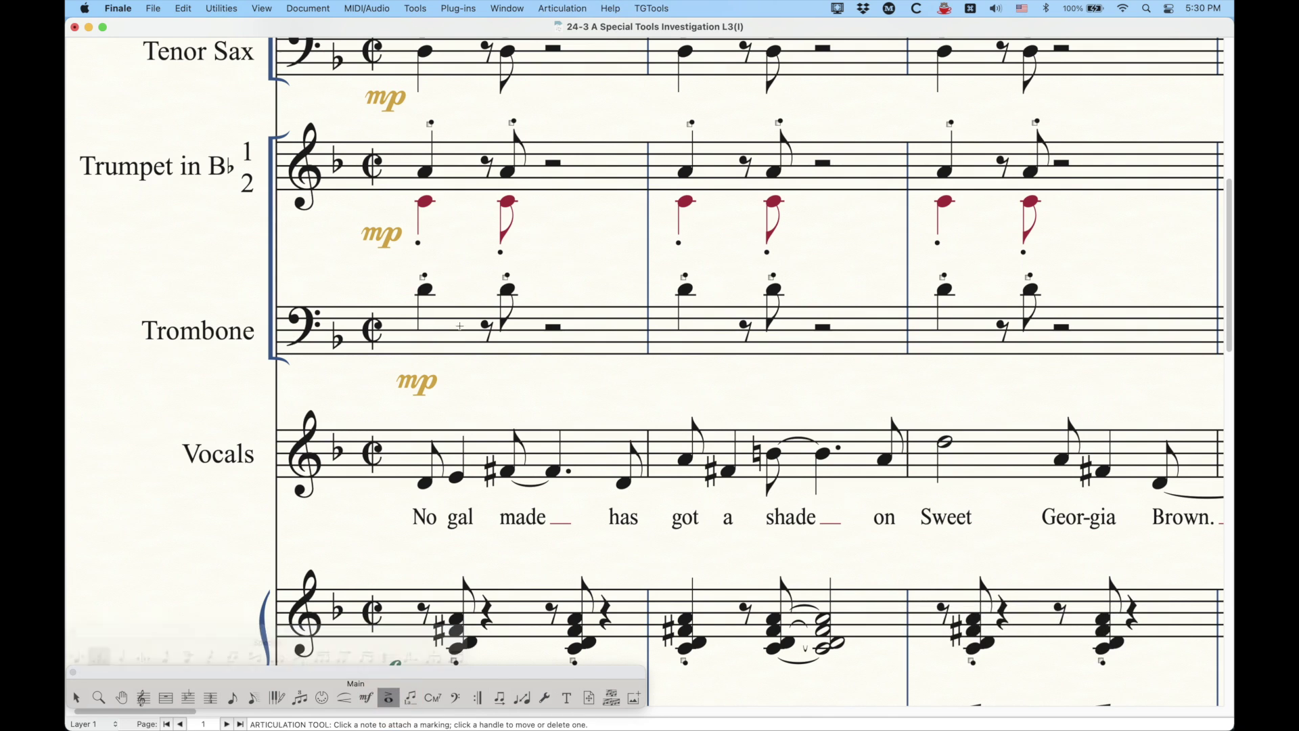
{"action": "key", "text": "8"}
{"action": "left_click", "coordinate": [427, 289]}
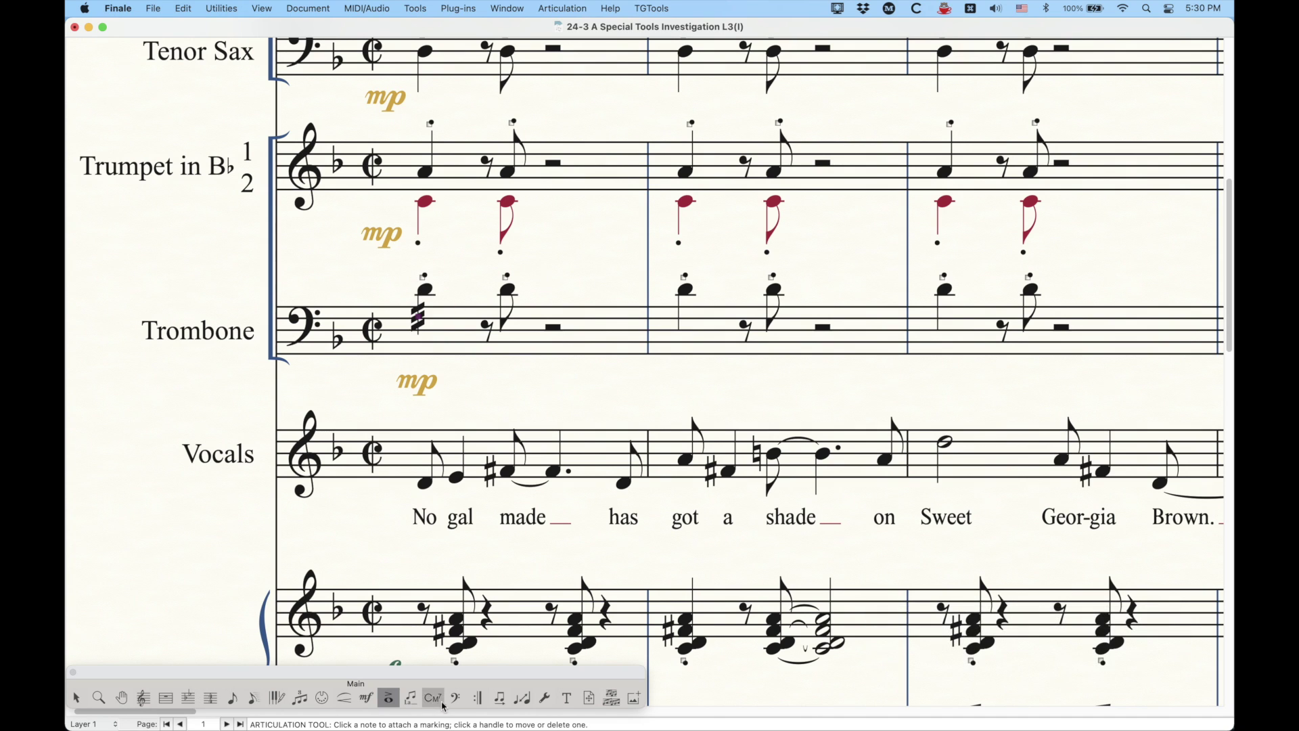
- Shift the notehead under the trombone's tremolo marking right by about 0.069 with the Notehead Position tool, and reset it
{"action": "left_click", "coordinate": [545, 697]}
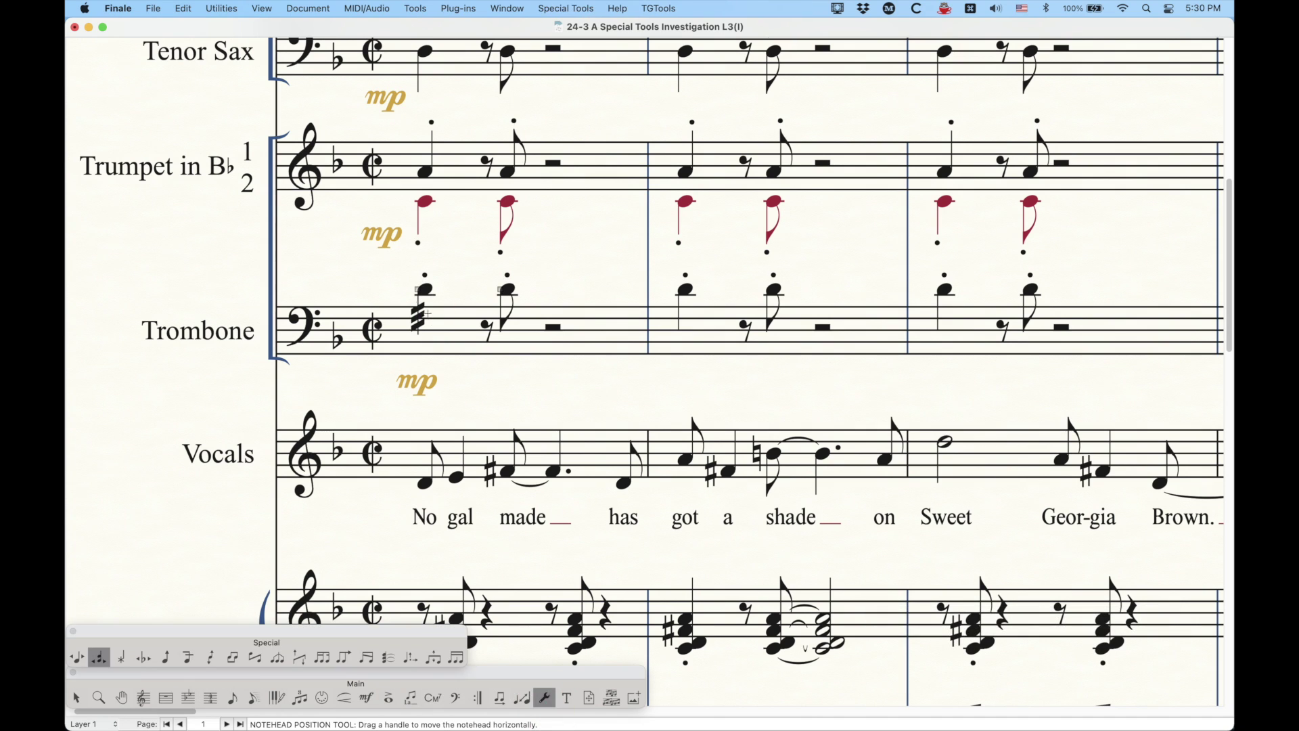
{"action": "left_click_drag", "start_coordinate": [418, 290], "coordinate": [428, 289]}
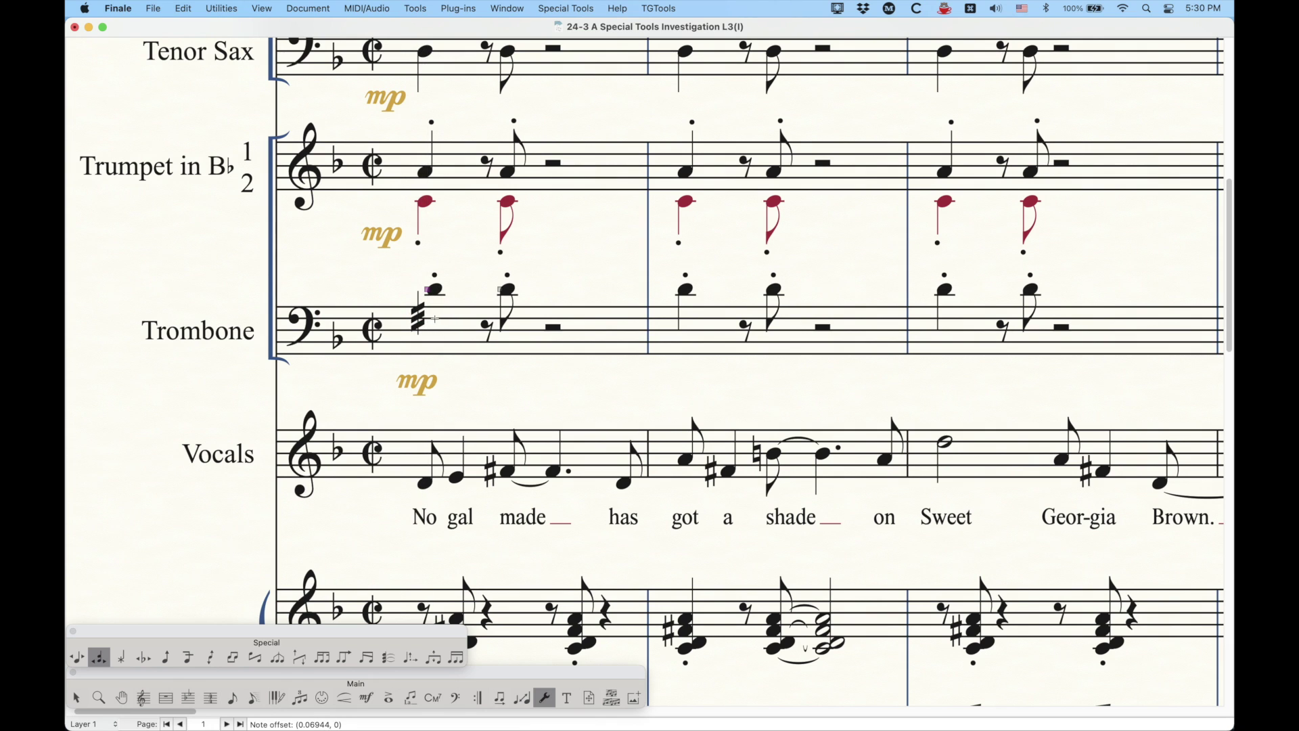
{"action": "key", "text": "BackSpace"}
- Delete the three-slash tremolo articulation from the trombone's first note in measure 1
{"action": "key", "text": "Escape"}
{"action": "left_click", "coordinate": [426, 319]}
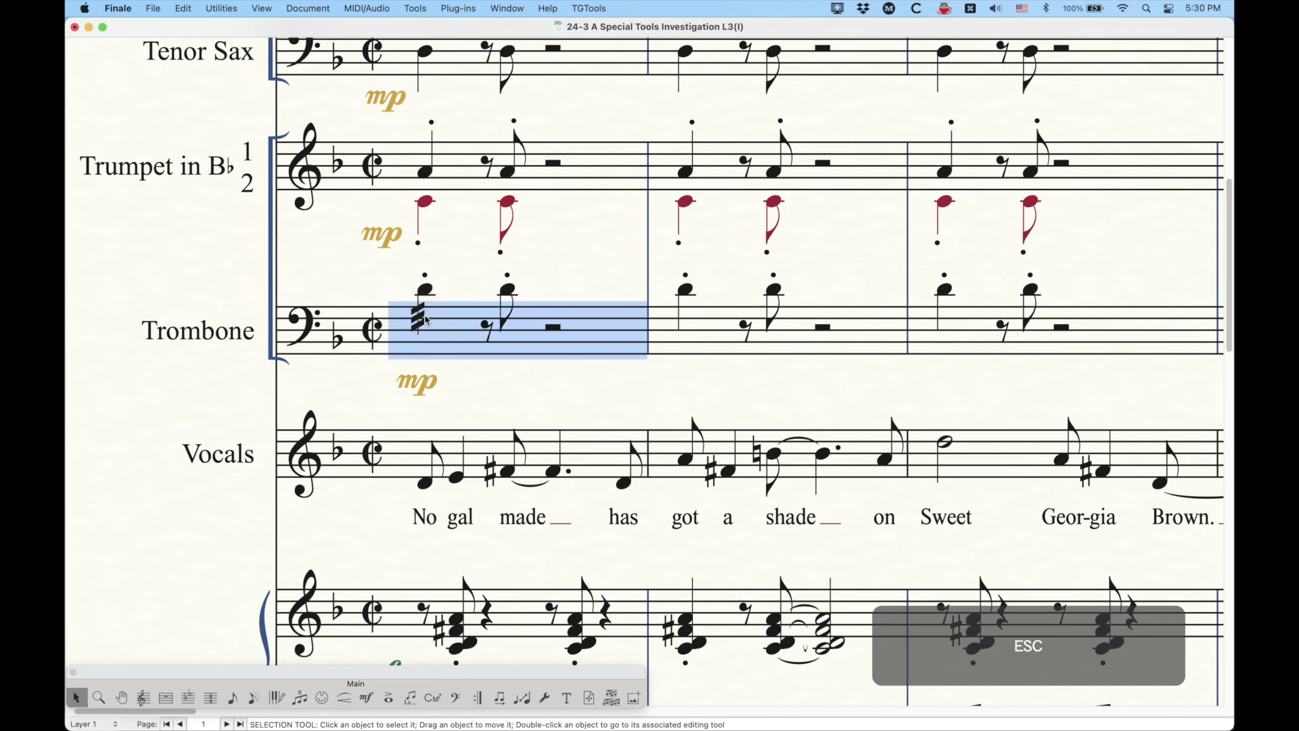
{"action": "left_click", "coordinate": [388, 698]}
{"action": "left_click", "coordinate": [428, 334]}
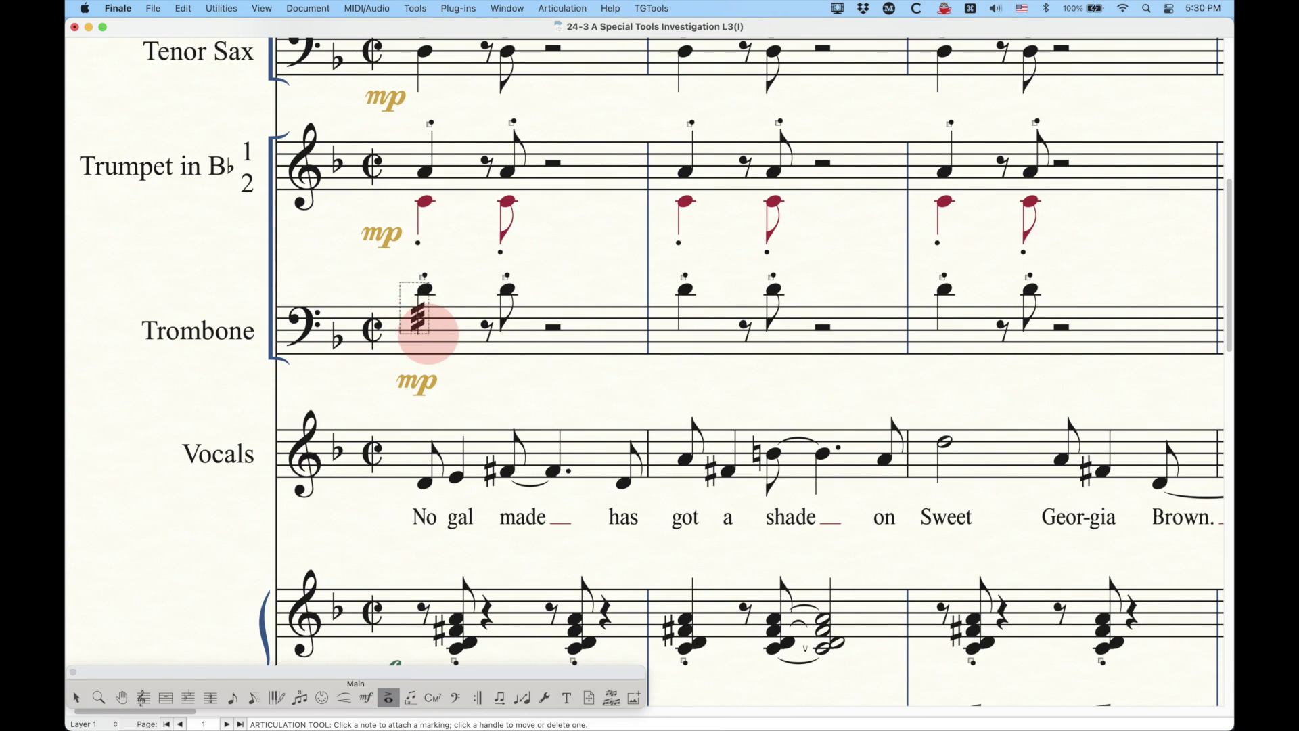
{"action": "key", "text": "BackSpace"}
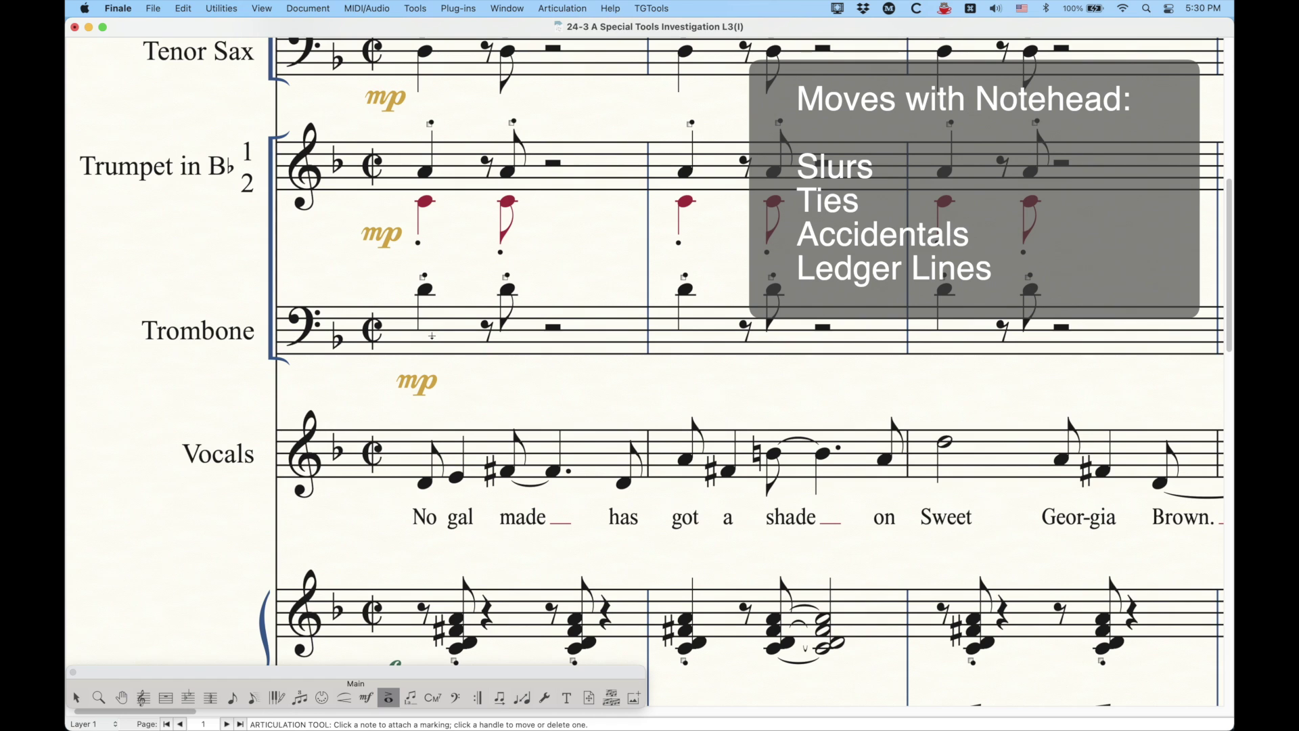
- Shift the trombone's first notehead right by about 0.094 with the Notehead Position tool, and reset it
{"action": "left_click", "coordinate": [545, 697]}
{"action": "left_click_drag", "start_coordinate": [418, 290], "coordinate": [436, 291]}
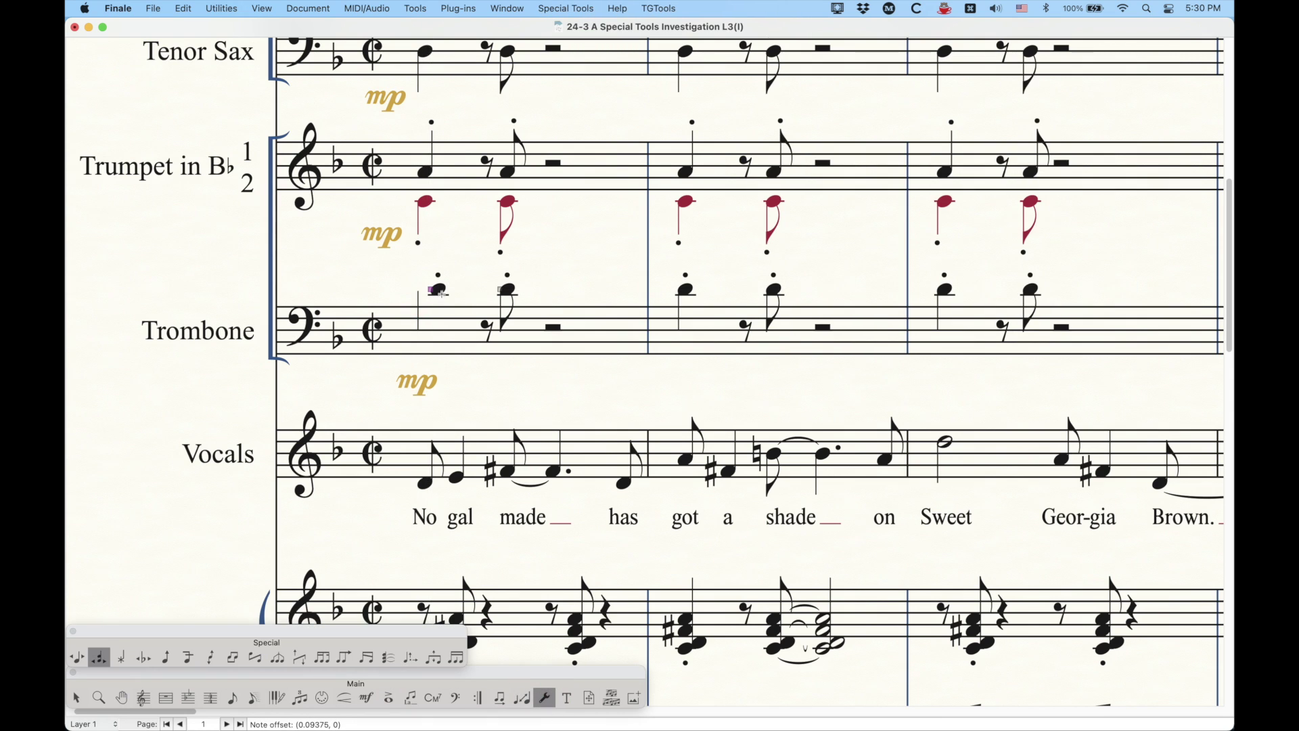
{"action": "key", "text": "BackSpace"}
- Shift the electric guitar's first slash notehead in measure 2 right by about 0.108, reset it, and check its measures 1 and 3 for notehead handles
{"action": "scroll", "coordinate": [432, 356], "scroll_direction": "down", "scroll_amount": 10}
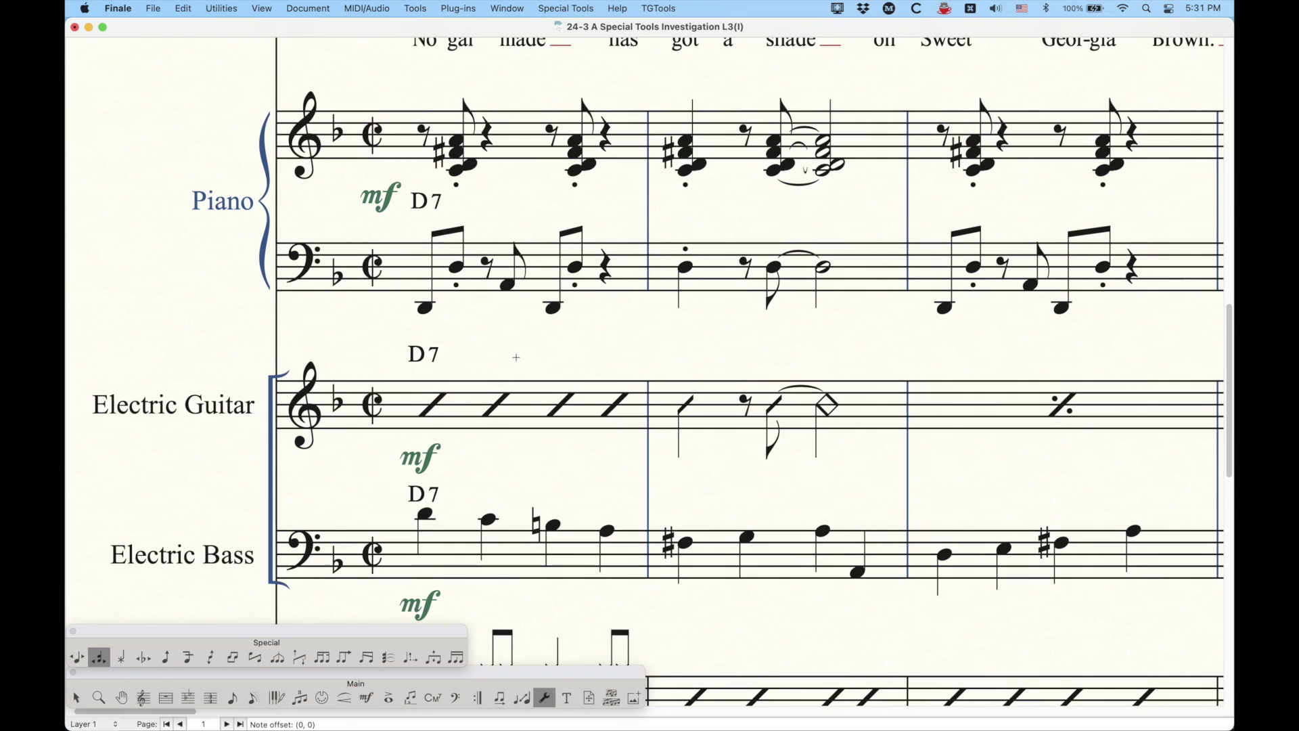
{"action": "scroll", "coordinate": [639, 423], "scroll_direction": "right", "scroll_amount": 1}
{"action": "left_click", "coordinate": [646, 385]}
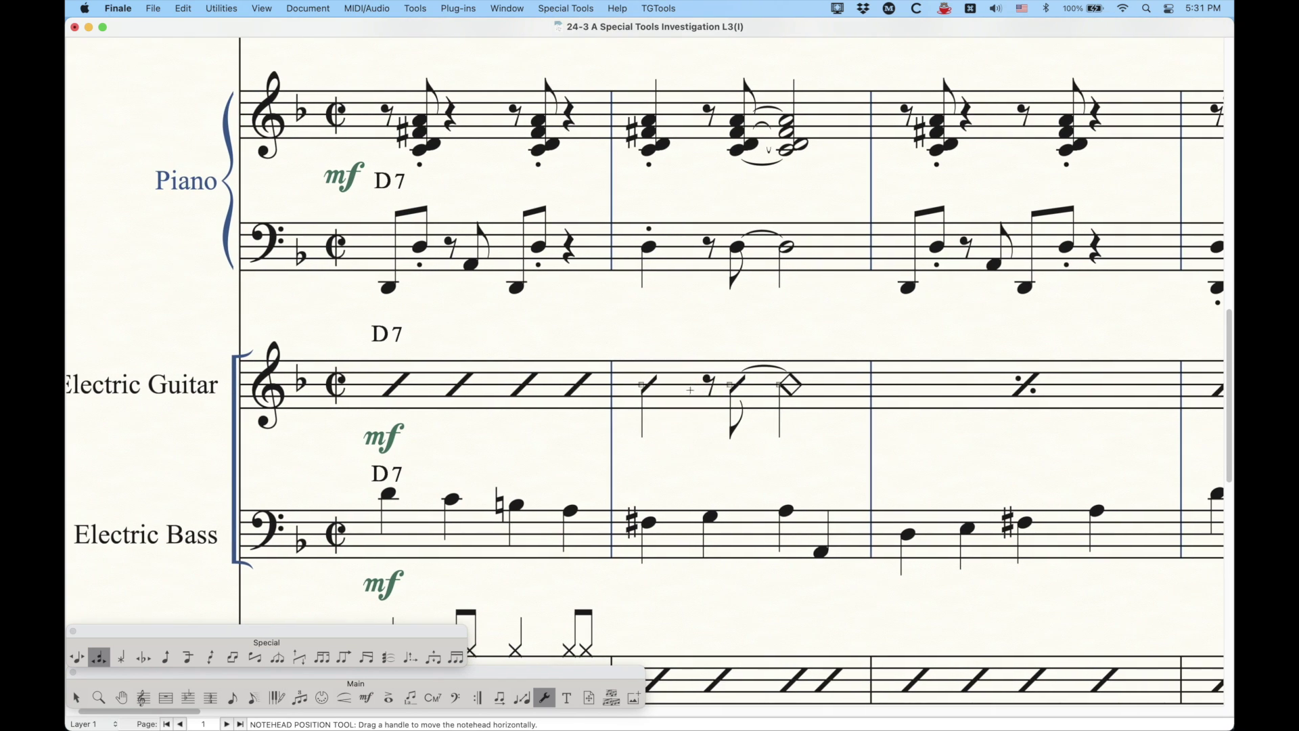
{"action": "left_click_drag", "start_coordinate": [647, 385], "coordinate": [661, 385]}
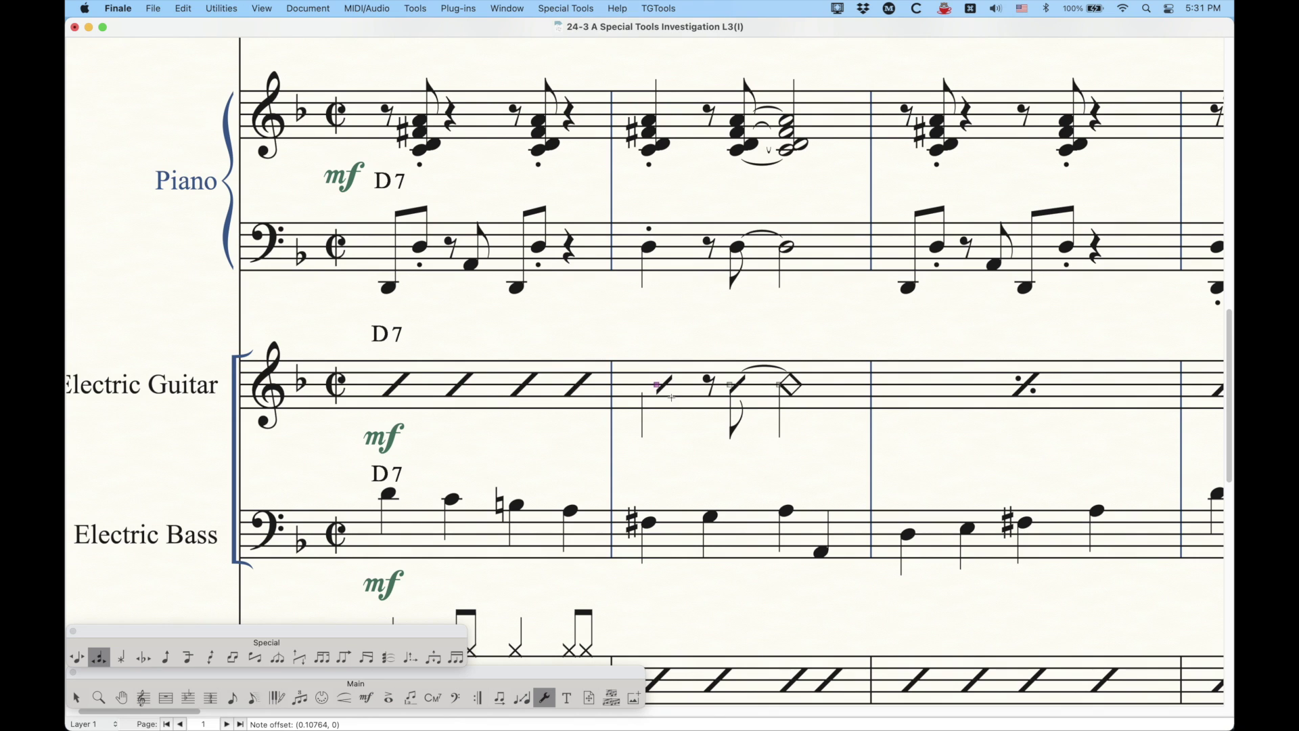
{"action": "key", "text": "BackSpace"}
{"action": "left_click", "coordinate": [574, 386]}
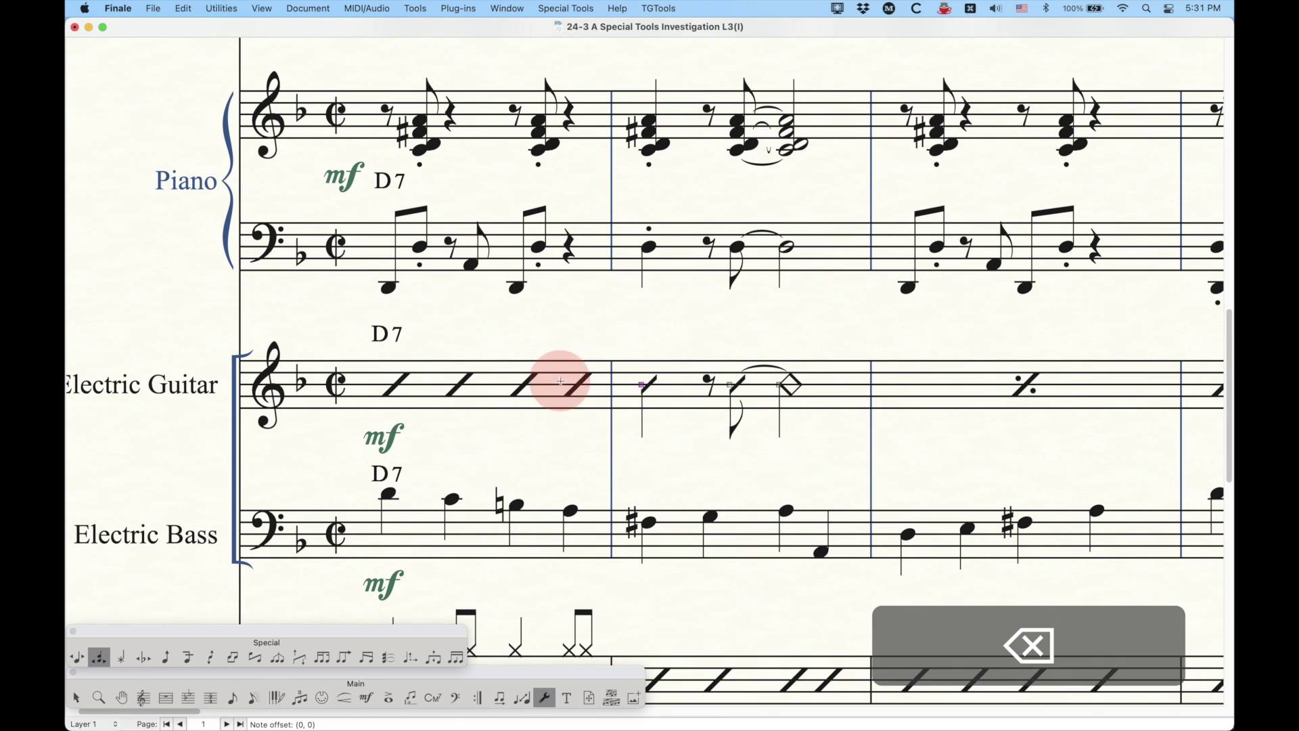
{"action": "left_click", "coordinate": [938, 402]}
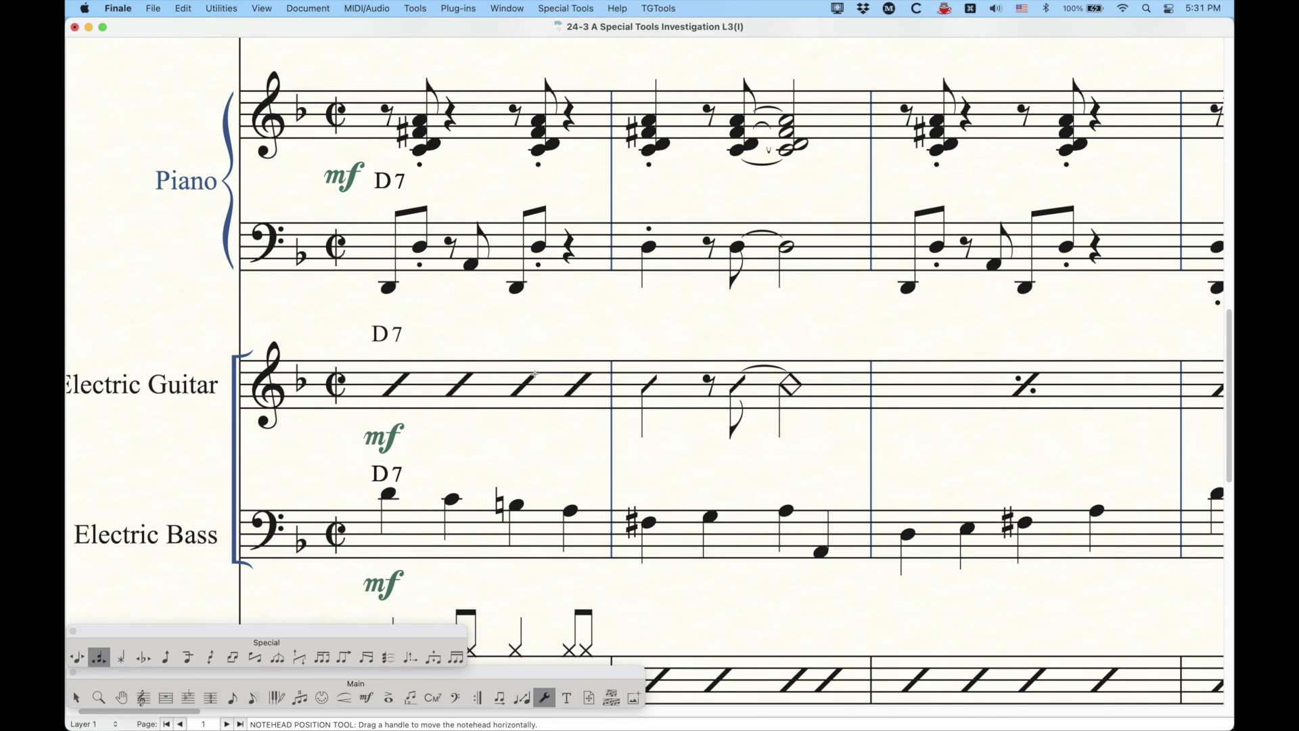
- Try to move the first notehead in measure 2 of the piano's bass staff downward, and reset it
{"action": "scroll", "coordinate": [534, 375], "scroll_direction": "up", "scroll_amount": 3}
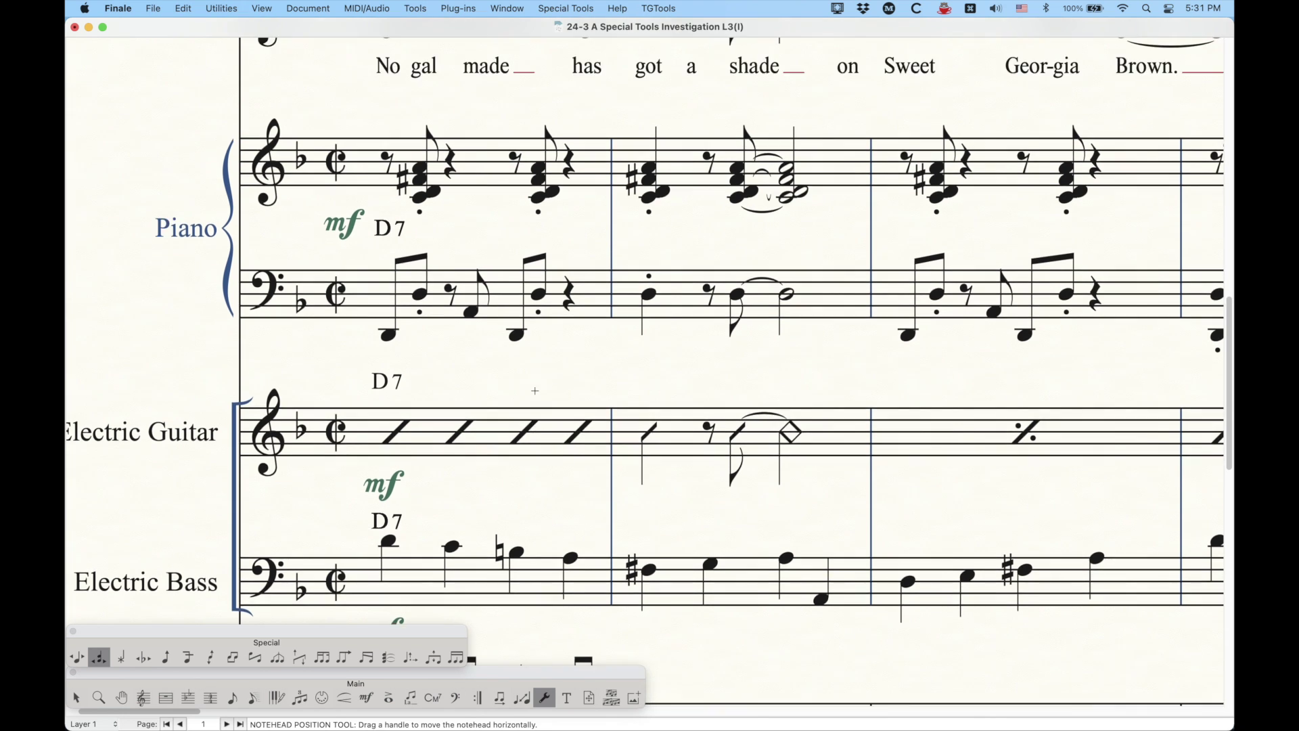
{"action": "scroll", "coordinate": [527, 389], "scroll_direction": "right", "scroll_amount": 4}
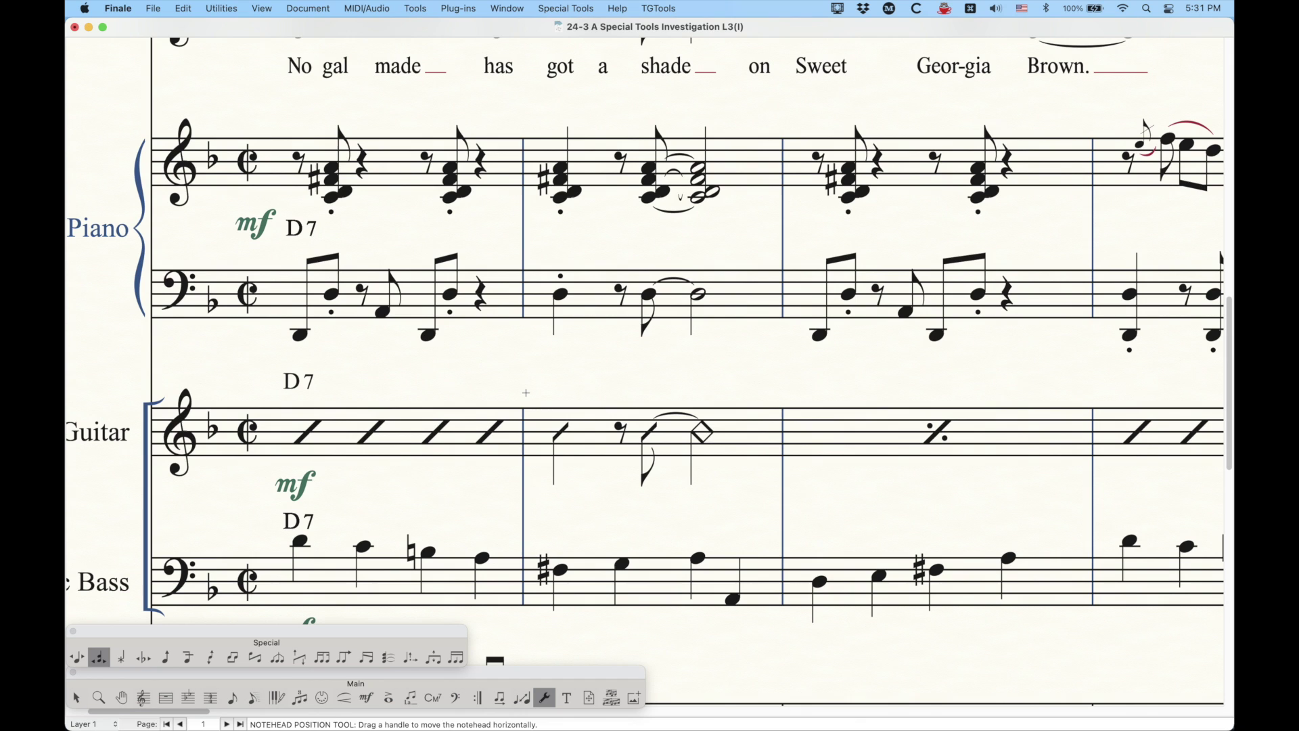
{"action": "left_click", "coordinate": [583, 300]}
{"action": "mouse_move", "coordinate": [553, 295]}
{"action": "left_mouse_down"}
{"action": "mouse_move", "coordinate": [556, 226]}
{"action": "mouse_move", "coordinate": [565, 334]}
{"action": "mouse_move", "coordinate": [560, 285]}
{"action": "mouse_move", "coordinate": [561, 304]}
{"action": "left_mouse_up"}
{"action": "key", "text": "BackSpace"}
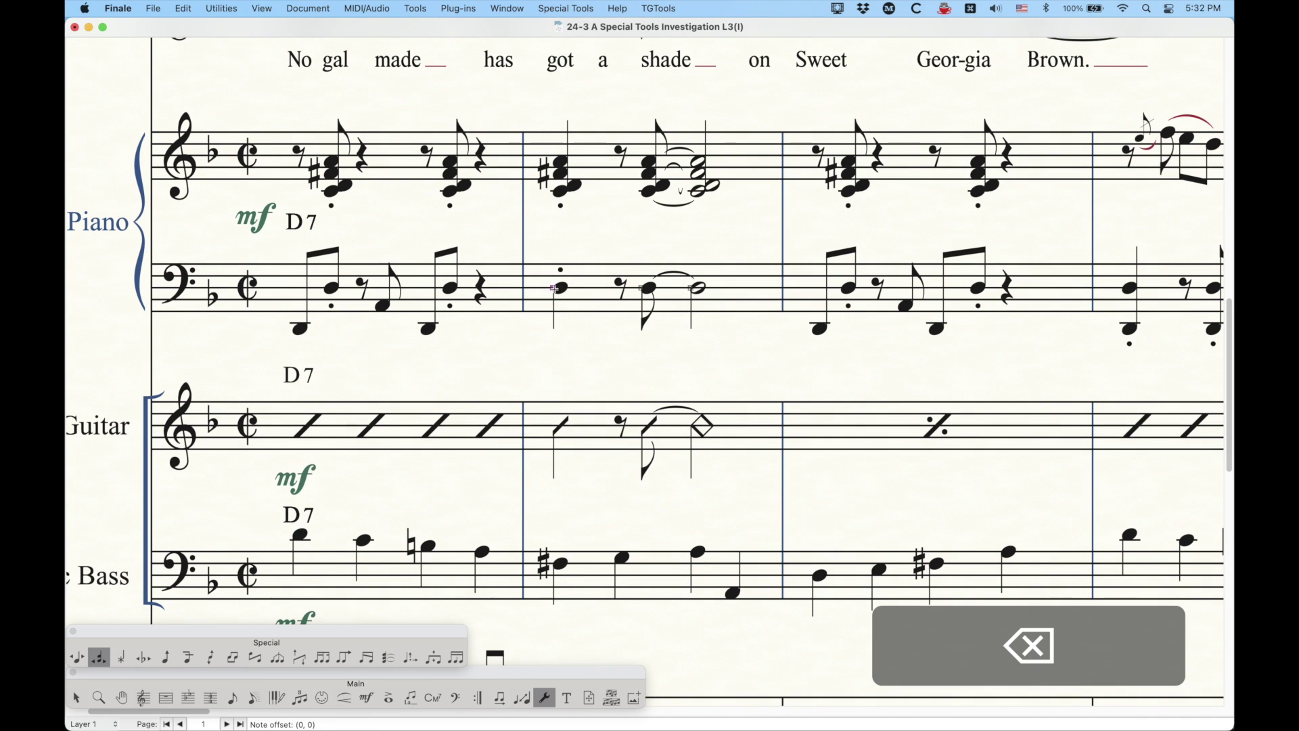
- Enable Allow Vertical Positioning for noteheads, and test it by slightly moving and resetting the first notehead in the piano bass staff's measure 2
{"action": "right_click", "coordinate": [554, 293]}
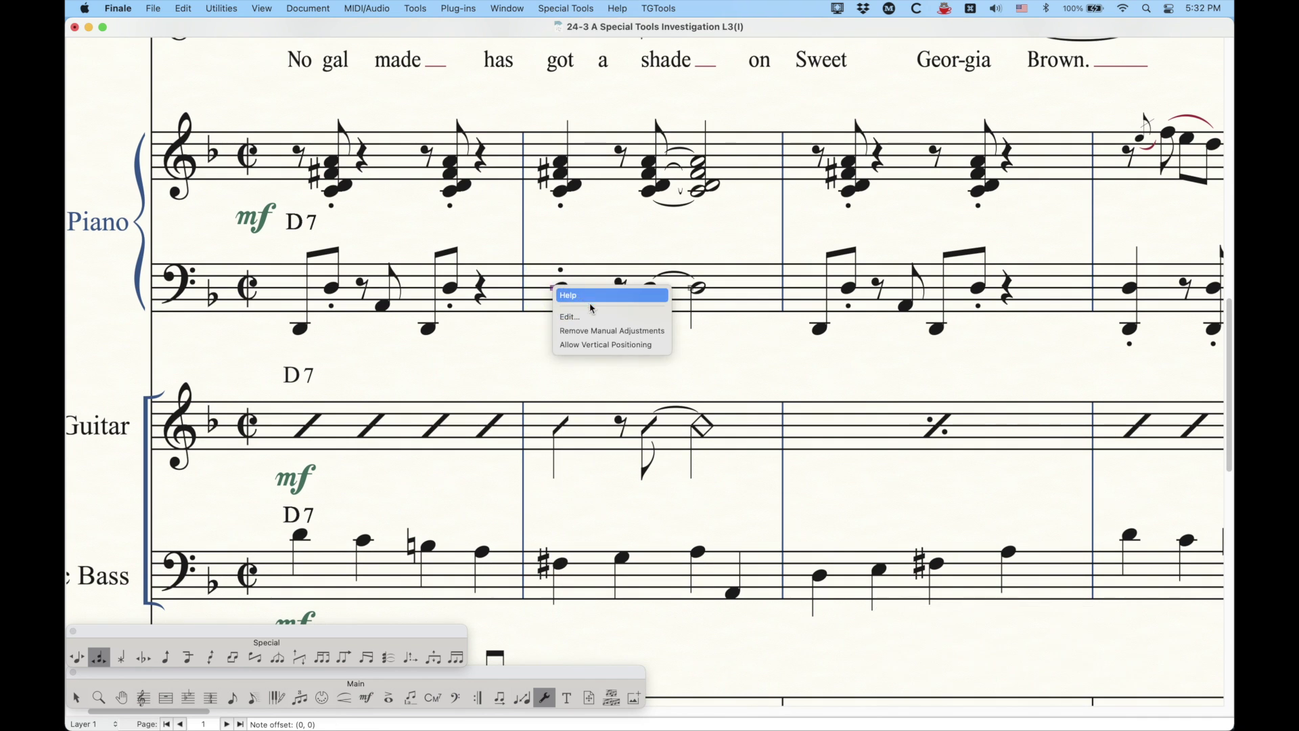
{"action": "left_click", "coordinate": [586, 345]}
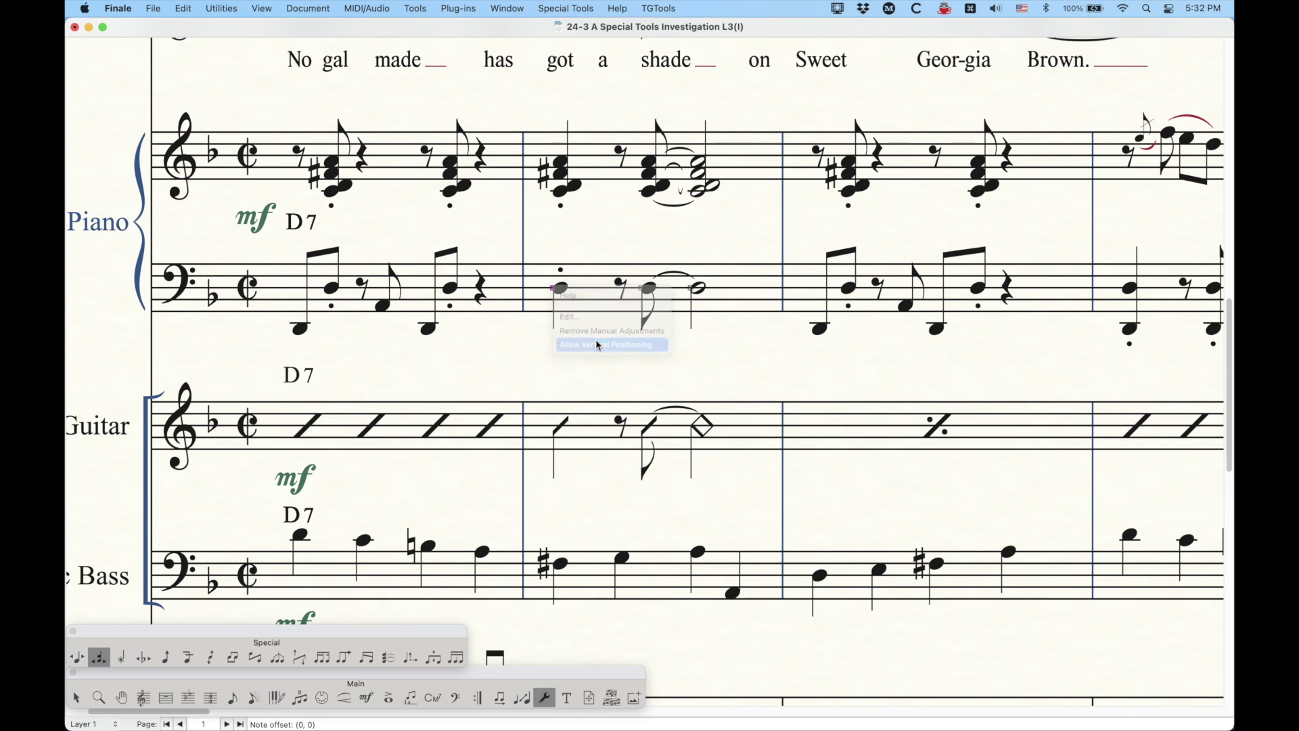
{"action": "right_click", "coordinate": [554, 288]}
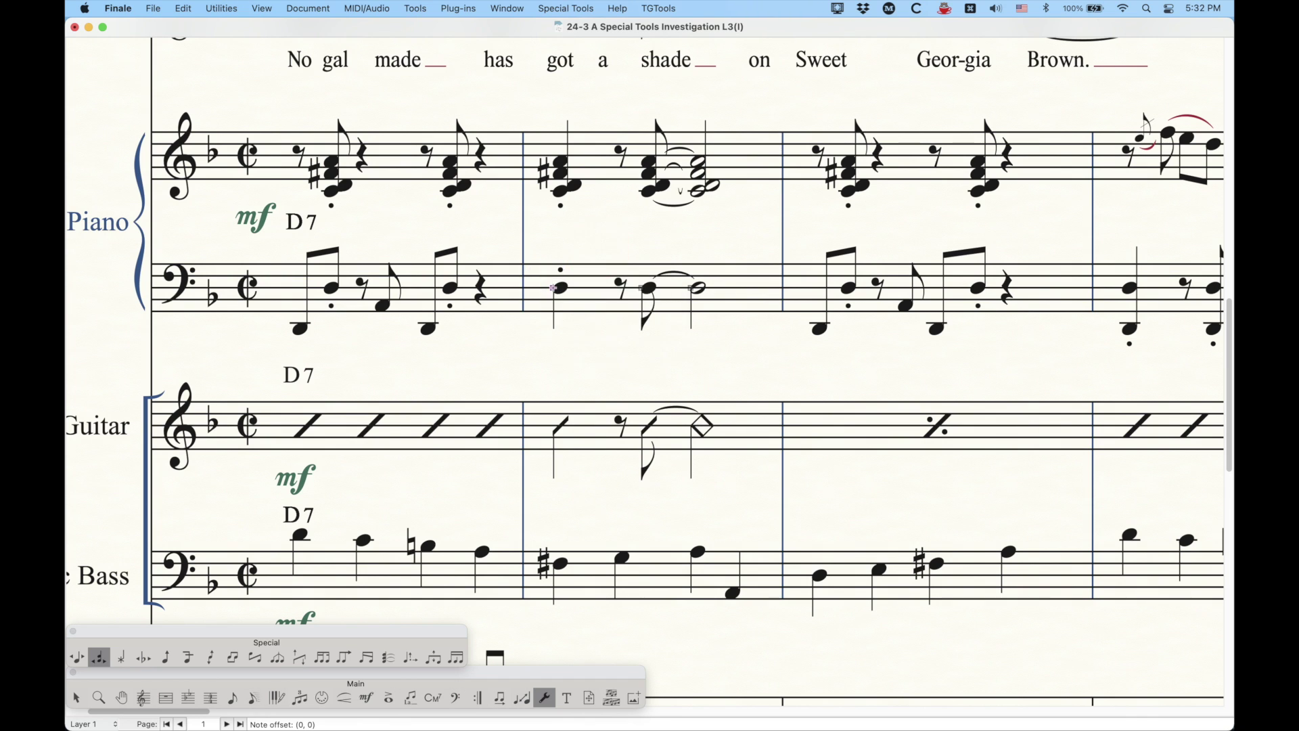
{"action": "mouse_move", "coordinate": [560, 285]}
{"action": "left_mouse_down"}
{"action": "mouse_move", "coordinate": [543, 290]}
{"action": "mouse_move", "coordinate": [563, 285]}
{"action": "left_mouse_up"}
{"action": "key", "text": "BackSpace"}
- At a closer zoom, freely move the first notehead in the piano bass staff's measure 2 by a small amount, and reset it
{"action": "key", "text": "super+equal"}
{"action": "key", "text": "super+equal"}
{"action": "key", "text": "super+equal"}
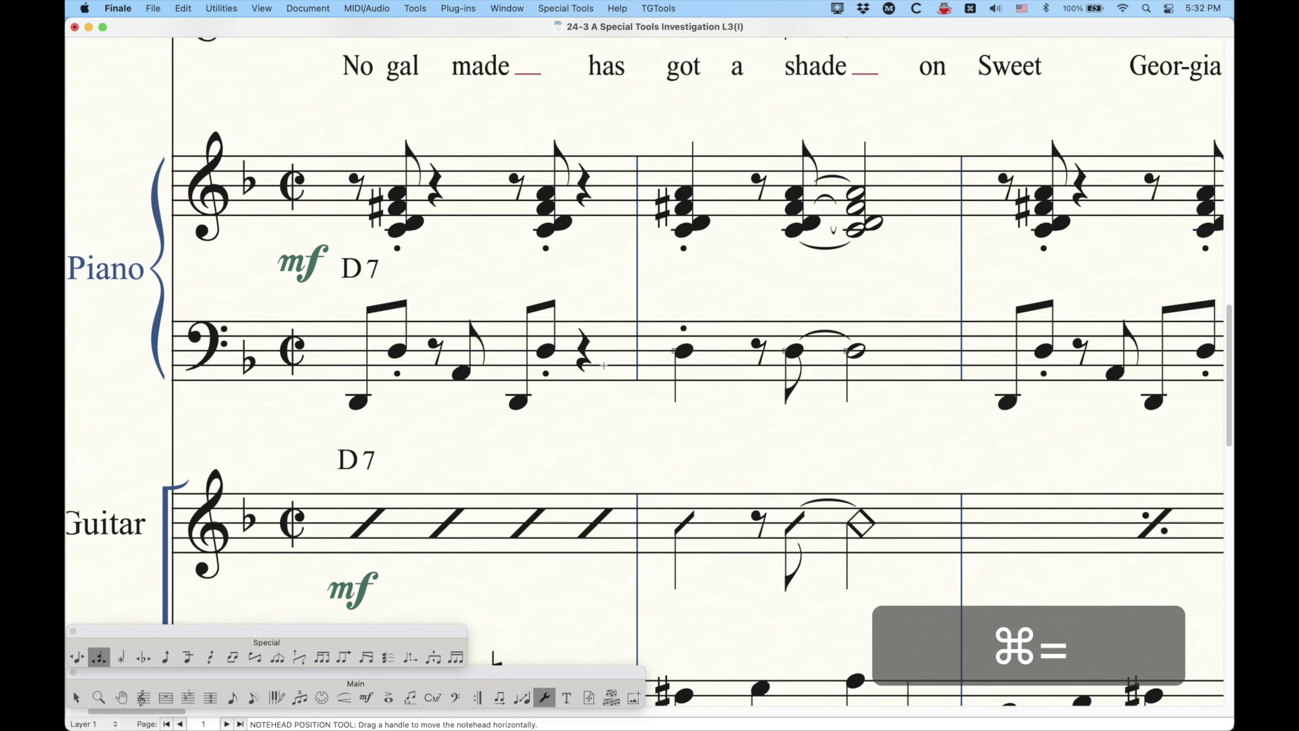
{"action": "scroll", "coordinate": [592, 409], "scroll_direction": "right", "scroll_amount": 5}
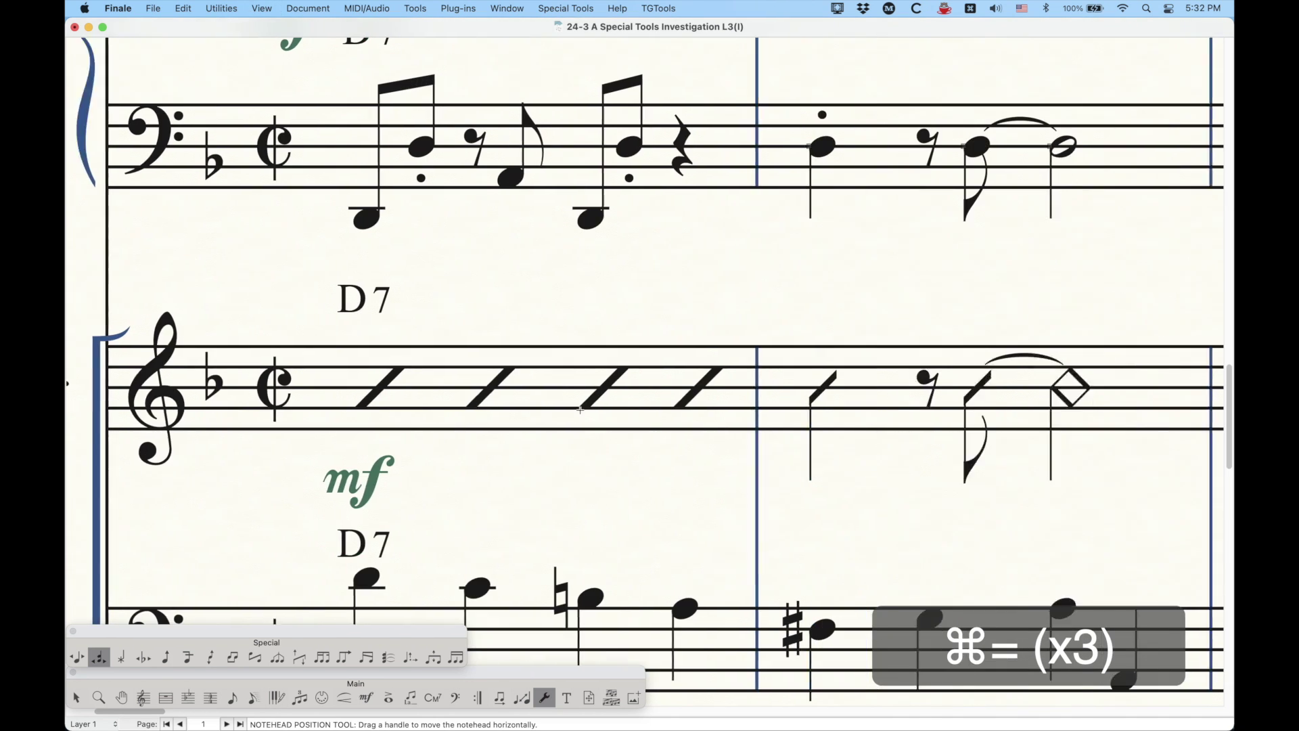
{"action": "scroll", "coordinate": [691, 382], "scroll_direction": "up", "scroll_amount": 5}
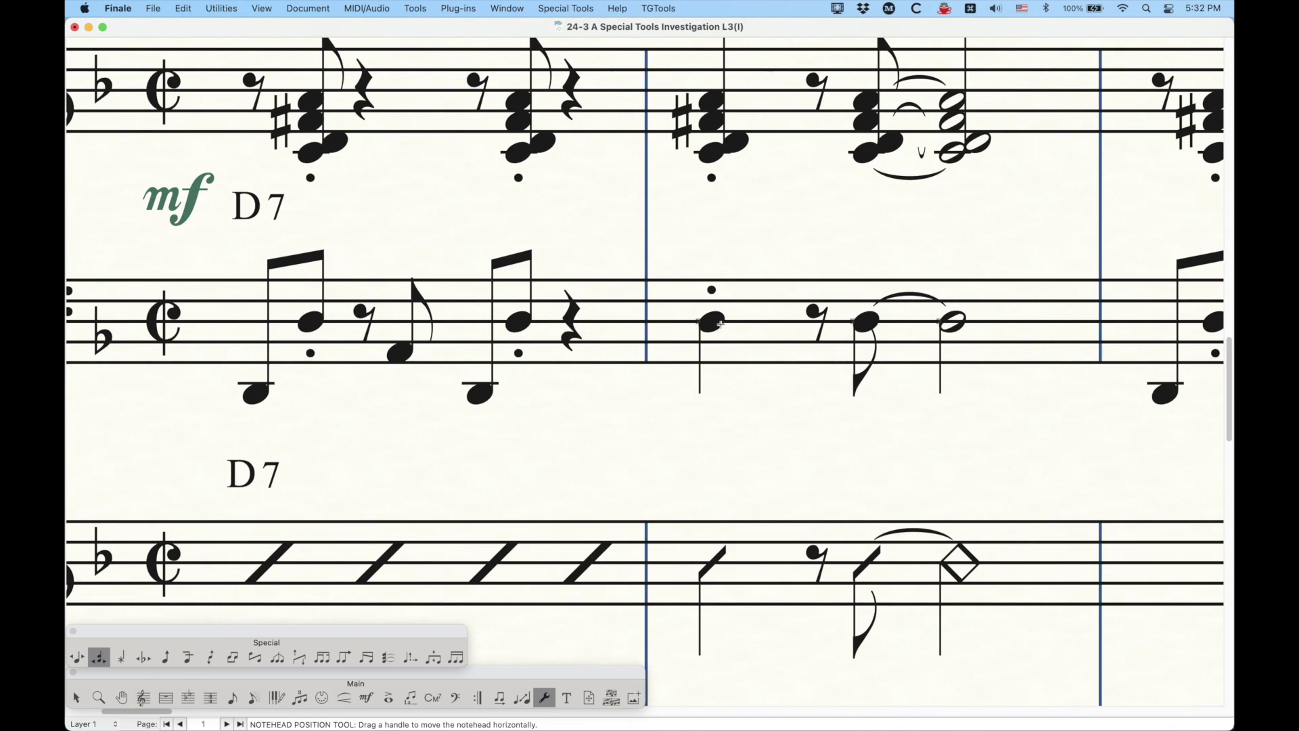
{"action": "left_click_drag", "start_coordinate": [698, 321], "coordinate": [701, 319]}
{"action": "key", "text": "BackSpace"}
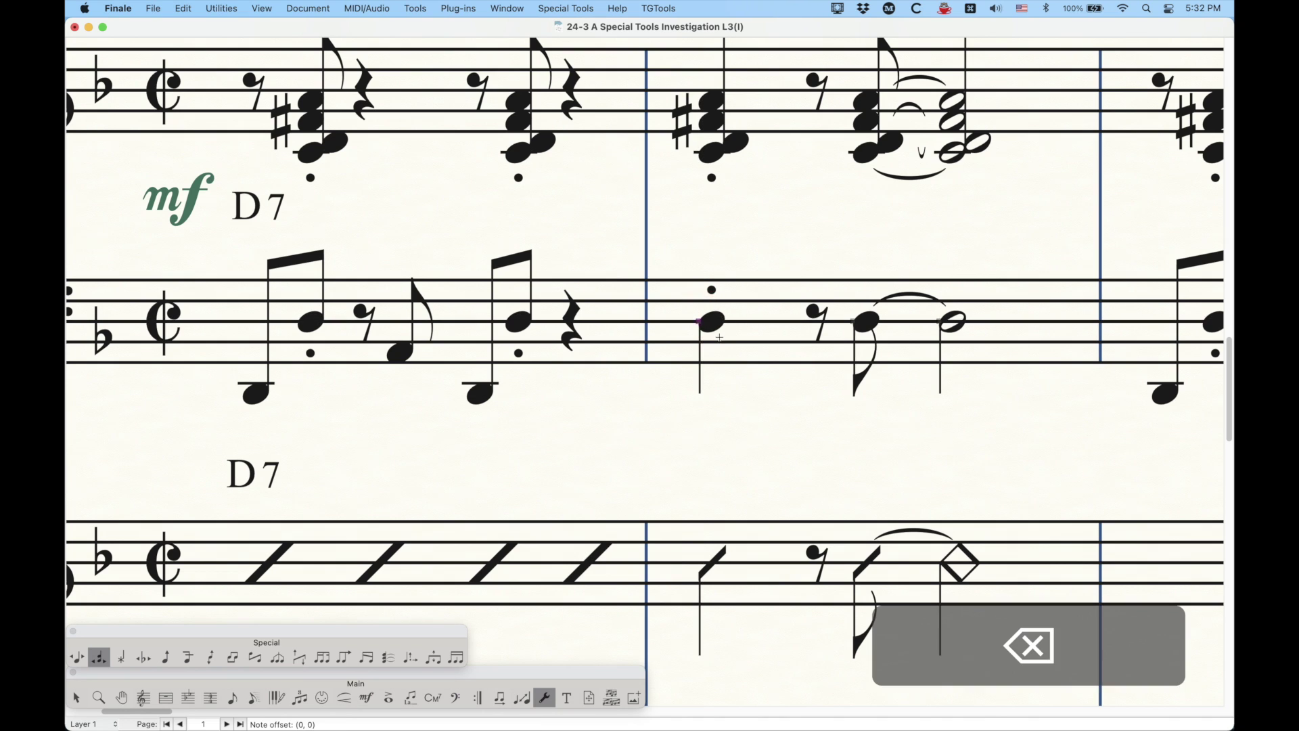
- Nudge the first notehead in the piano bass staff's measure 2 up, down, right and left in small increments, and reset it
{"action": "key", "text": "Up"}
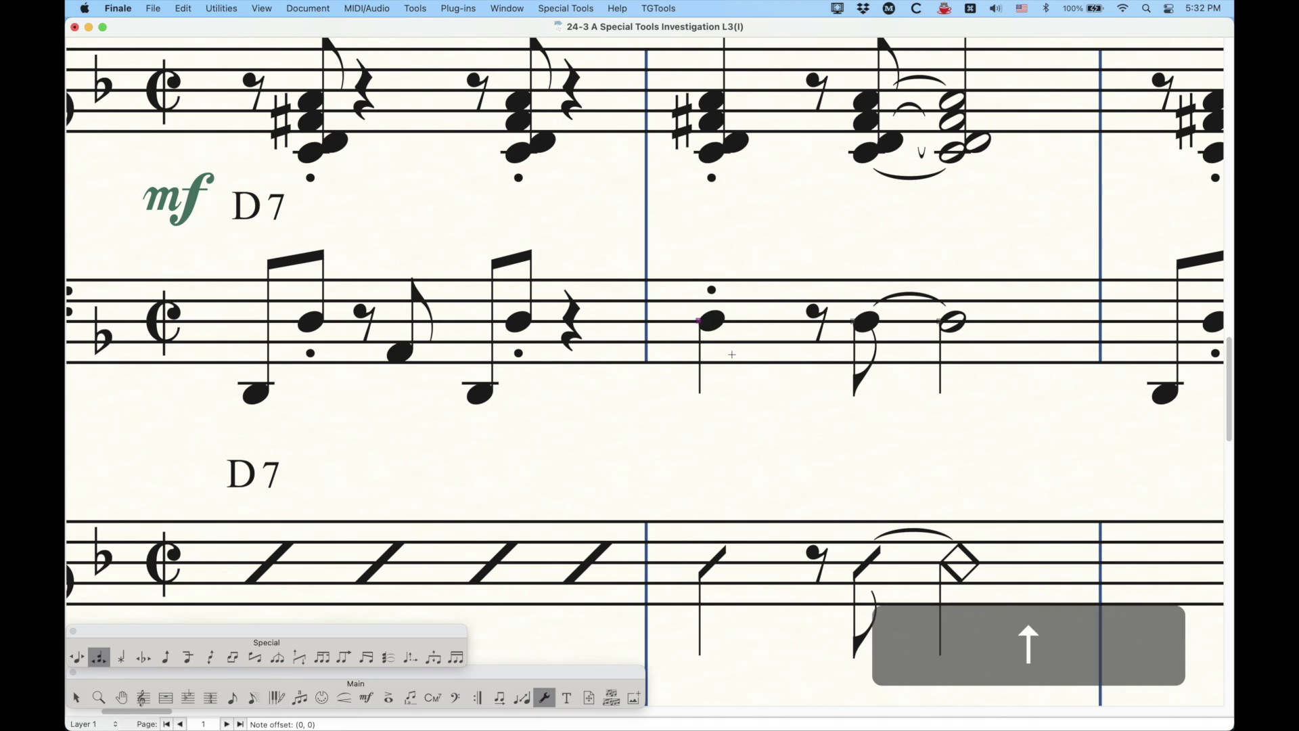
{"action": "key", "text": "Up"}
{"action": "key", "text": "Up"}
{"action": "key", "text": "Down"}
{"action": "key", "text": "Down"}
{"action": "key", "text": "Down"}
{"action": "key", "text": "Down"}
{"action": "key", "text": "Down"}
{"action": "key", "text": "Down"}
{"action": "key", "text": "Down"}
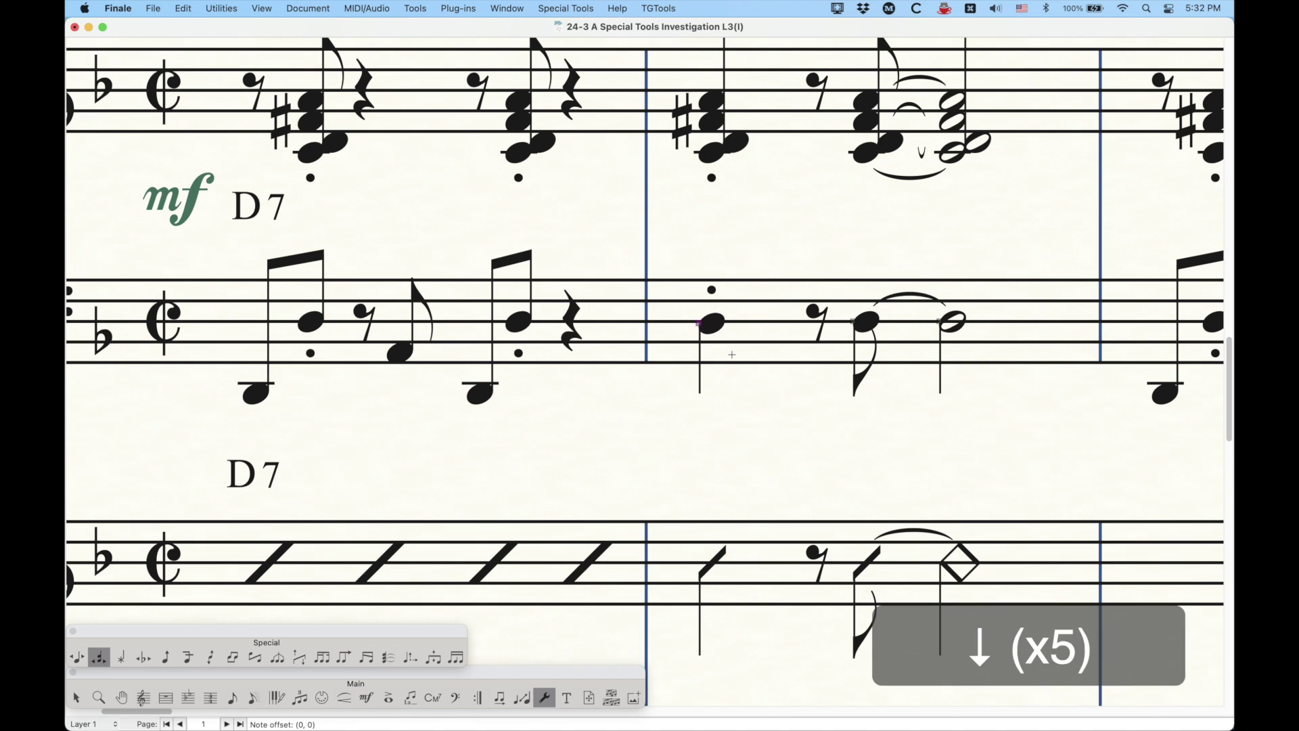
{"action": "key", "text": "Right"}
{"action": "key", "text": "Right"}
{"action": "key", "text": "Right"}
{"action": "key", "text": "Right"}
{"action": "key", "text": "Right"}
{"action": "key", "text": "Left"}
{"action": "key", "text": "Left"}
{"action": "key", "text": "Left"}
{"action": "key", "text": "Left"}
{"action": "key", "text": "Left"}
{"action": "key", "text": "Left"}
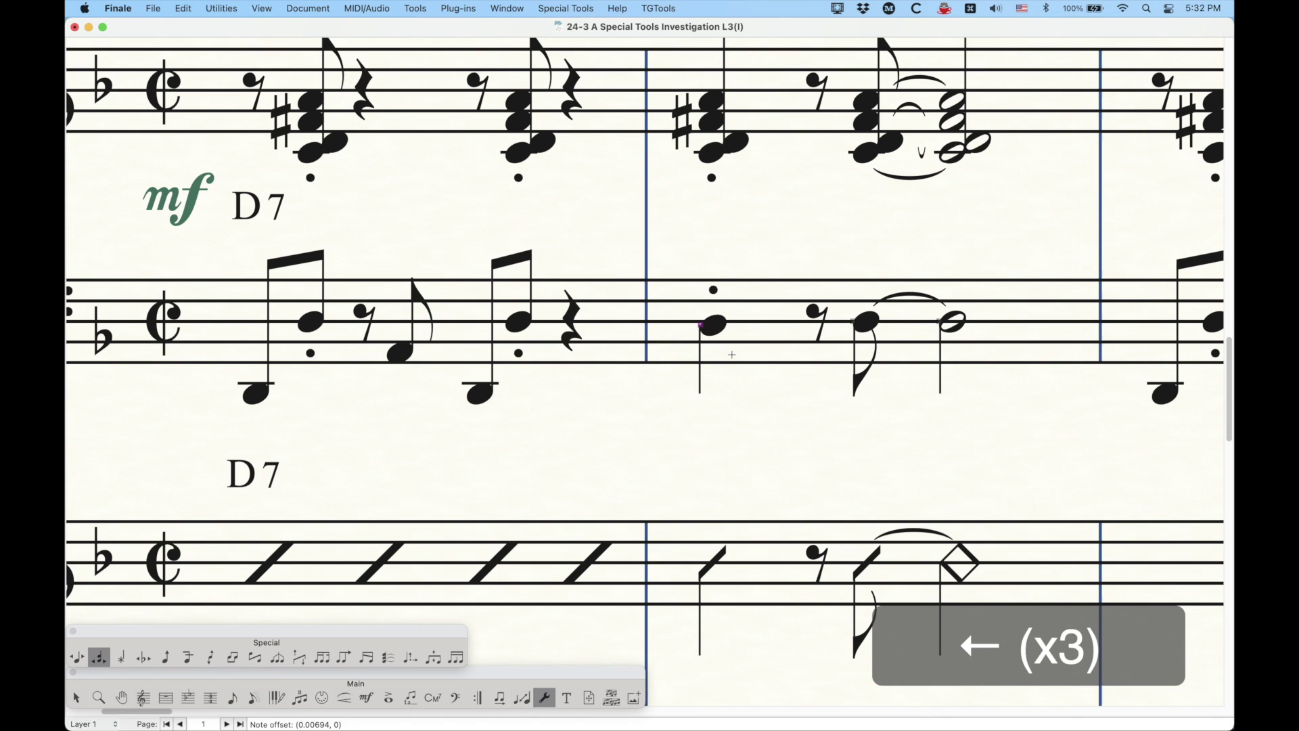
{"action": "key", "text": "BackSpace"}
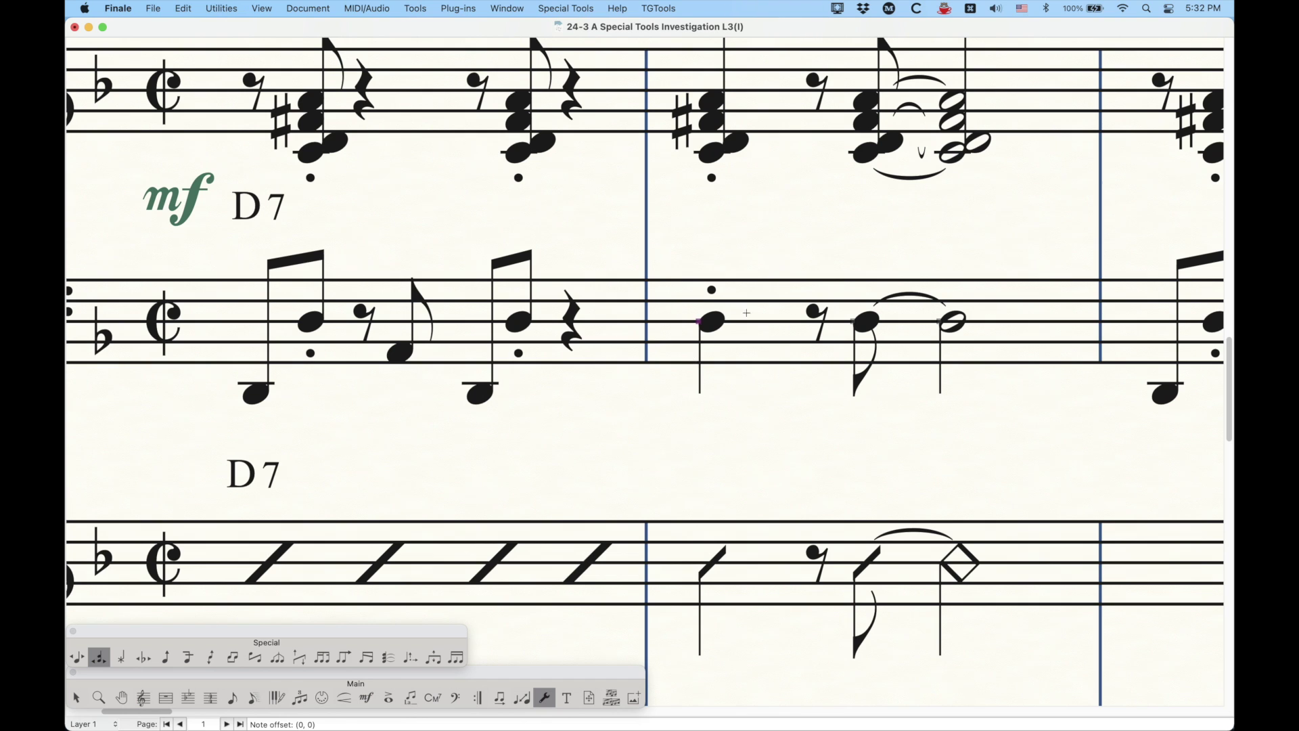
- Turn off Allow Vertical Positioning, and test it by shifting the piano bass staff's first measure 2 notehead right by about 0.059 and resetting it
{"action": "right_click", "coordinate": [698, 320]}
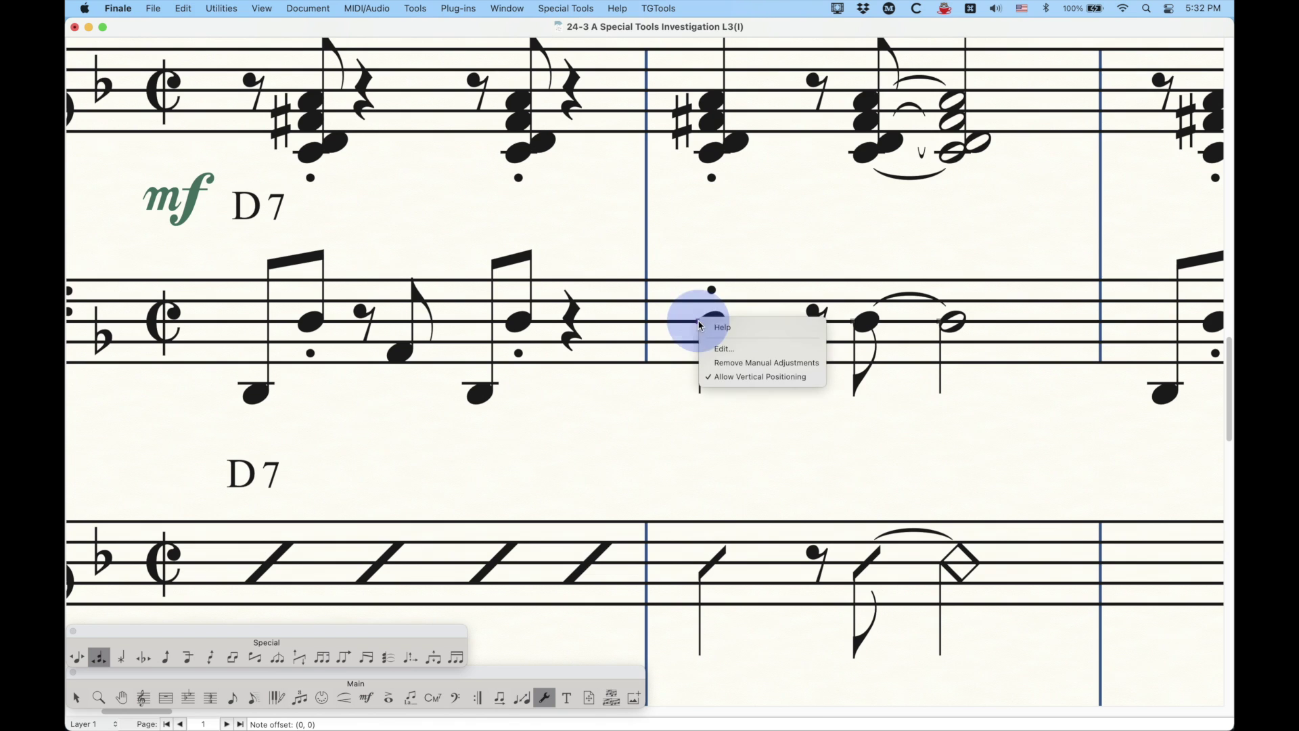
{"action": "left_click", "coordinate": [737, 378]}
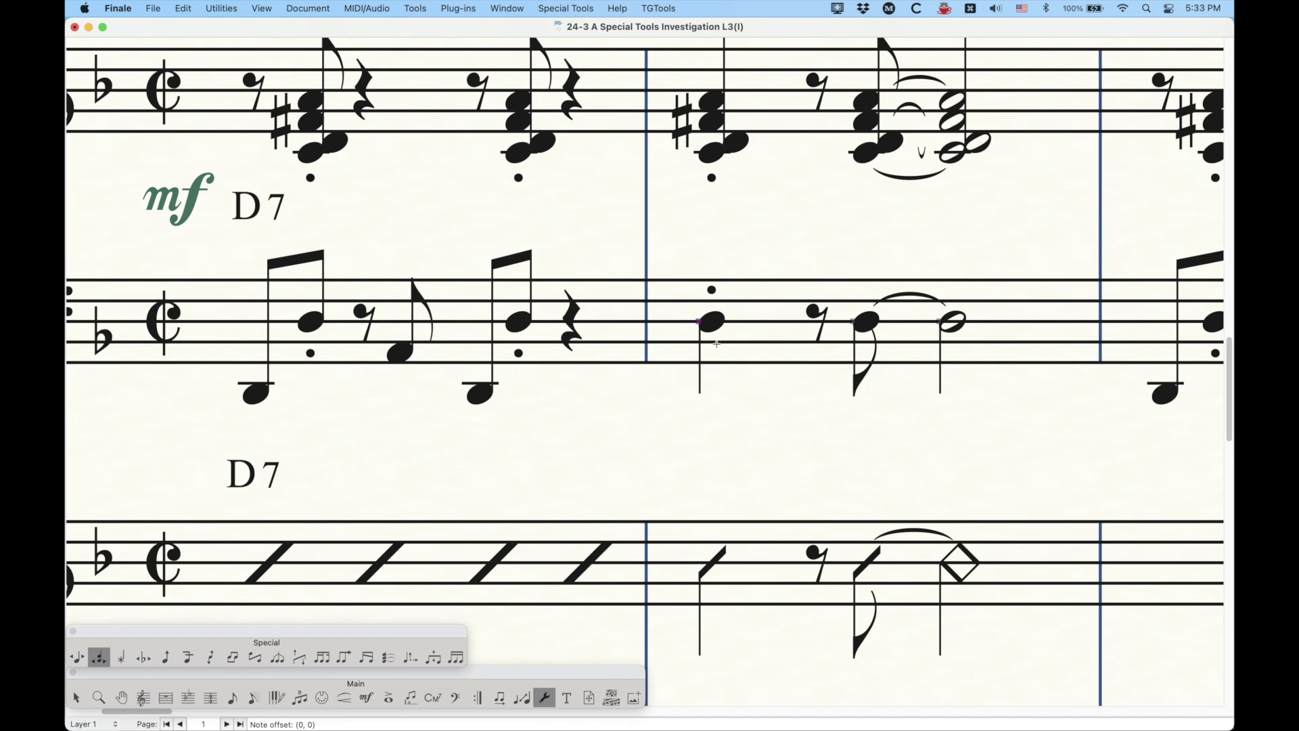
{"action": "right_click", "coordinate": [698, 321]}
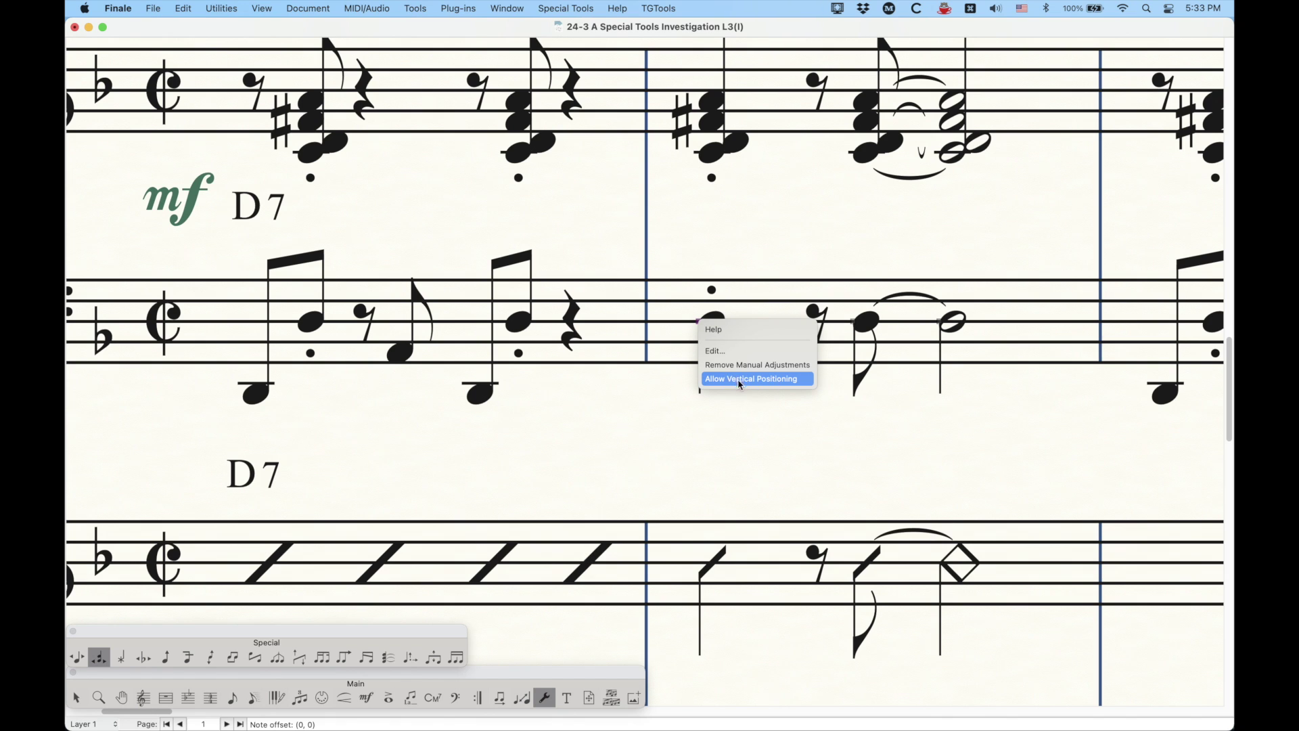
{"action": "left_click", "coordinate": [762, 254]}
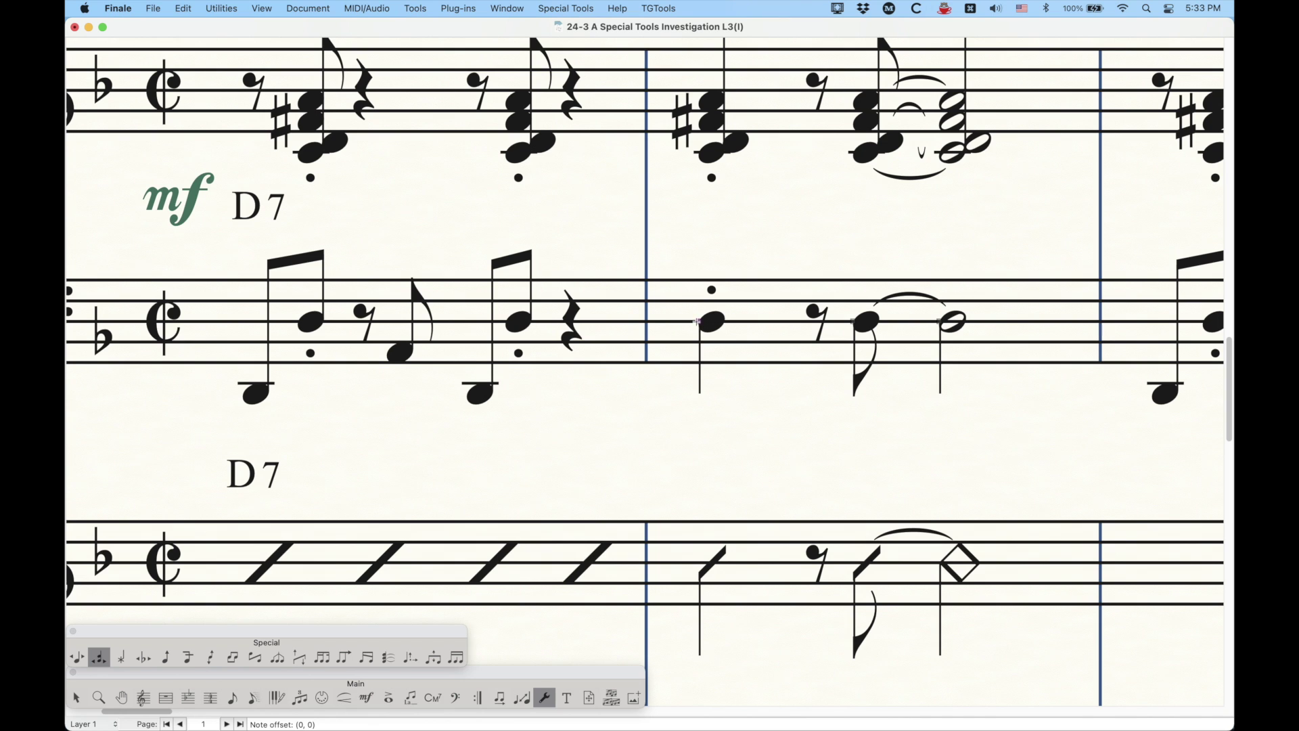
{"action": "left_click_drag", "start_coordinate": [697, 322], "coordinate": [737, 326]}
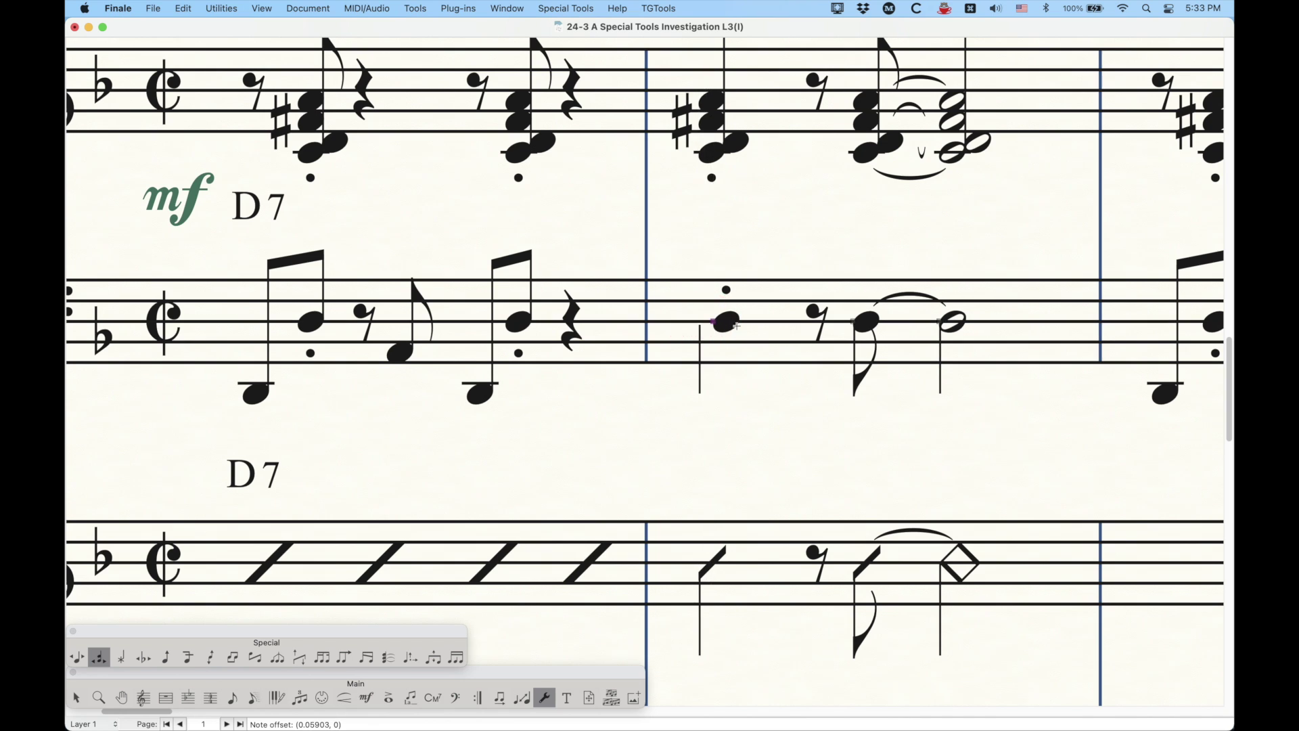
{"action": "key", "text": "BackSpace"}
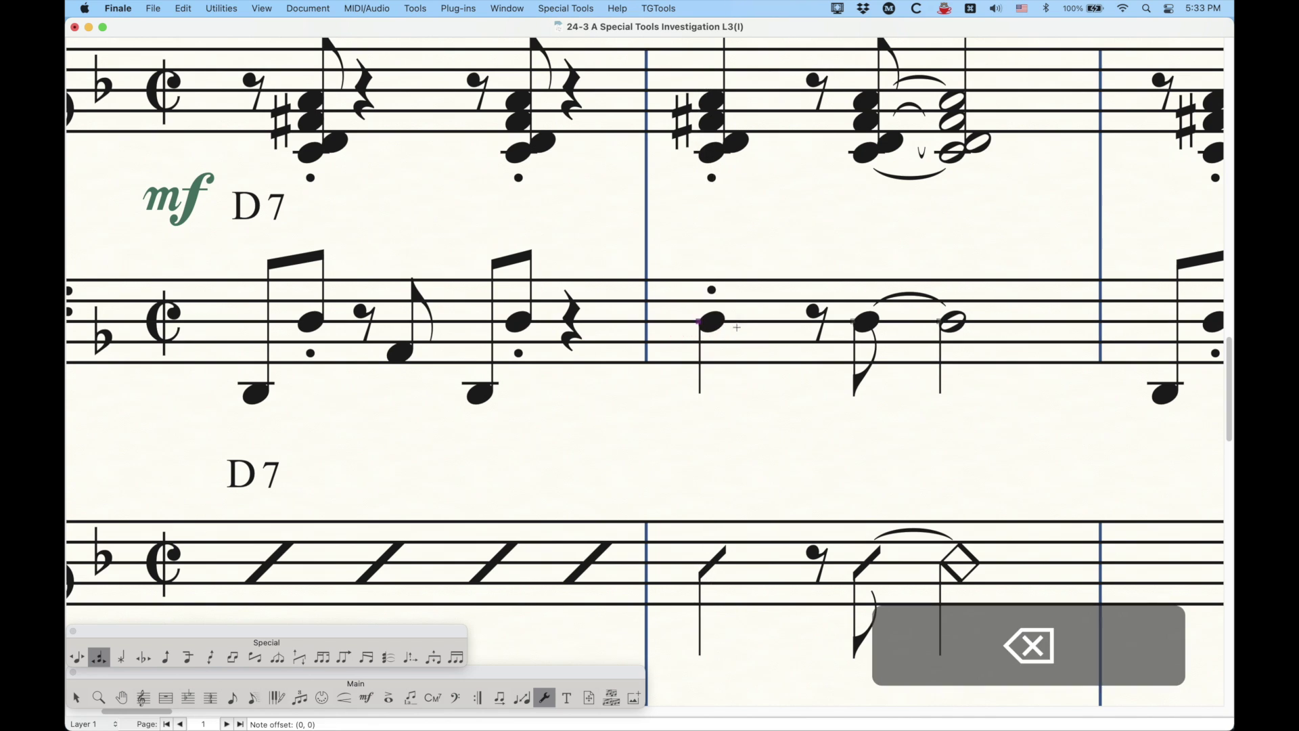
- Turn Allow Vertical Positioning back on, and test a constrained horizontal move of the piano bass staff's first measure 2 notehead, resetting it
{"action": "right_click", "coordinate": [699, 322]}
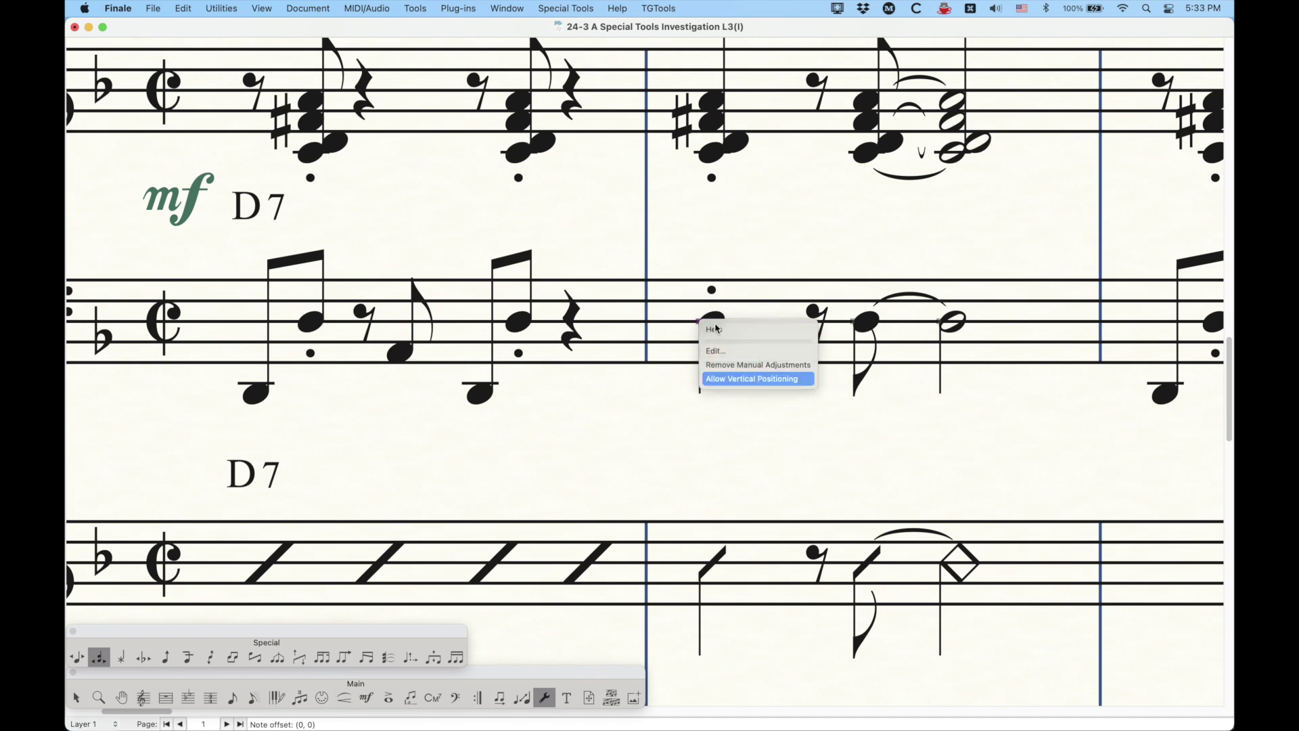
{"action": "left_click", "coordinate": [737, 378]}
{"action": "left_click", "coordinate": [699, 321], "text": "shift"}
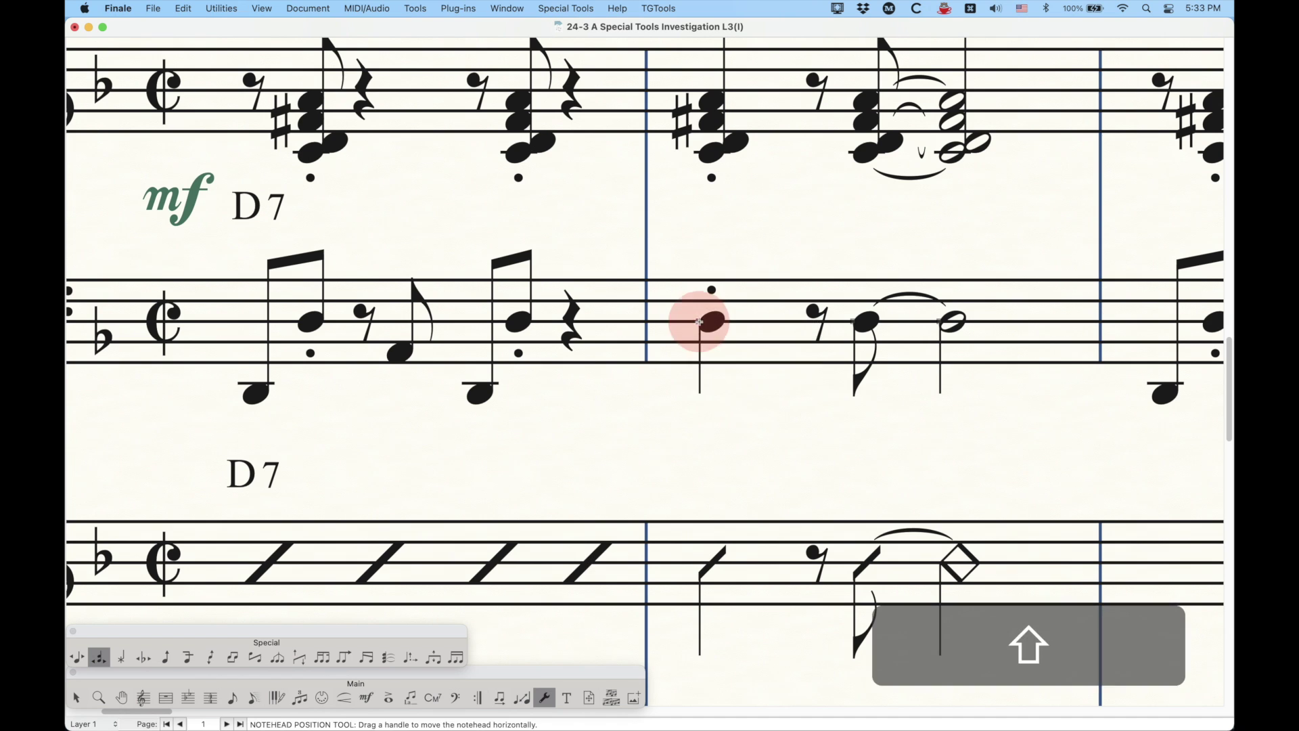
{"action": "left_click", "coordinate": [700, 320], "text": "shift"}
{"action": "left_click_drag", "start_coordinate": [699, 319], "coordinate": [712, 319]}
{"action": "key", "text": "BackSpace"}
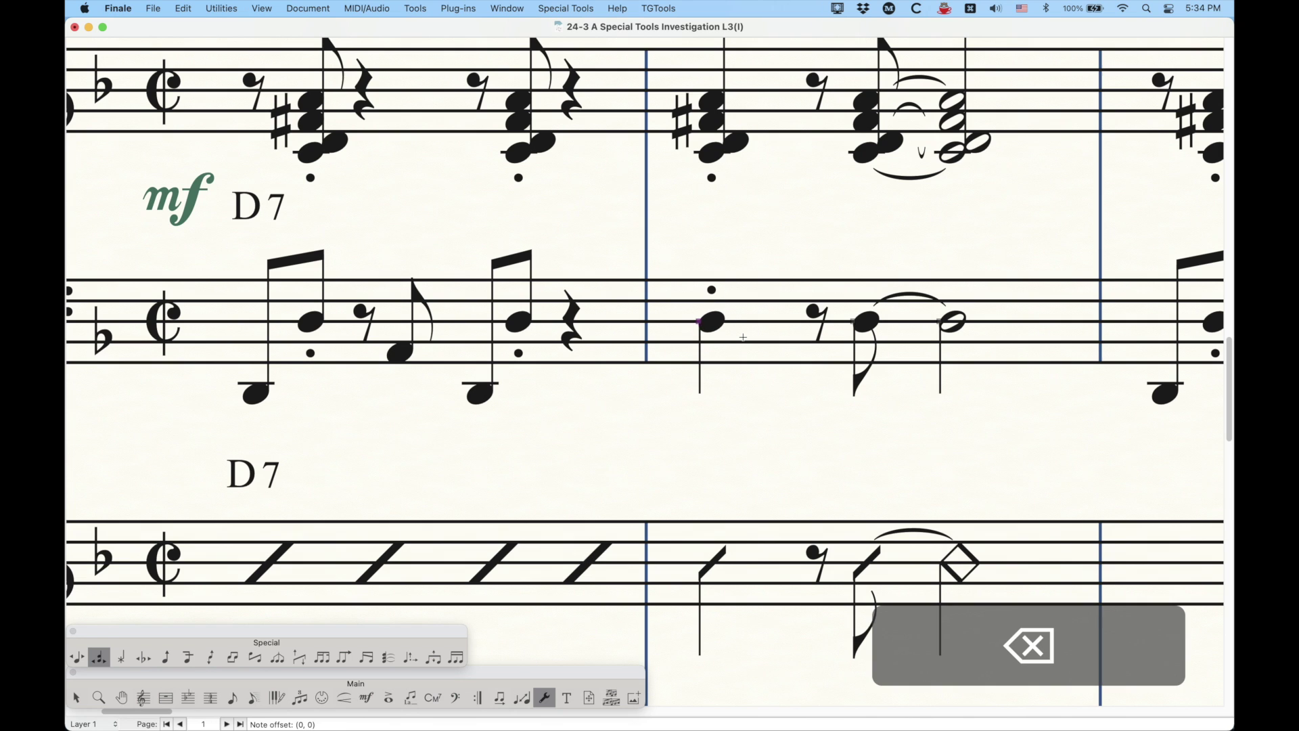
- Disable Allow Vertical Positioning from the first notehead in the piano bass staff's measure 2
{"action": "right_click", "coordinate": [699, 320]}
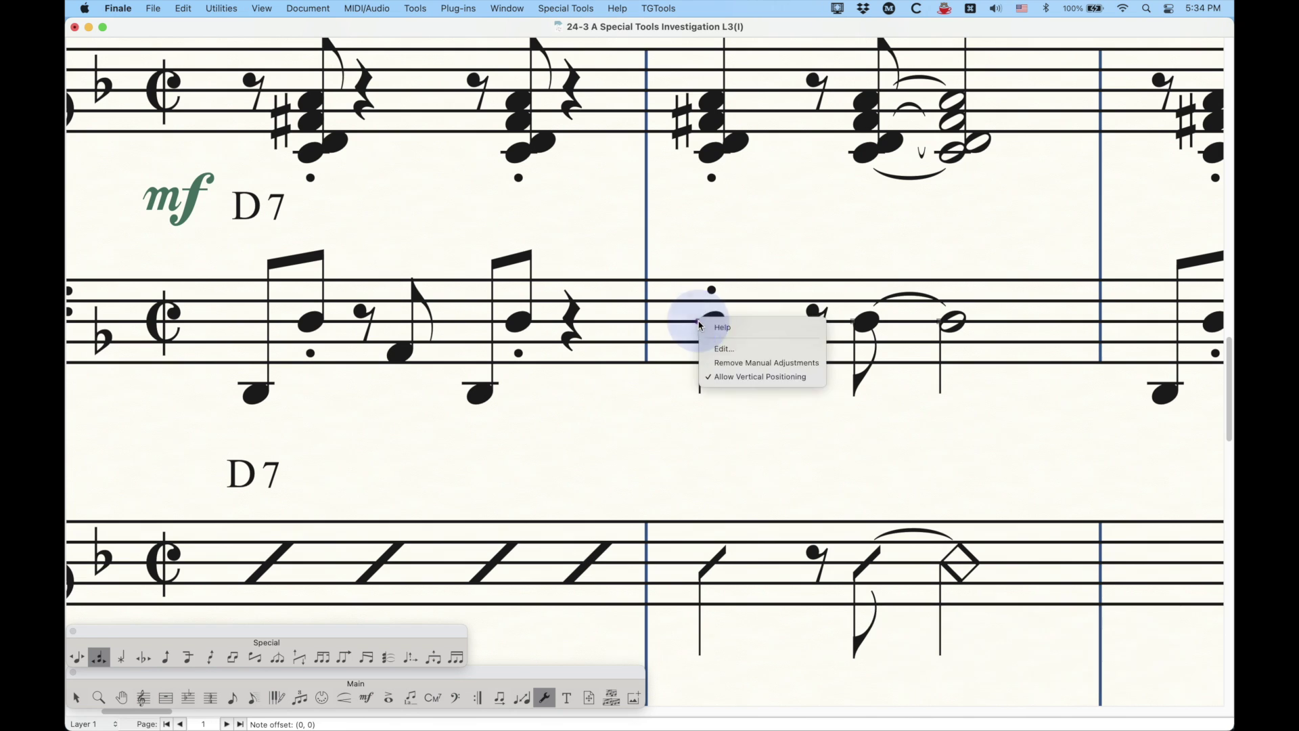
{"action": "left_click", "coordinate": [745, 376]}
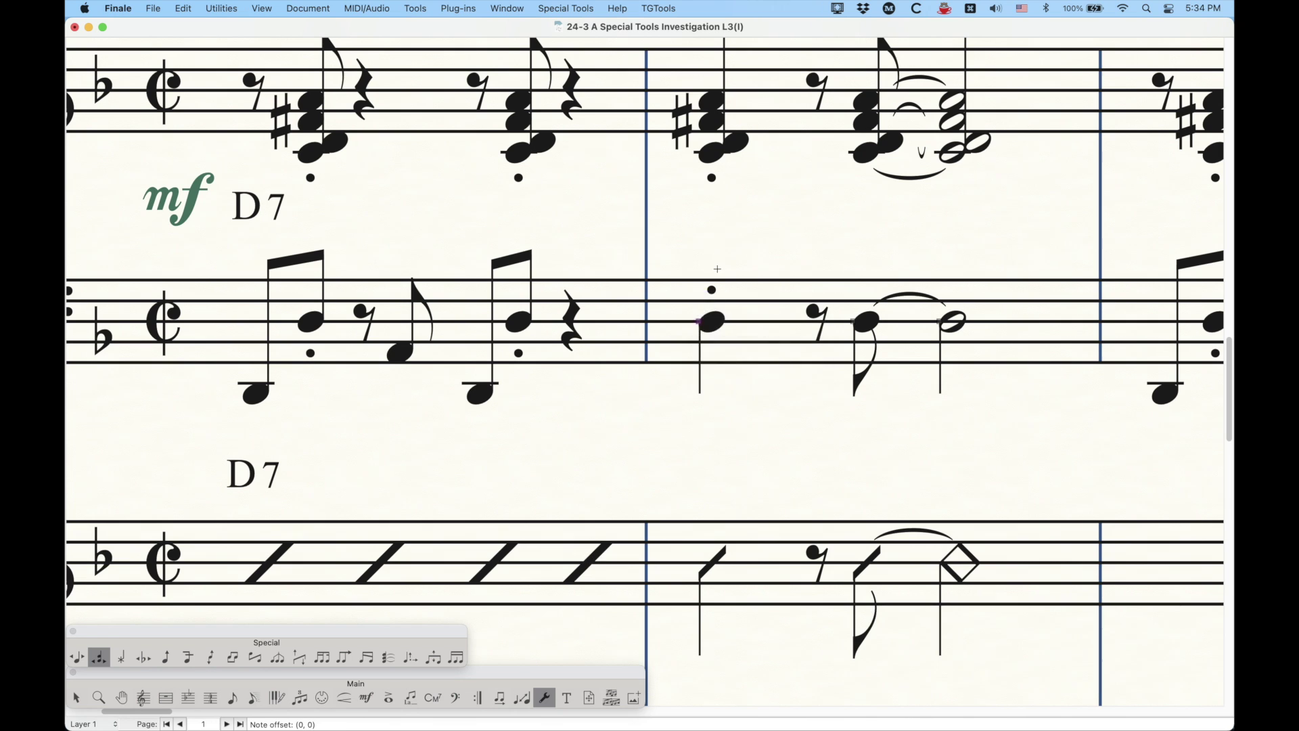
{"action": "key", "text": "super+minus"}
{"action": "key", "text": "super+equal"}
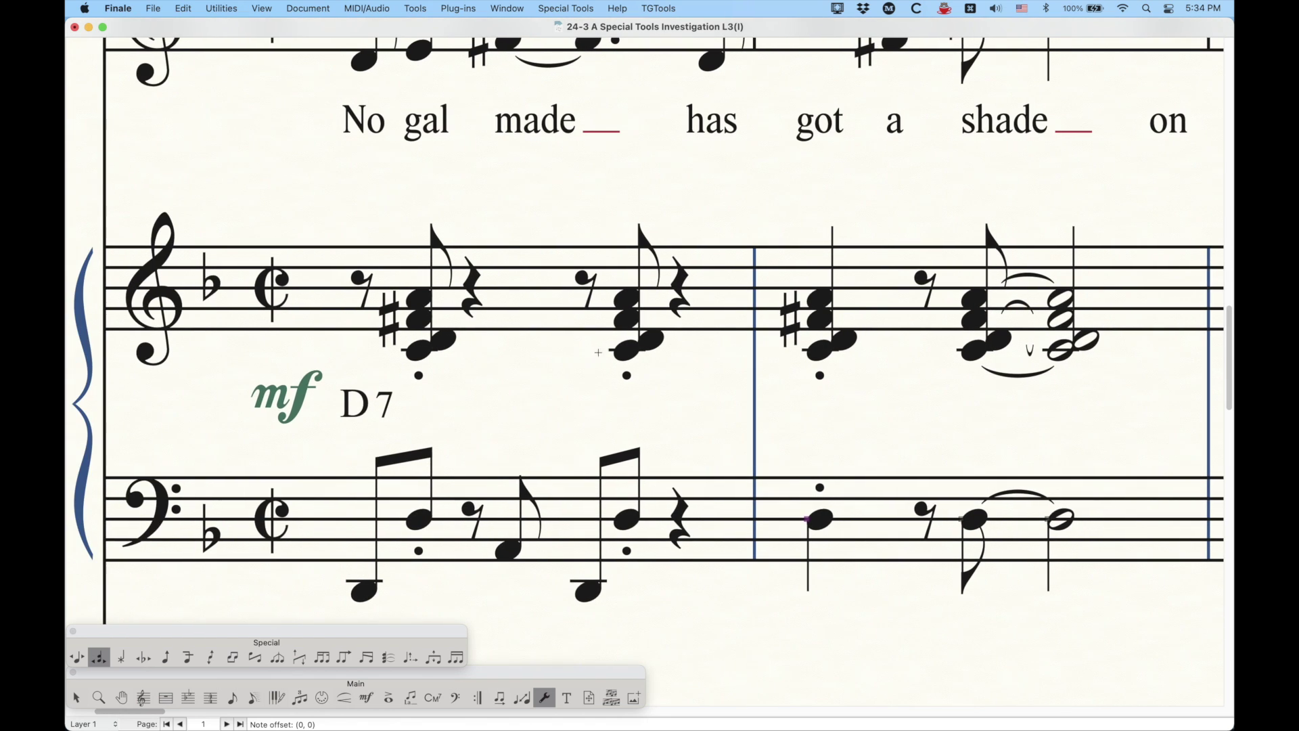
- View the Notehead Settings of the top notehead in the piano treble staff's first chord, and dismiss them without changes
{"action": "right_click", "coordinate": [406, 298]}
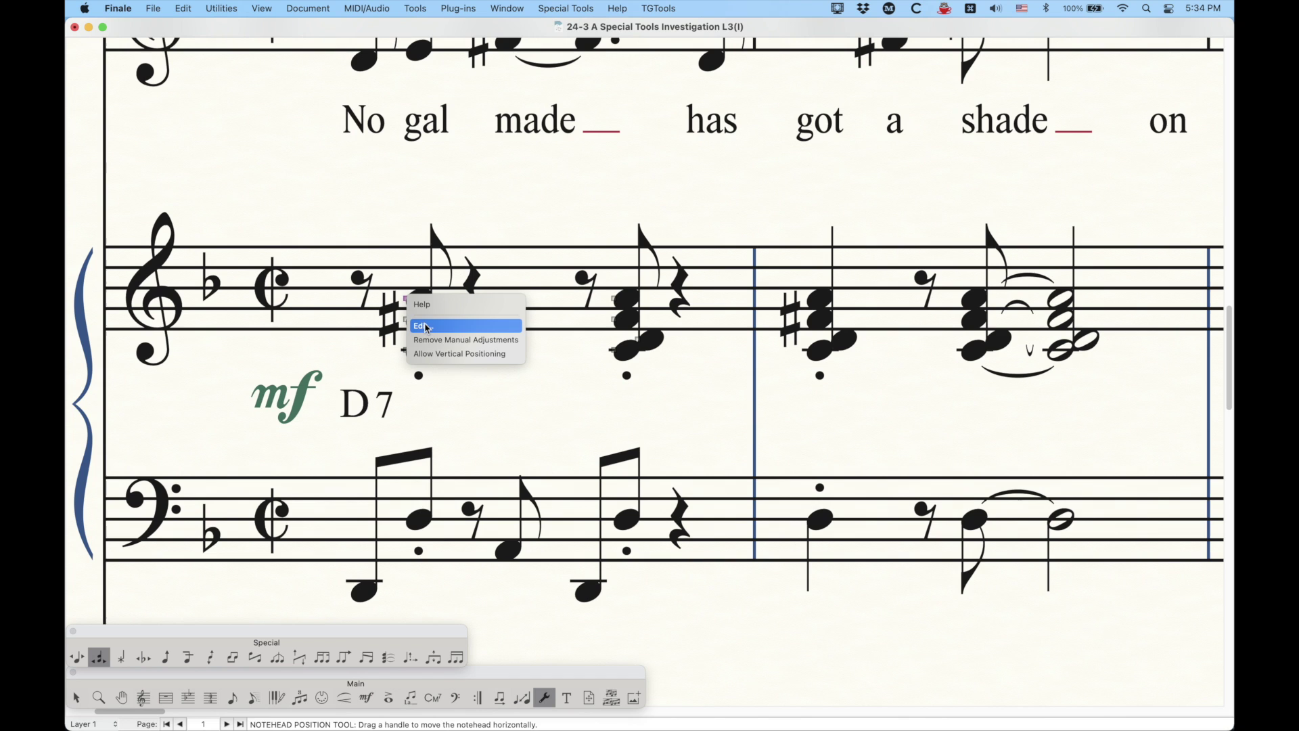
{"action": "left_click", "coordinate": [425, 326]}
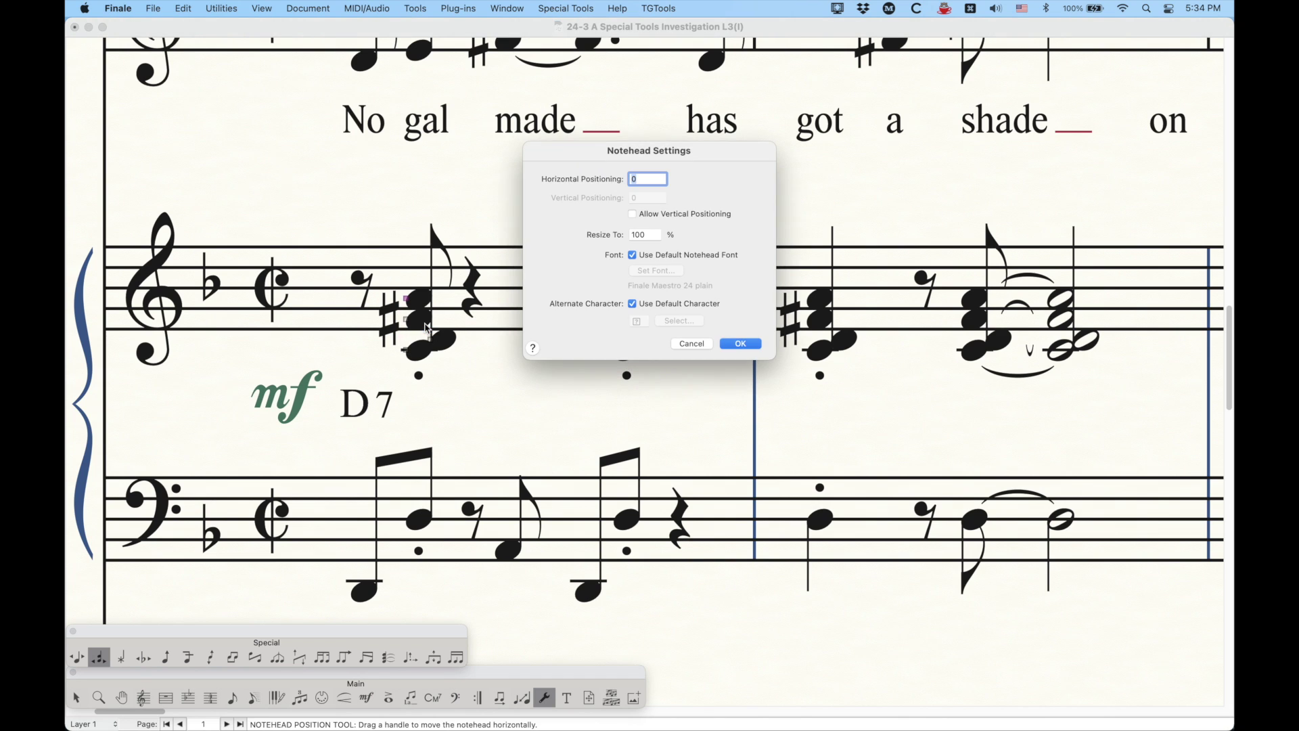
{"action": "left_click_drag", "start_coordinate": [634, 153], "coordinate": [647, 142]}
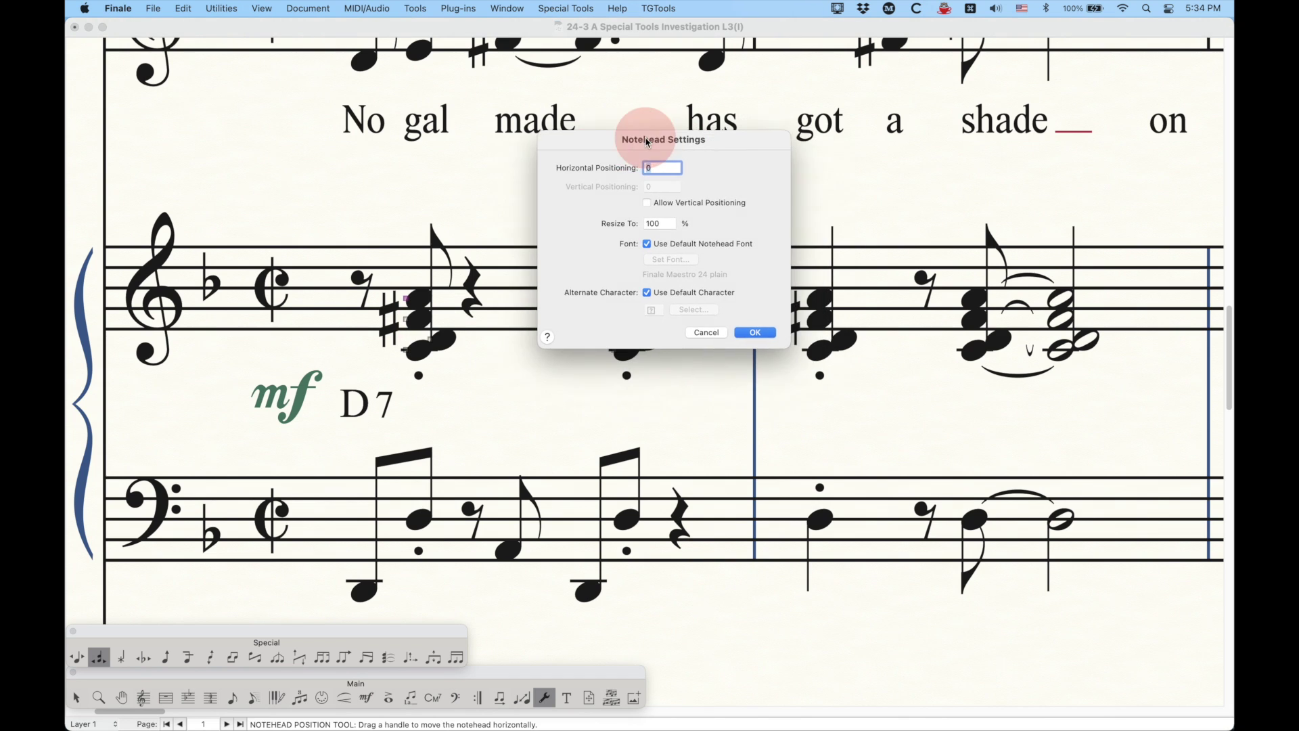
{"action": "left_click", "coordinate": [705, 332]}
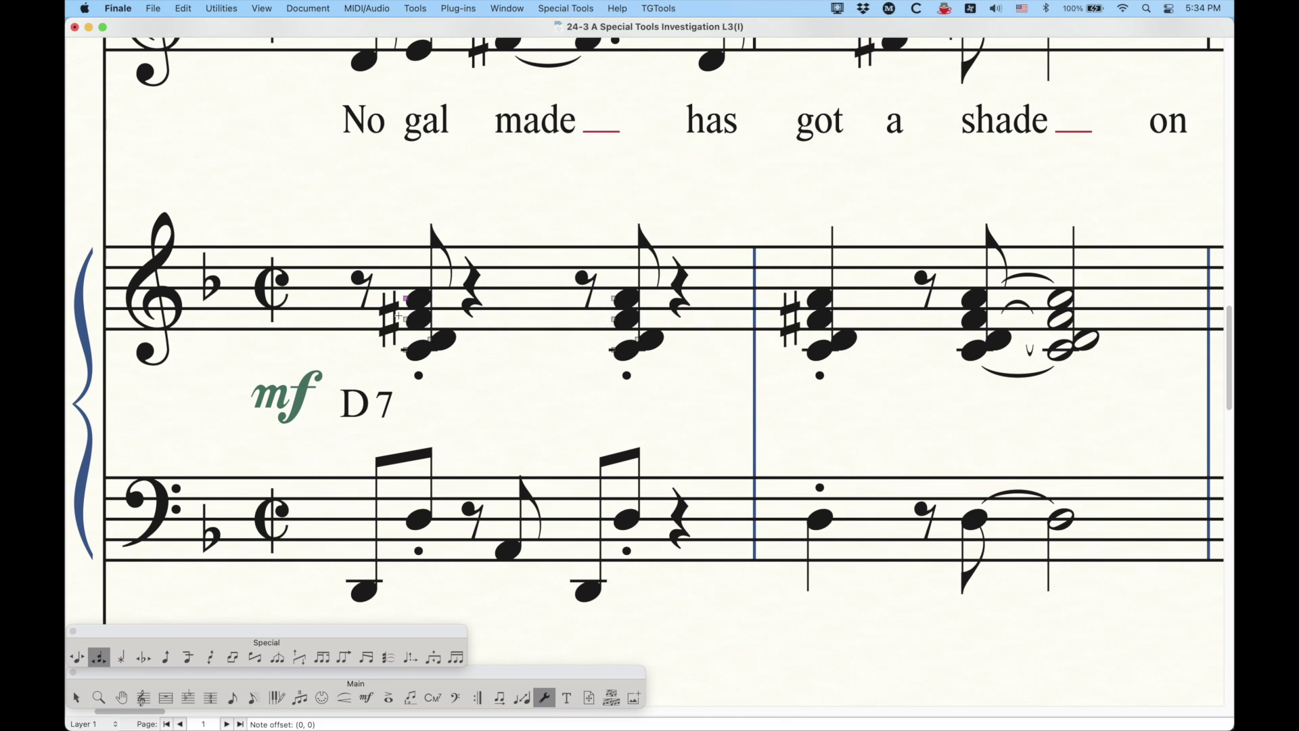
- Set the Horizontal Positioning of the top notehead in the piano treble staff's first chord to .05 in the Notehead Settings
{"action": "left_click", "coordinate": [405, 300]}
{"action": "key", "text": "Return"}
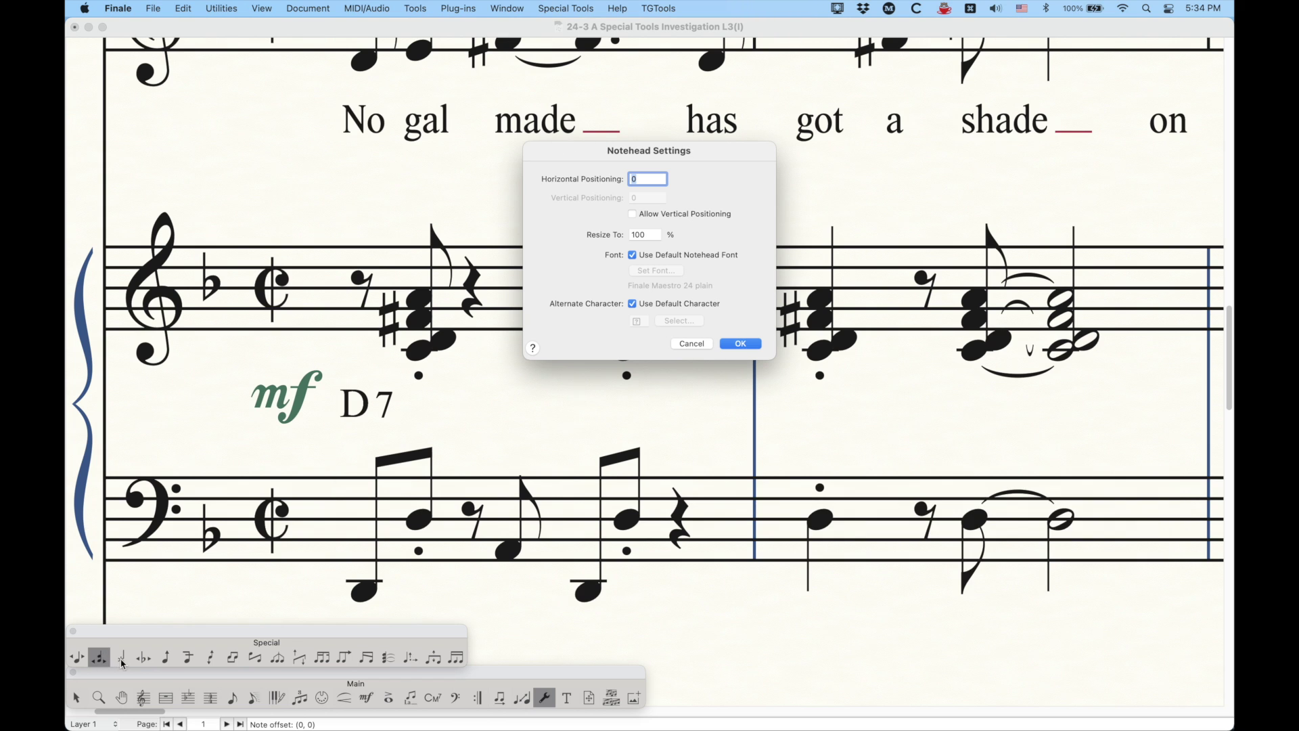
{"action": "left_click_drag", "start_coordinate": [645, 168], "coordinate": [651, 171]}
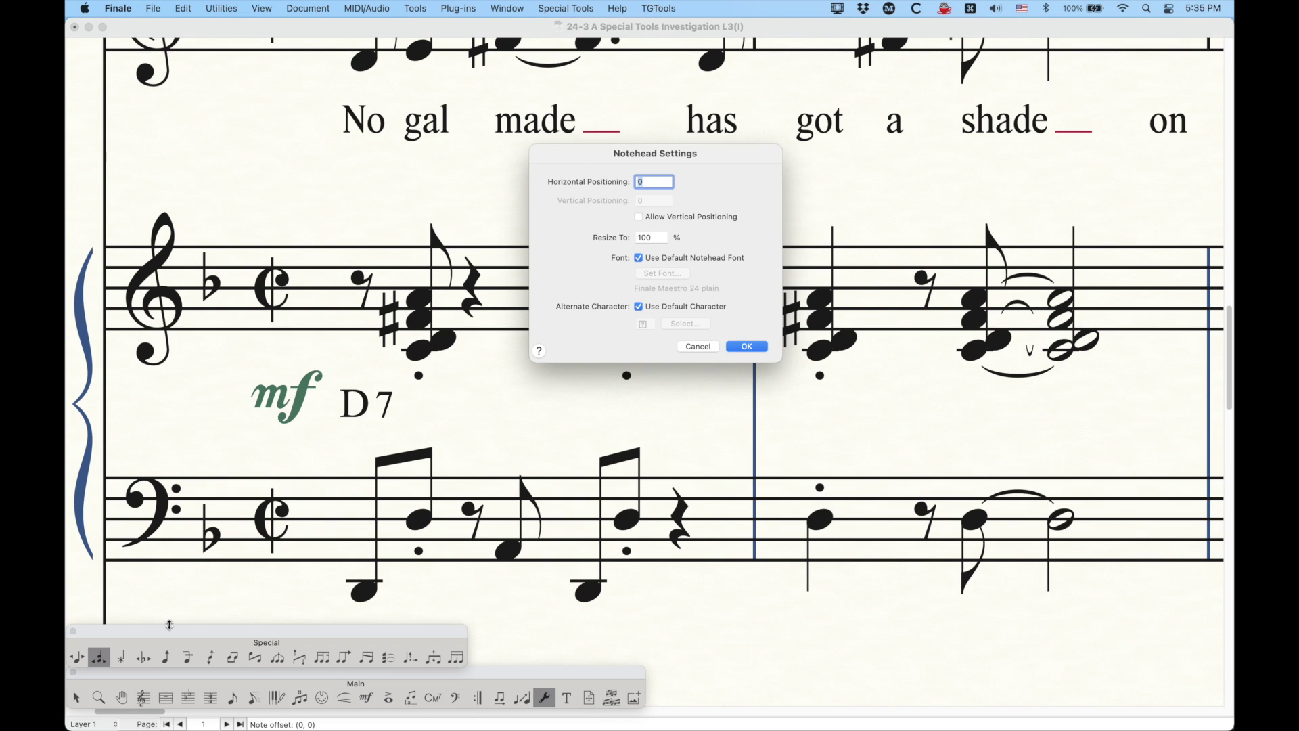
{"action": "left_click_drag", "start_coordinate": [667, 156], "coordinate": [667, 160]}
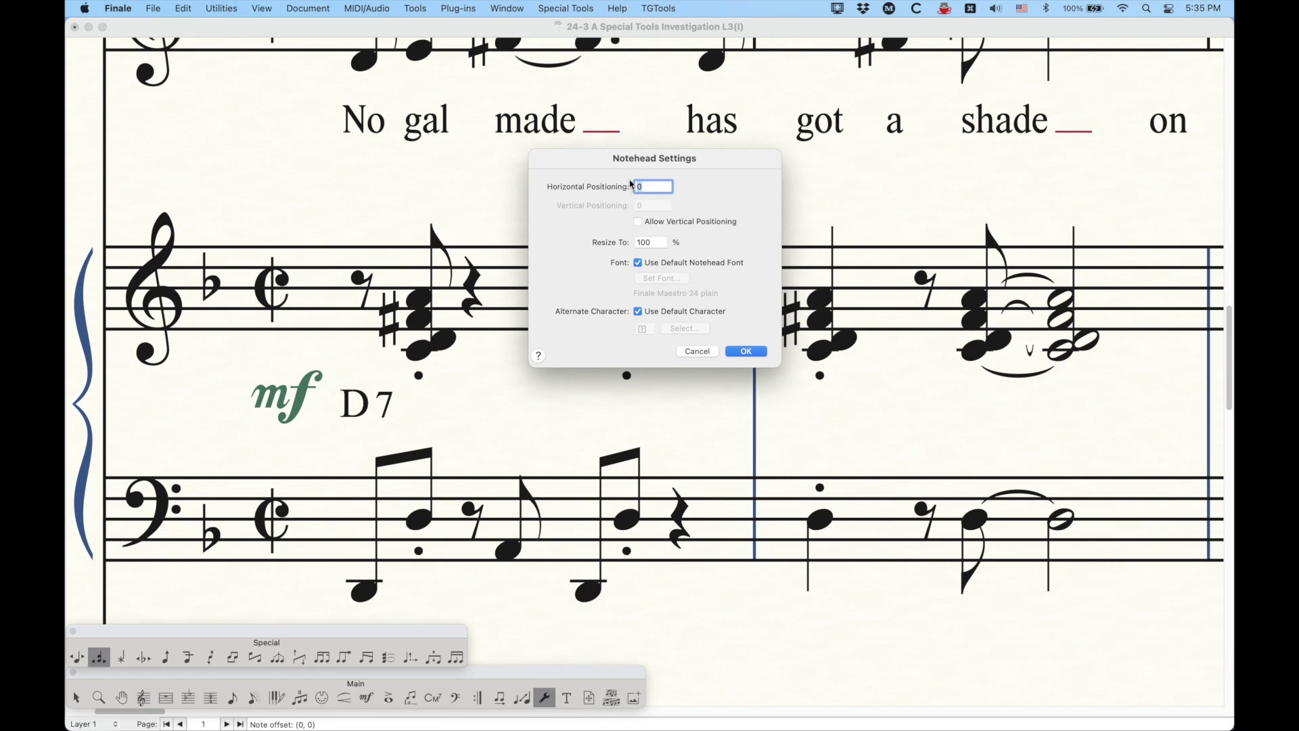
{"action": "left_click_drag", "start_coordinate": [595, 160], "coordinate": [639, 180]}
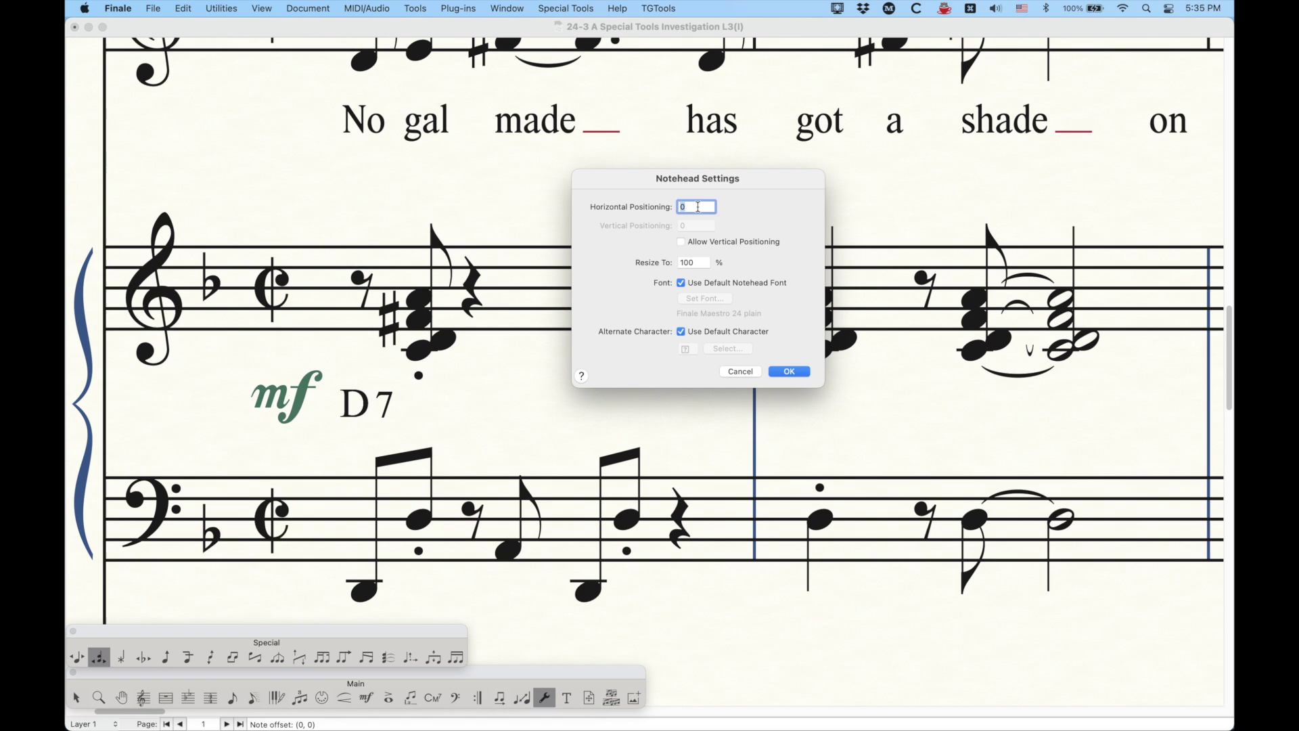
{"action": "key", "text": "BackSpace"}
{"action": "type", "text": ".05"}
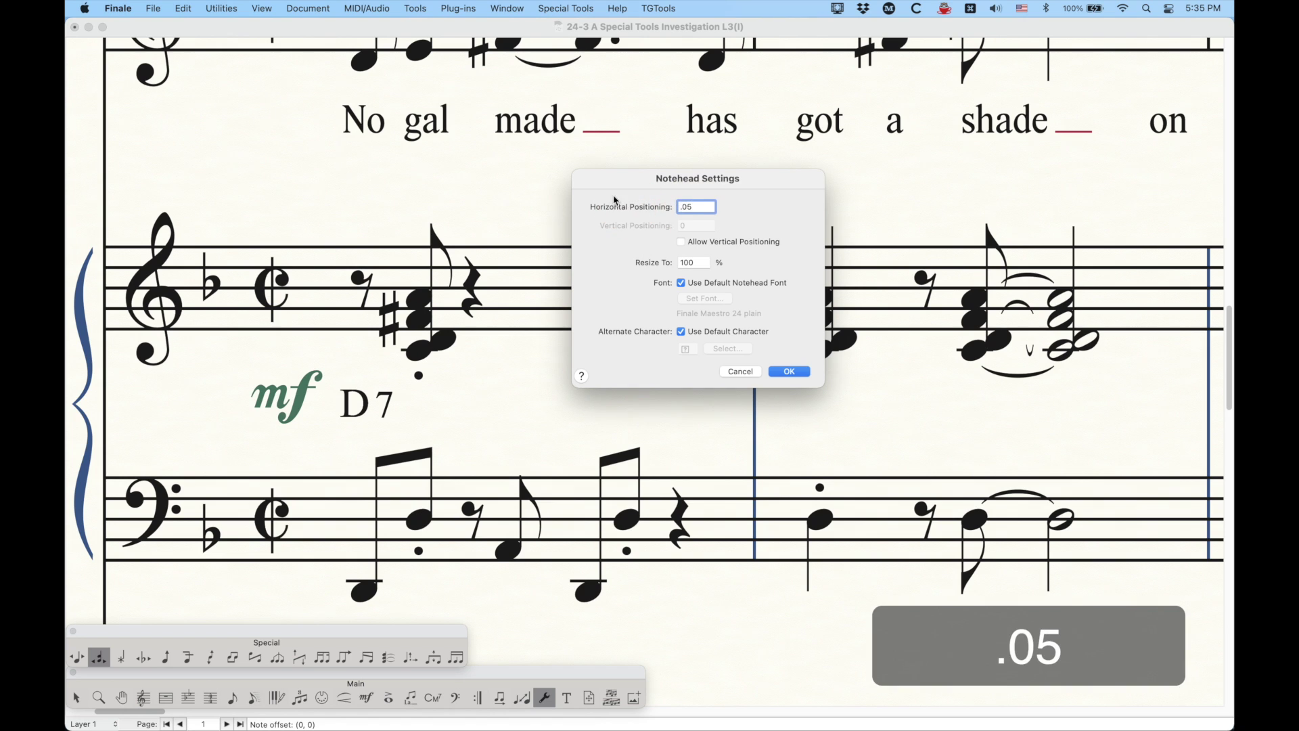
{"action": "left_click", "coordinate": [788, 371]}
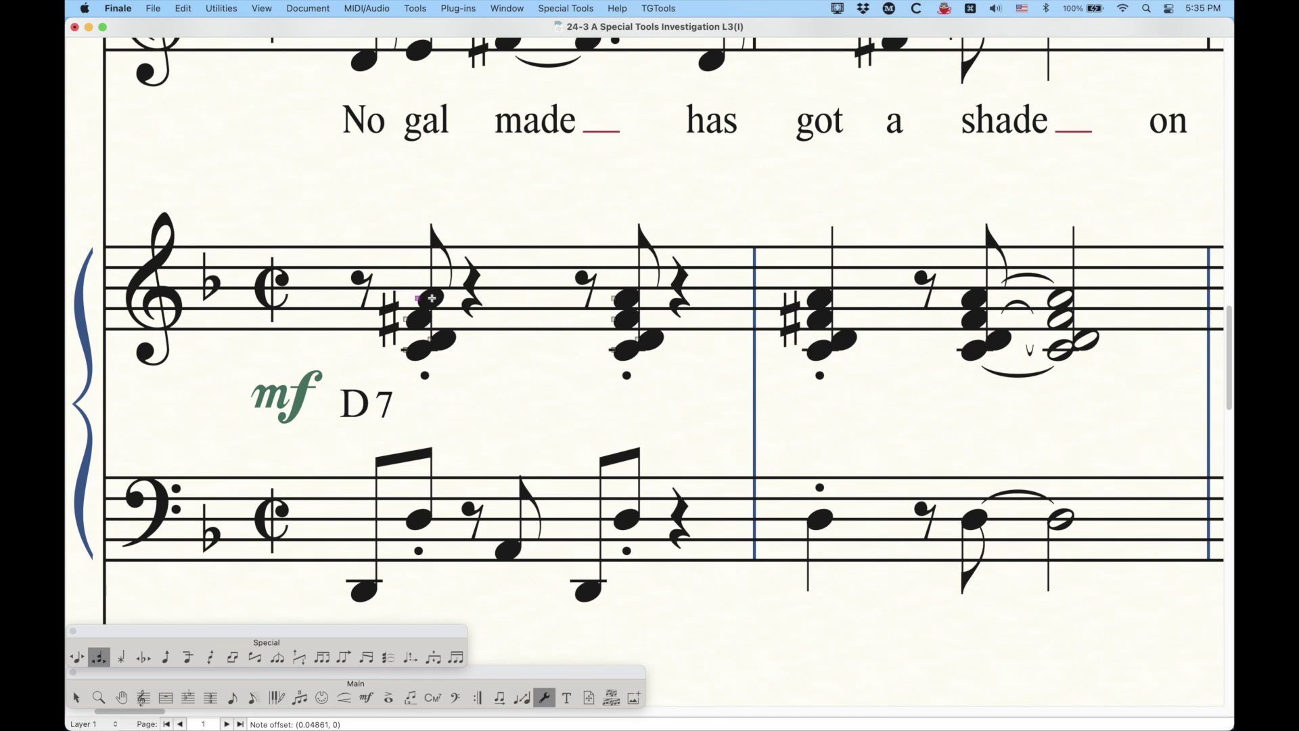
- Set the same notehead's Horizontal Positioning to -.1, and reset its position
{"action": "key", "text": "Return"}
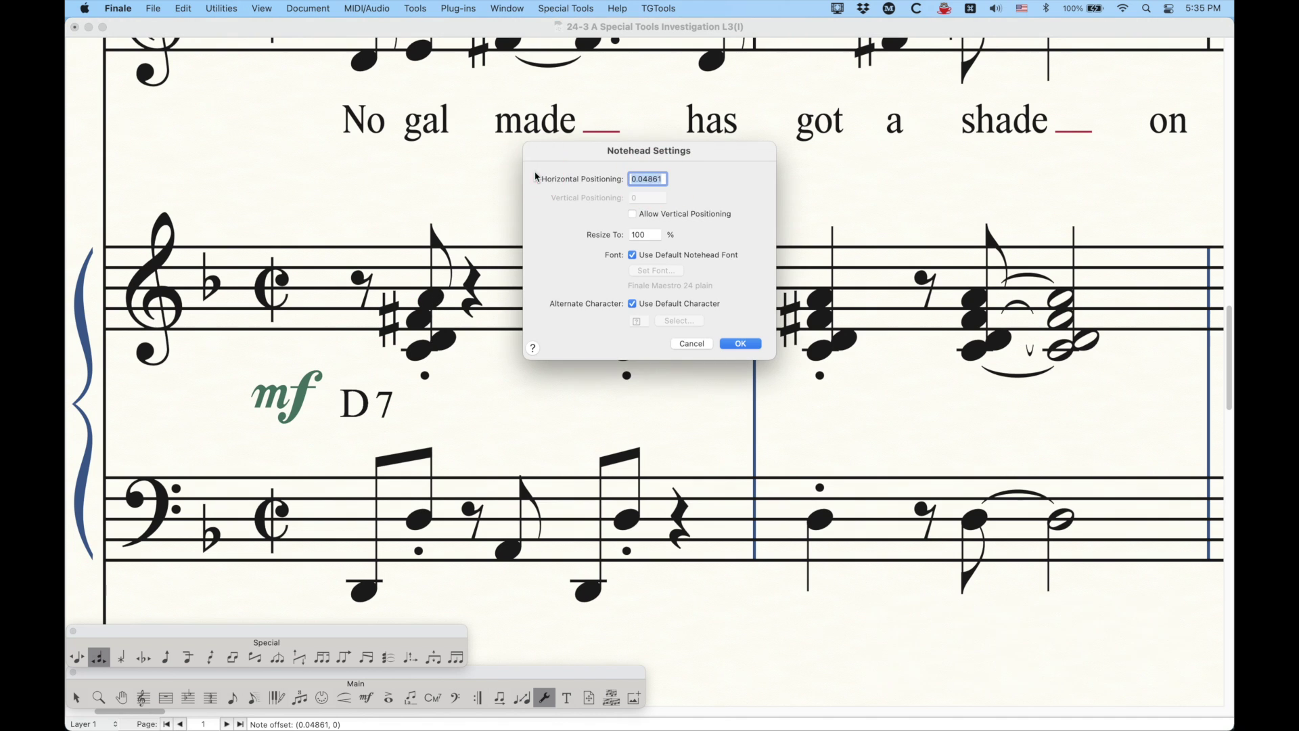
{"action": "type", "text": "-.1"}
{"action": "left_click", "coordinate": [743, 344]}
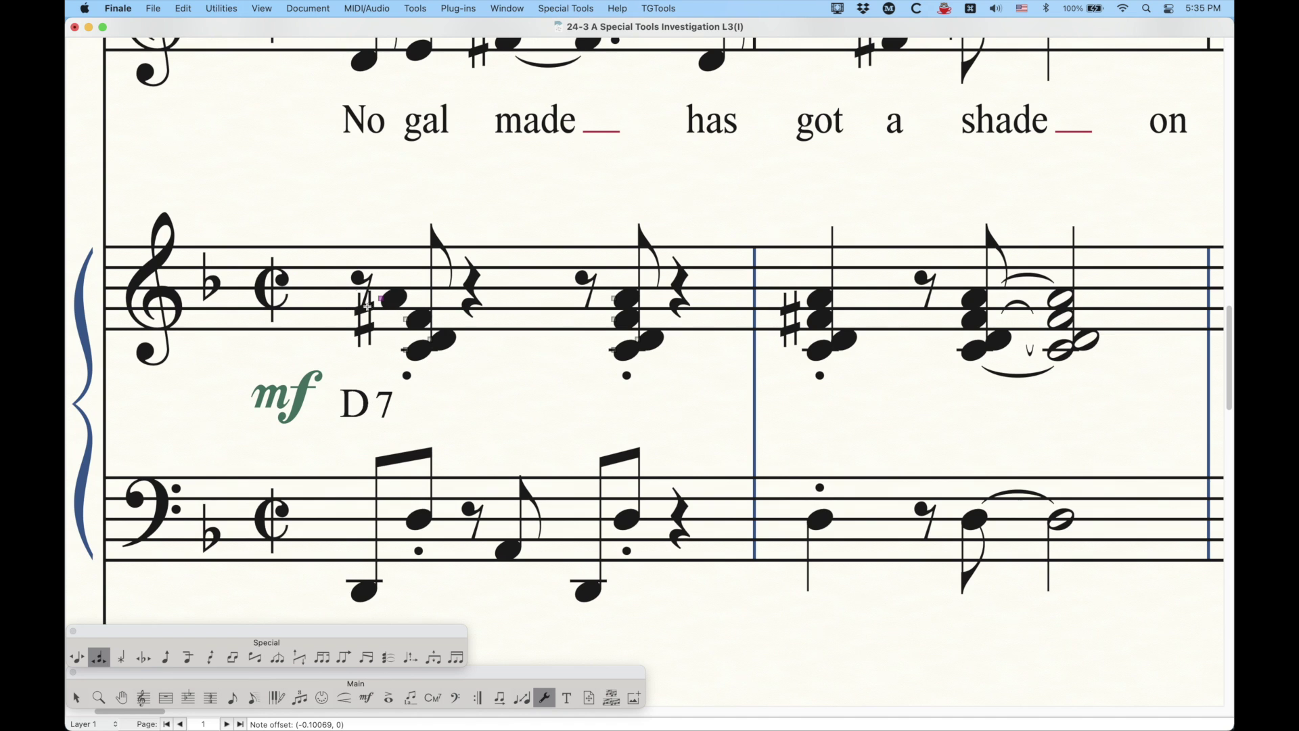
{"action": "key", "text": "BackSpace"}
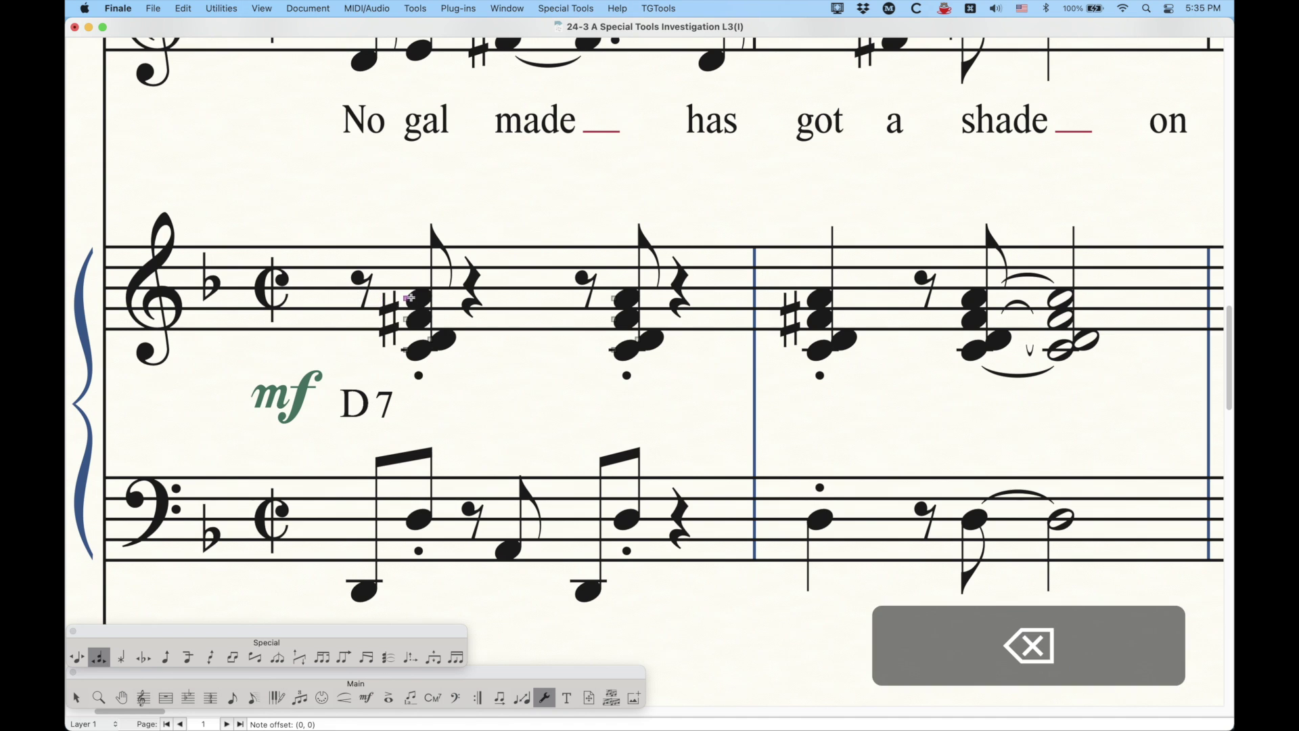
- Allow vertical positioning for the first chord's top notehead, set its vertical position to .05 and horizontal position to -.05, and reset it
{"action": "key", "text": "Return"}
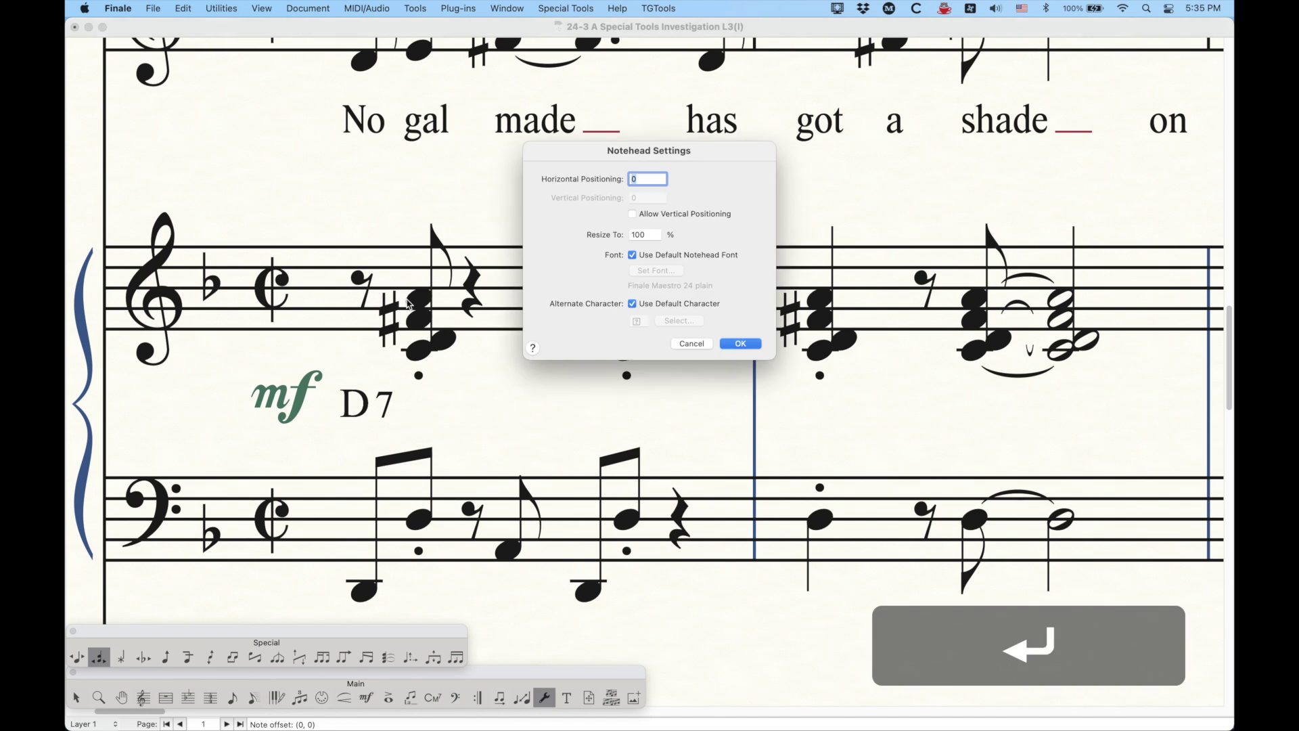
{"action": "left_click", "coordinate": [633, 214]}
{"action": "left_click", "coordinate": [623, 197]}
{"action": "type", "text": ".05"}
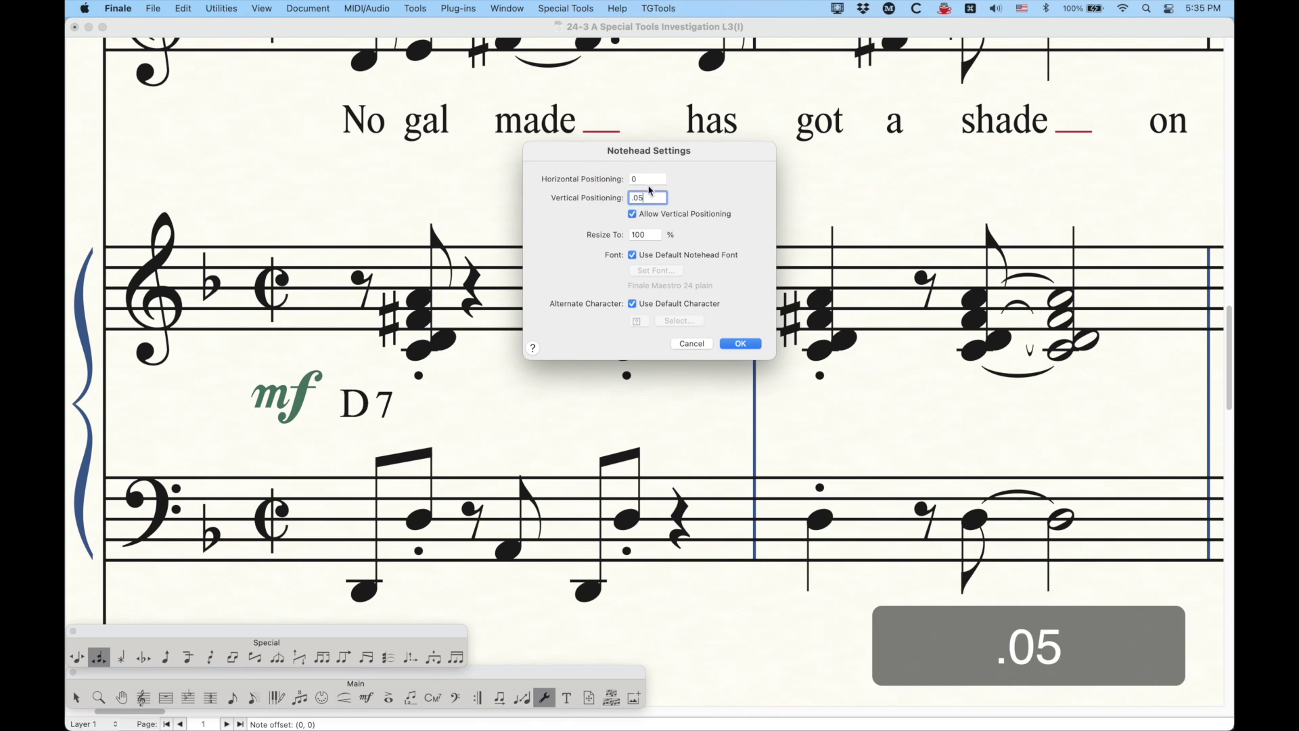
{"action": "left_click", "coordinate": [647, 179]}
{"action": "type", "text": "-"}
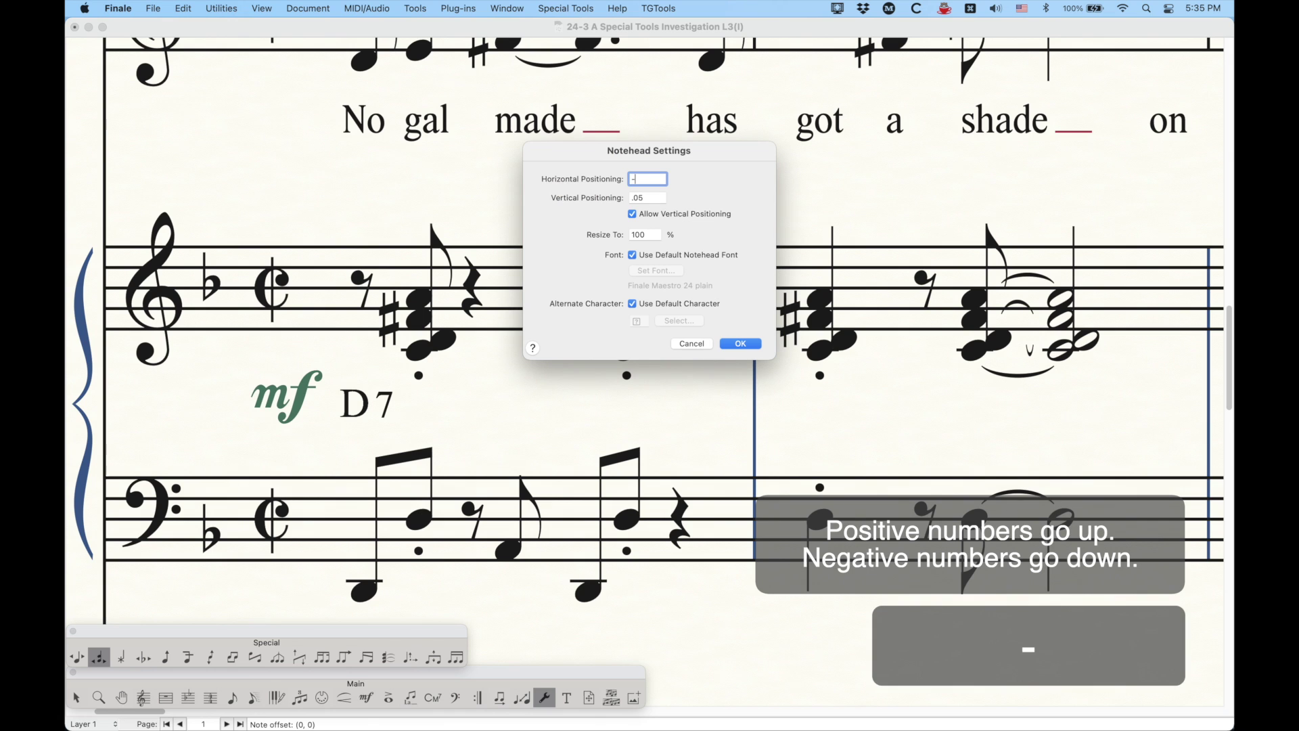
{"action": "type", "text": ".05"}
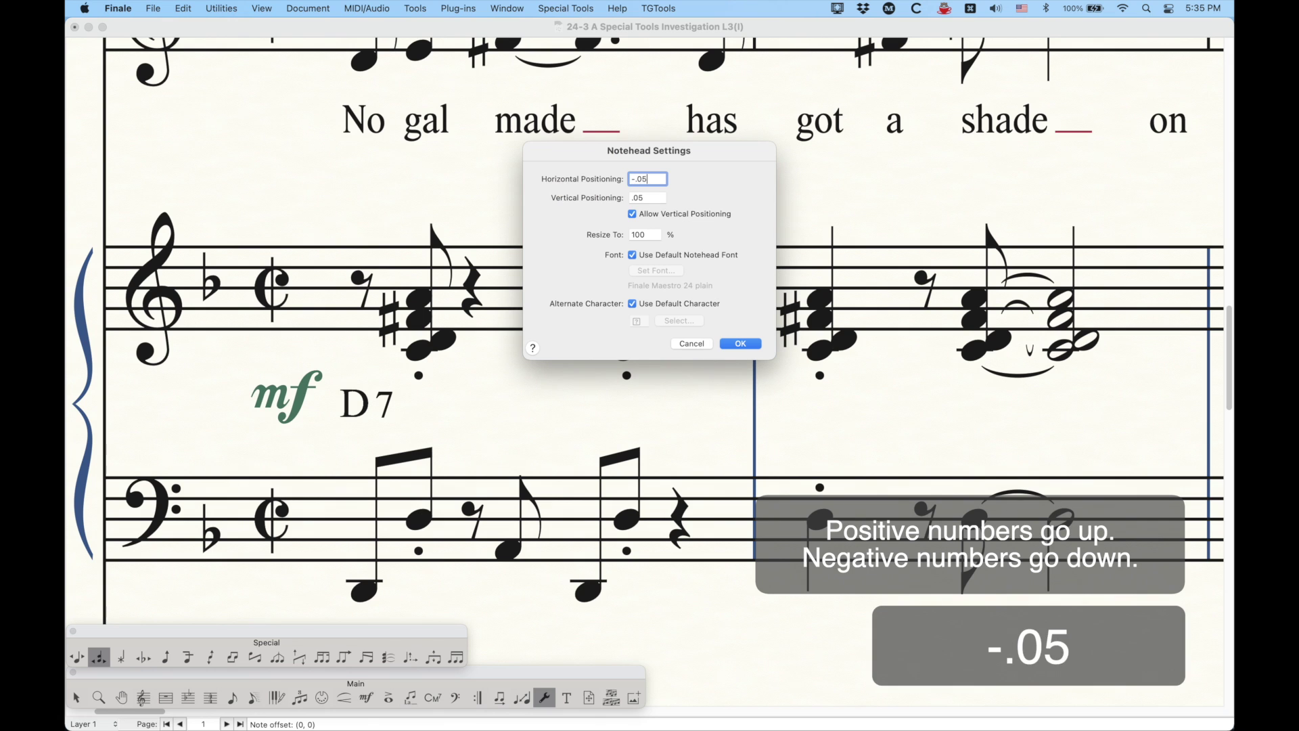
{"action": "left_click", "coordinate": [741, 344]}
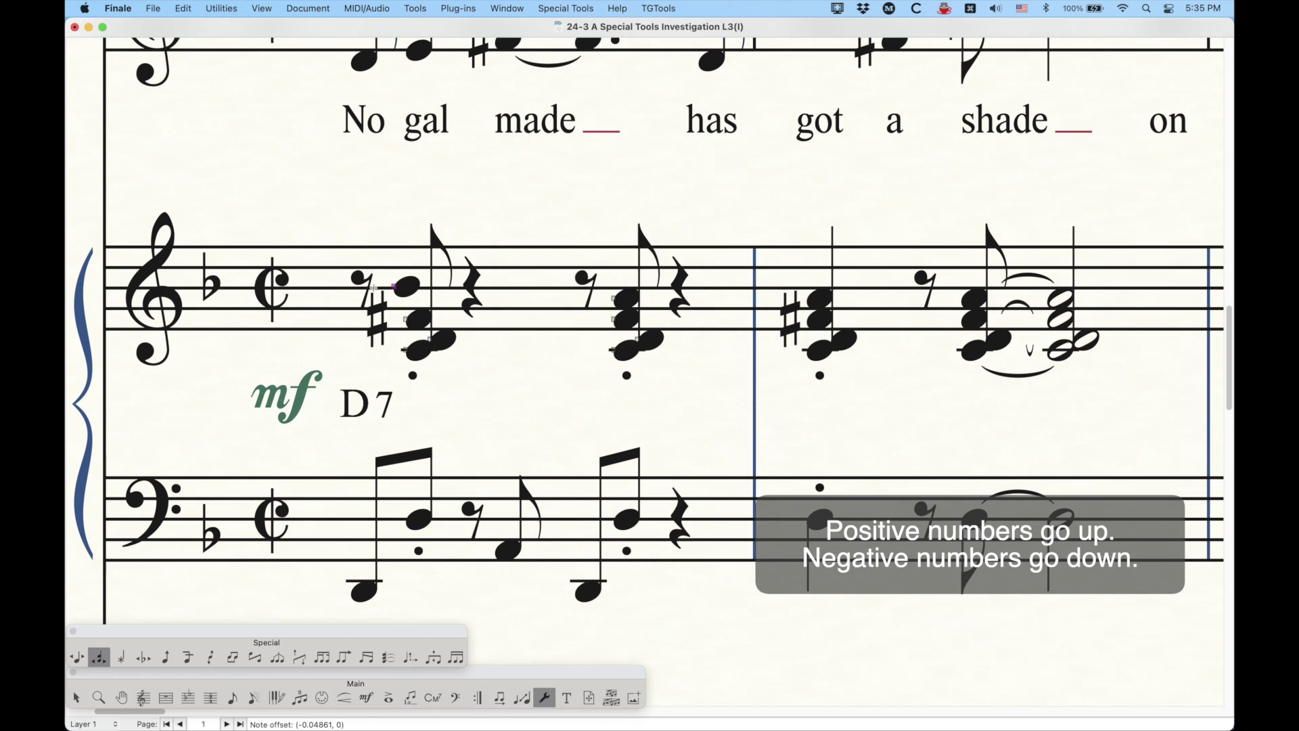
{"action": "key", "text": "BackSpace"}
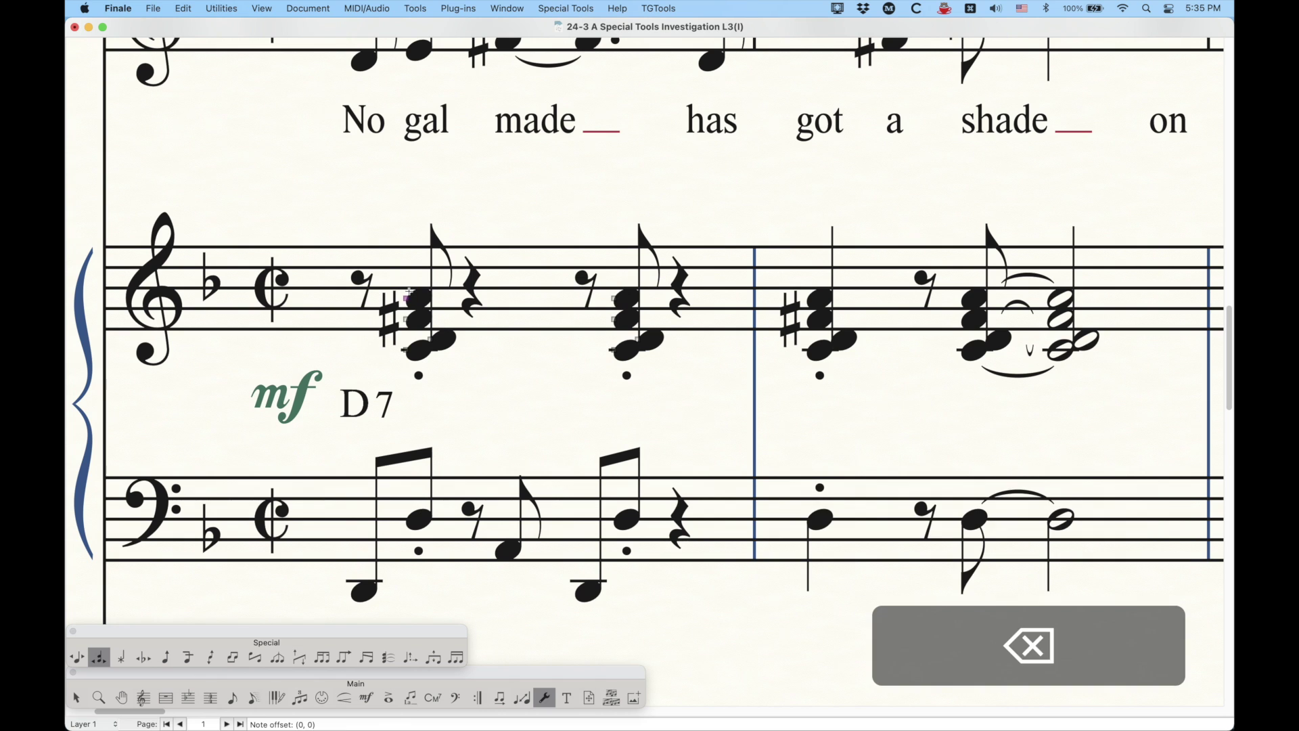
- Turn off Allow Vertical Positioning for the first chord's top notehead, and resize the notehead to 75%
{"action": "key", "text": "Return"}
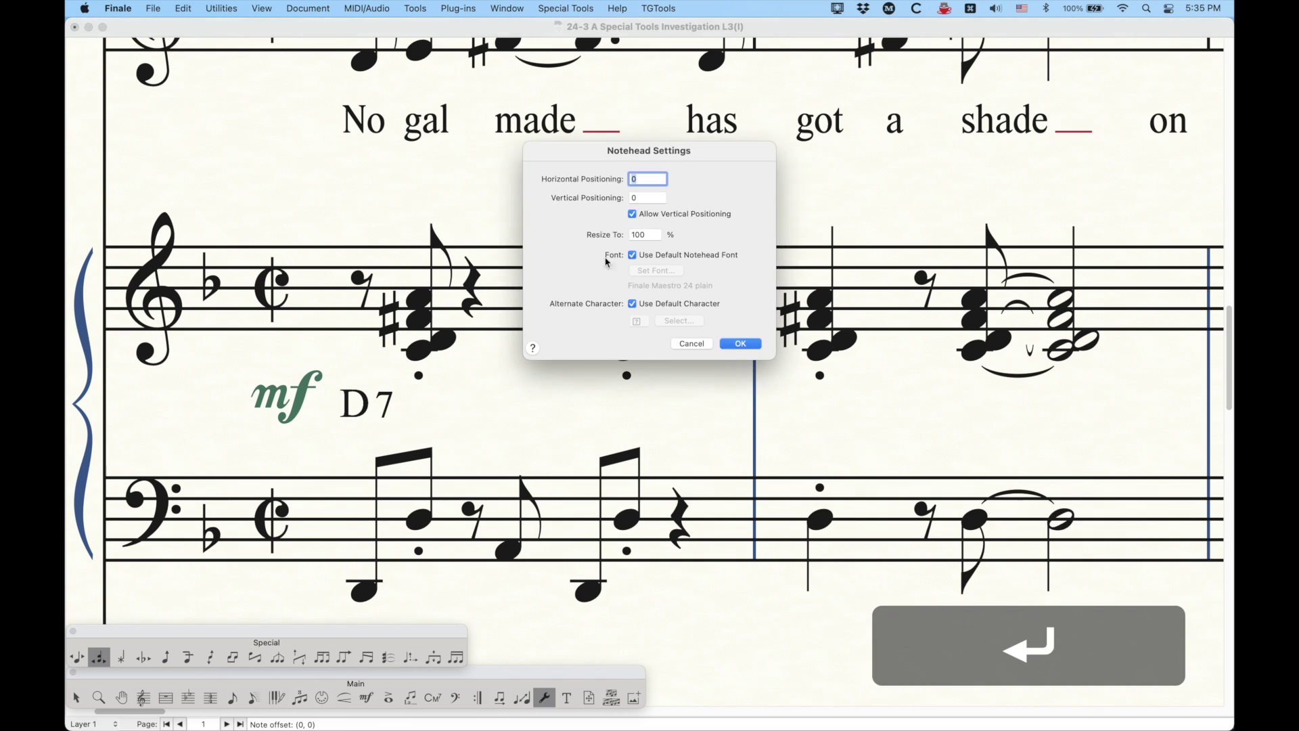
{"action": "left_click", "coordinate": [633, 216]}
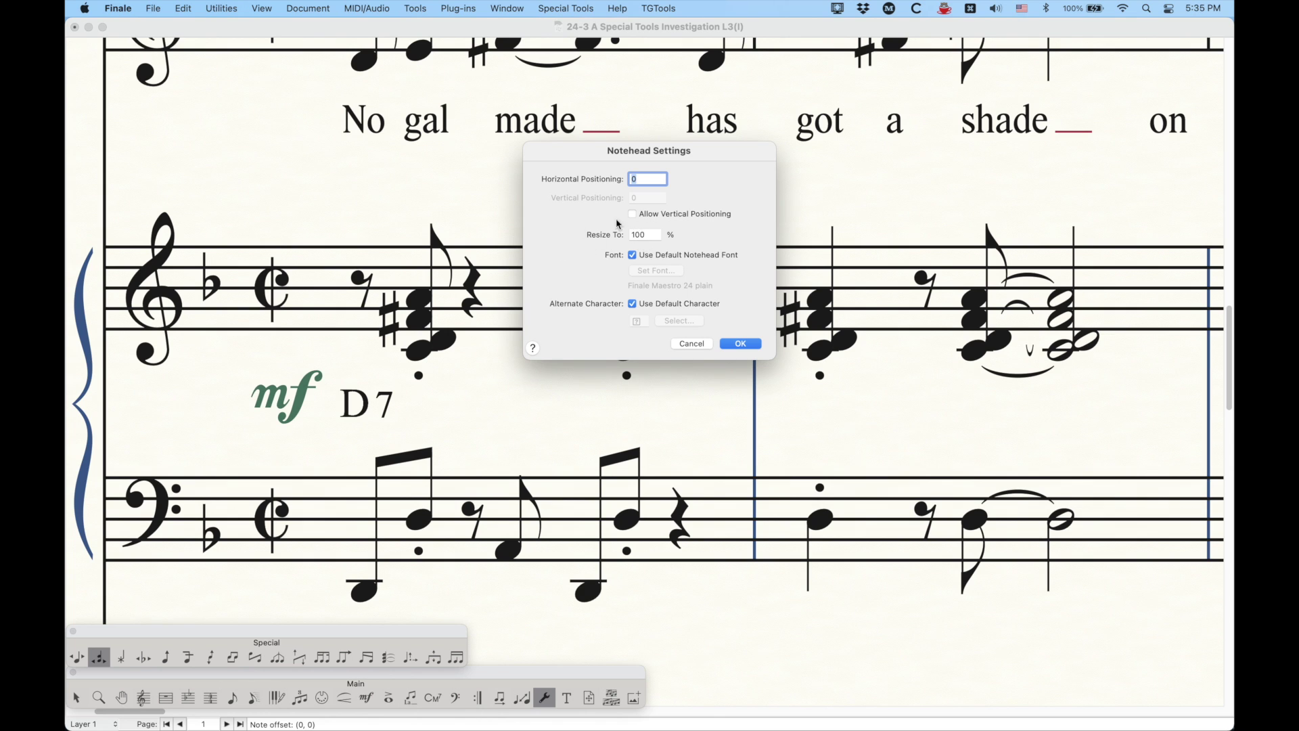
{"action": "double_click", "coordinate": [647, 235]}
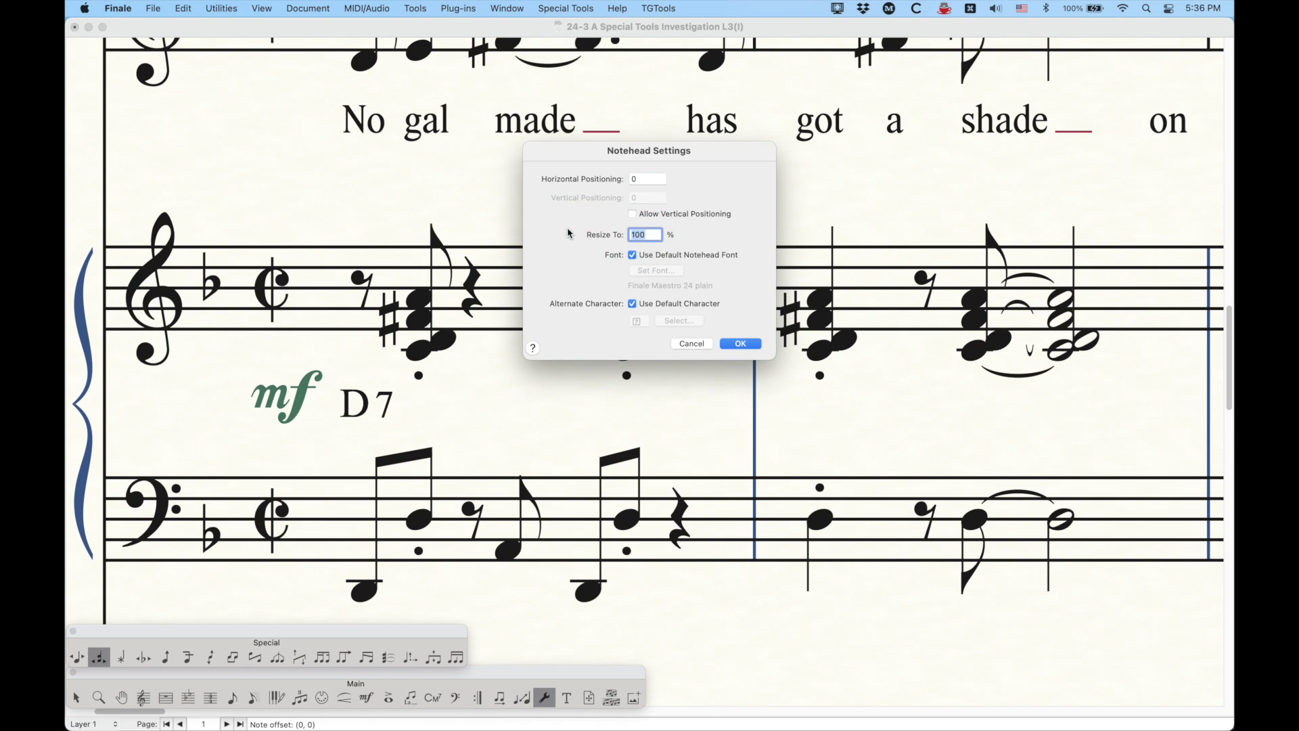
{"action": "type", "text": "75"}
{"action": "left_click", "coordinate": [740, 344]}
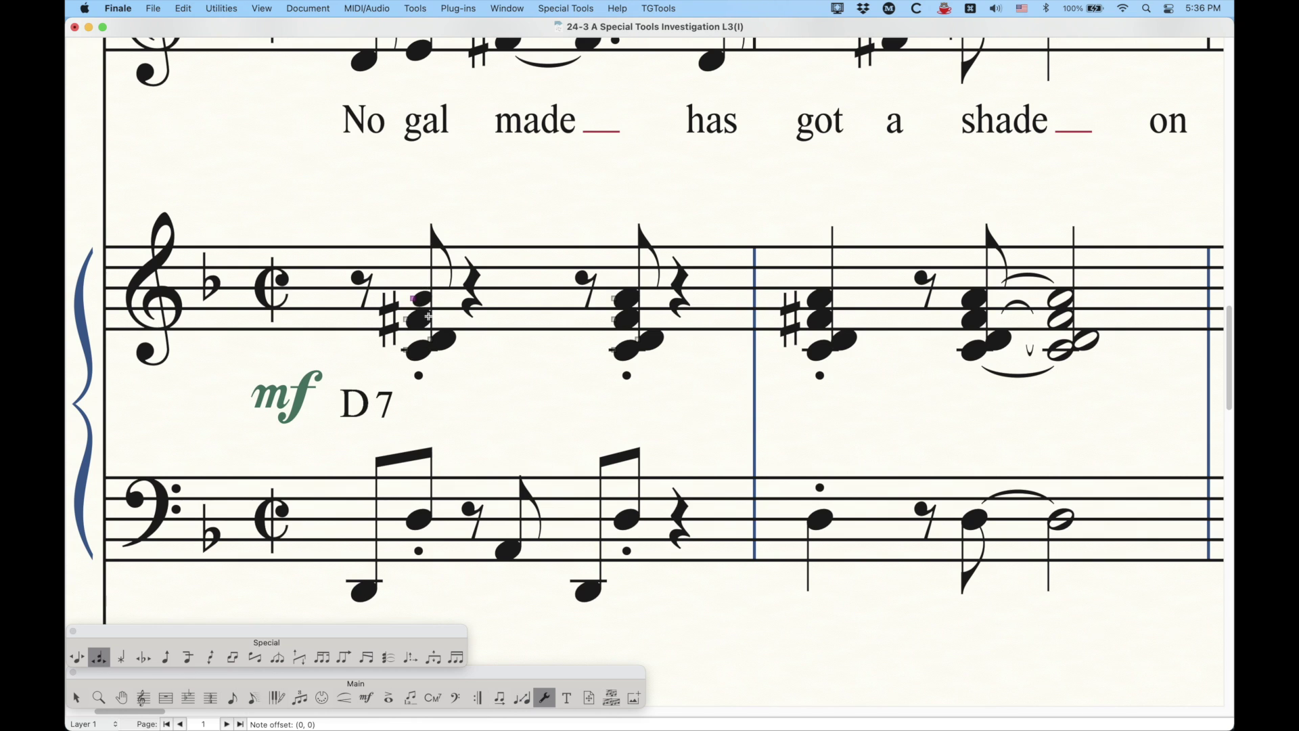
- Try to reset the resized top notehead by clearing its adjustments, and set its Resize To value to 100%
{"action": "key", "text": "BackSpace"}
{"action": "key", "text": "Return"}
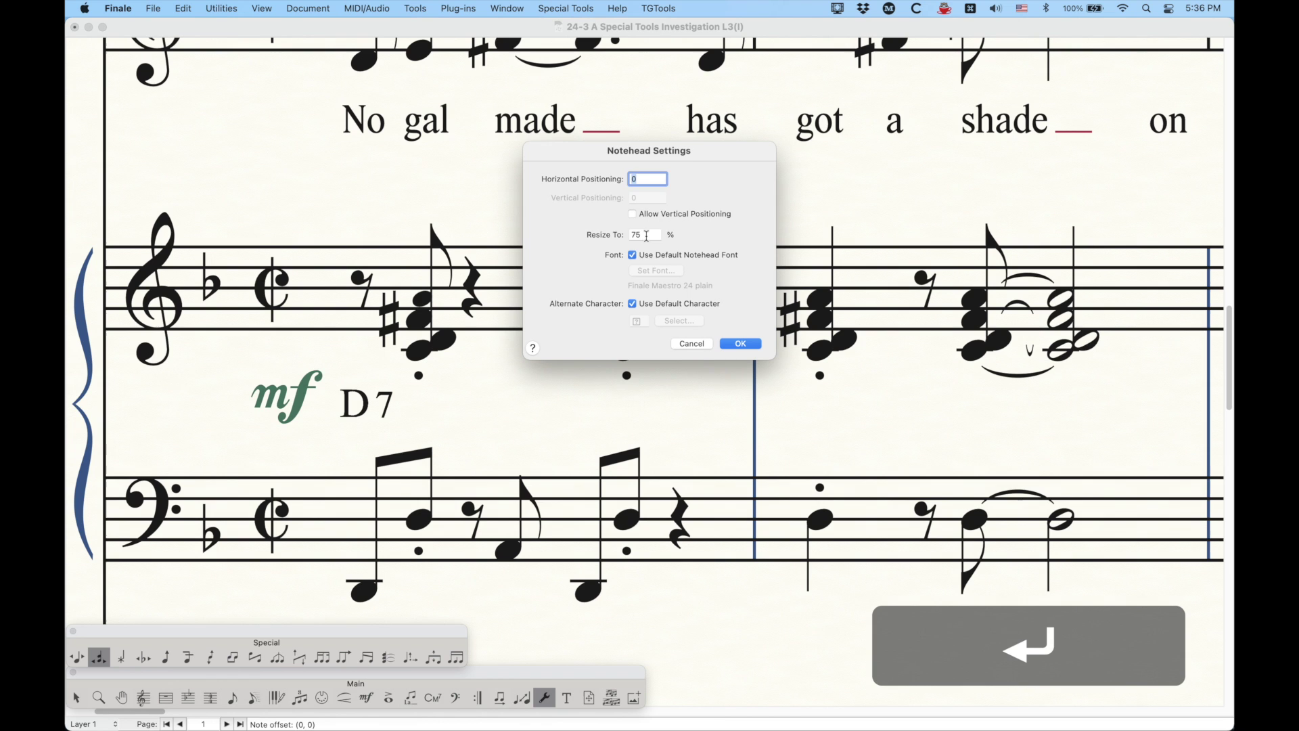
{"action": "double_click", "coordinate": [646, 235]}
{"action": "type", "text": "100"}
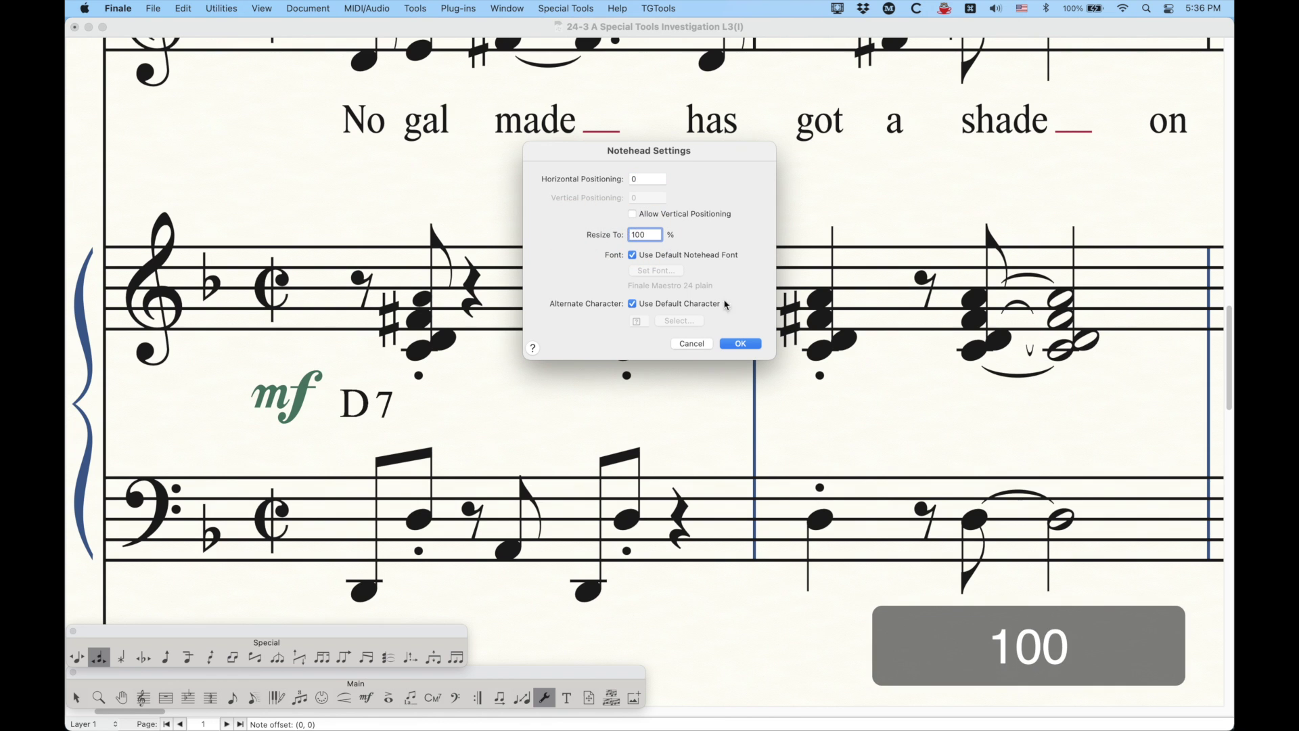
{"action": "left_click", "coordinate": [740, 345]}
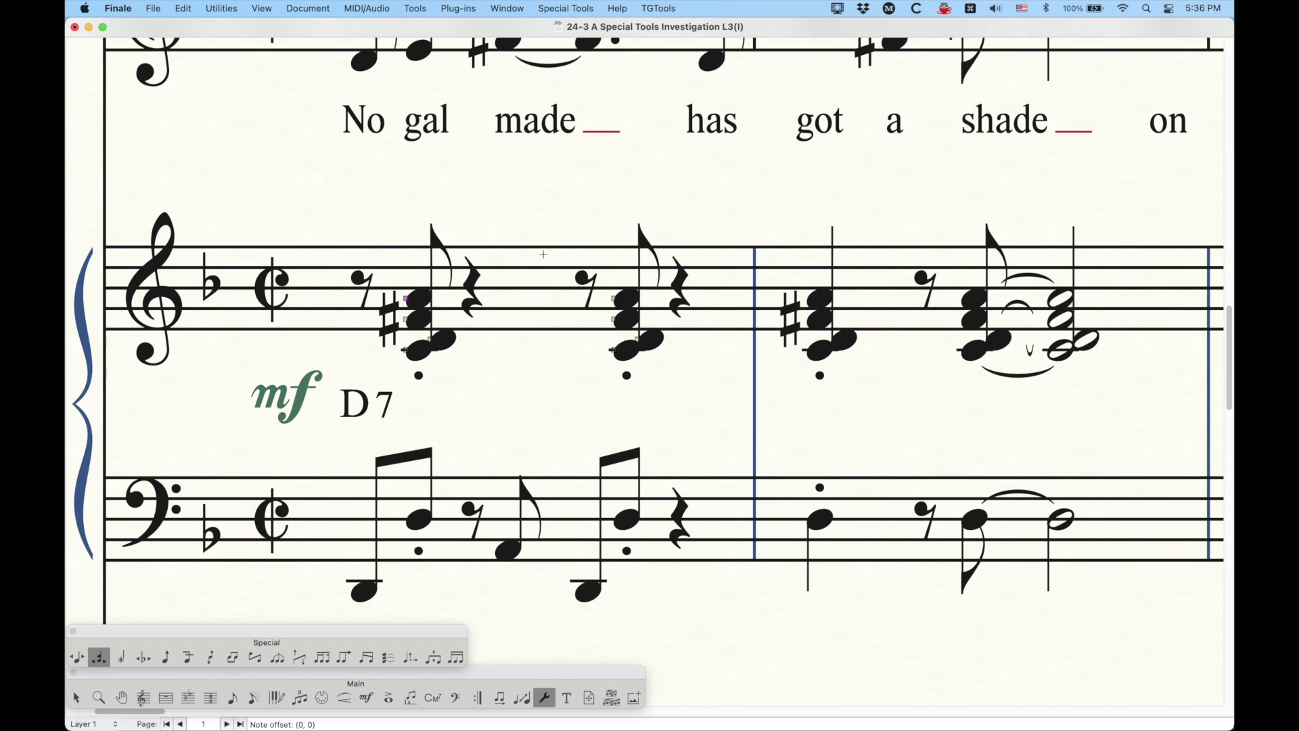
- Change the note size to 75% for the piano treble staff's first two measures, and undo the change
{"action": "key", "text": "super+minus"}
{"action": "key", "text": "super+minus"}
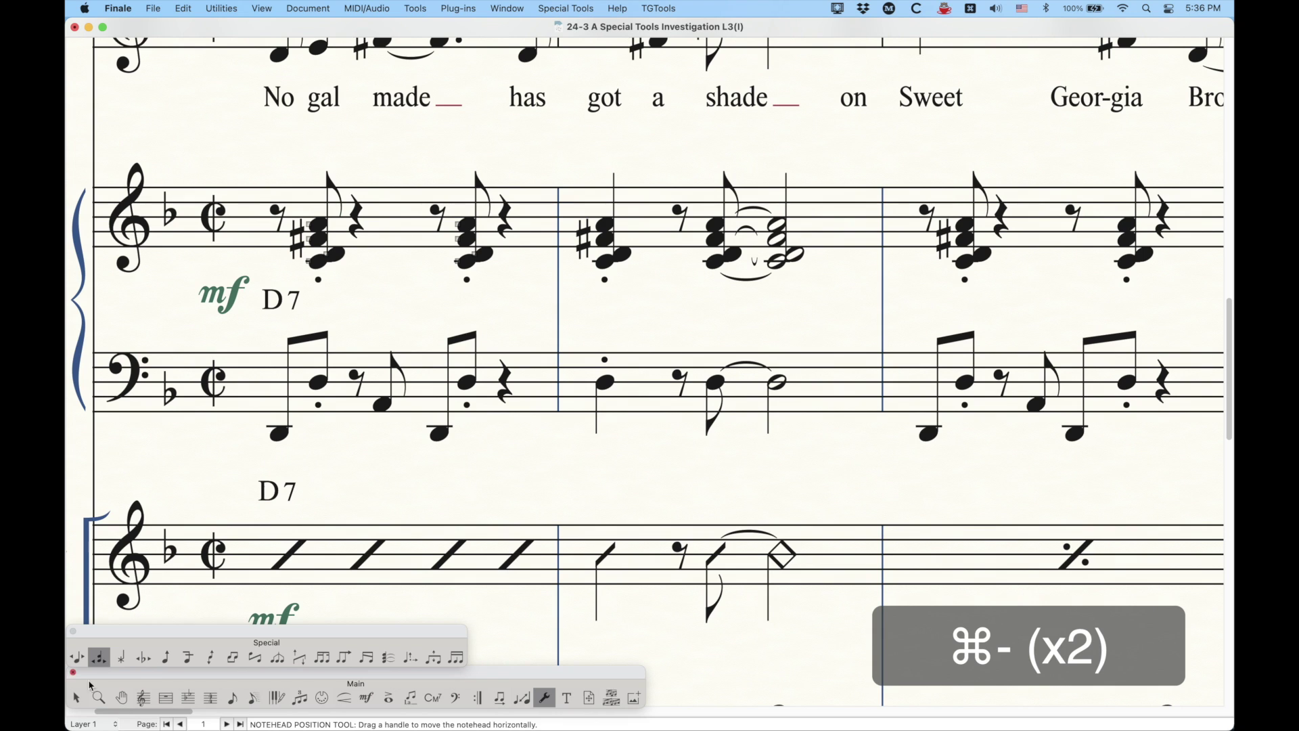
{"action": "left_click", "coordinate": [76, 697]}
{"action": "left_click", "coordinate": [459, 383]}
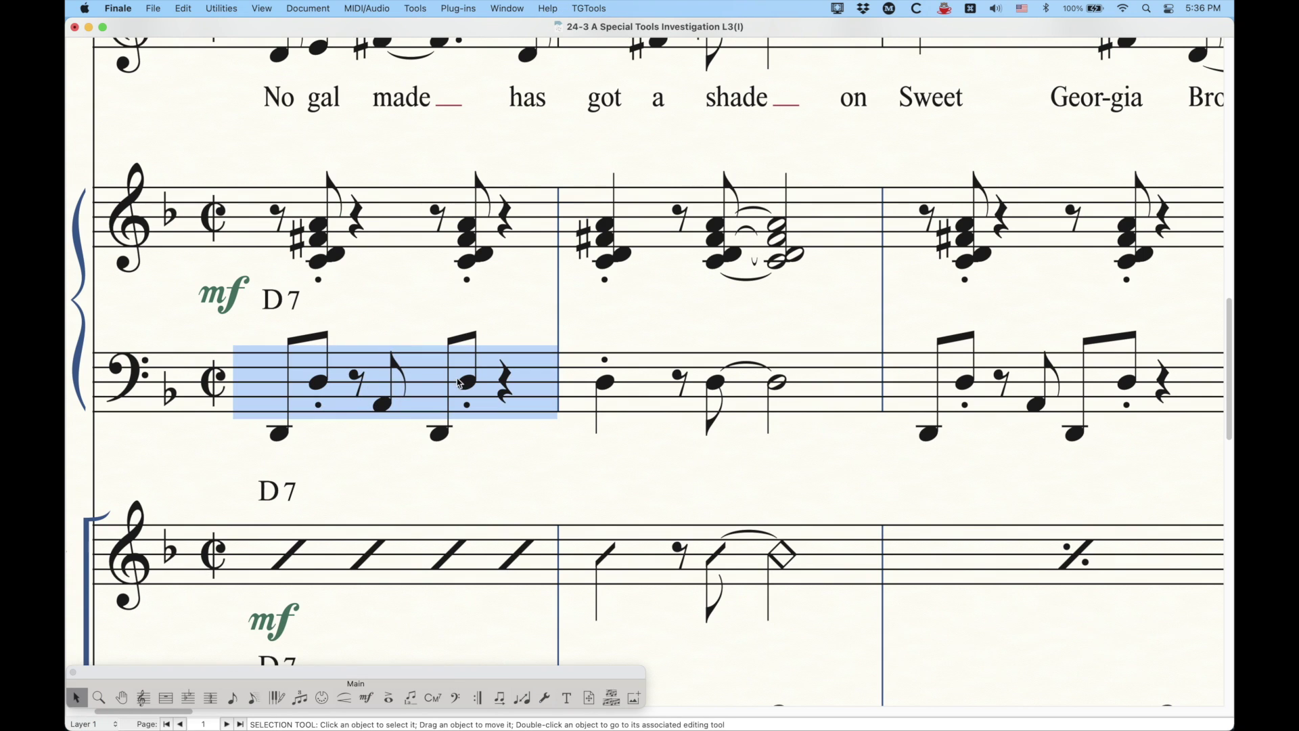
{"action": "left_click", "coordinate": [801, 378], "text": "shift"}
{"action": "left_click", "coordinate": [407, 221]}
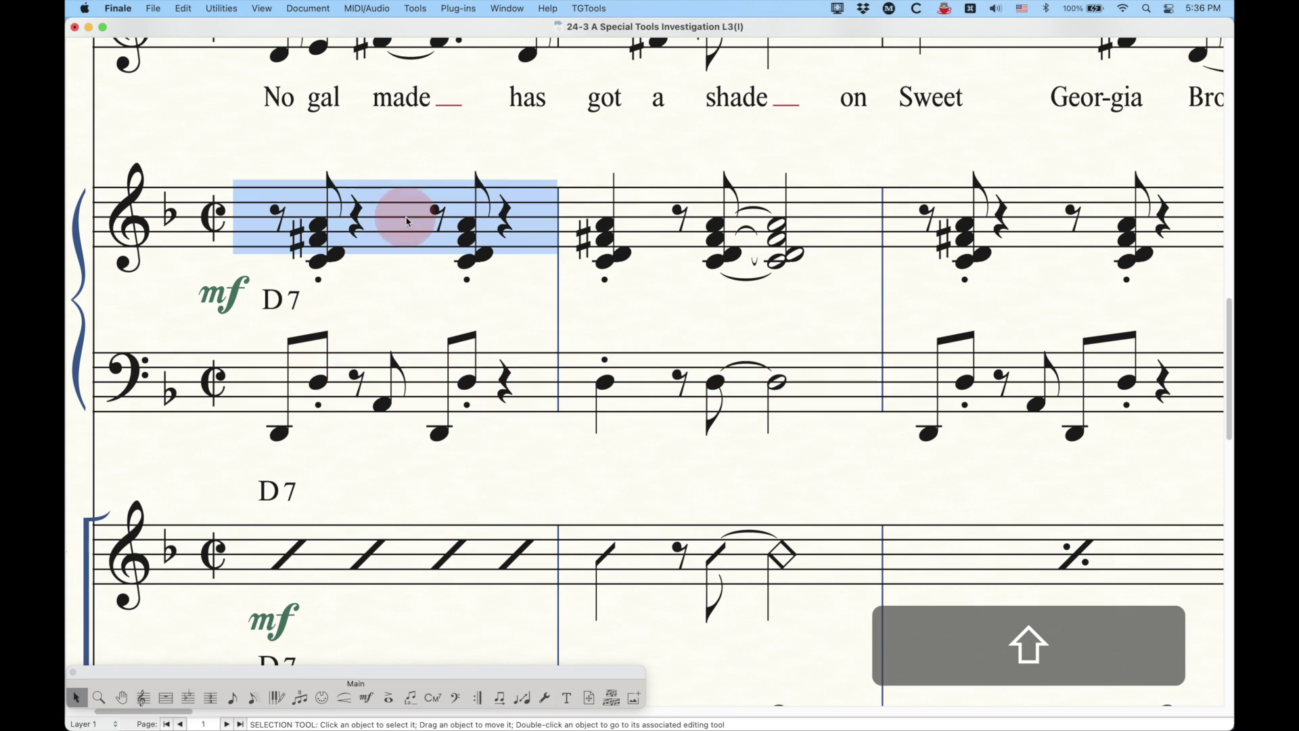
{"action": "left_click", "coordinate": [749, 220], "text": "shift"}
{"action": "left_click", "coordinate": [221, 8]}
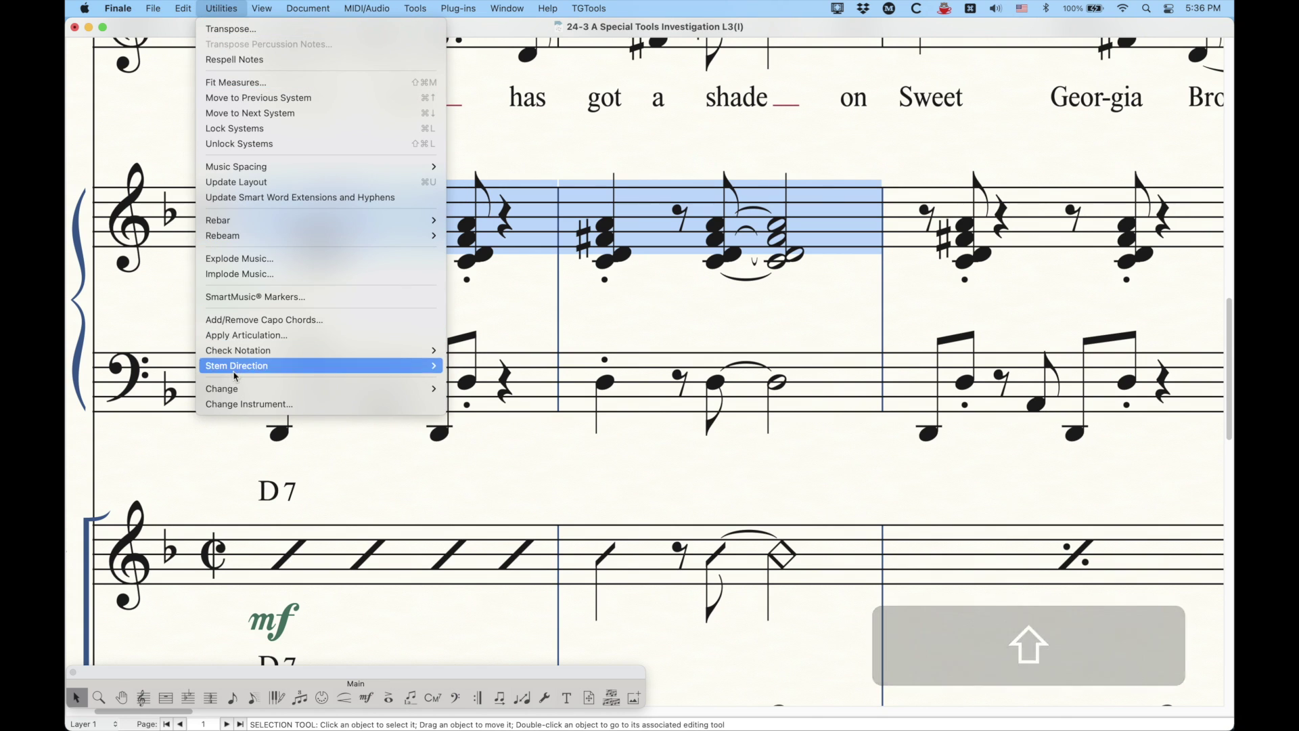
{"action": "mouse_move", "coordinate": [270, 388]}
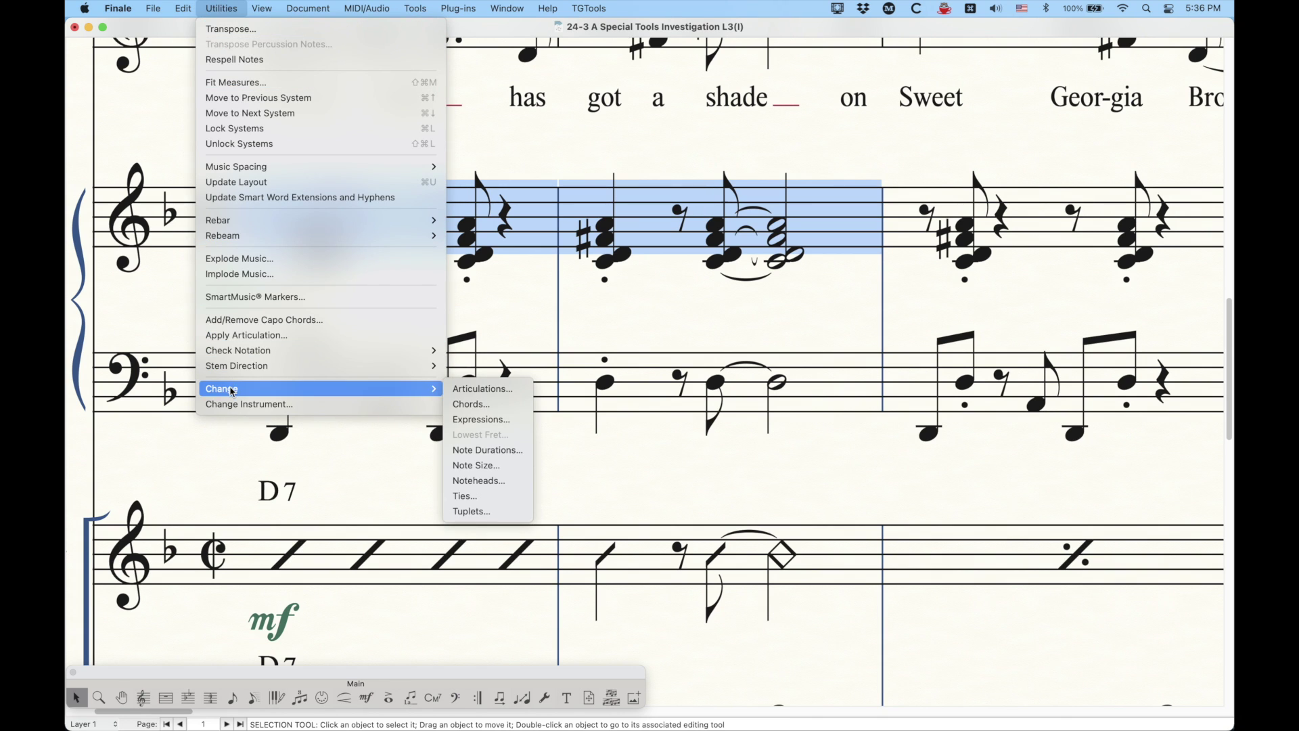
{"action": "left_click", "coordinate": [486, 467]}
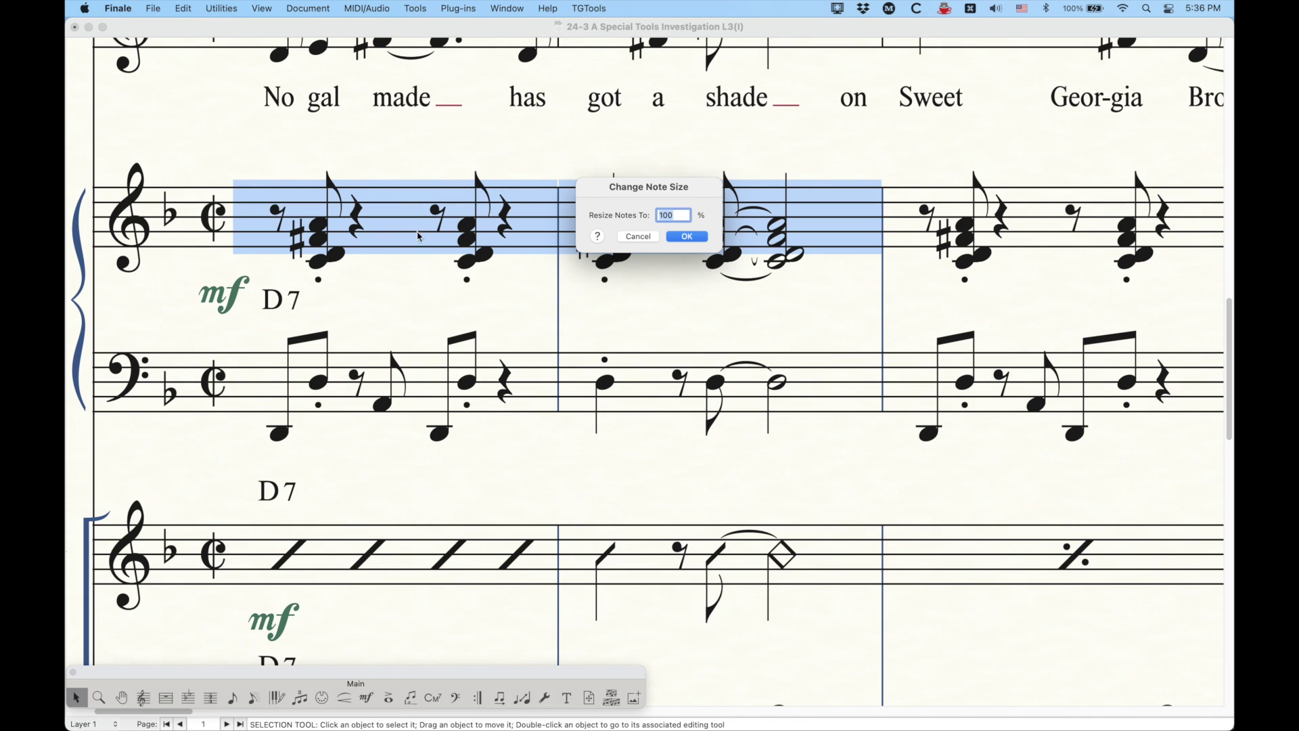
{"action": "type", "text": "75"}
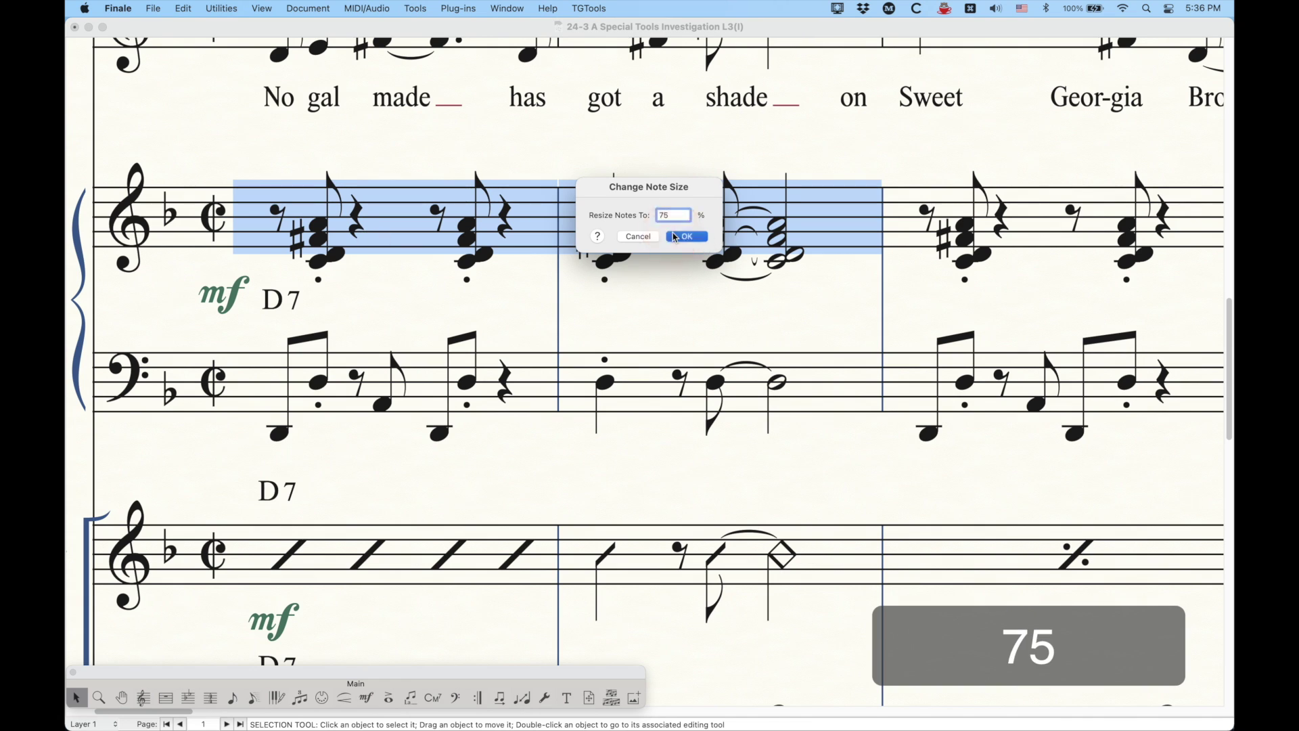
{"action": "left_click", "coordinate": [675, 237]}
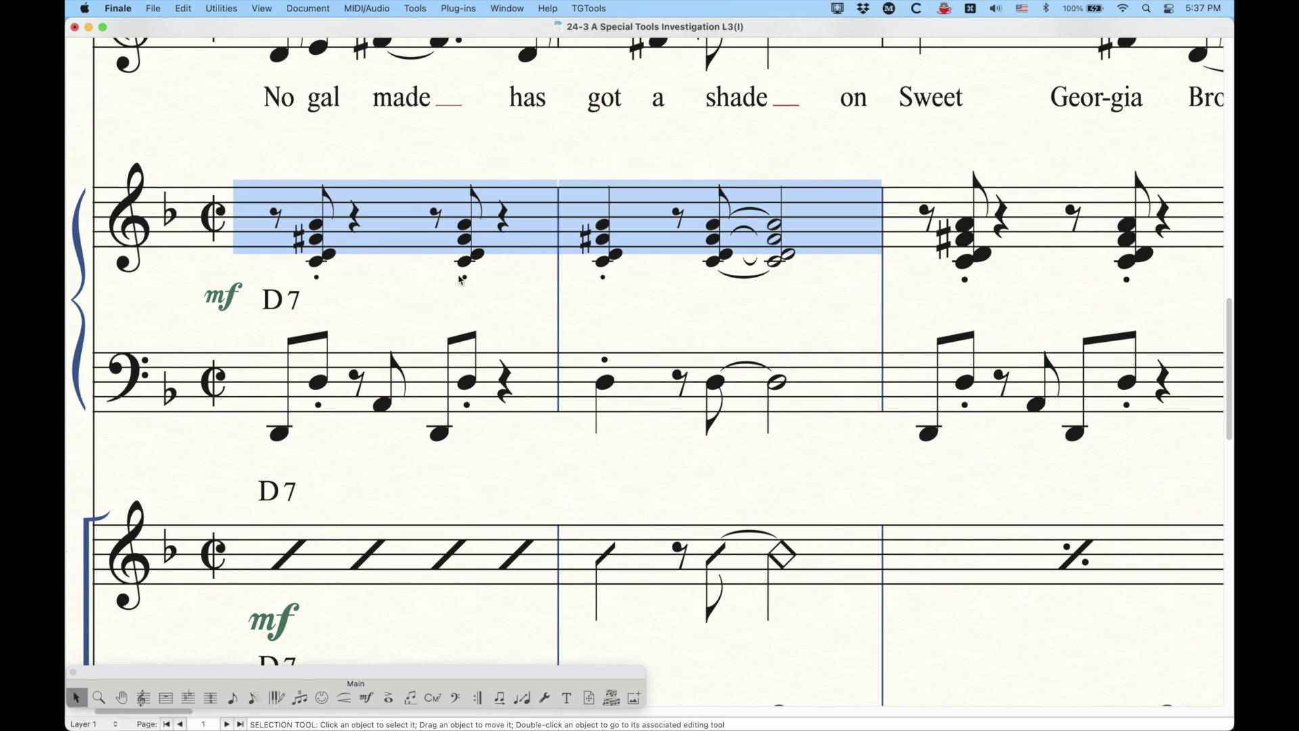
{"action": "key", "text": "super+z"}
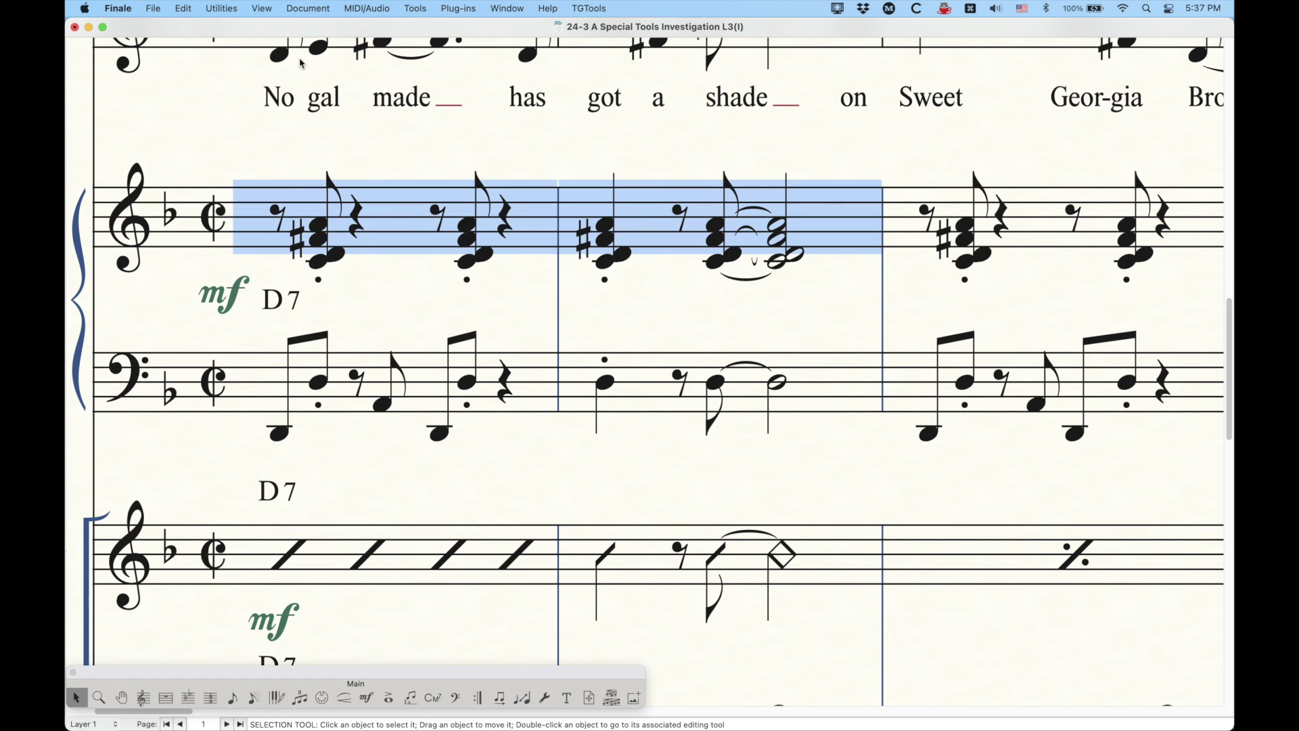
- Review the find and replacement options of the Change Noteheads utility for the selected piano measures, and leave without applying a change
{"action": "left_click", "coordinate": [223, 8]}
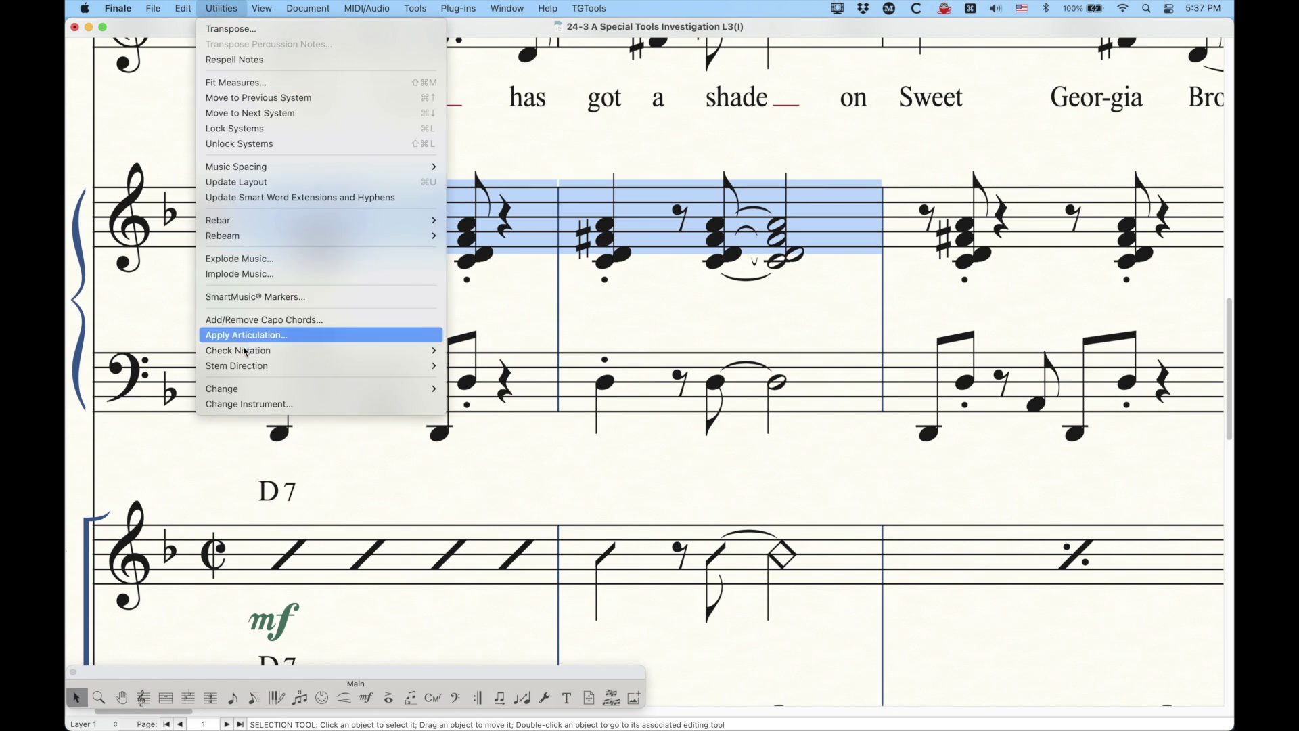
{"action": "mouse_move", "coordinate": [236, 389]}
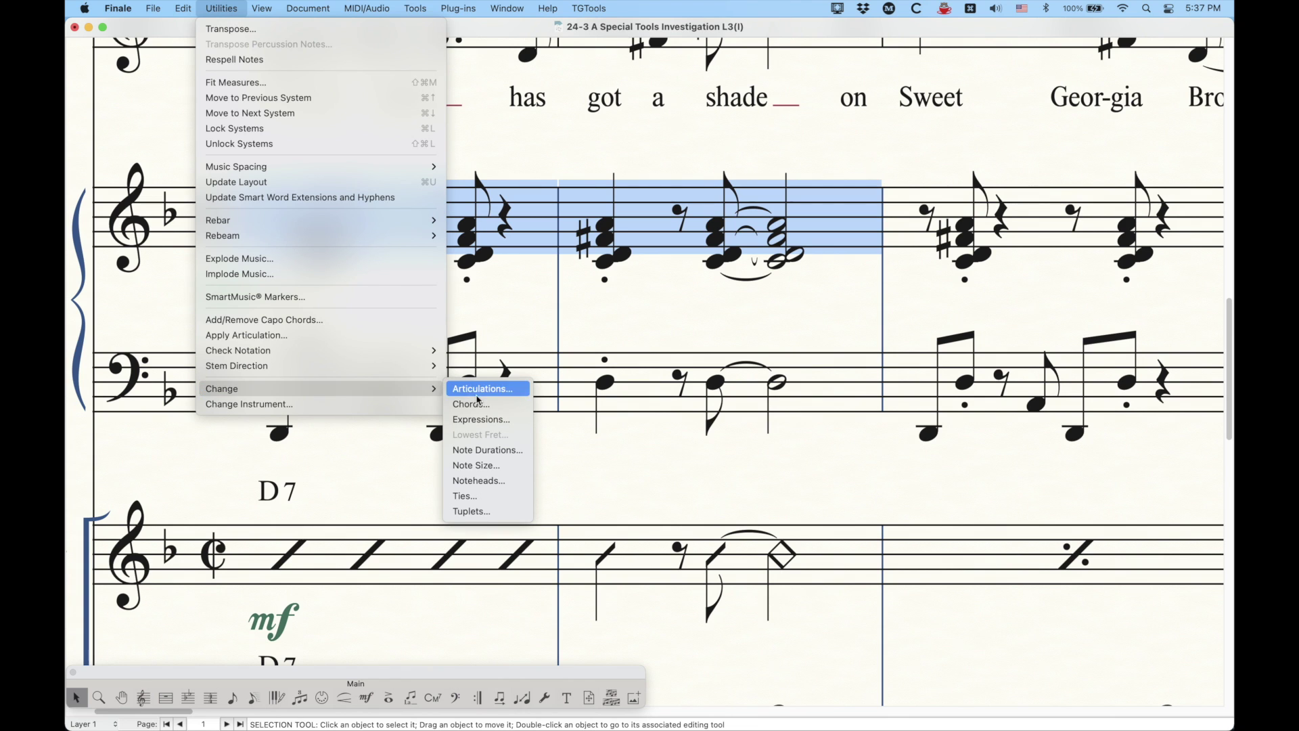
{"action": "left_click", "coordinate": [477, 480]}
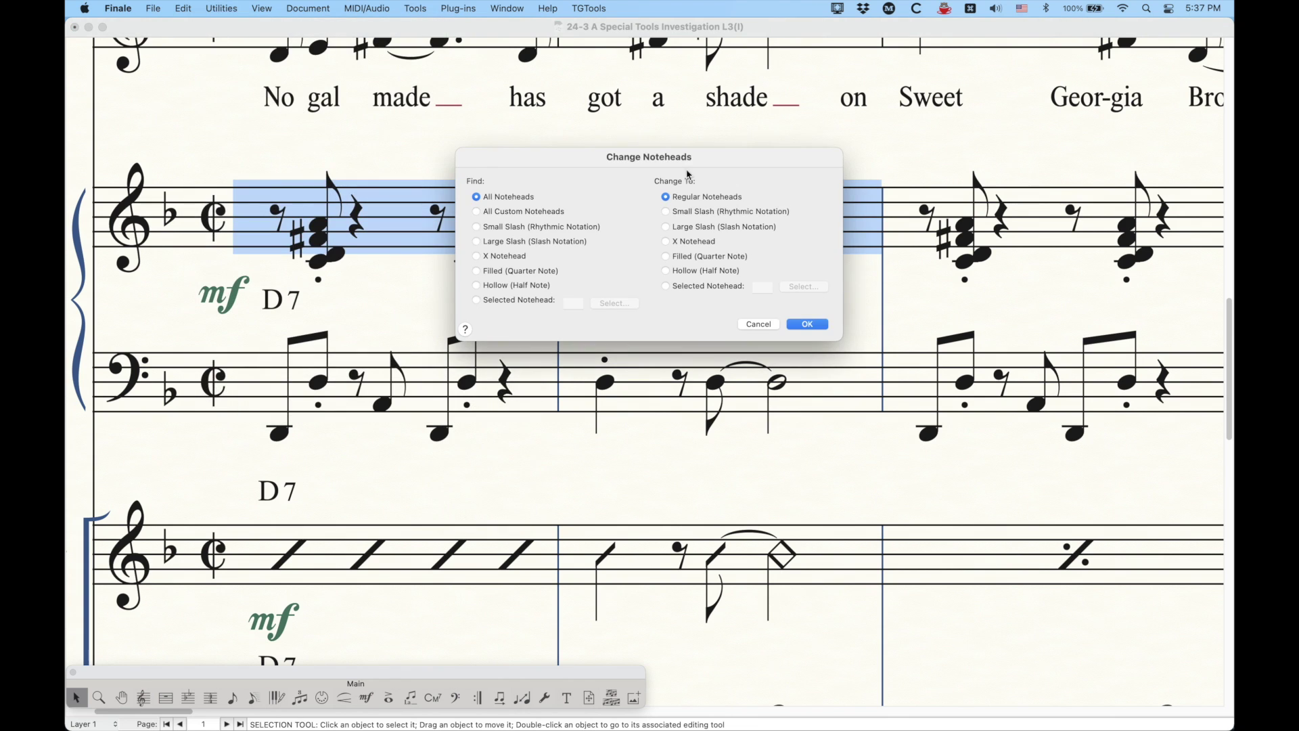
{"action": "left_click_drag", "start_coordinate": [666, 164], "coordinate": [690, 145]}
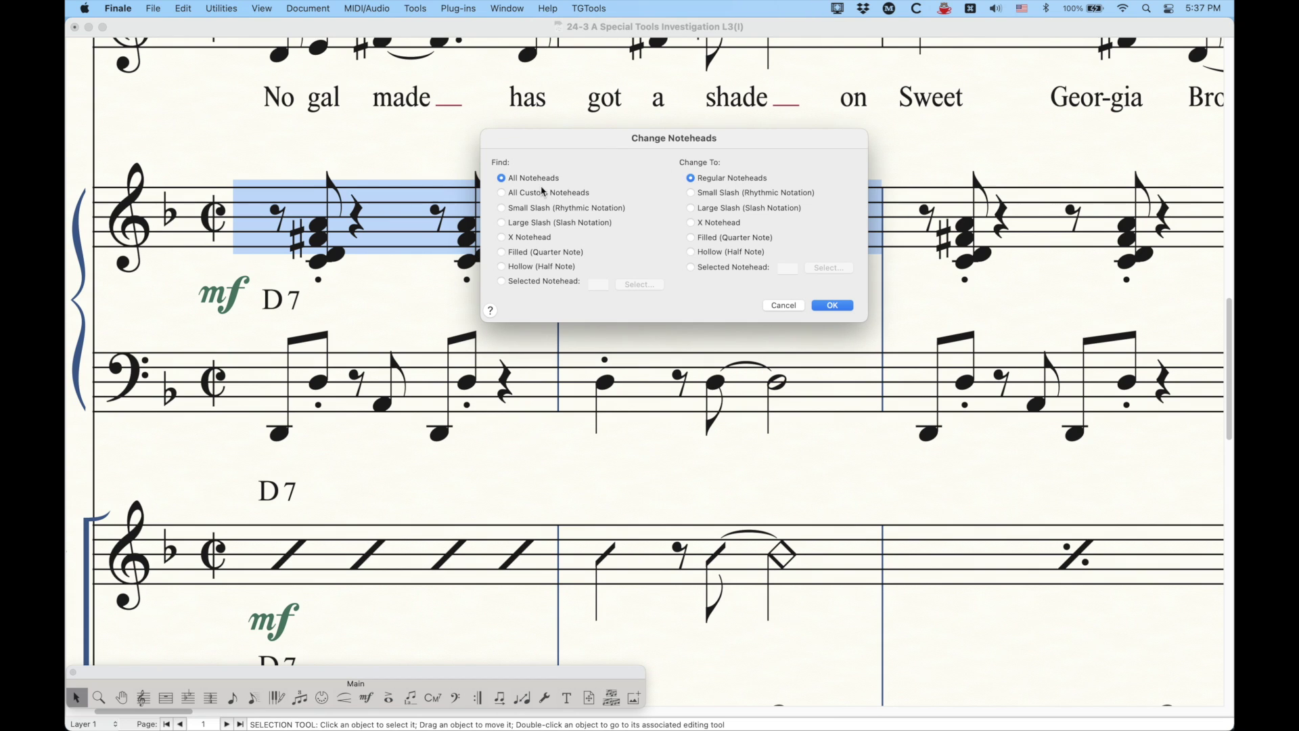
{"action": "left_click", "coordinate": [775, 306]}
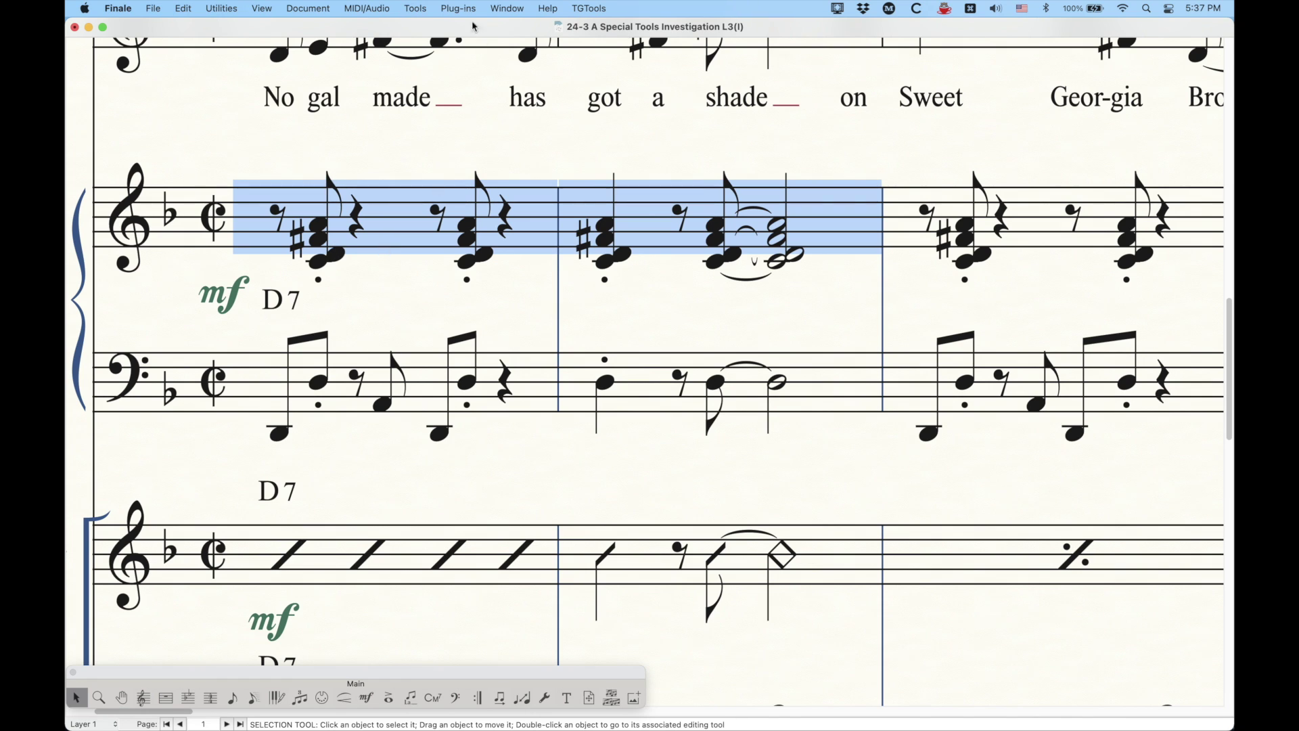
- Review the 75% notehead Resize task and its filters in the JW Change plug-in for the selected piano measures, and close it
{"action": "left_click", "coordinate": [450, 5]}
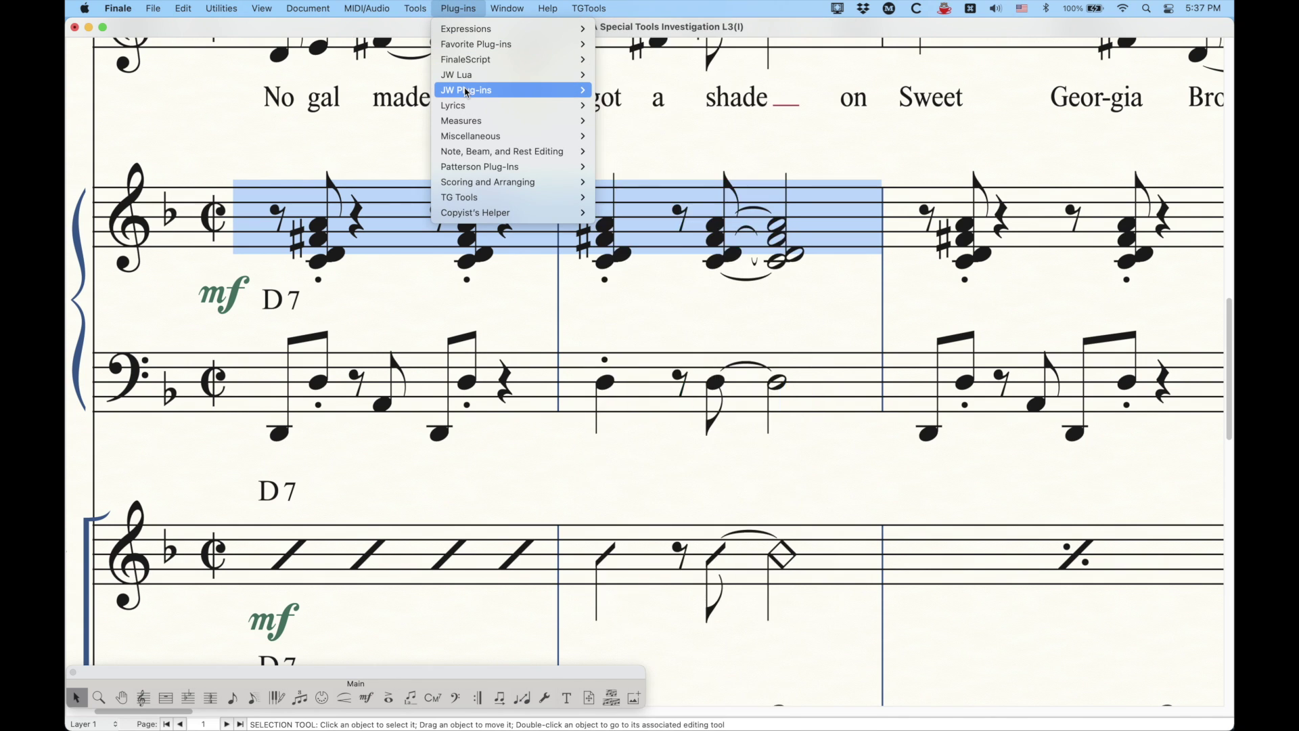
{"action": "mouse_move", "coordinate": [467, 91]}
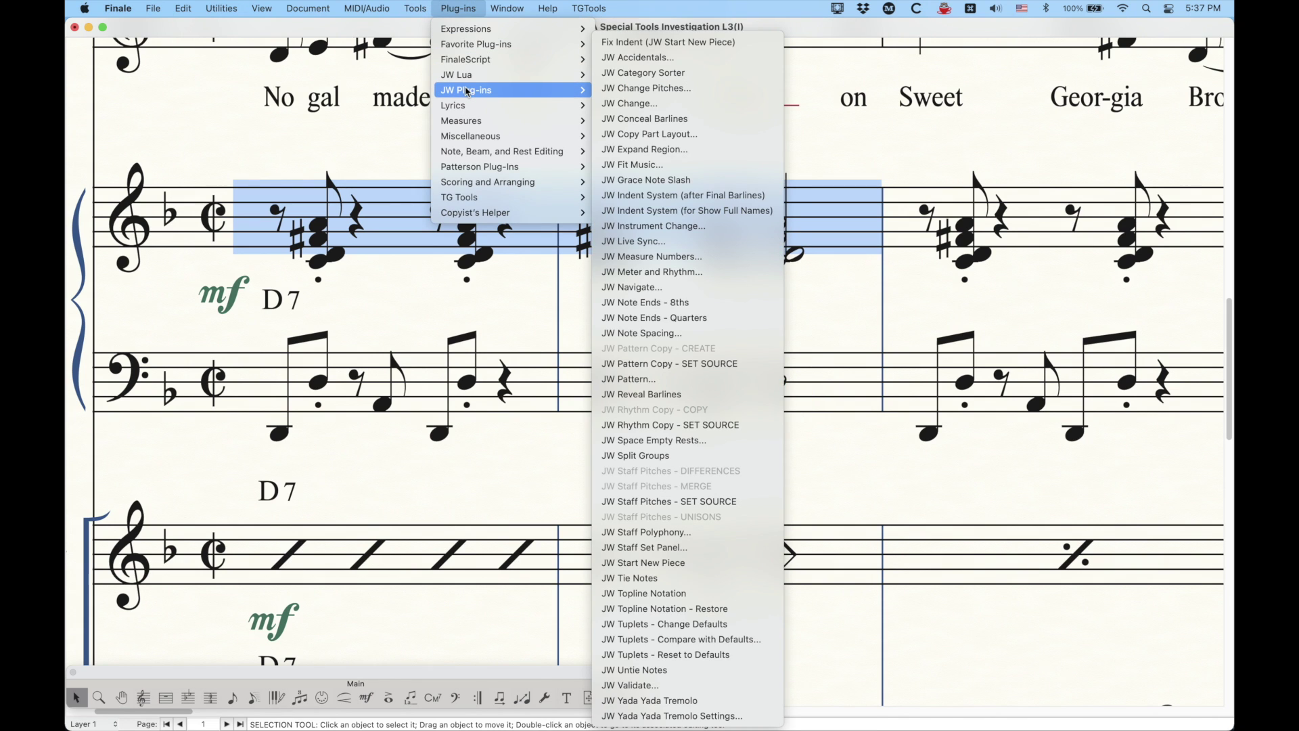
{"action": "left_click", "coordinate": [632, 104]}
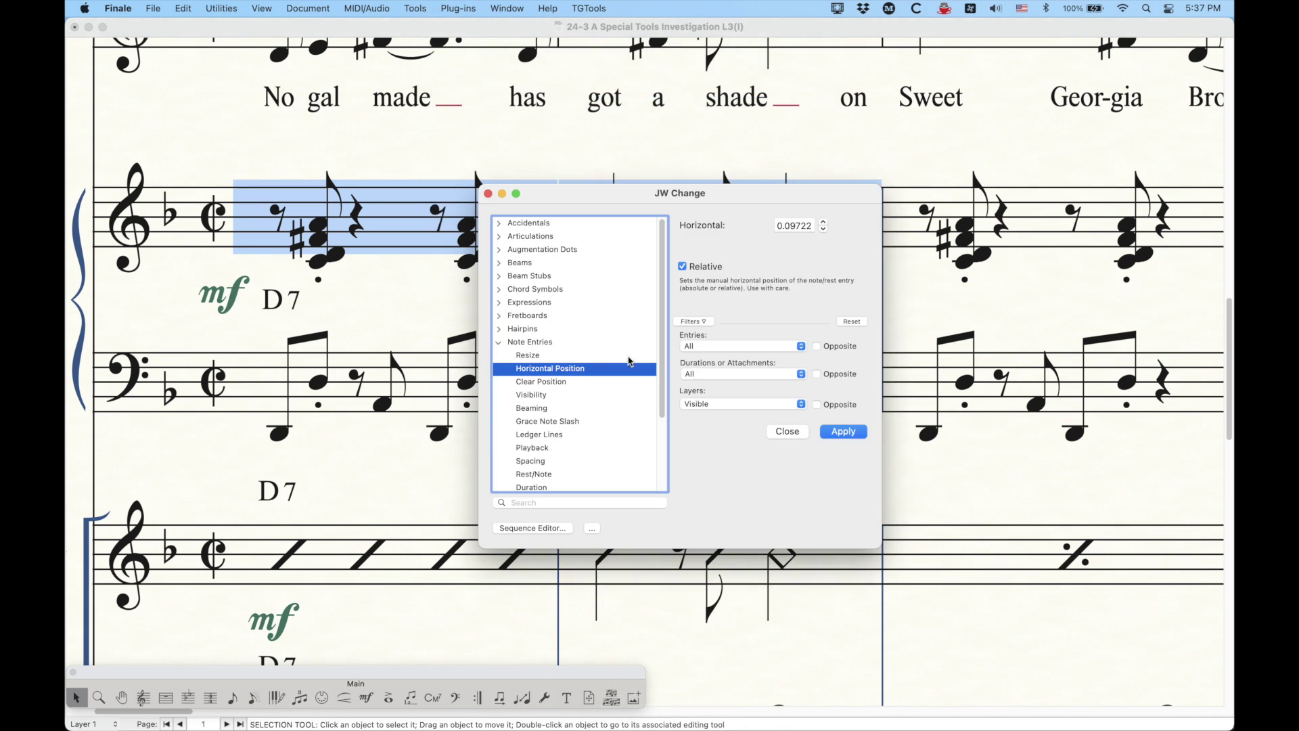
{"action": "left_click", "coordinate": [499, 342]}
{"action": "left_click", "coordinate": [500, 357]}
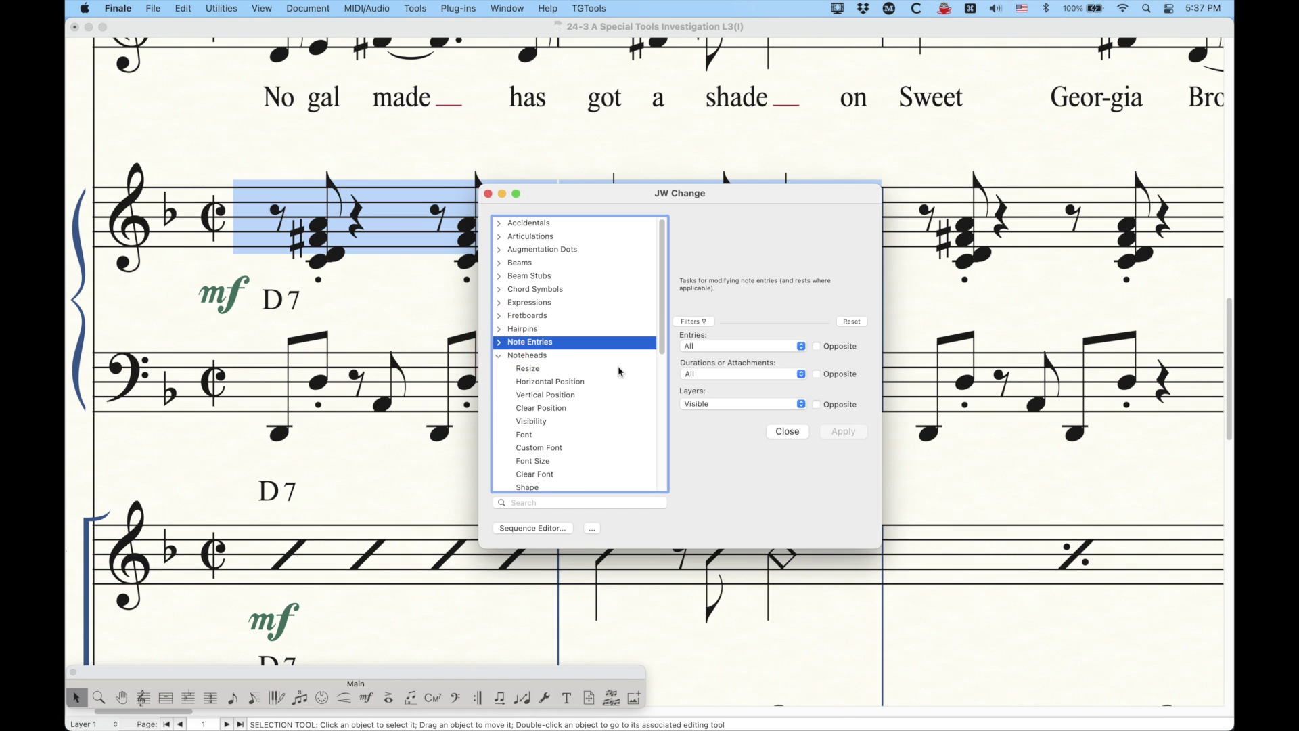
{"action": "scroll", "coordinate": [536, 336], "scroll_direction": "down", "scroll_amount": 2}
{"action": "left_click", "coordinate": [535, 335]}
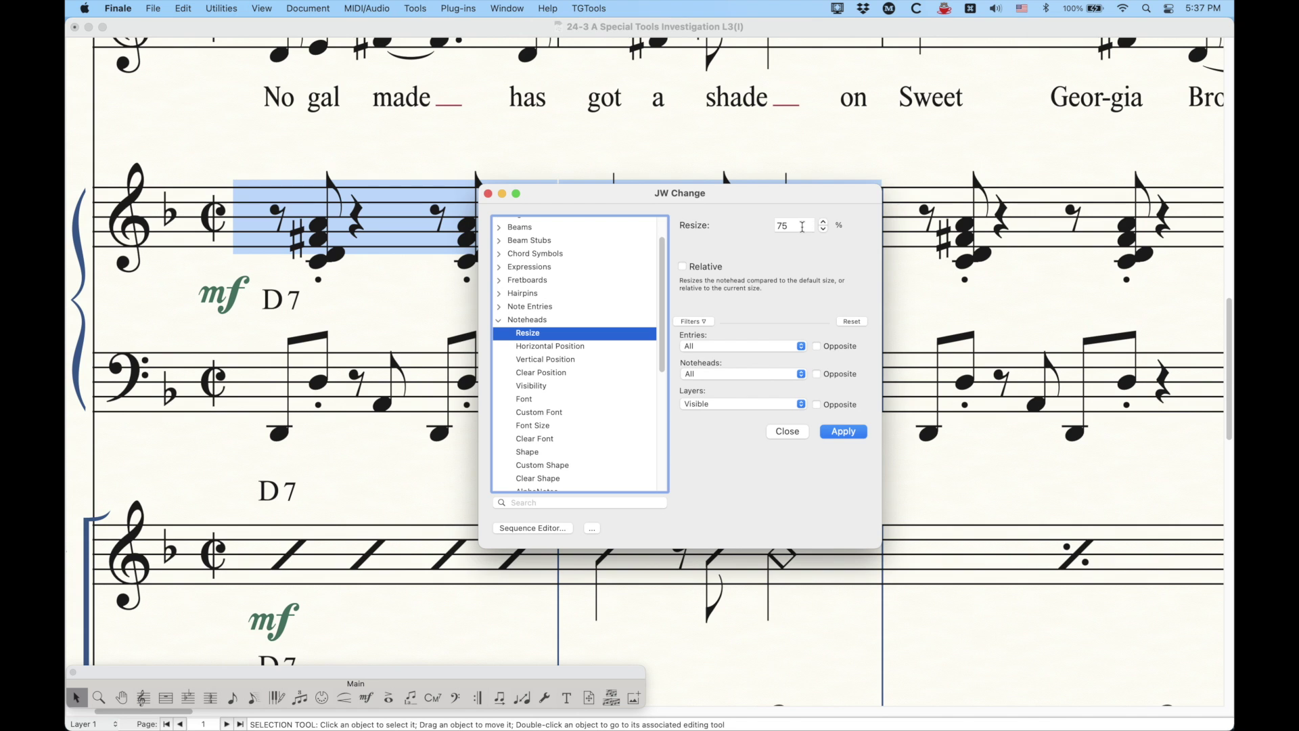
{"action": "left_click_drag", "start_coordinate": [771, 199], "coordinate": [879, 128]}
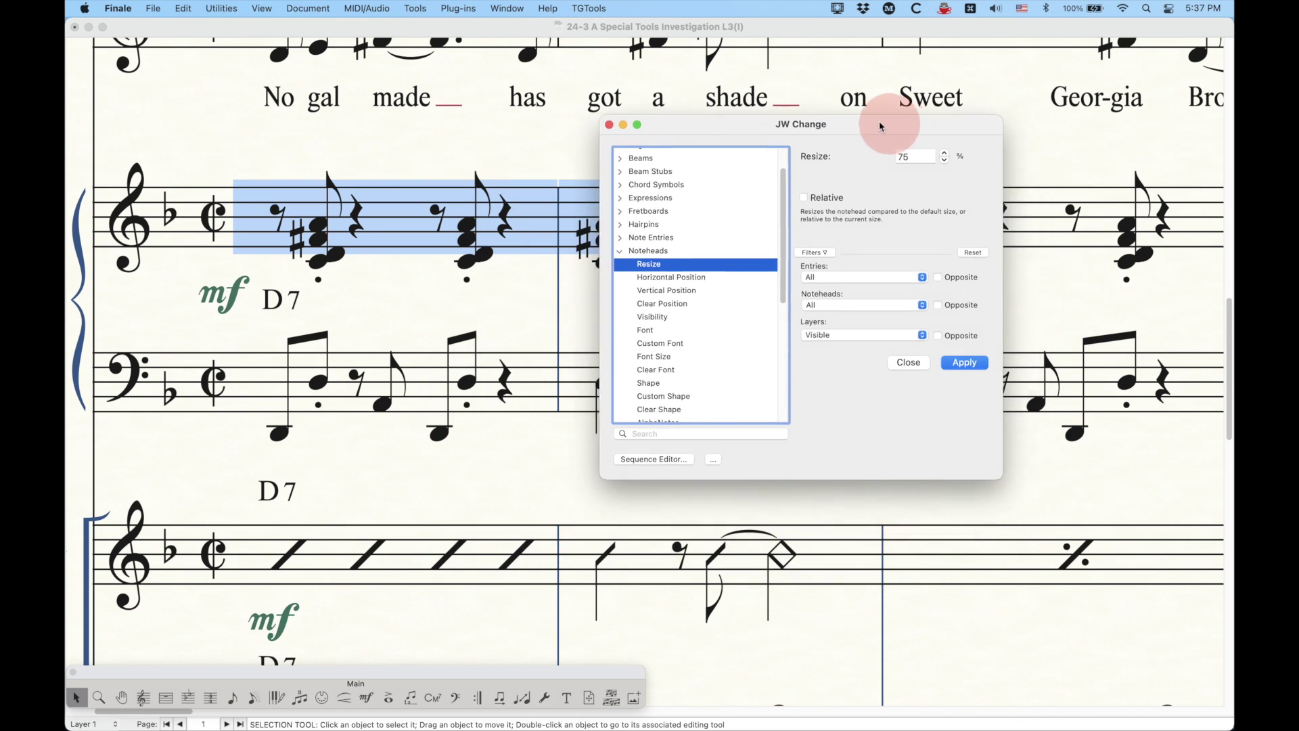
{"action": "left_click", "coordinate": [826, 277]}
{"action": "left_click", "coordinate": [826, 277]}
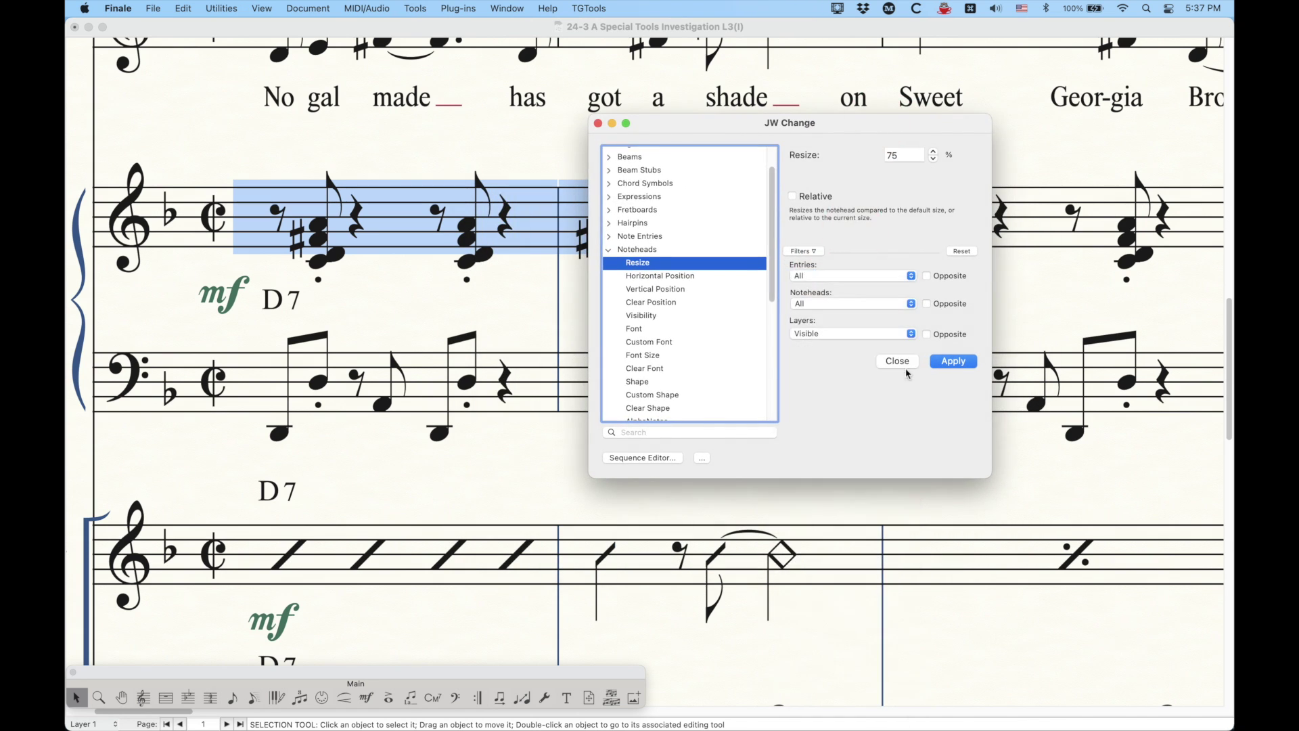
{"action": "left_click", "coordinate": [953, 361]}
{"action": "left_click", "coordinate": [712, 284]}
- Resize only the top noteheads to 75% in the Vox staff's four measures on page 2, using the JW Change plug-in
{"action": "scroll", "coordinate": [691, 338], "scroll_direction": "right", "scroll_amount": 15}
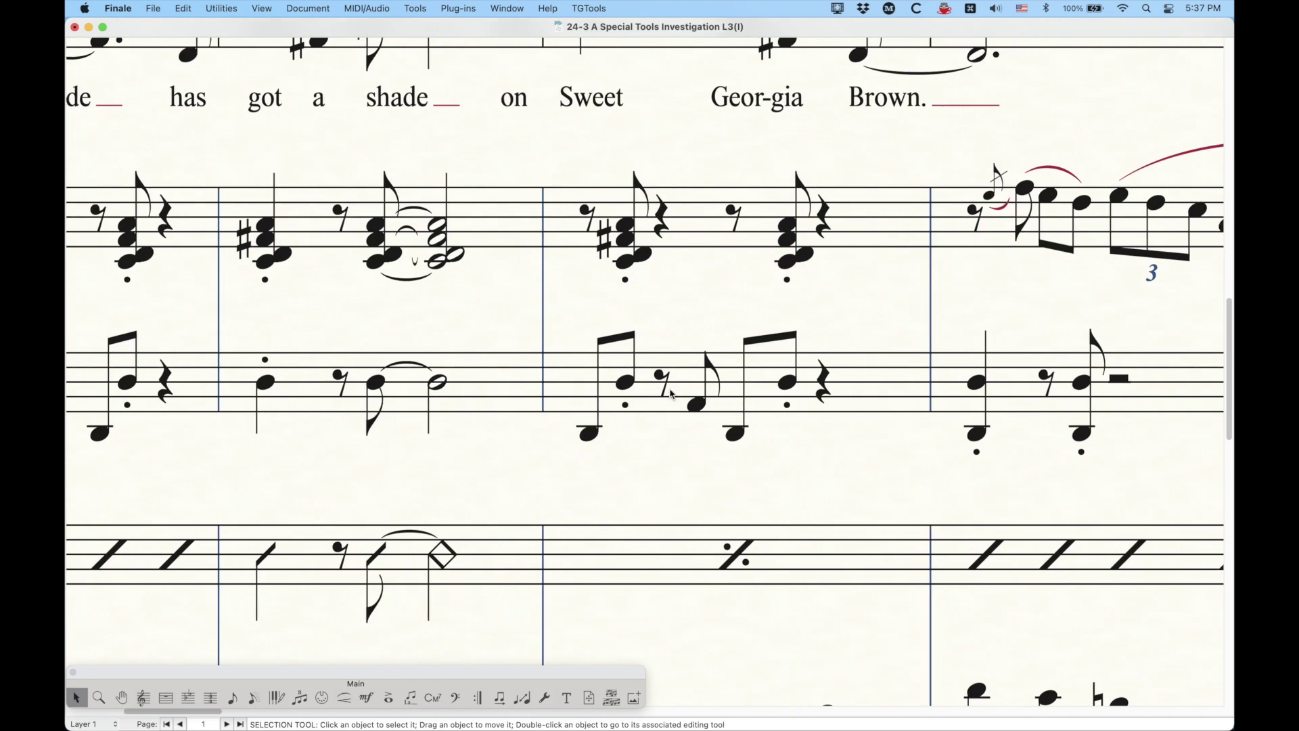
{"action": "scroll", "coordinate": [671, 398], "scroll_direction": "right", "scroll_amount": 5}
{"action": "key", "text": "super+minus"}
{"action": "key", "text": "super+minus"}
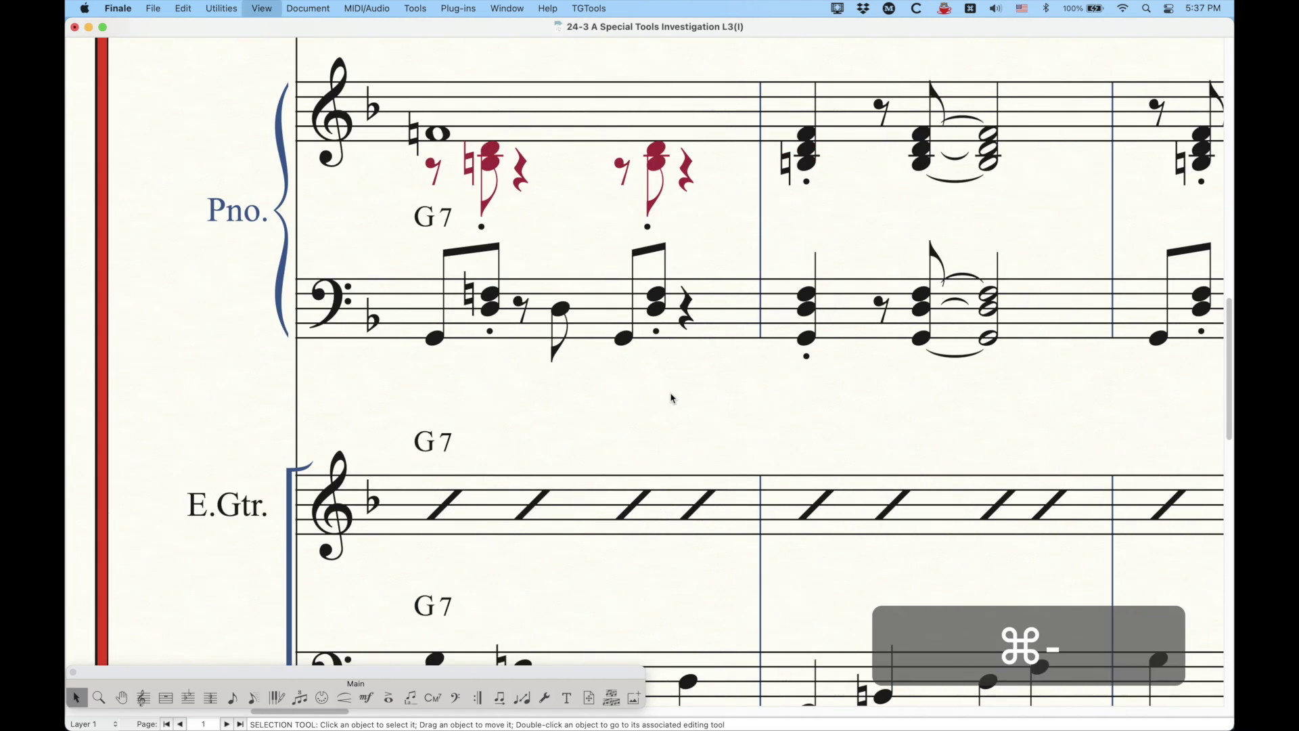
{"action": "scroll", "coordinate": [626, 454], "scroll_direction": "up", "scroll_amount": 8}
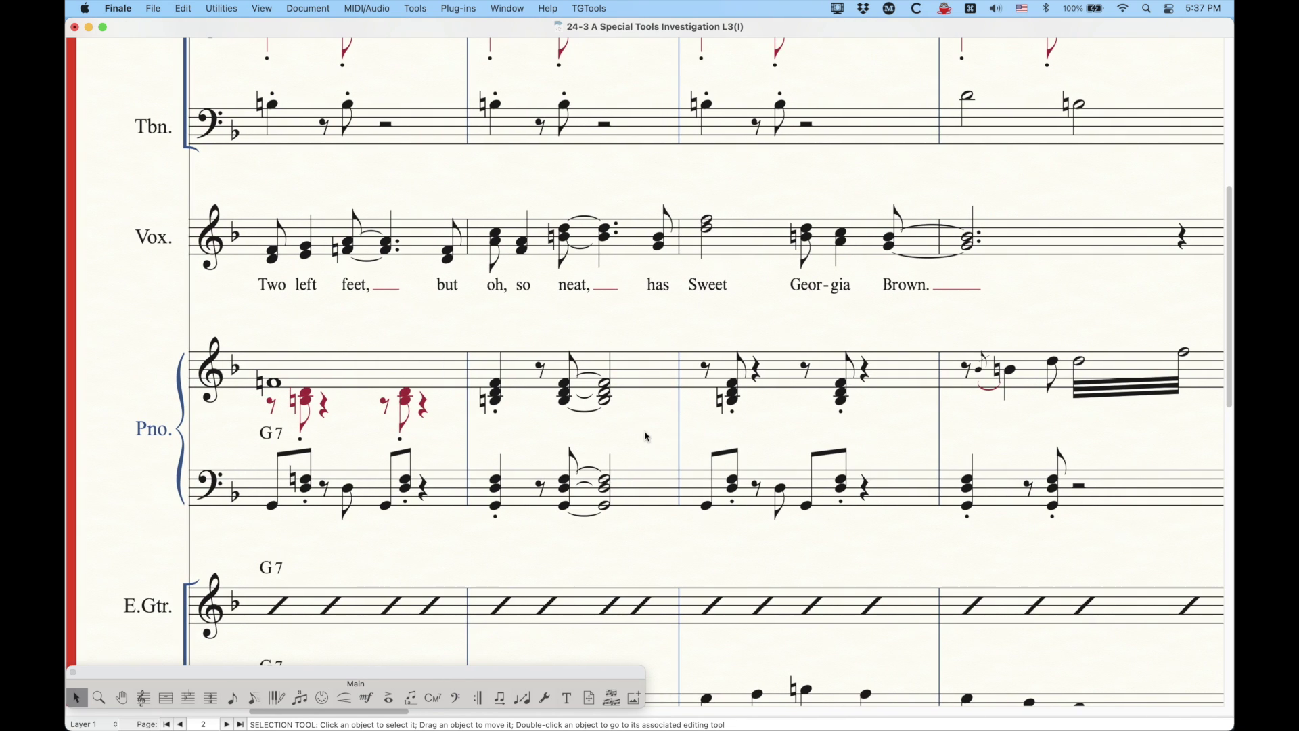
{"action": "left_click", "coordinate": [432, 245]}
{"action": "left_click", "coordinate": [1018, 240], "text": "shift"}
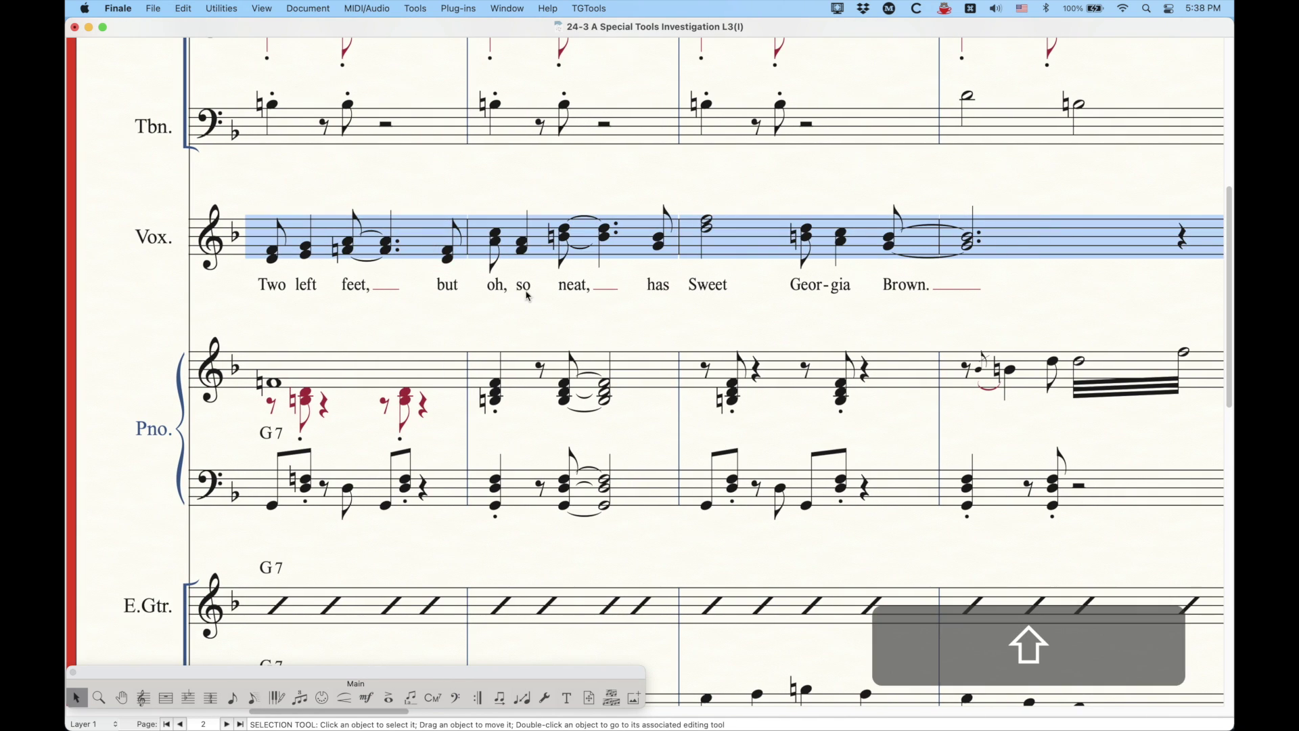
{"action": "left_click", "coordinate": [472, 7]}
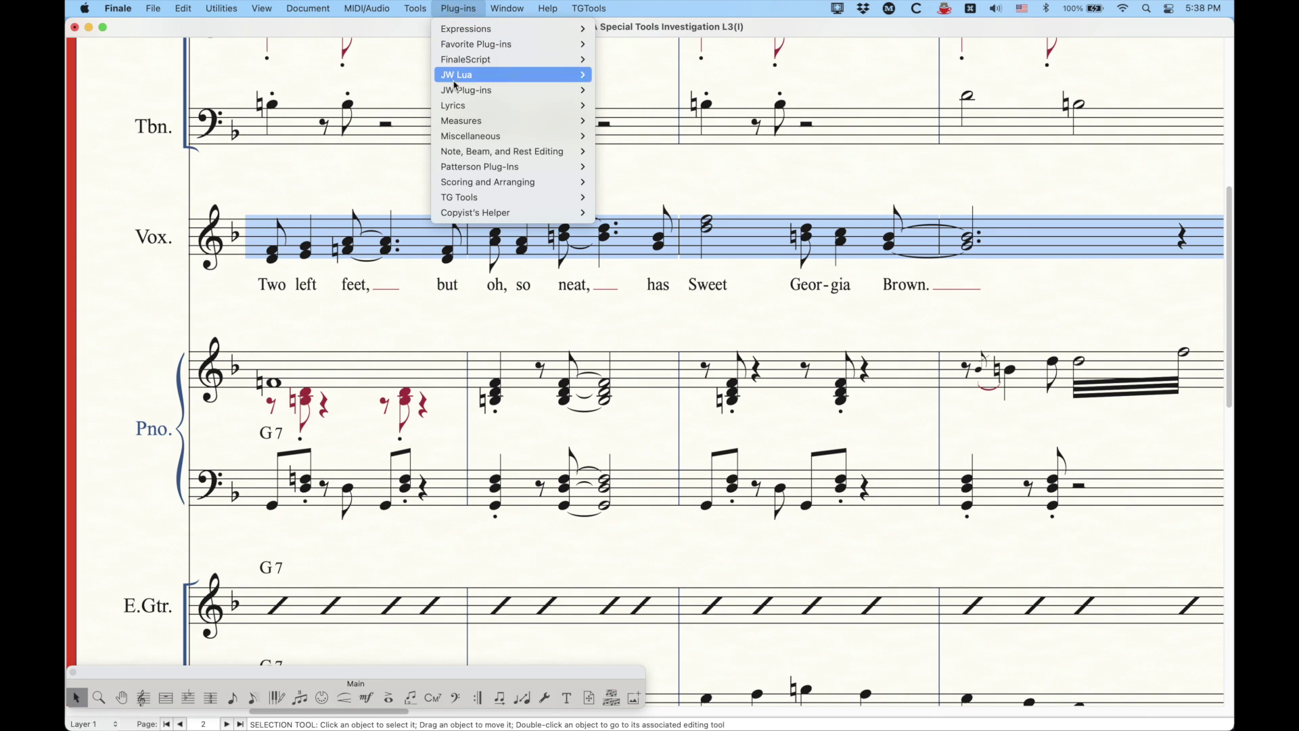
{"action": "mouse_move", "coordinate": [467, 75]}
{"action": "left_click", "coordinate": [619, 100]}
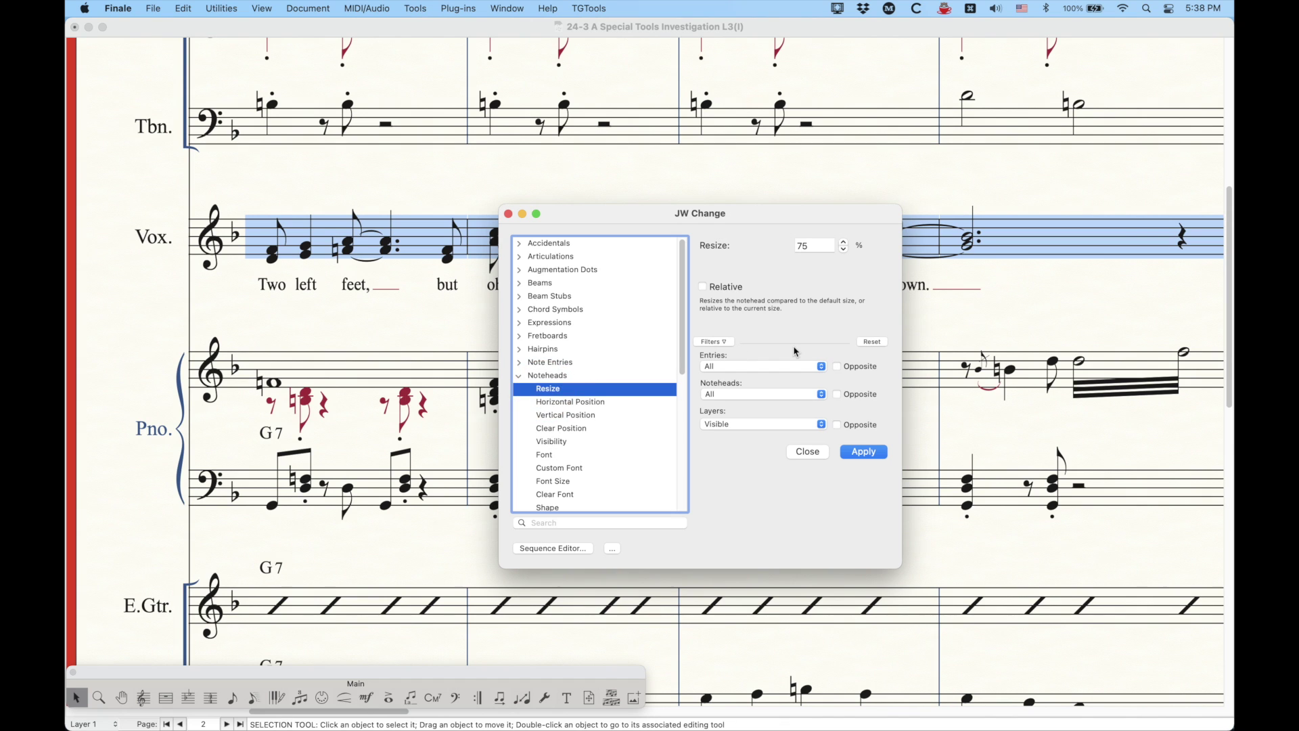
{"action": "left_click", "coordinate": [778, 393]}
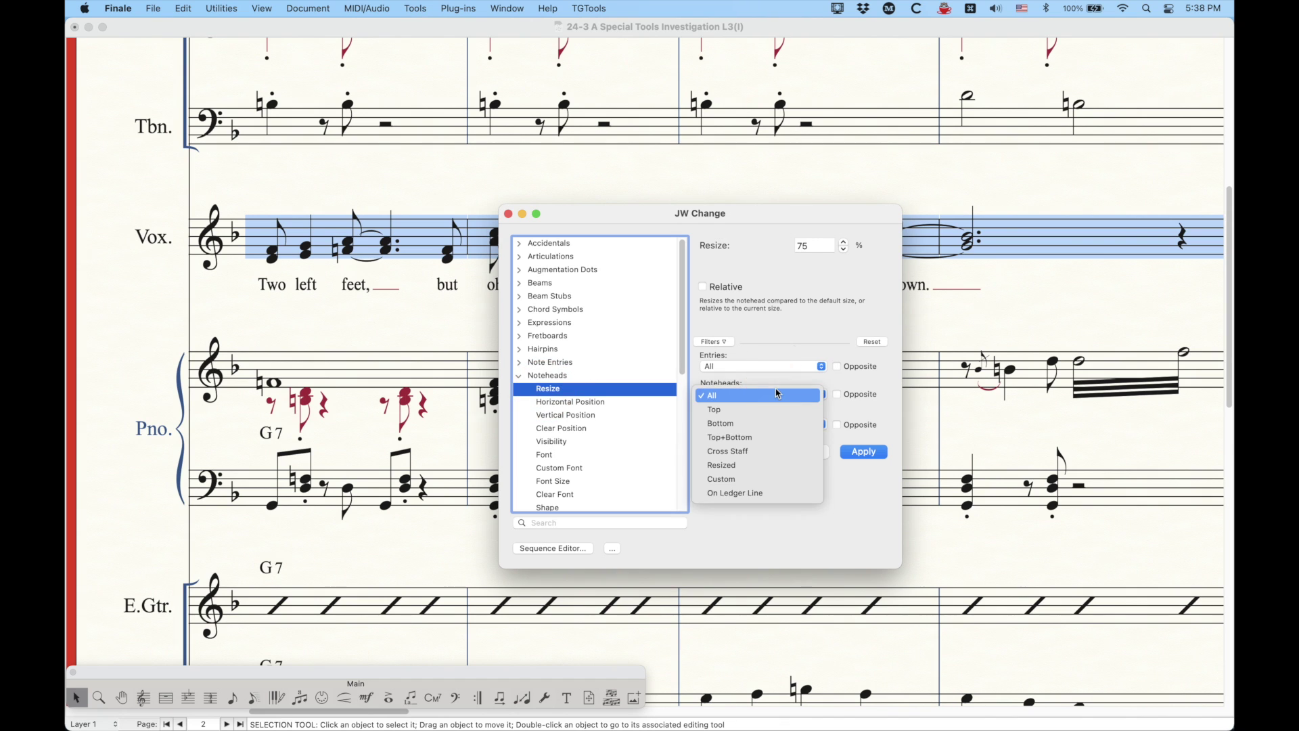
{"action": "left_click", "coordinate": [743, 394]}
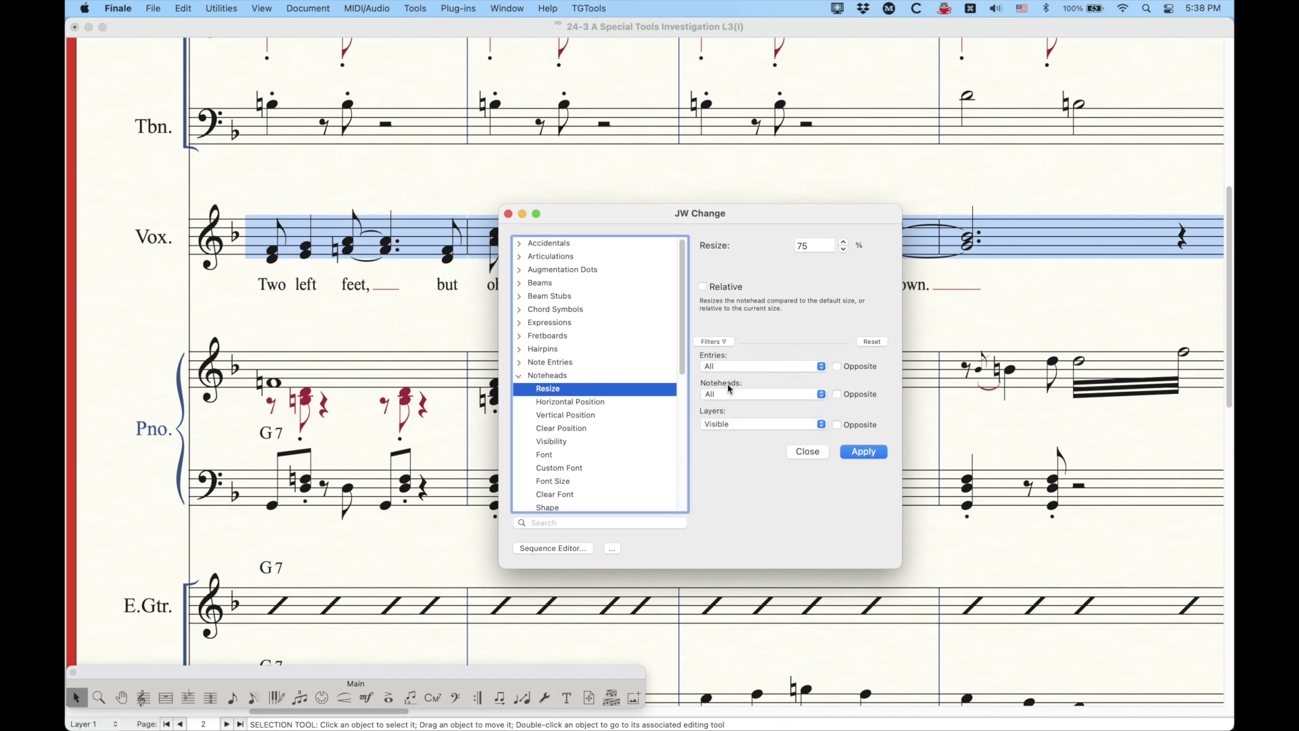
{"action": "left_click", "coordinate": [743, 396]}
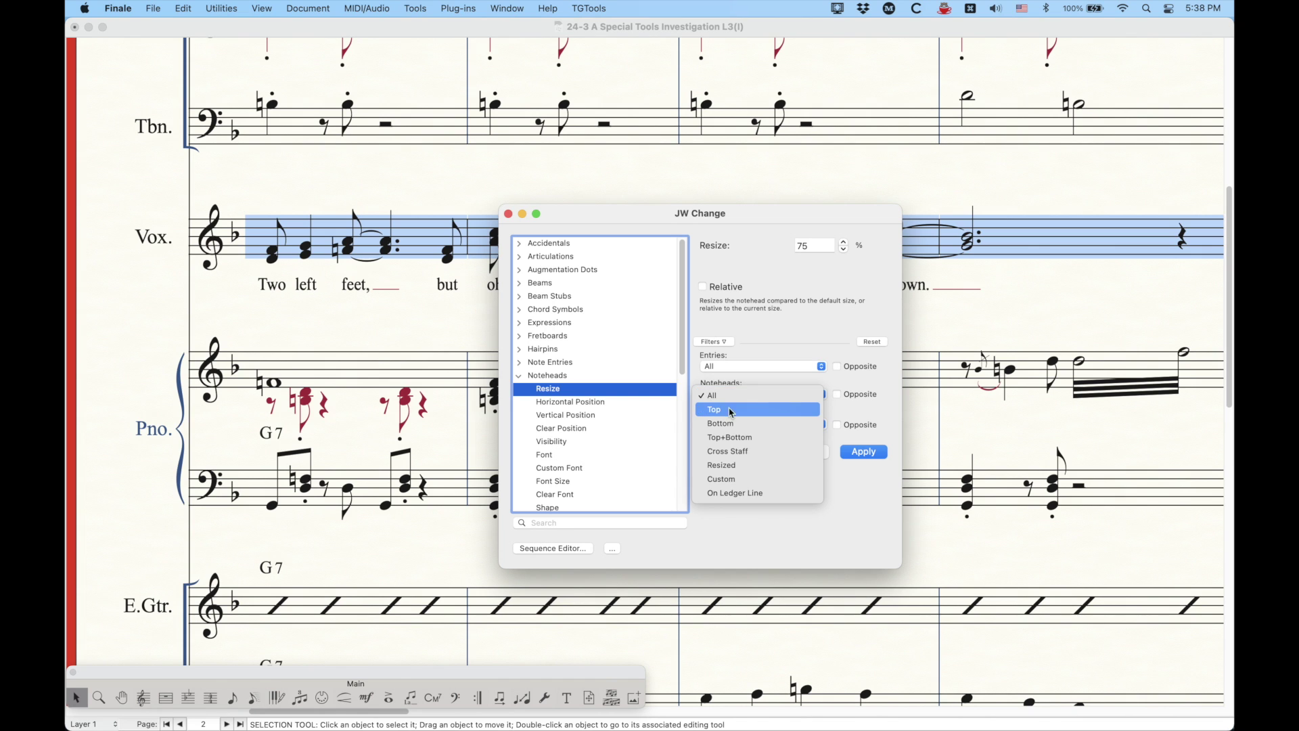
{"action": "left_click", "coordinate": [731, 410]}
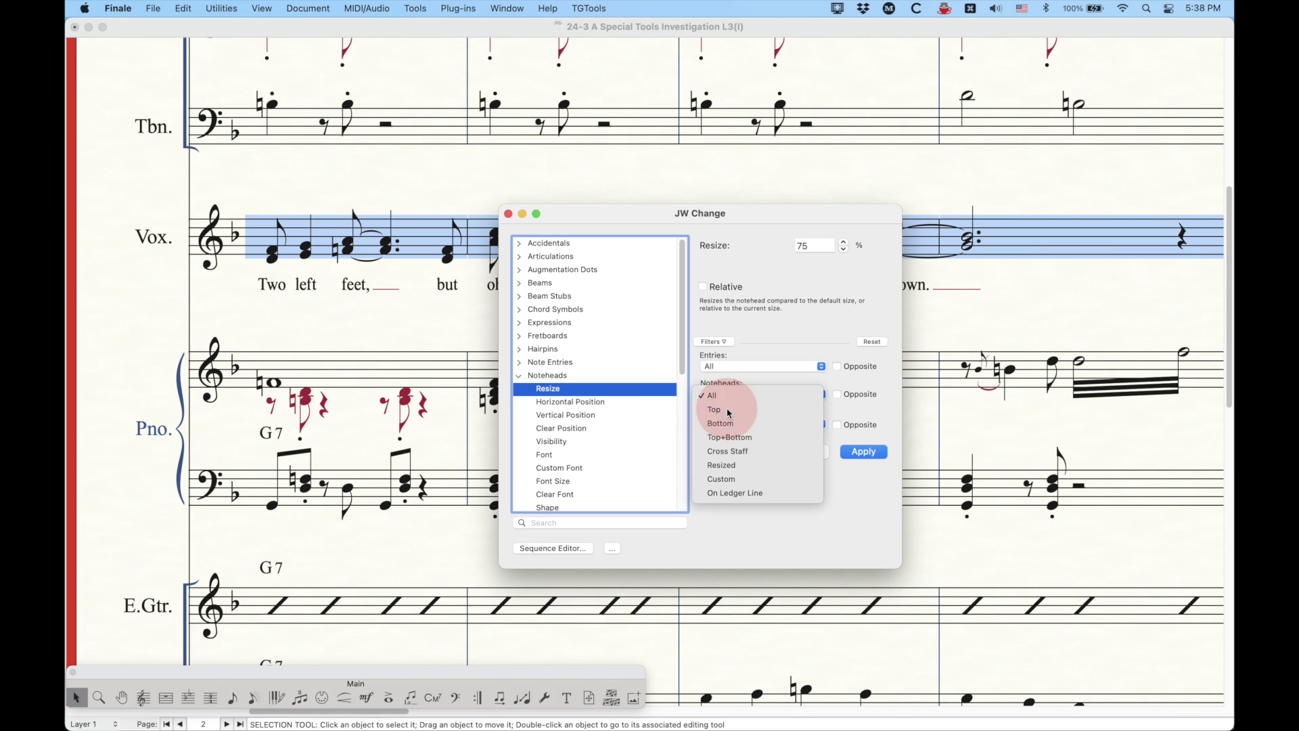
{"action": "left_click", "coordinate": [859, 450]}
{"action": "left_click_drag", "start_coordinate": [796, 229], "coordinate": [839, 444]}
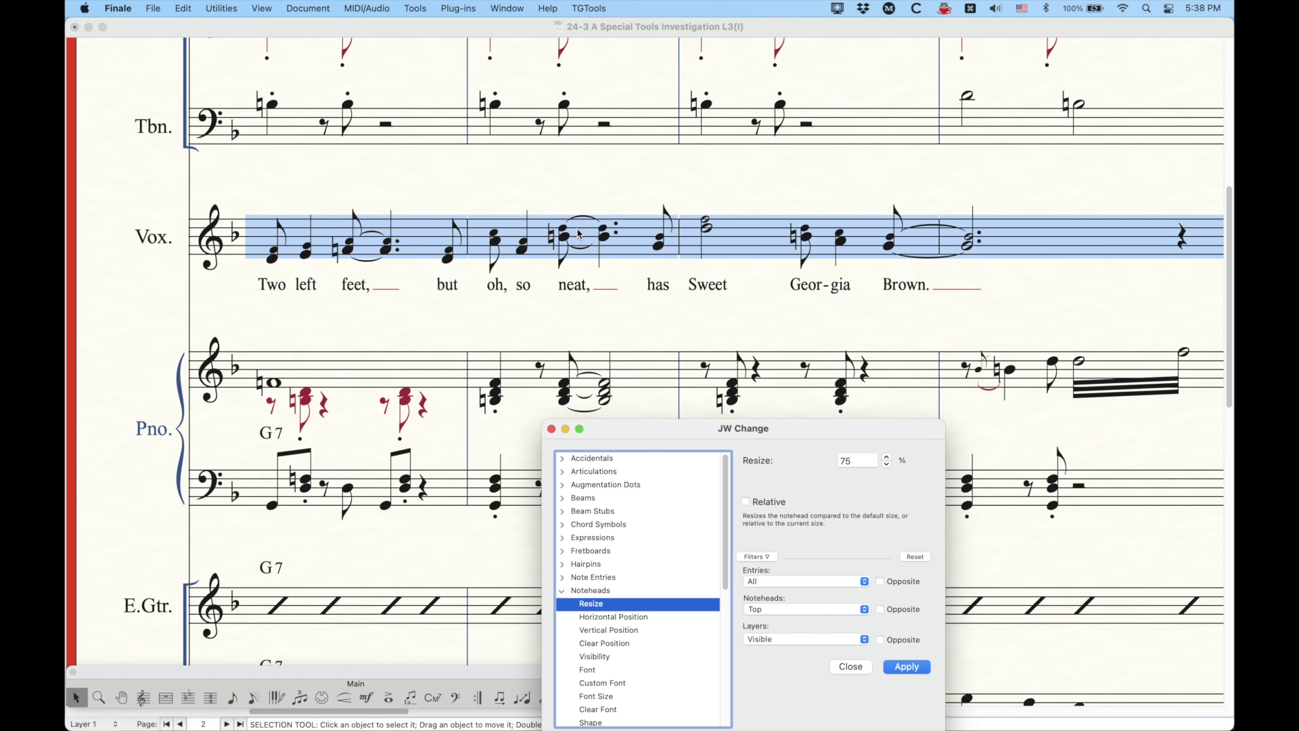
{"action": "left_click_drag", "start_coordinate": [764, 430], "coordinate": [748, 208]}
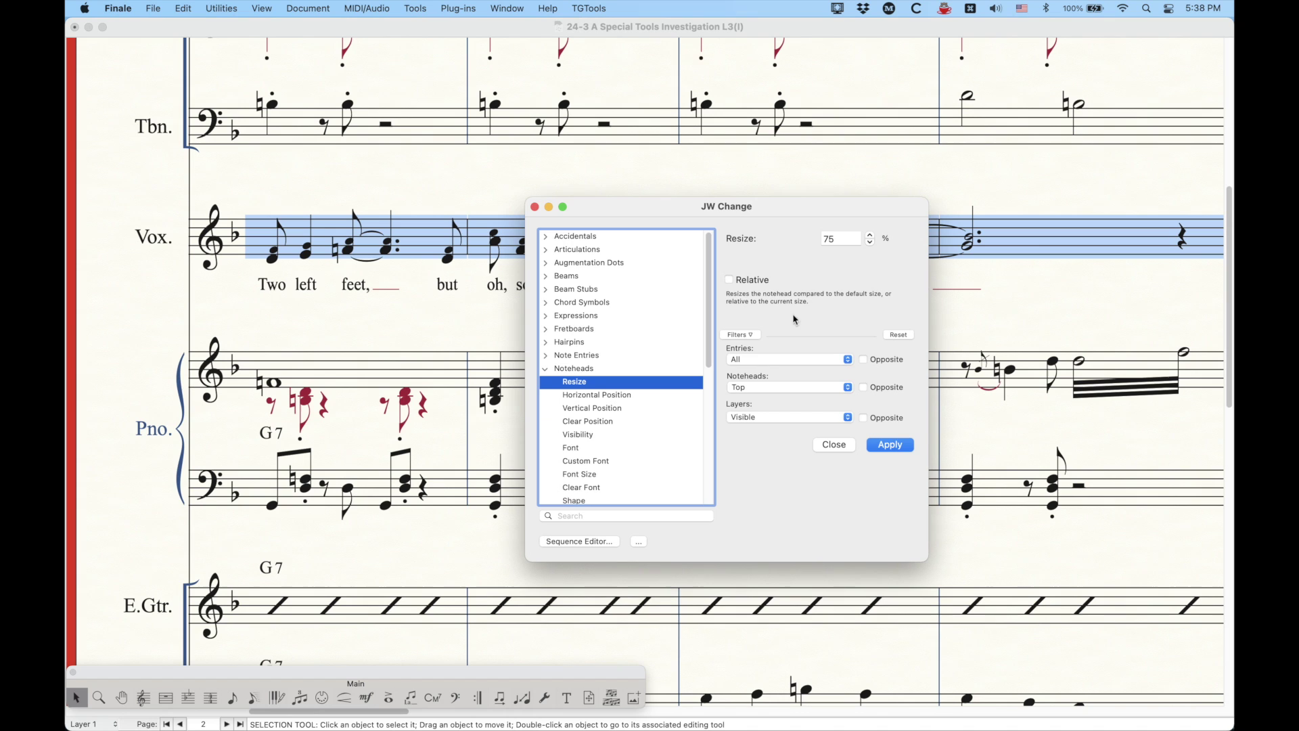
{"action": "left_click", "coordinate": [834, 445]}
- Inspect the Notehead Settings of the top notehead in the Vox staff's first chord on page 2 without changing them
{"action": "left_click", "coordinate": [545, 697]}
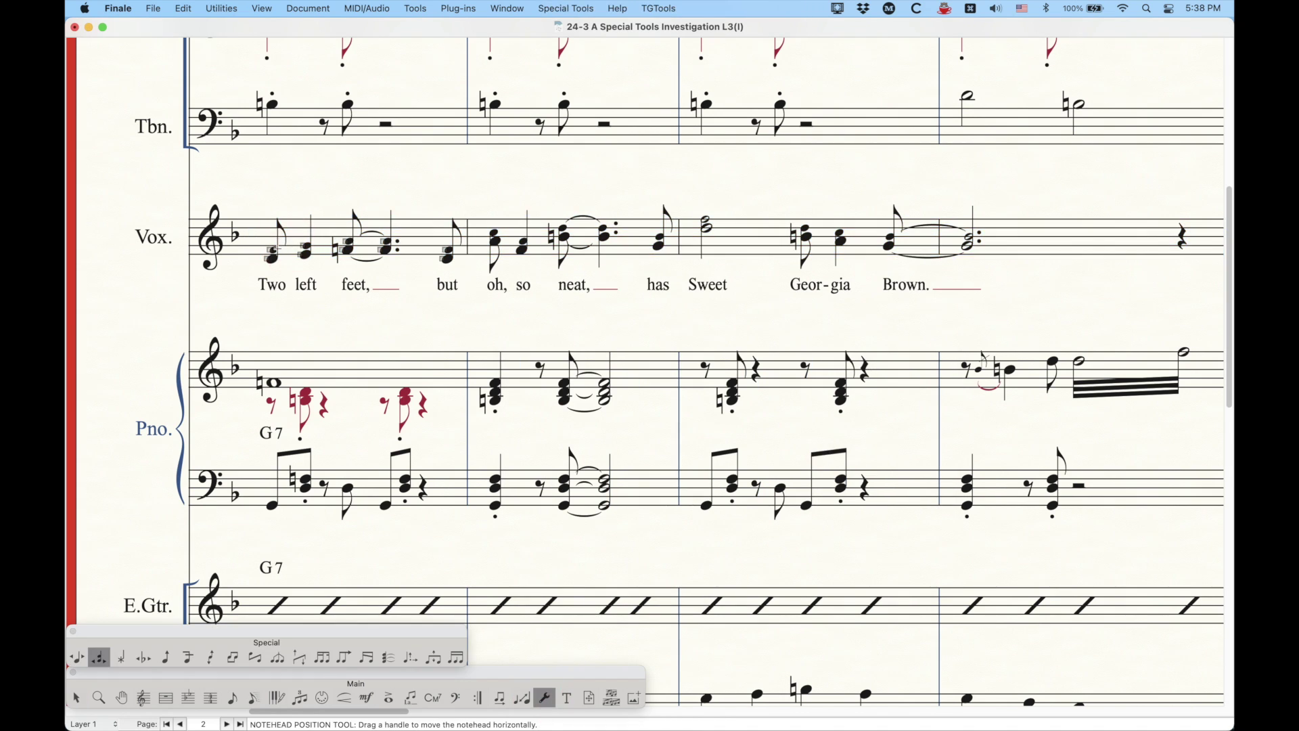
{"action": "left_click", "coordinate": [271, 252]}
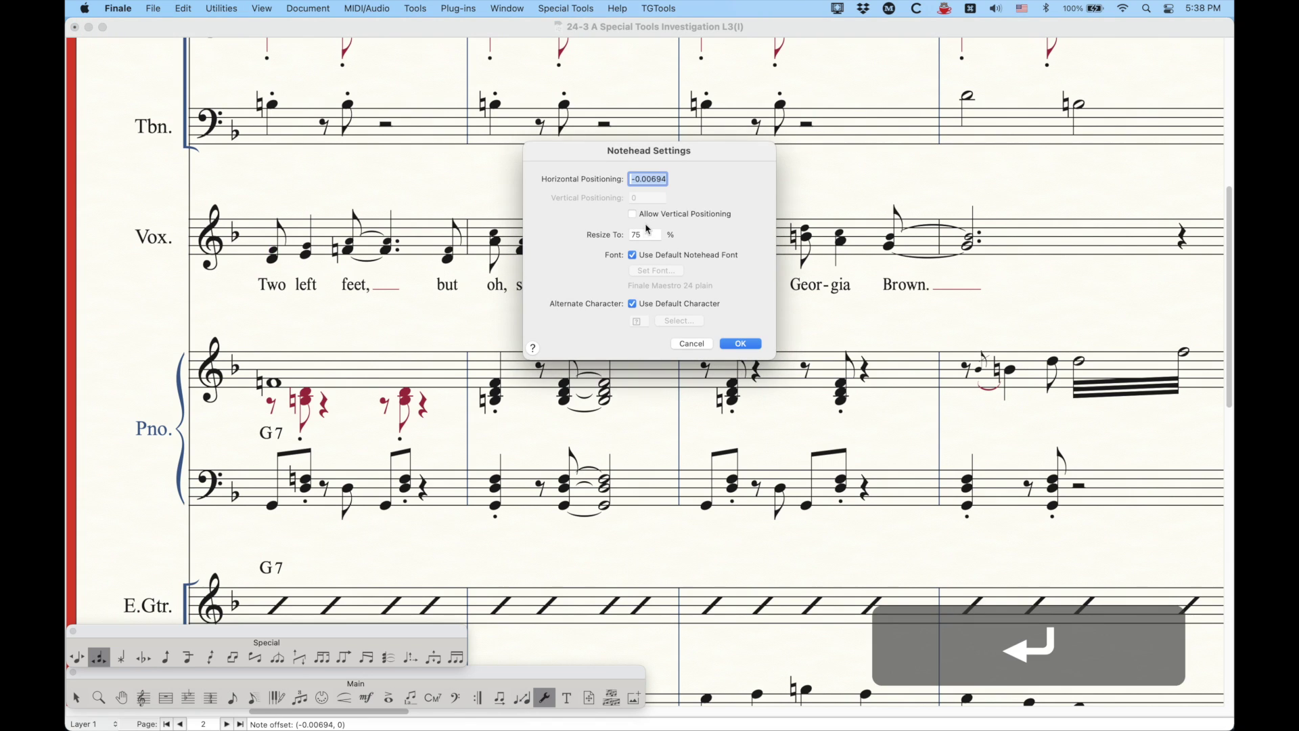
{"action": "left_click", "coordinate": [693, 343]}
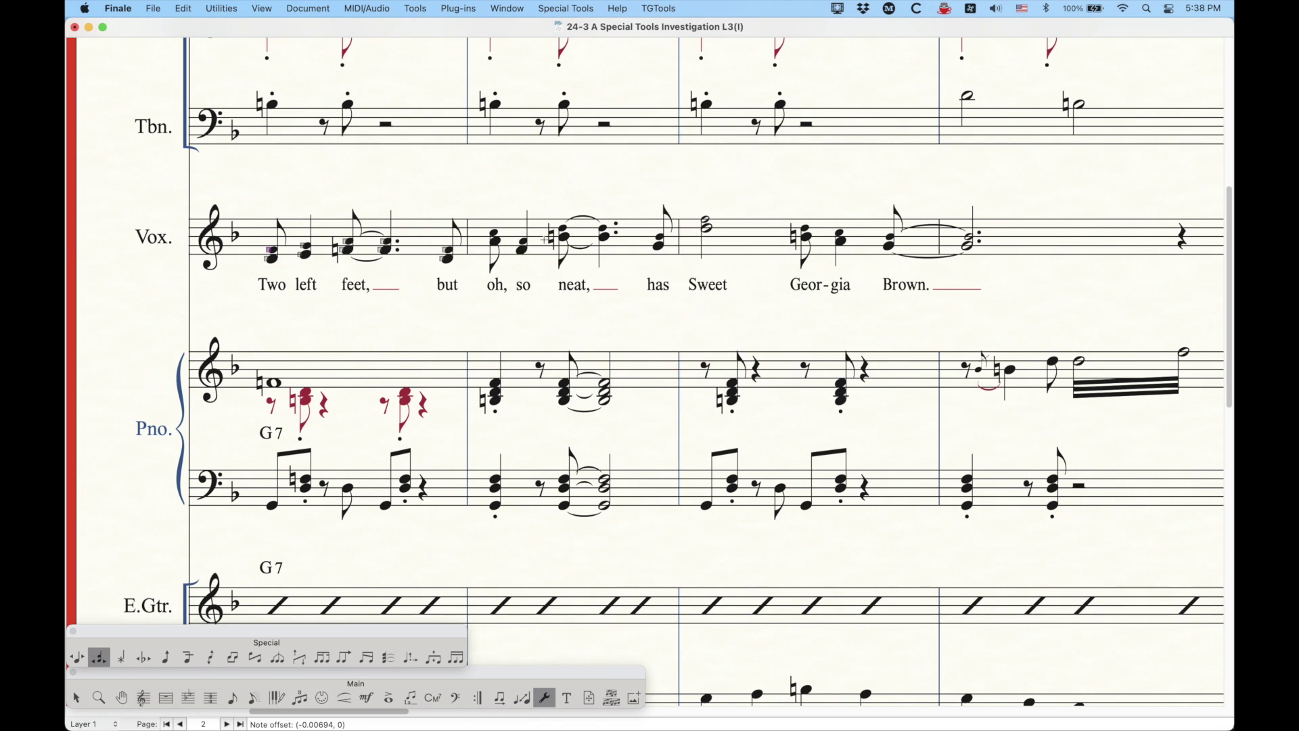
- Try to resize the top noteheads in the Vox staff's second measure on page 2 to 100%, and undo the change
{"action": "left_click", "coordinate": [633, 238]}
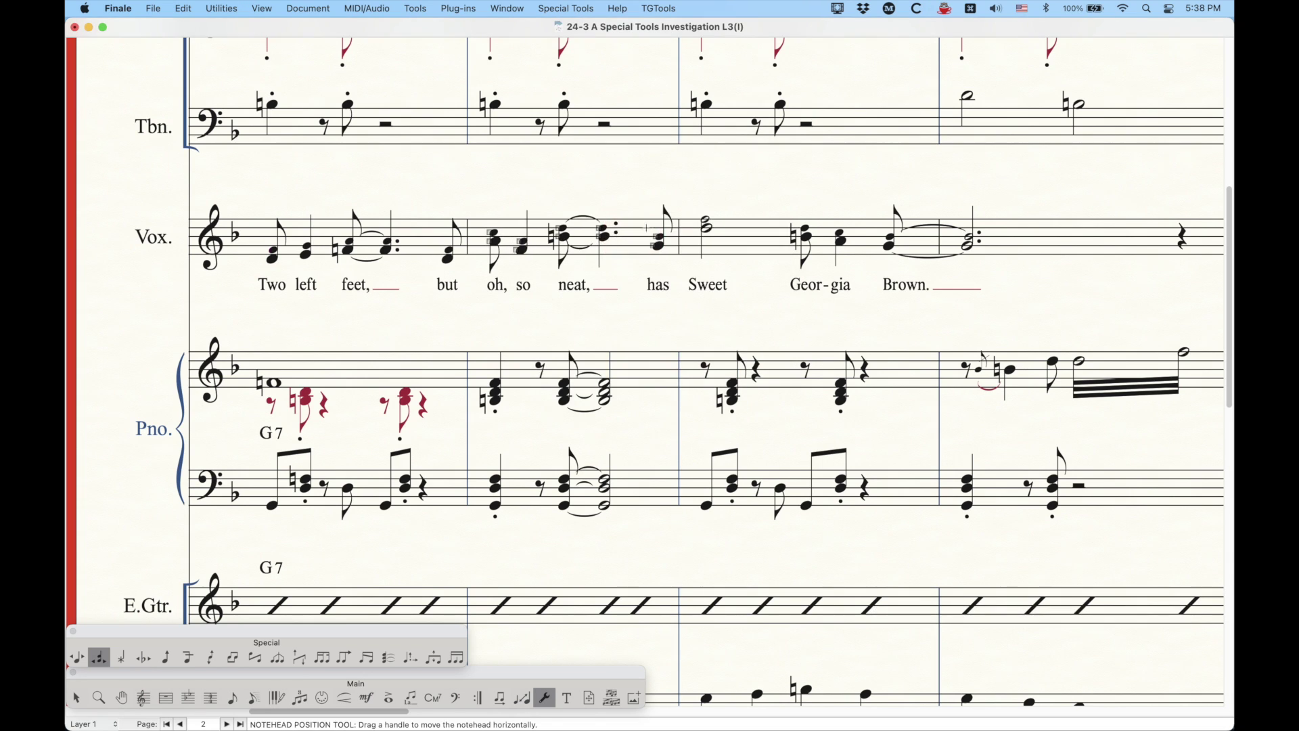
{"action": "left_click", "coordinate": [490, 232]}
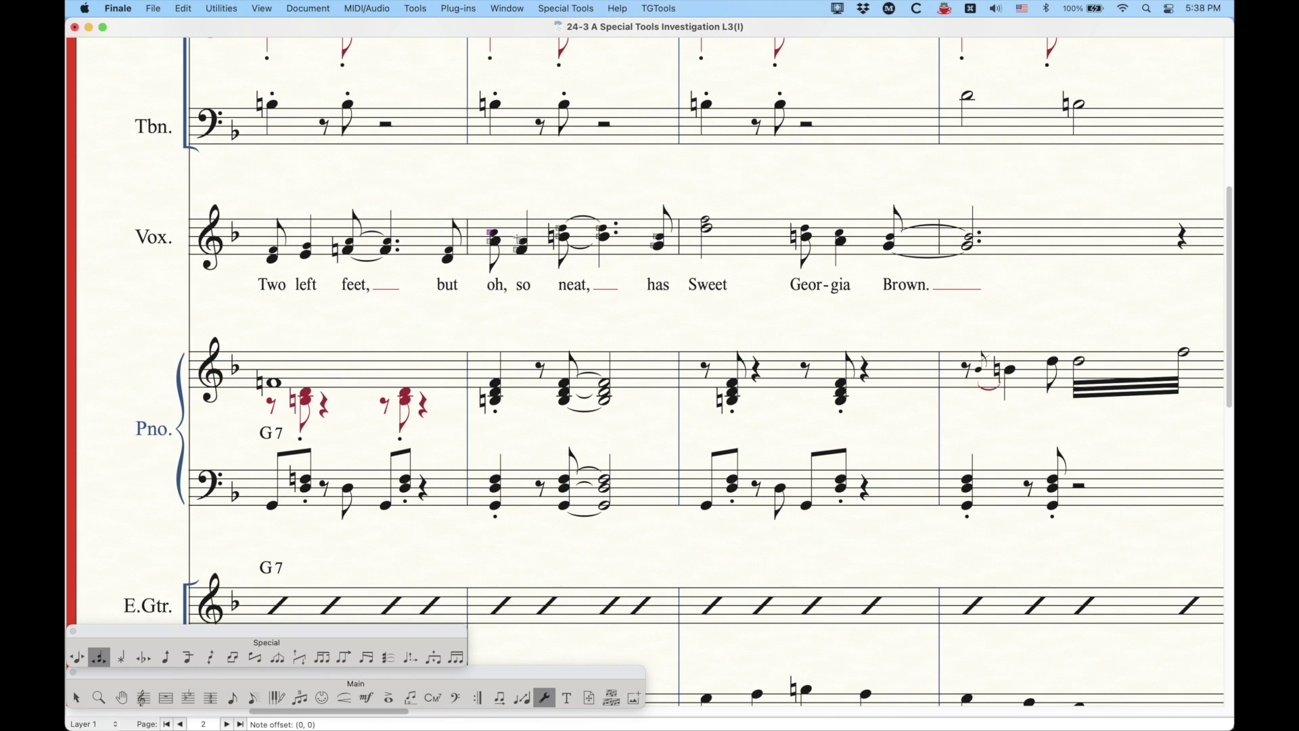
{"action": "left_click", "coordinate": [520, 241], "text": "shift"}
{"action": "left_click", "coordinate": [559, 228], "text": "shift"}
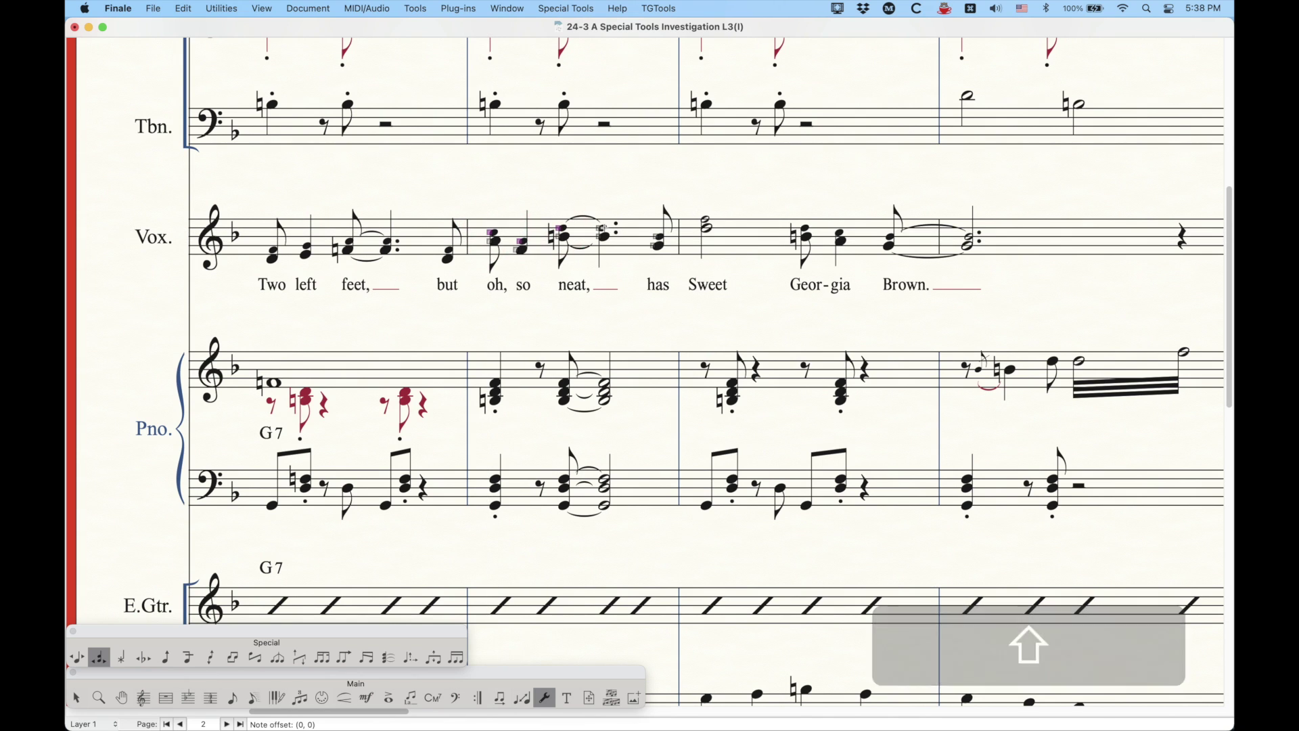
{"action": "left_click", "coordinate": [600, 228], "text": "shift"}
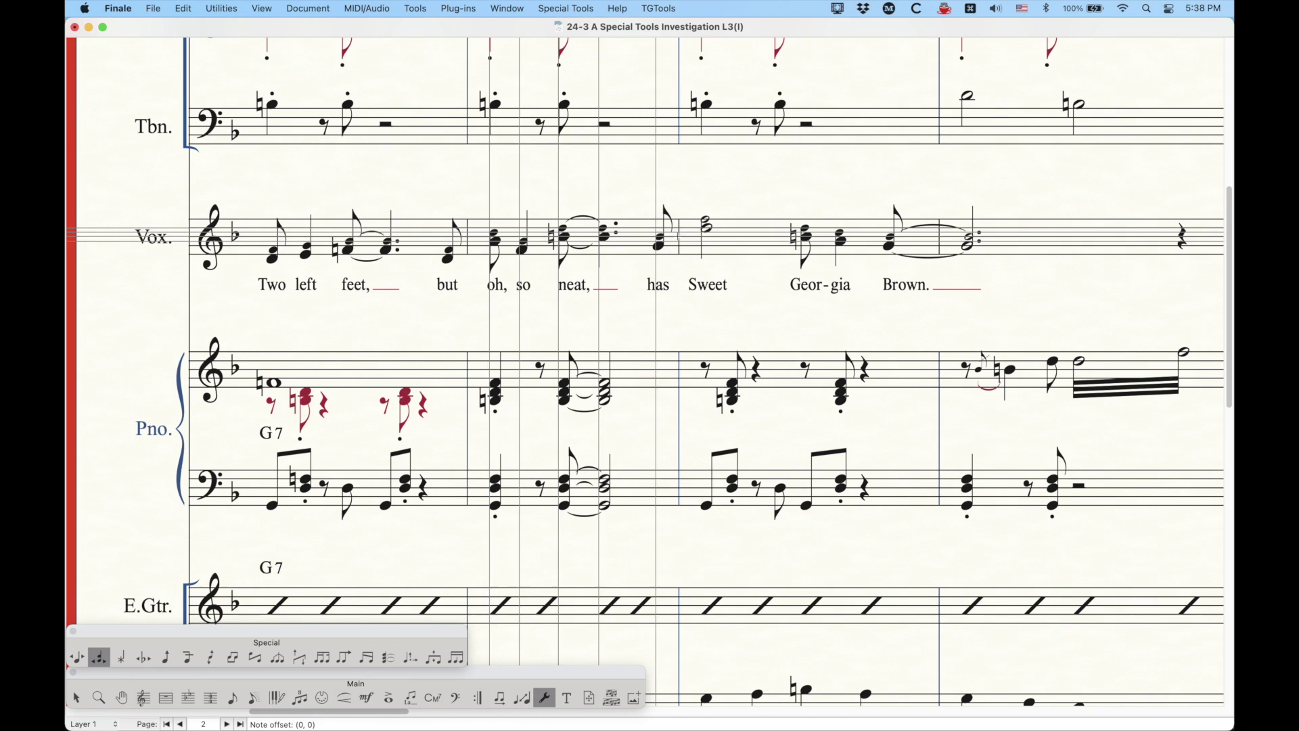
{"action": "key", "text": "Return"}
{"action": "left_click_drag", "start_coordinate": [664, 242], "coordinate": [560, 226]}
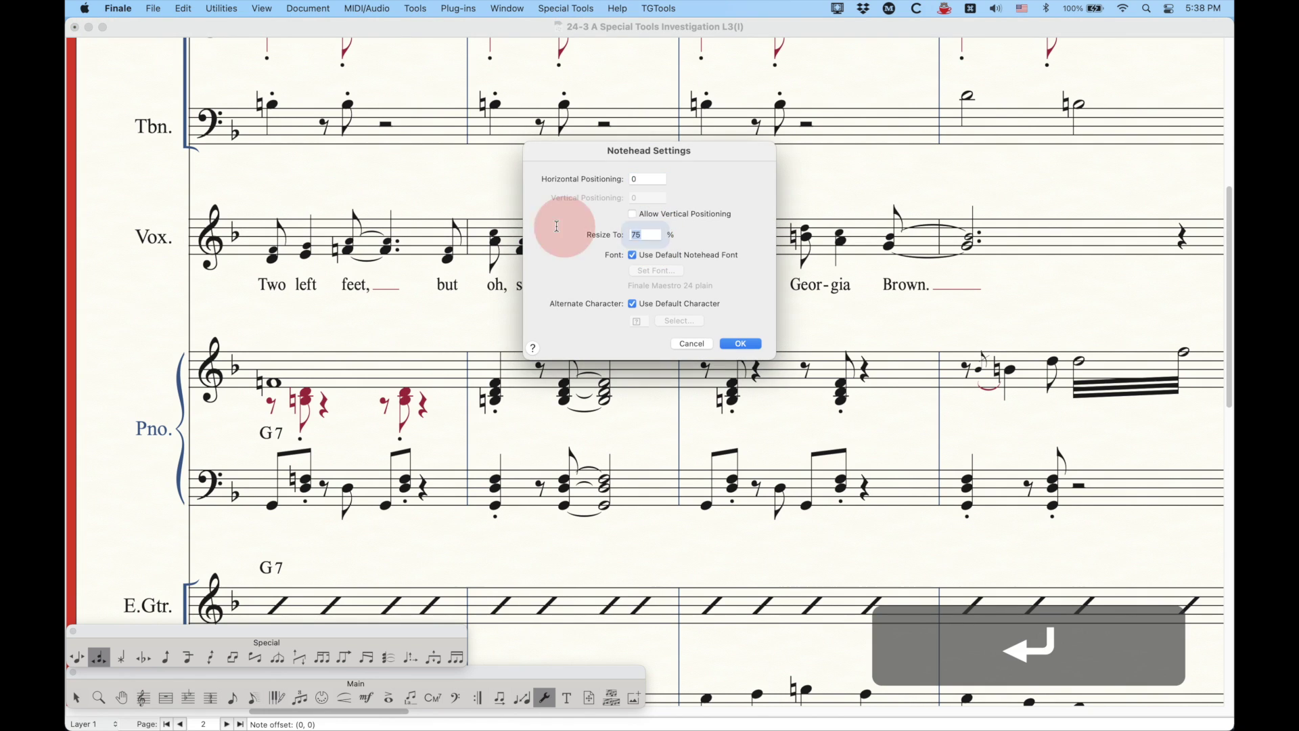
{"action": "type", "text": "100"}
{"action": "left_click", "coordinate": [743, 344]}
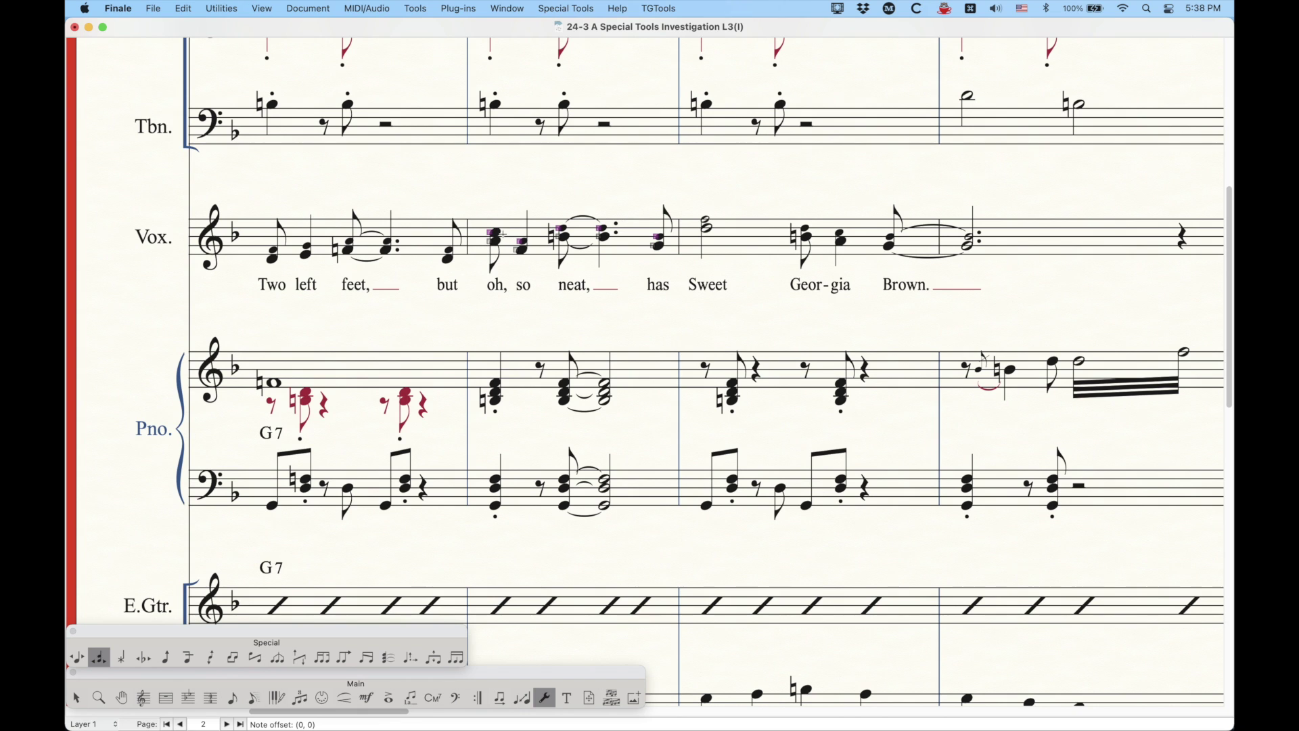
{"action": "key", "text": "super+z"}
{"action": "scroll", "coordinate": [603, 378], "scroll_direction": "left", "scroll_amount": 20}
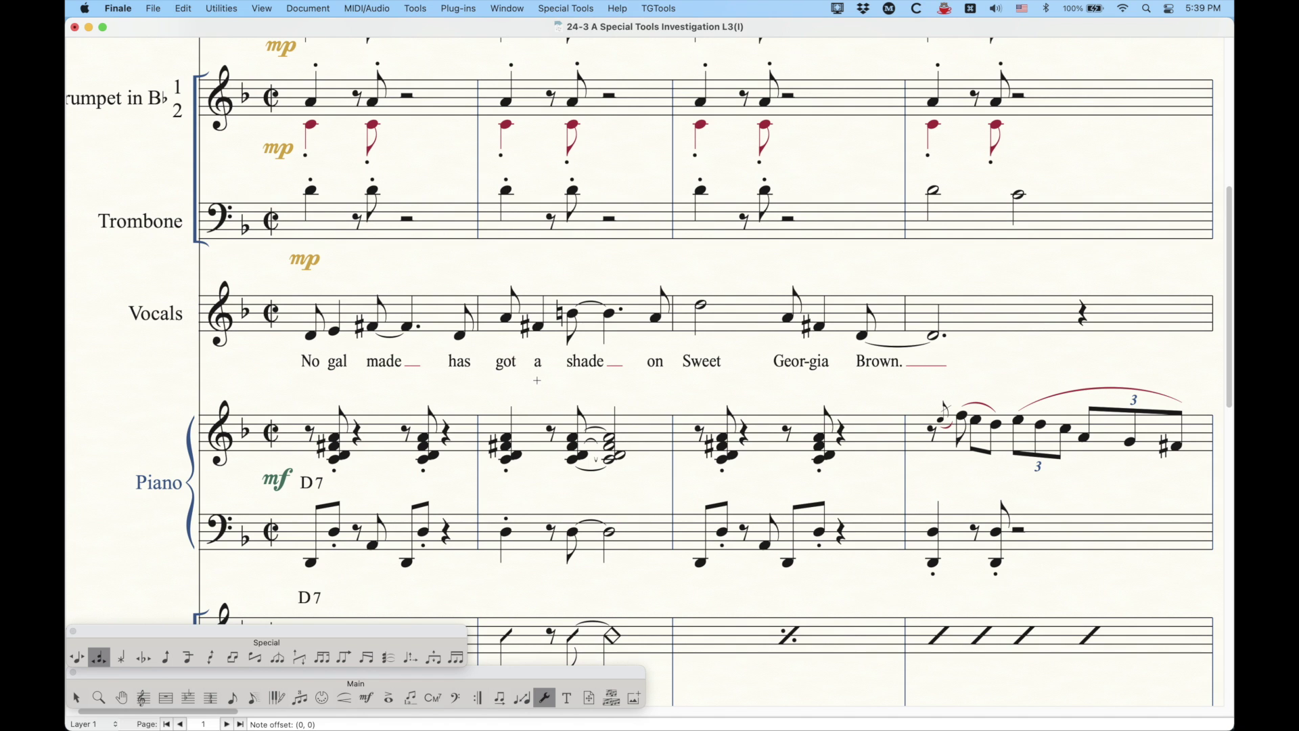
{"action": "scroll", "coordinate": [528, 377], "scroll_direction": "right", "scroll_amount": 15}
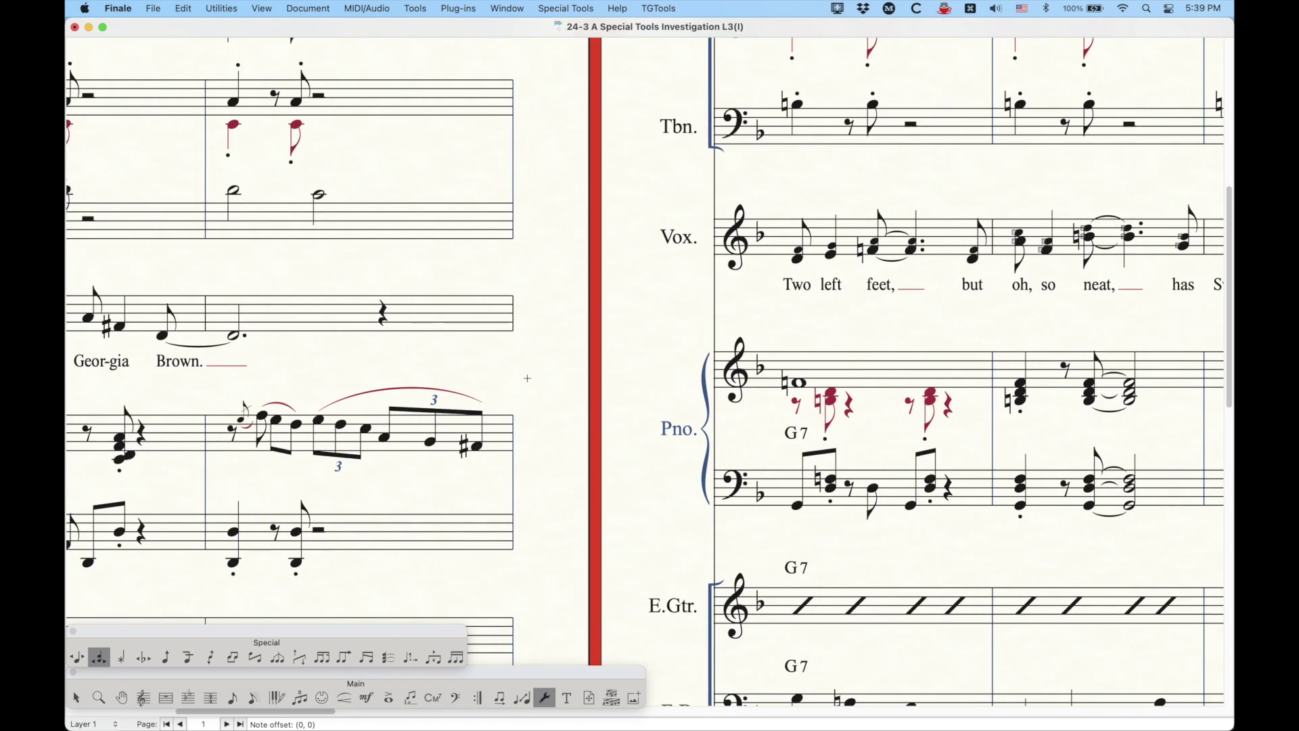
- Replace the last notehead in the Vocals staff's second measure on page 1 with the X notehead U+E0A9 through its Notehead Settings
{"action": "scroll", "coordinate": [528, 376], "scroll_direction": "right", "scroll_amount": 3}
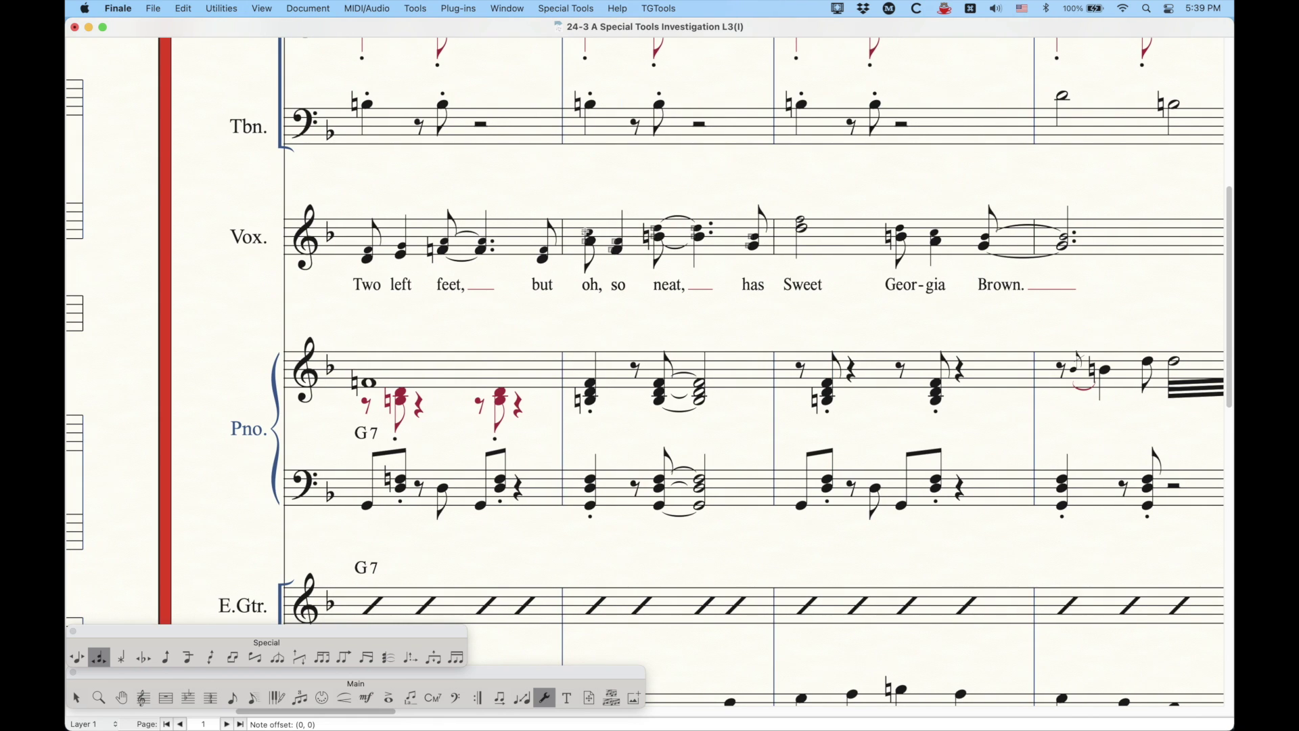
{"action": "scroll", "coordinate": [621, 286], "scroll_direction": "left", "scroll_amount": 20}
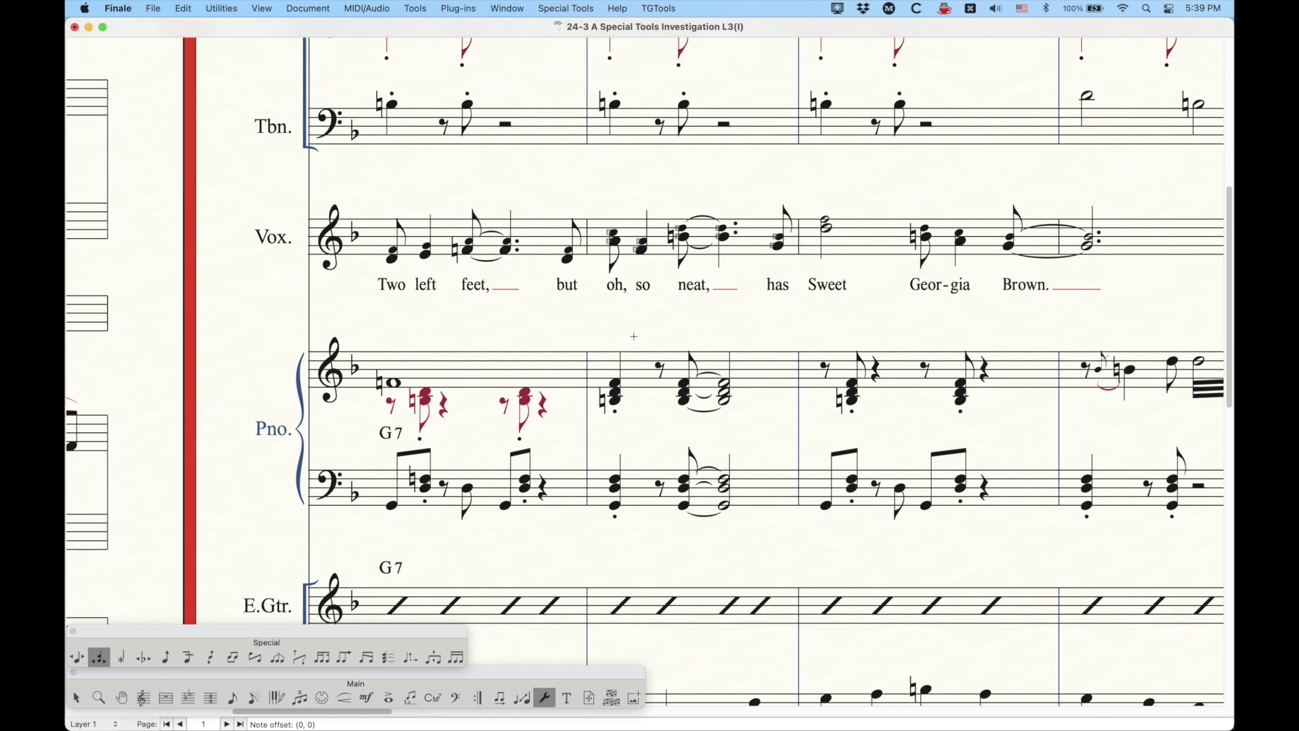
{"action": "scroll", "coordinate": [575, 330], "scroll_direction": "right", "scroll_amount": 3}
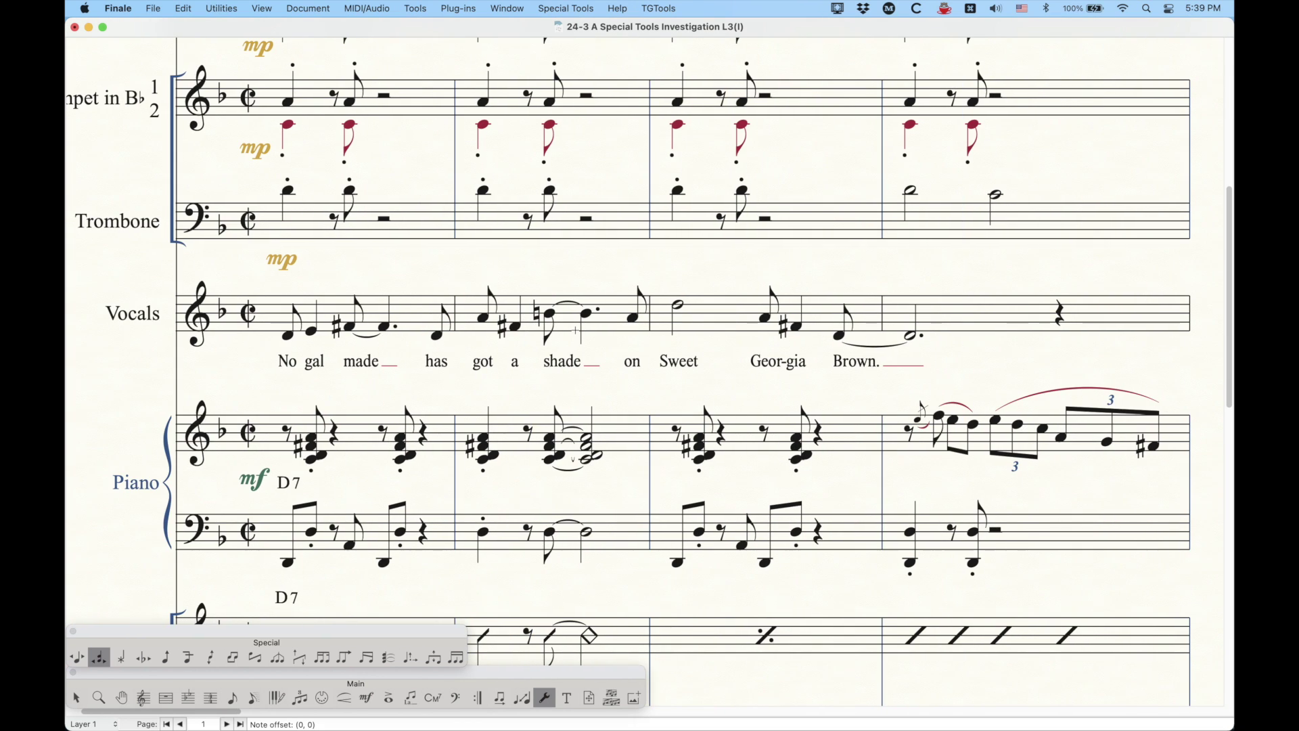
{"action": "left_click", "coordinate": [577, 328]}
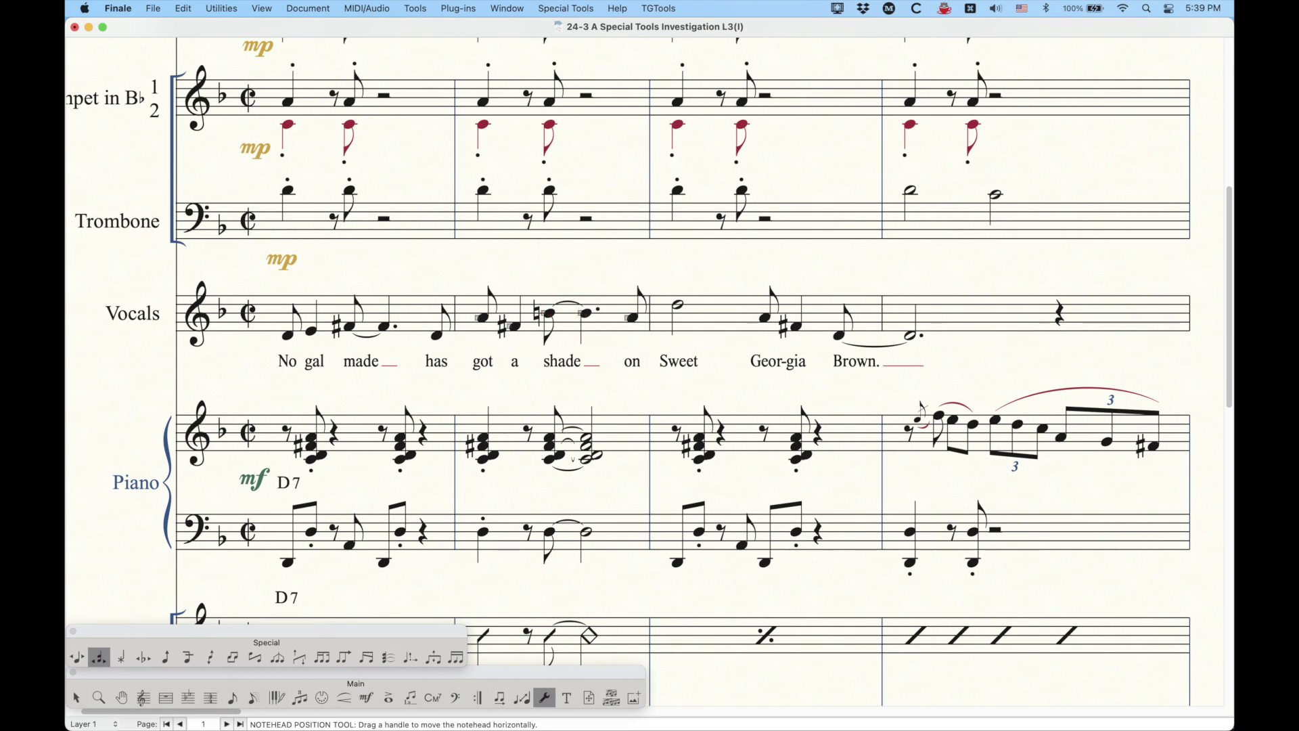
{"action": "left_click", "coordinate": [592, 322]}
{"action": "left_click", "coordinate": [631, 332]}
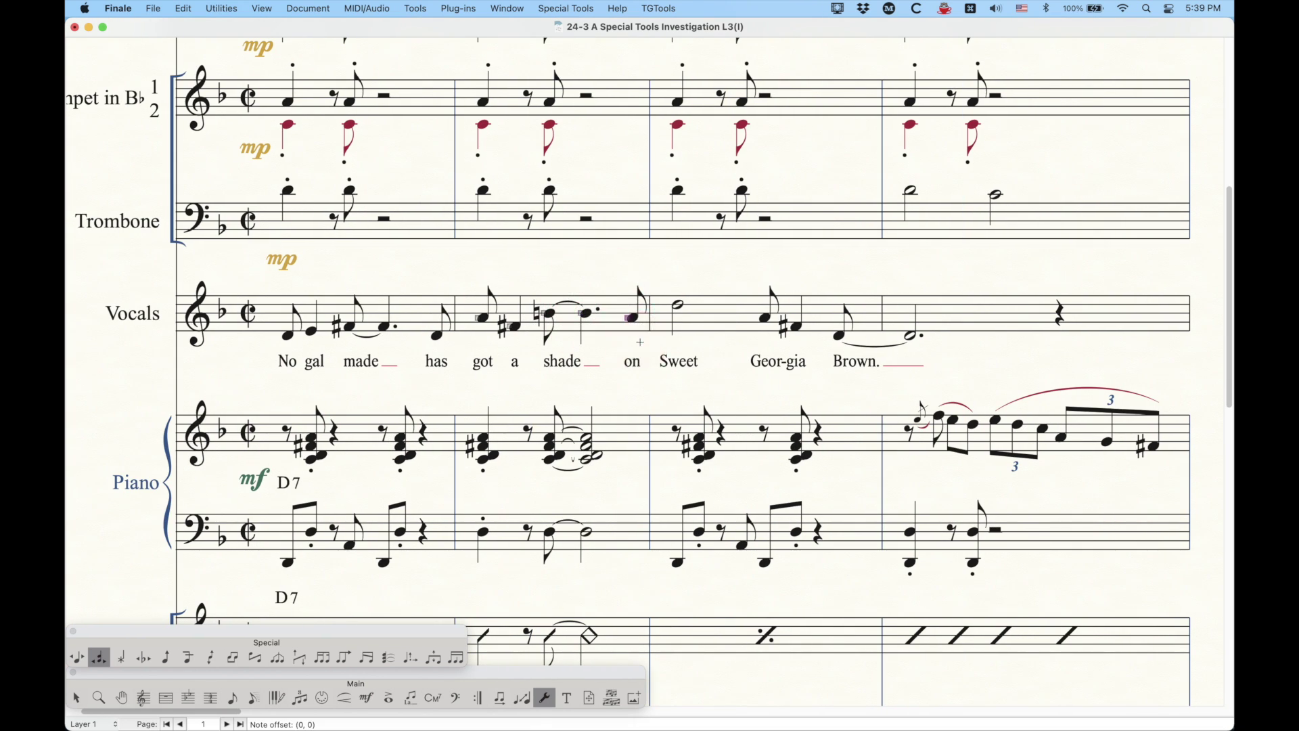
{"action": "key", "text": "Return"}
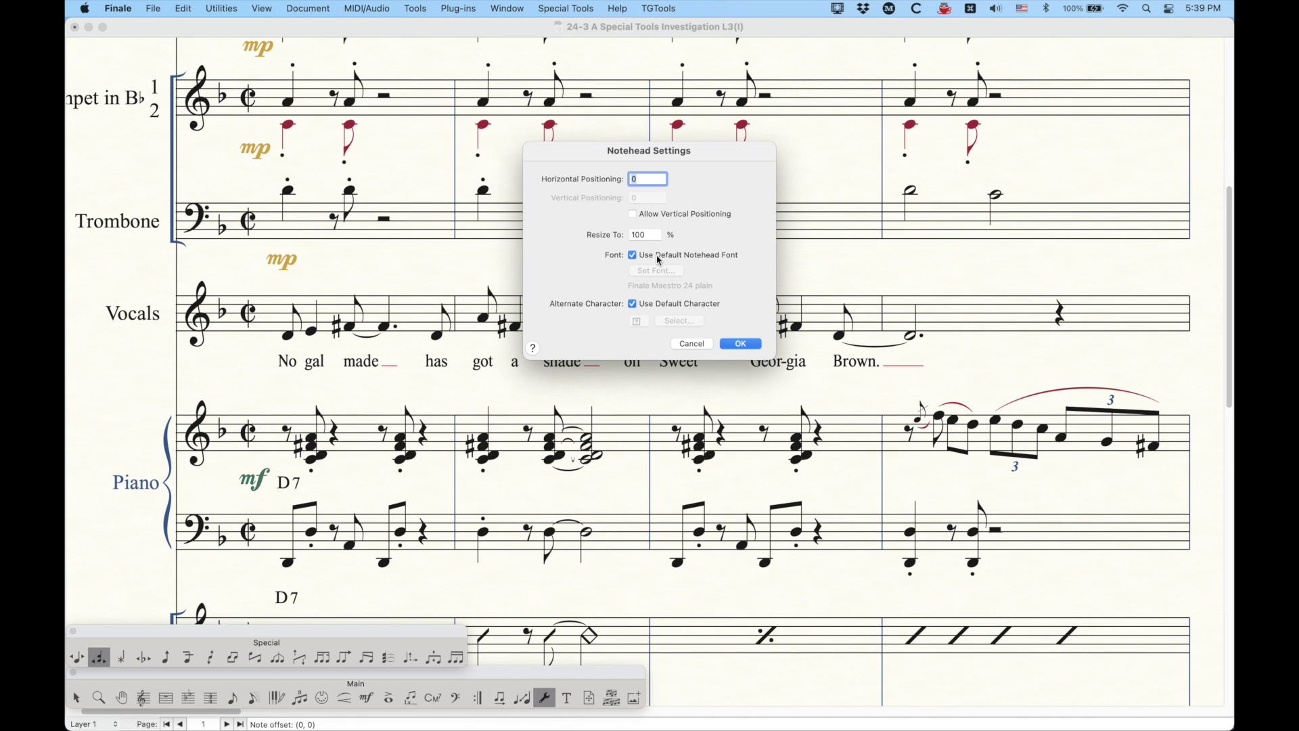
{"action": "left_click", "coordinate": [634, 305]}
{"action": "left_click", "coordinate": [678, 321]}
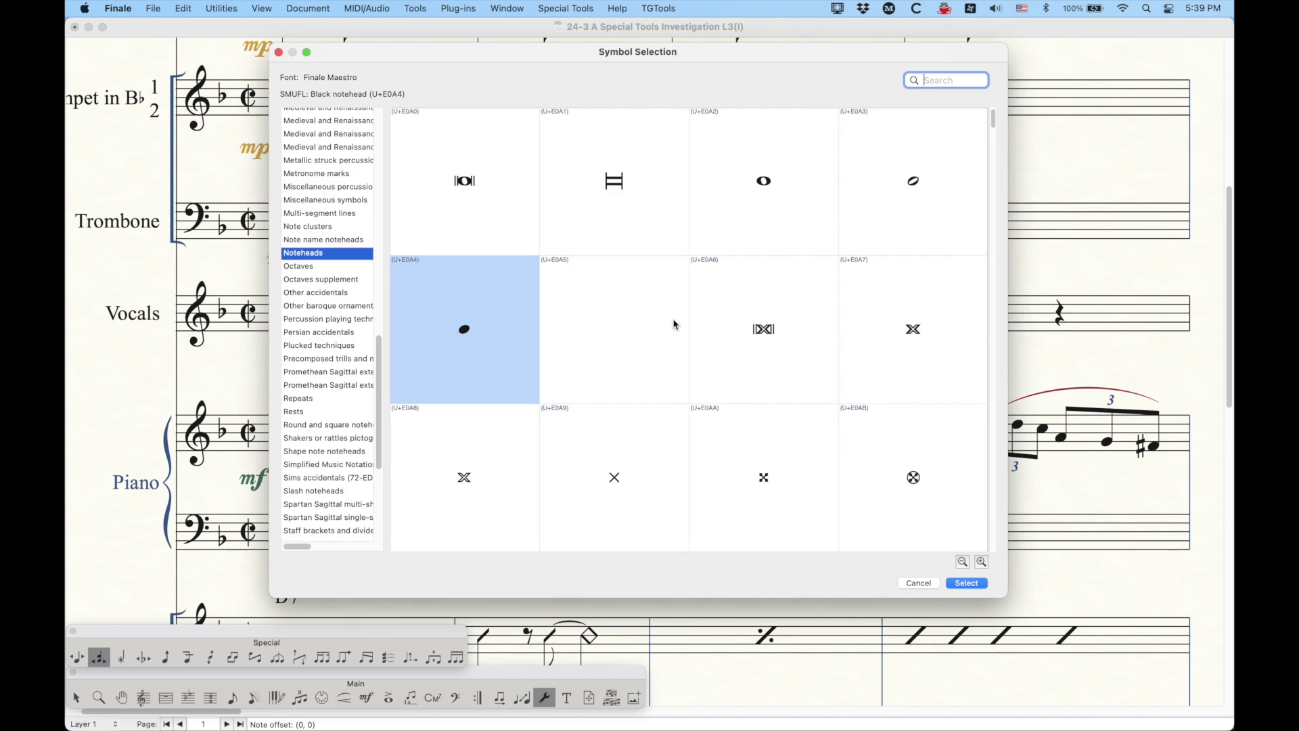
{"action": "left_click", "coordinate": [622, 464]}
{"action": "left_click", "coordinate": [967, 582]}
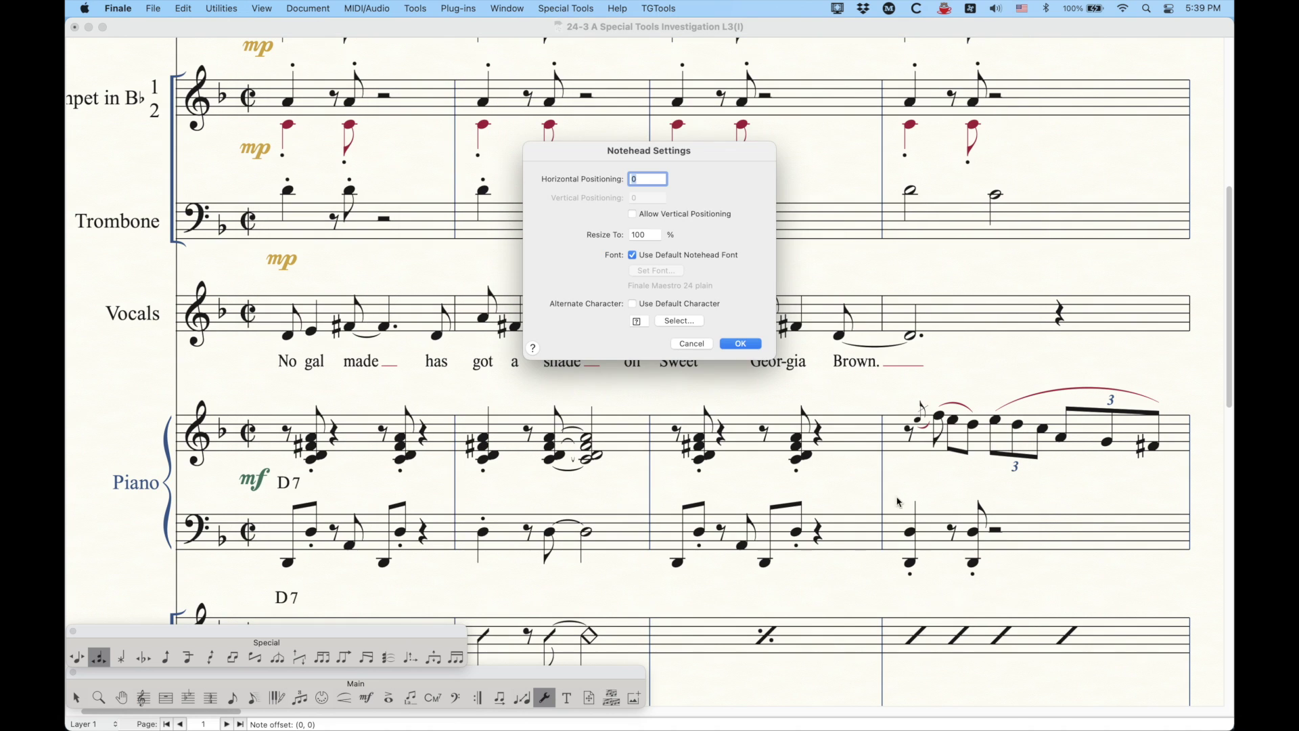
{"action": "left_click", "coordinate": [741, 345]}
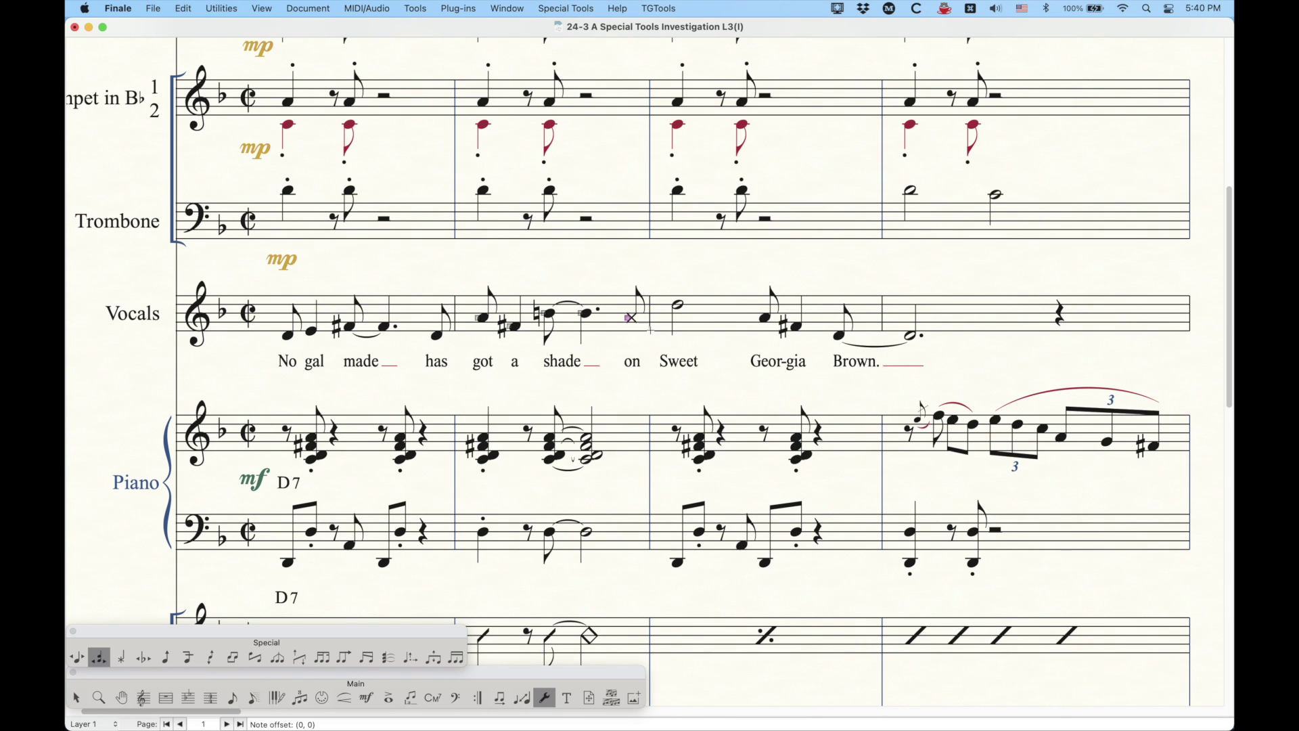
- Restore the default character for the last notehead in the Vocals staff's second measure in Notehead Settings
{"action": "key", "text": "Return"}
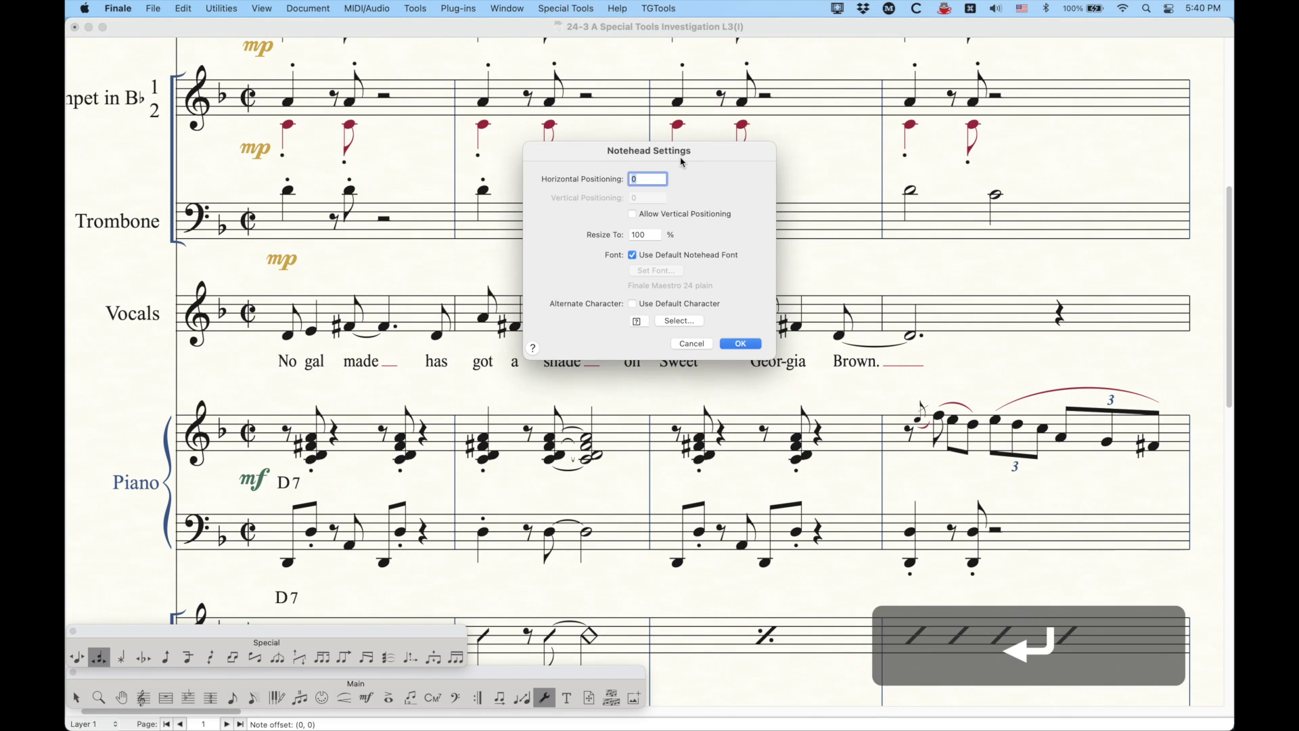
{"action": "left_click", "coordinate": [634, 305]}
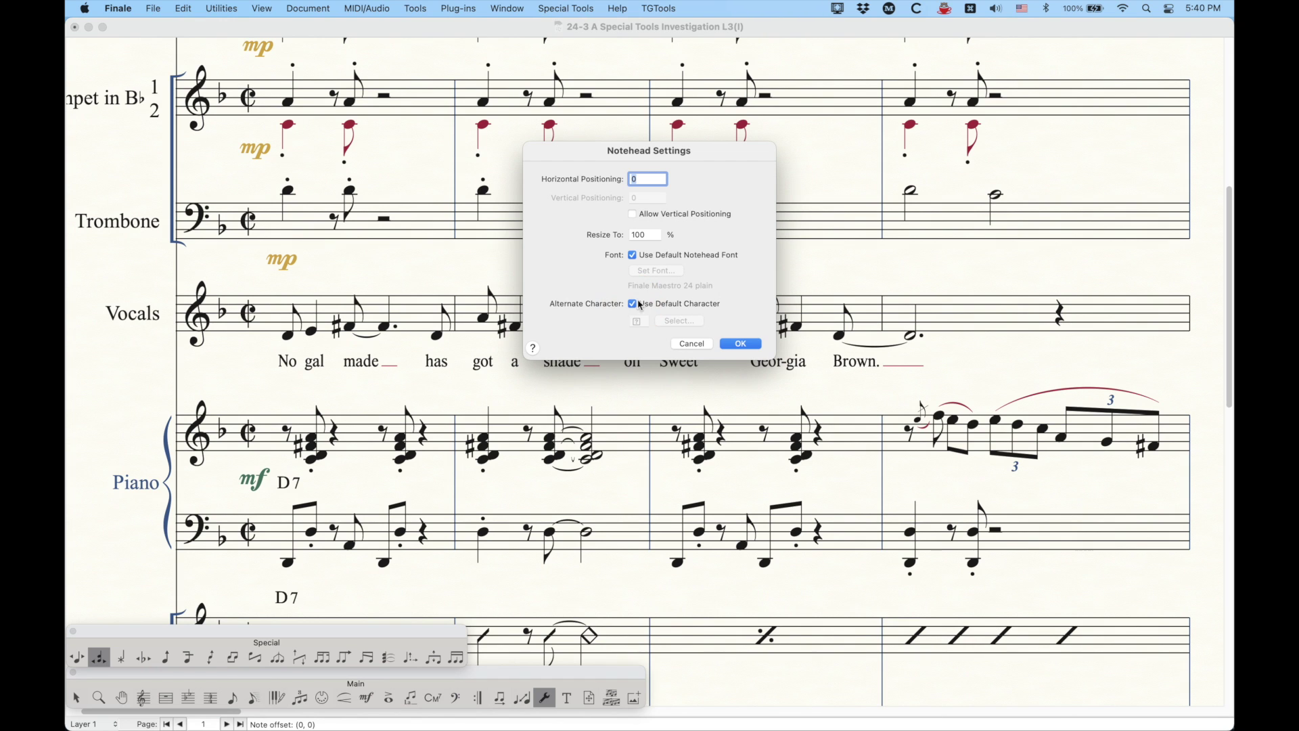
{"action": "left_click", "coordinate": [732, 344]}
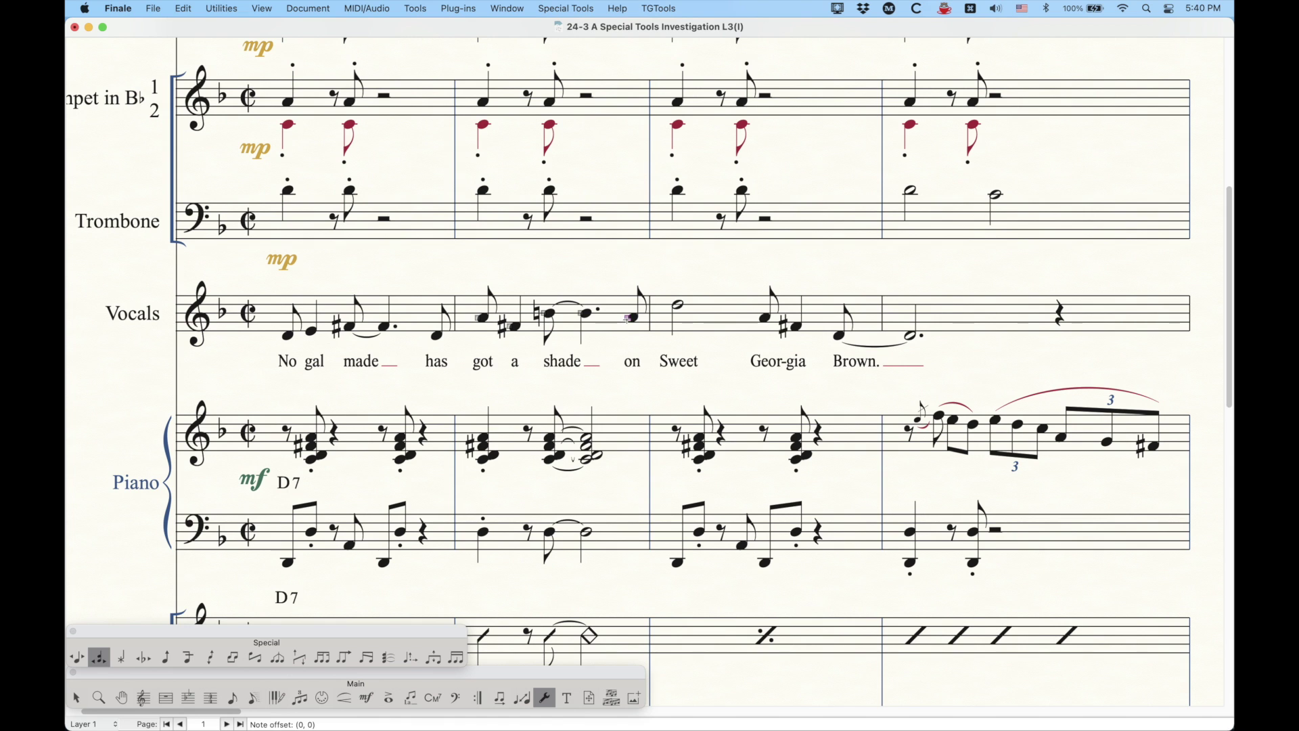
- Set the alternate character U+E0A9 again for the last notehead in the Vocals staff's second measure
{"action": "key", "text": "Return"}
{"action": "left_click", "coordinate": [667, 319]}
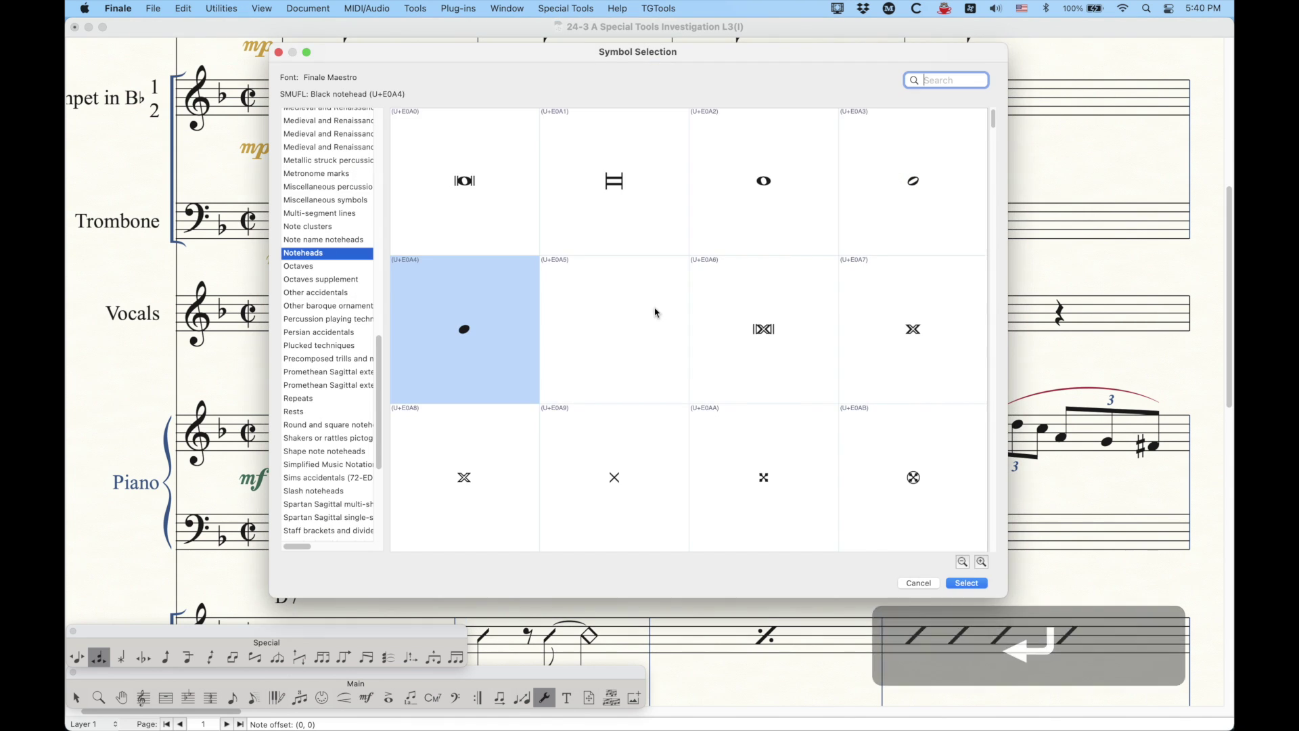
{"action": "left_click", "coordinate": [643, 498]}
{"action": "key", "text": "Return"}
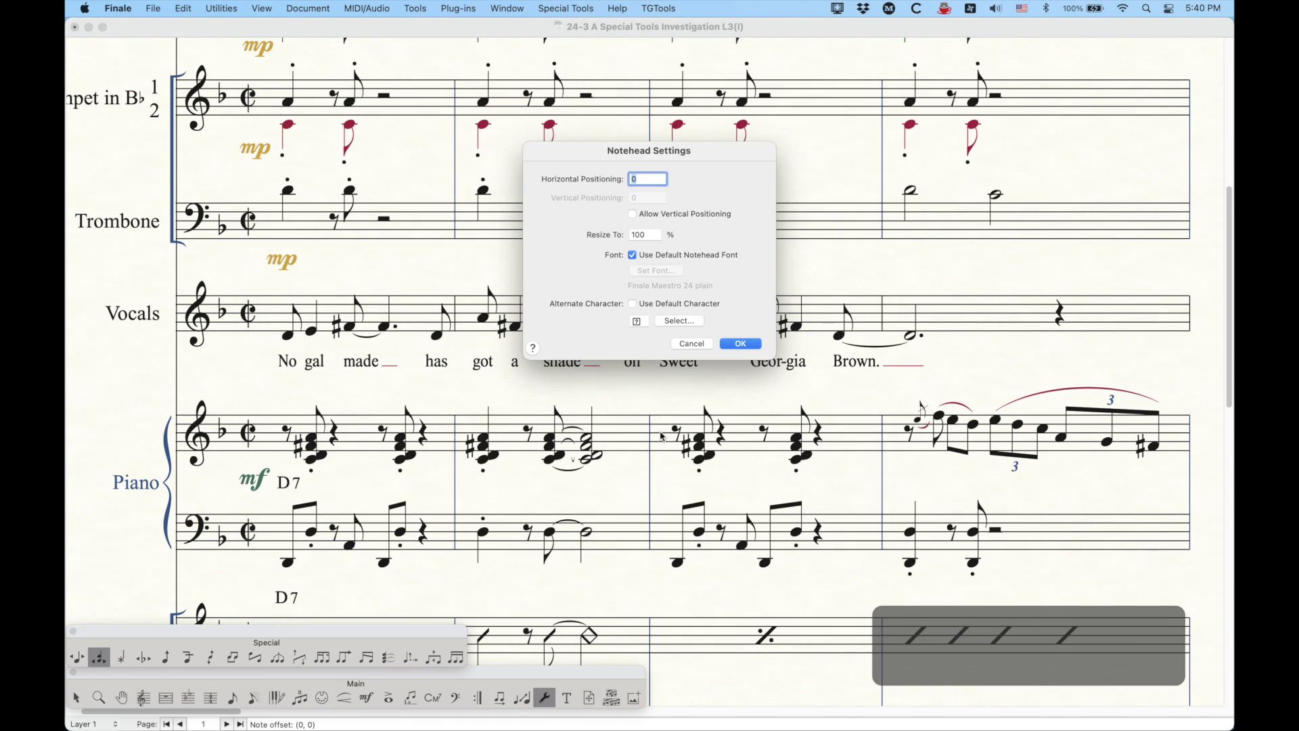
{"action": "left_click", "coordinate": [730, 345]}
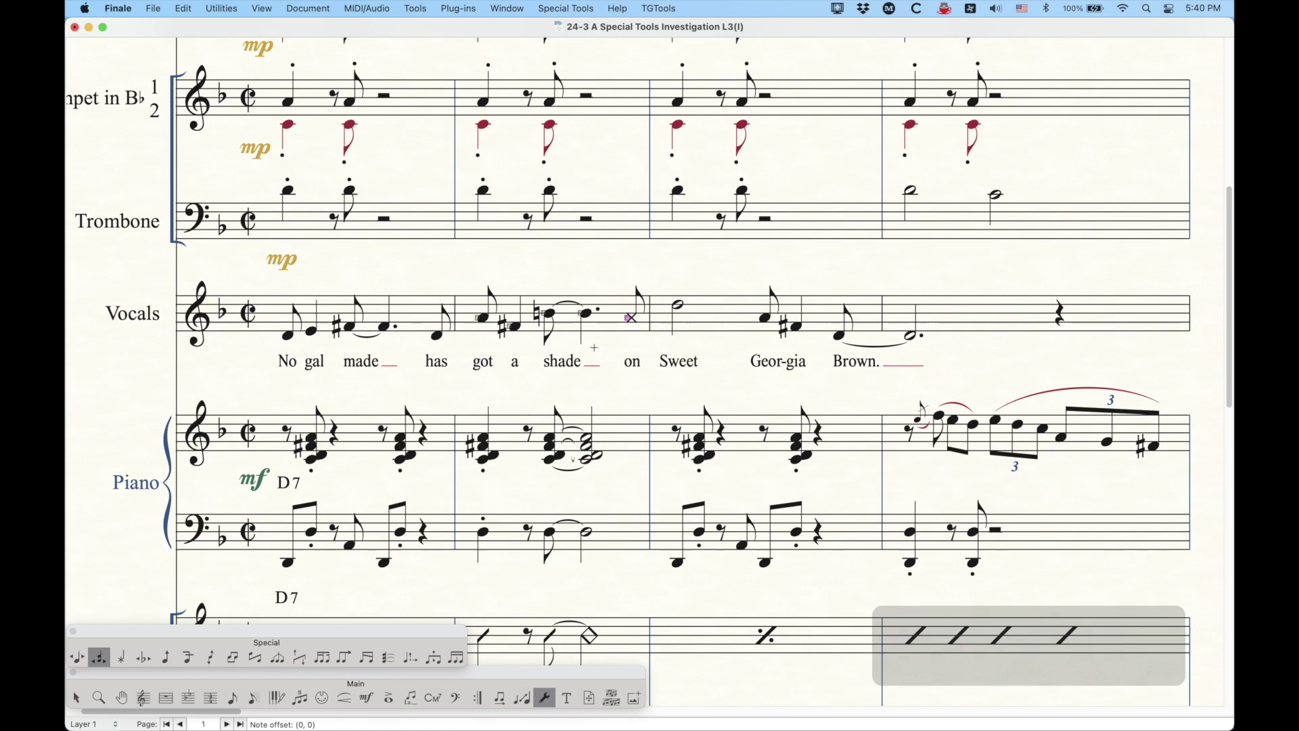
- Try to clear the X notehead from the last note in the Vocals staff's second measure
{"action": "right_click", "coordinate": [629, 318]}
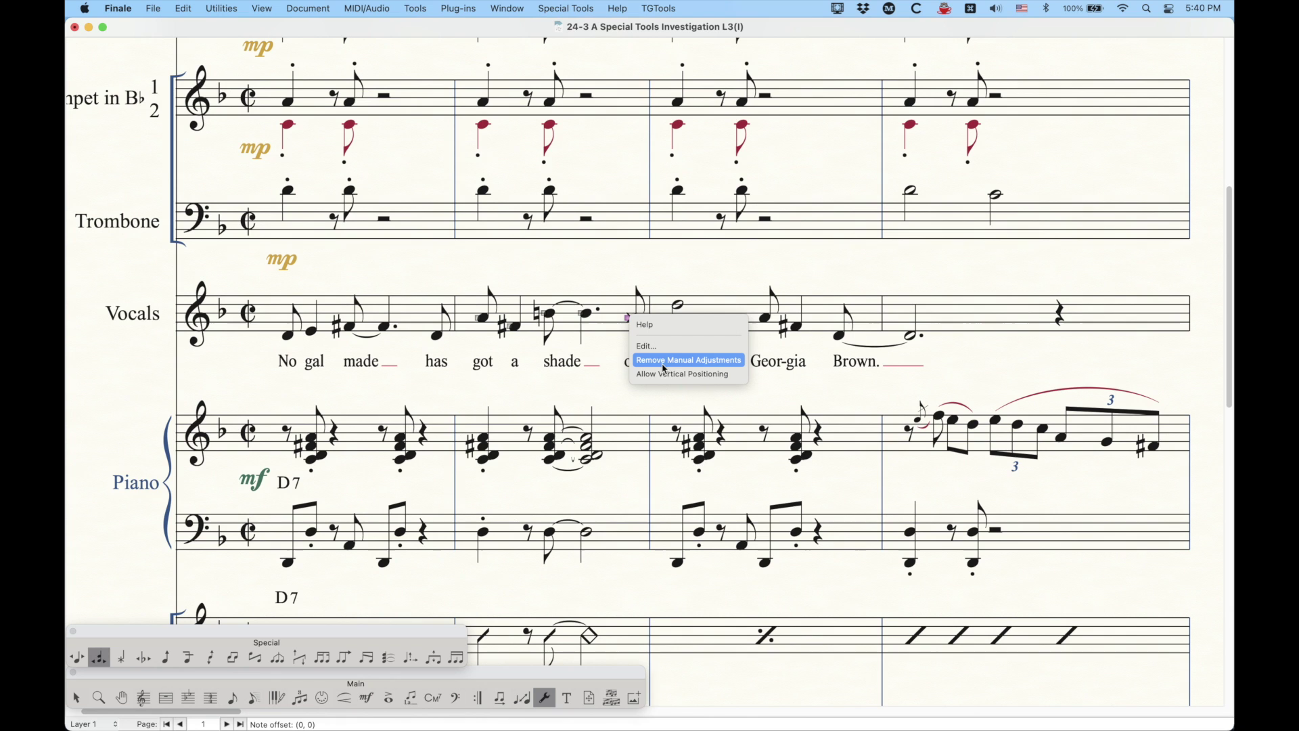
{"action": "left_click", "coordinate": [721, 369]}
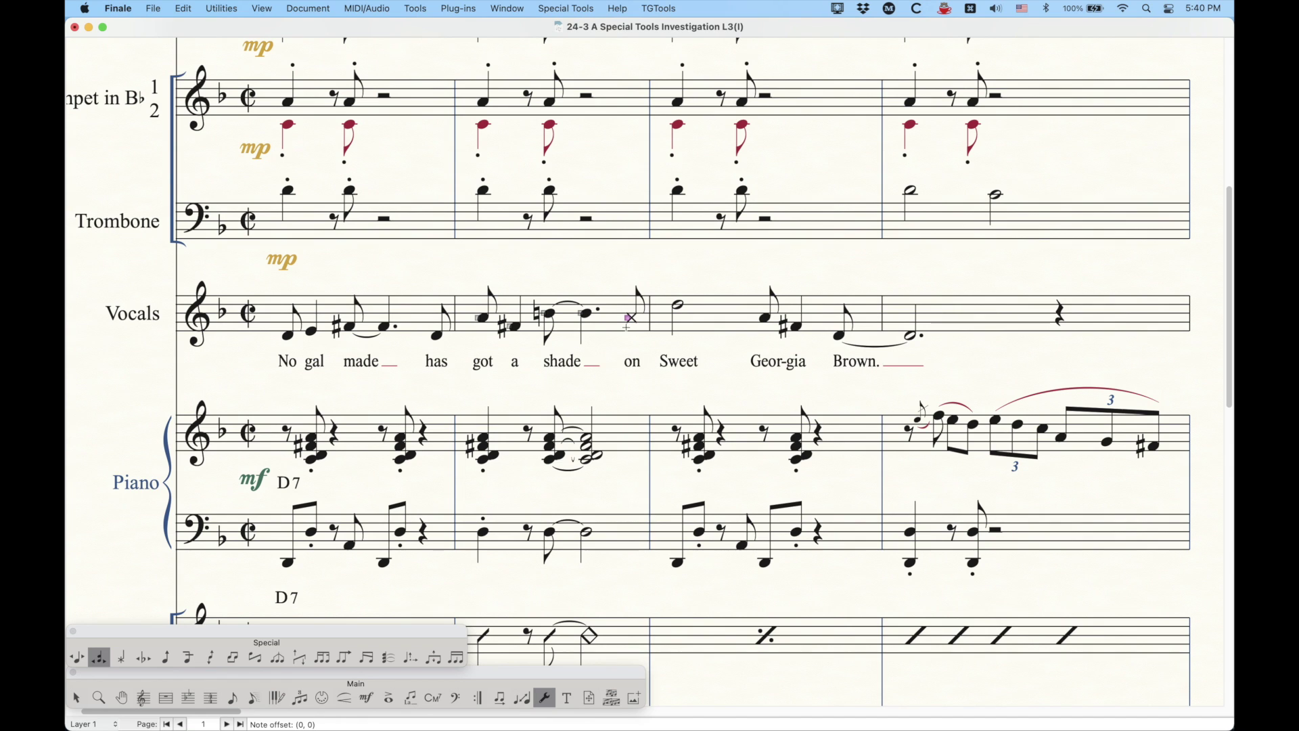
{"action": "key", "text": "BackSpace"}
{"action": "key", "text": "9"}
{"action": "key", "text": "backslash"}
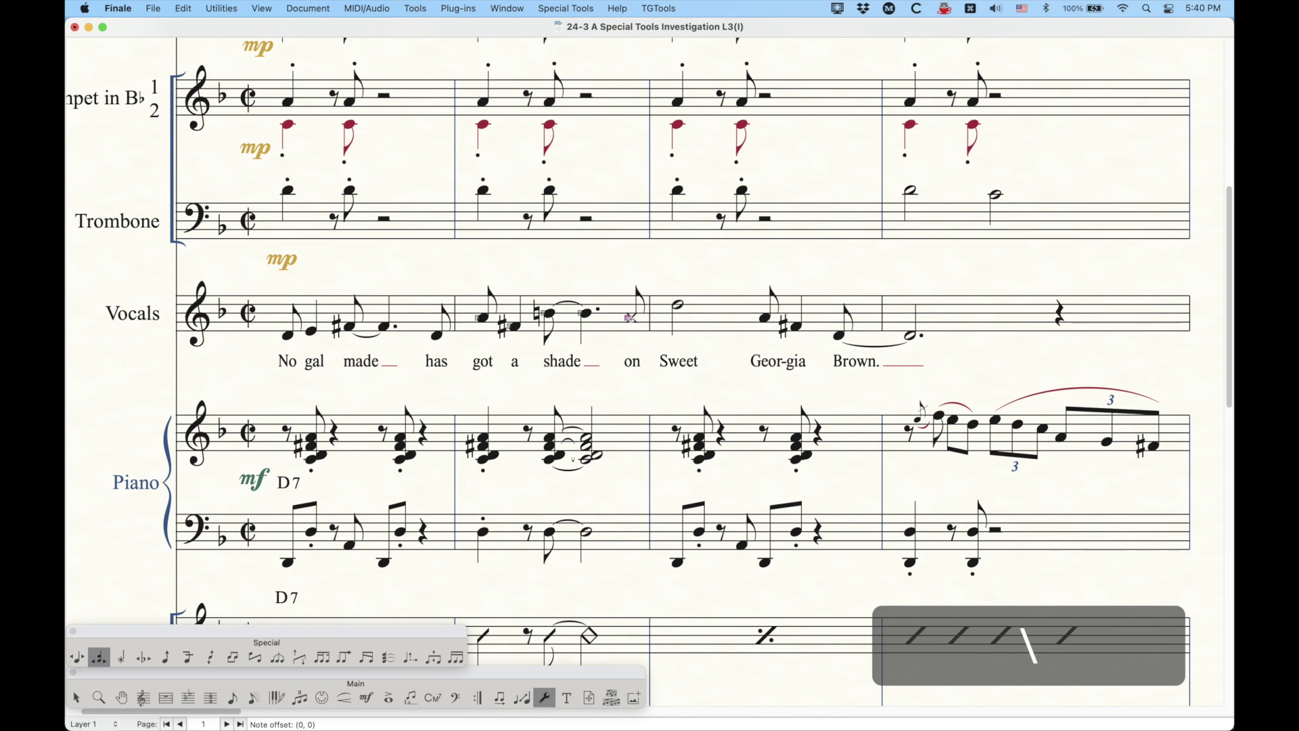
- Move the X notehead horizontally by about -0.118 away from its stem, and reset its position
{"action": "left_click_drag", "start_coordinate": [630, 317], "coordinate": [618, 316]}
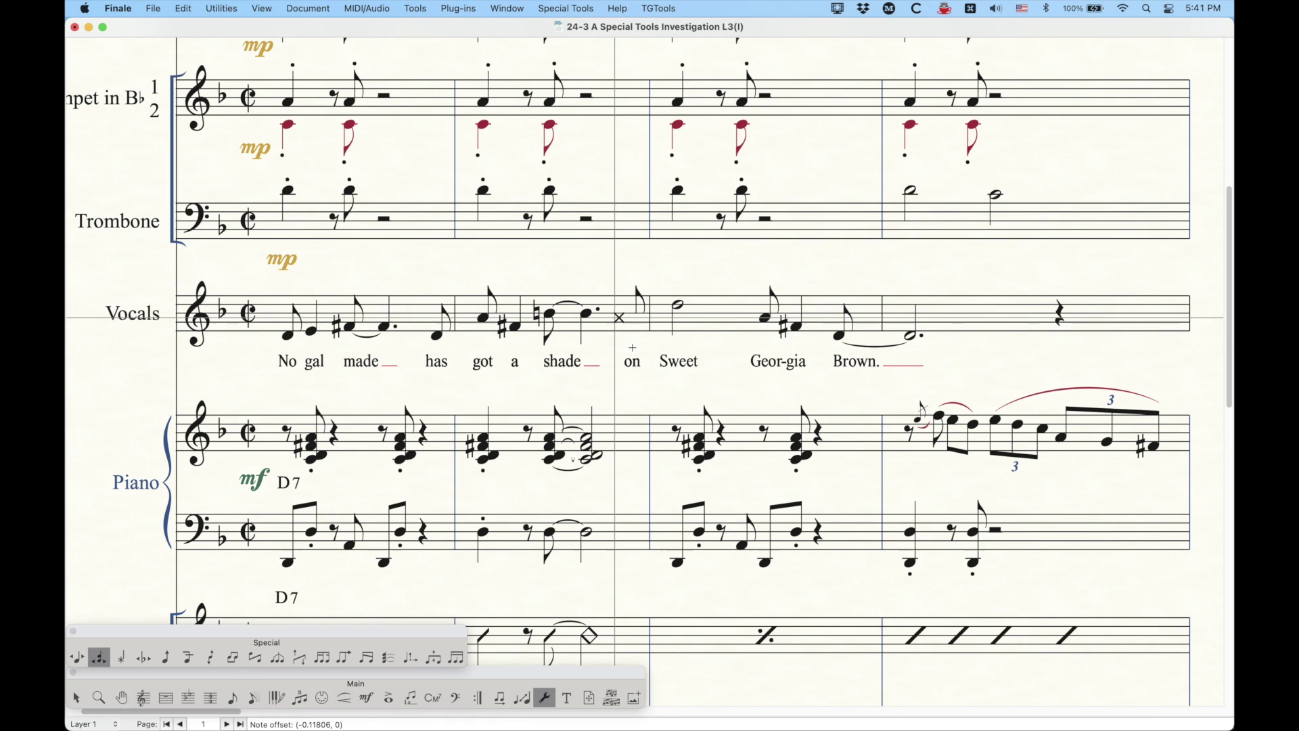
{"action": "key", "text": "BackSpace"}
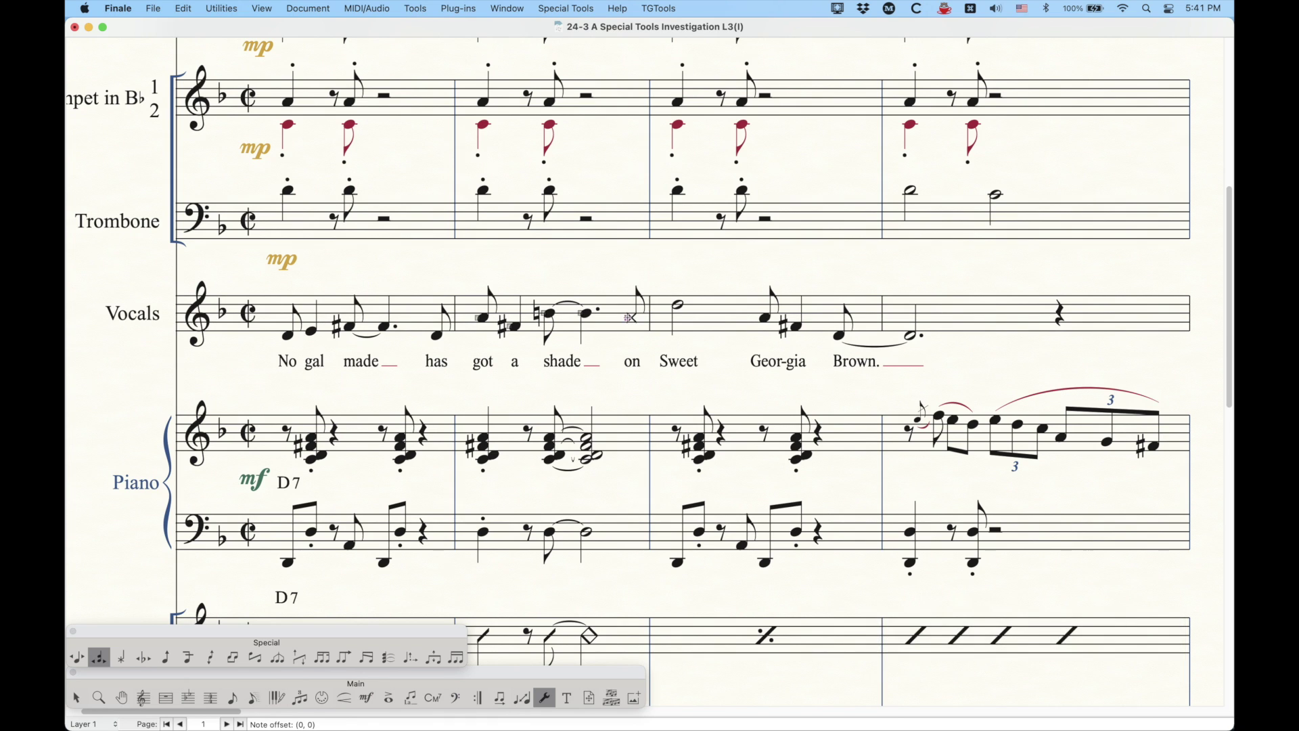
- Remove the manual adjustments from the X notehead above "on", and check its Notehead Settings without changing them
{"action": "right_click", "coordinate": [630, 318]}
{"action": "left_click", "coordinate": [655, 369]}
{"action": "key", "text": "Return"}
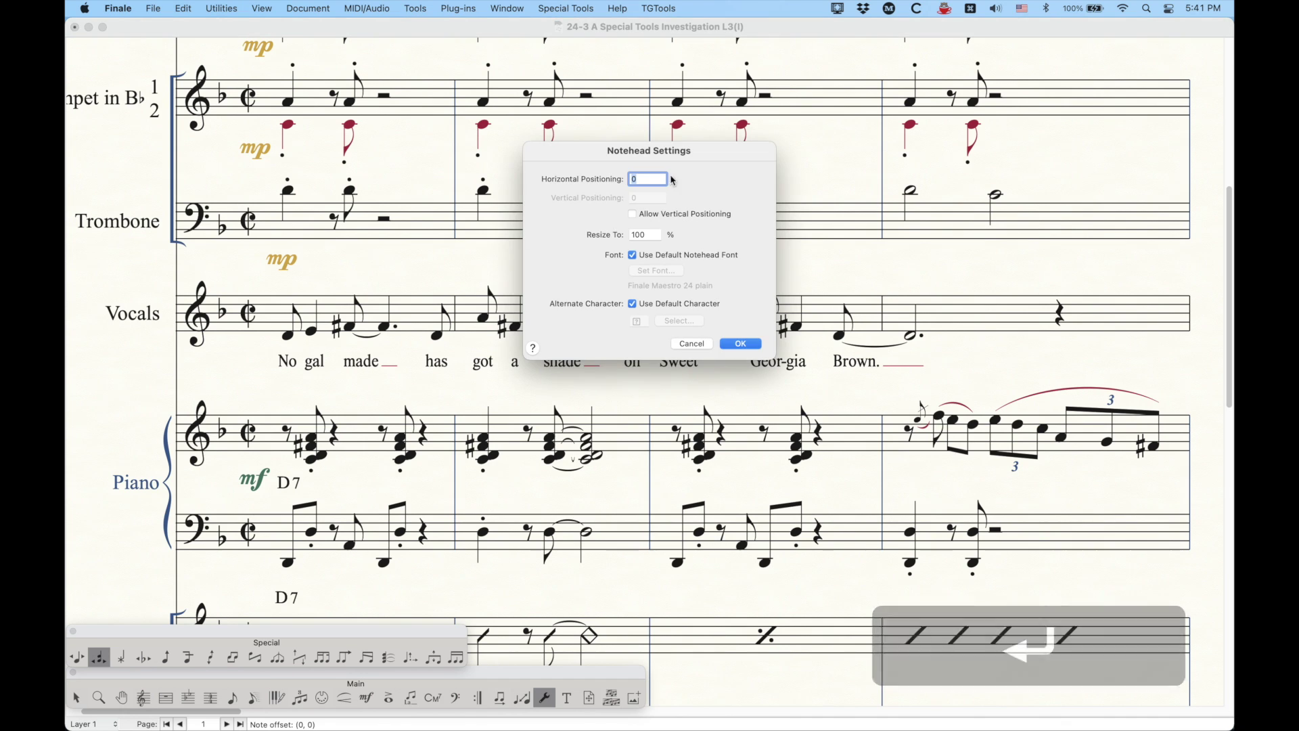
{"action": "left_click", "coordinate": [692, 343]}
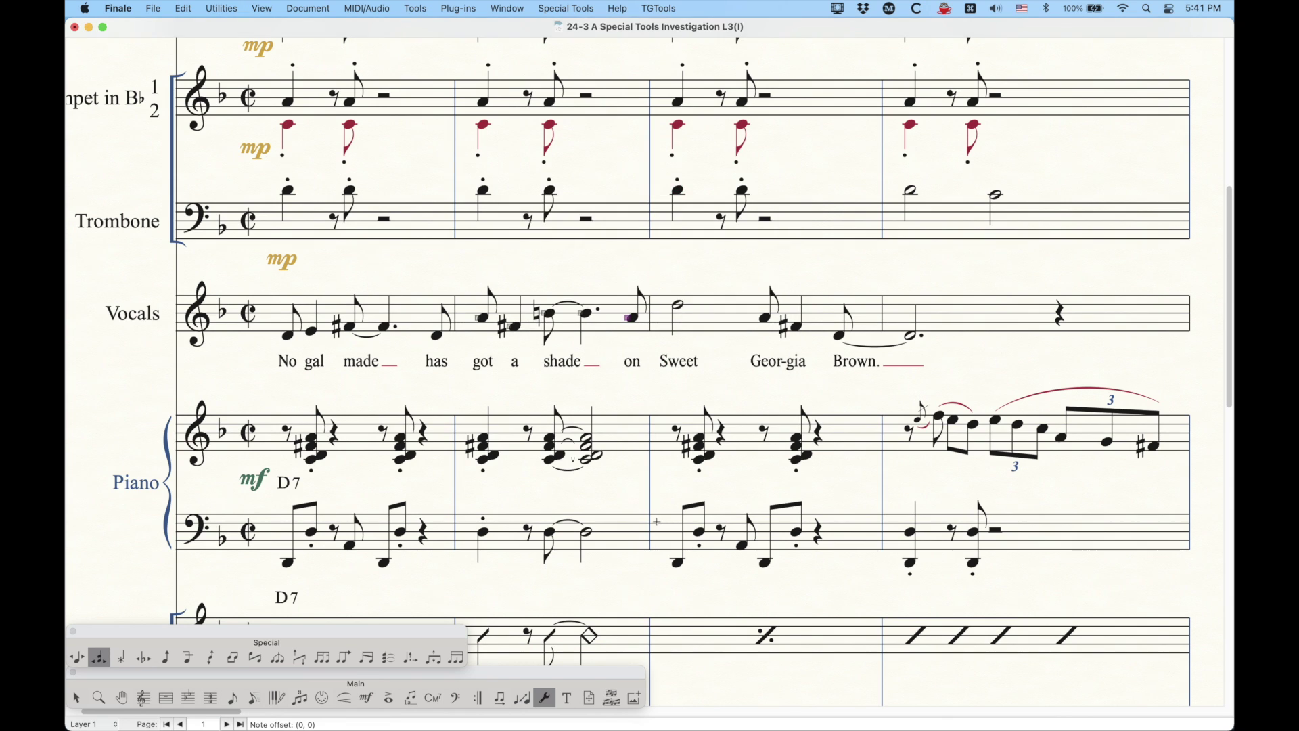
- With the Note Shape tool, set the horizontal positioning of the notehead above "on" to -.05 in Notehead Settings
{"action": "left_click", "coordinate": [122, 657]}
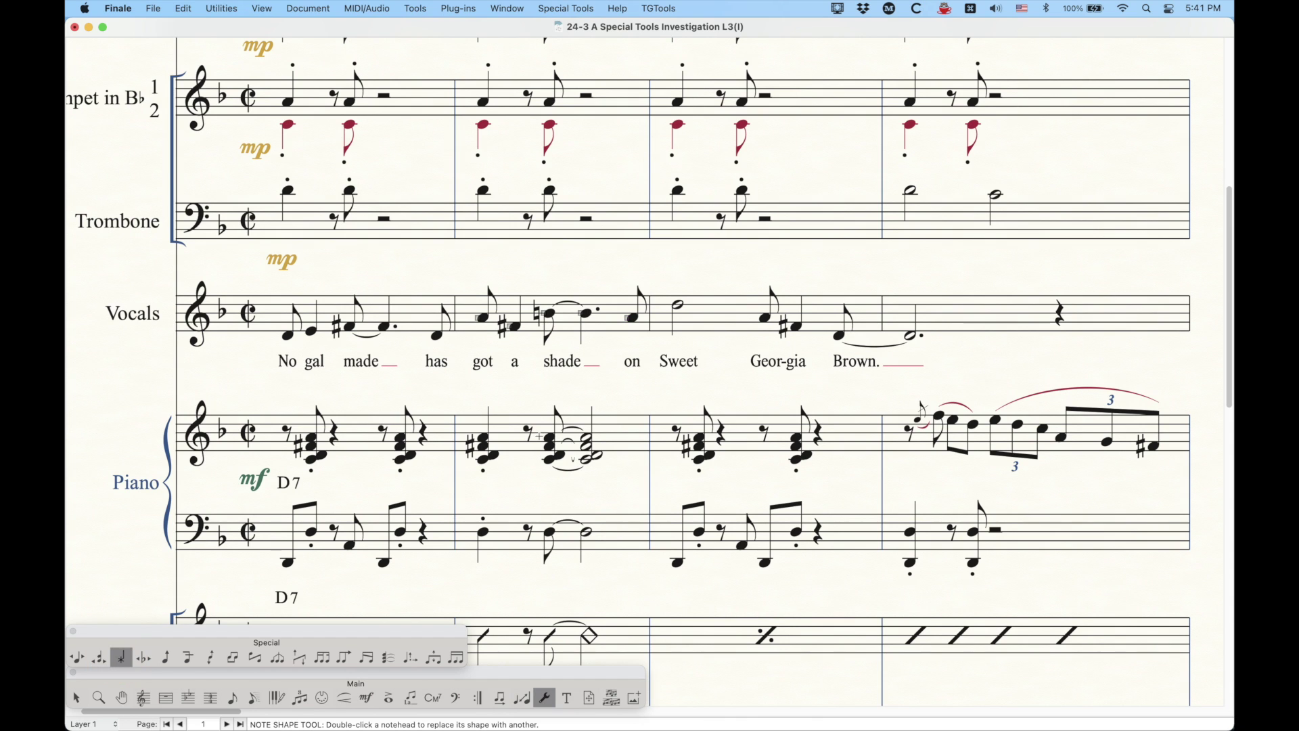
{"action": "scroll", "coordinate": [568, 452], "scroll_direction": "right", "scroll_amount": 1}
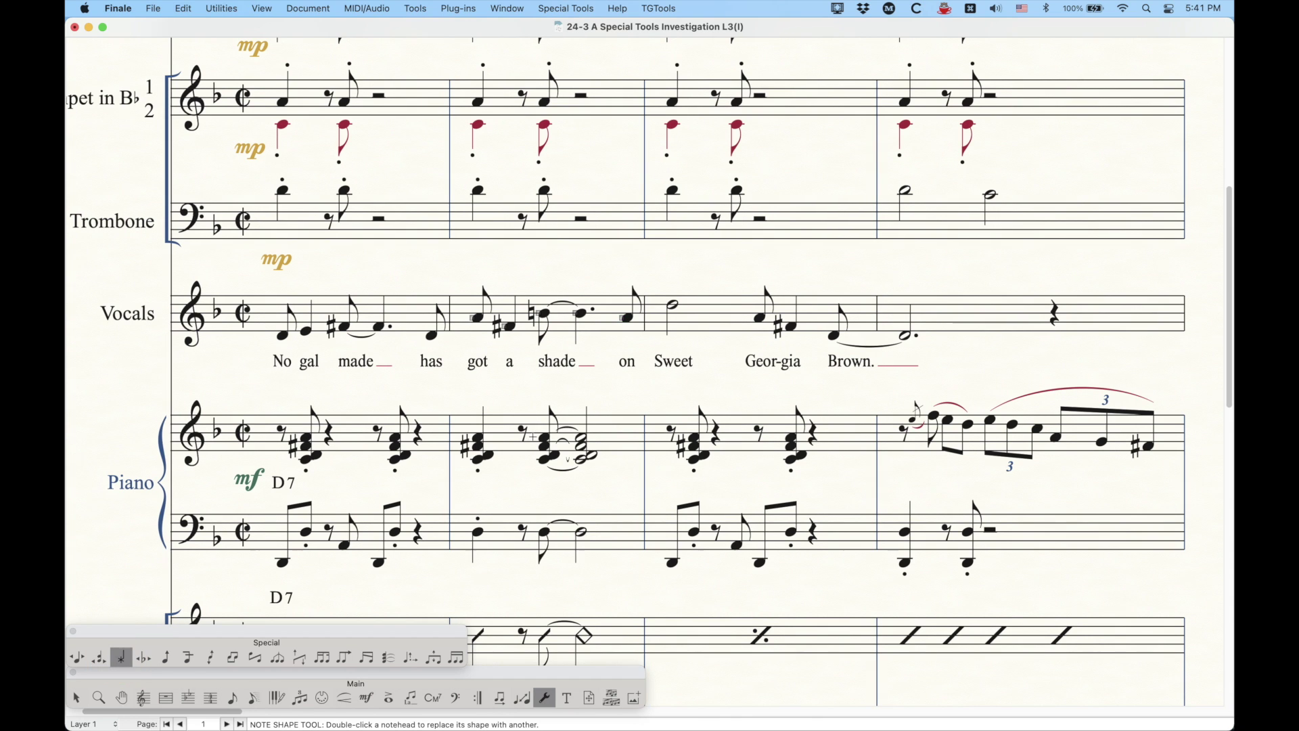
{"action": "left_click", "coordinate": [623, 317]}
{"action": "left_click", "coordinate": [621, 316]}
{"action": "right_click", "coordinate": [623, 317]}
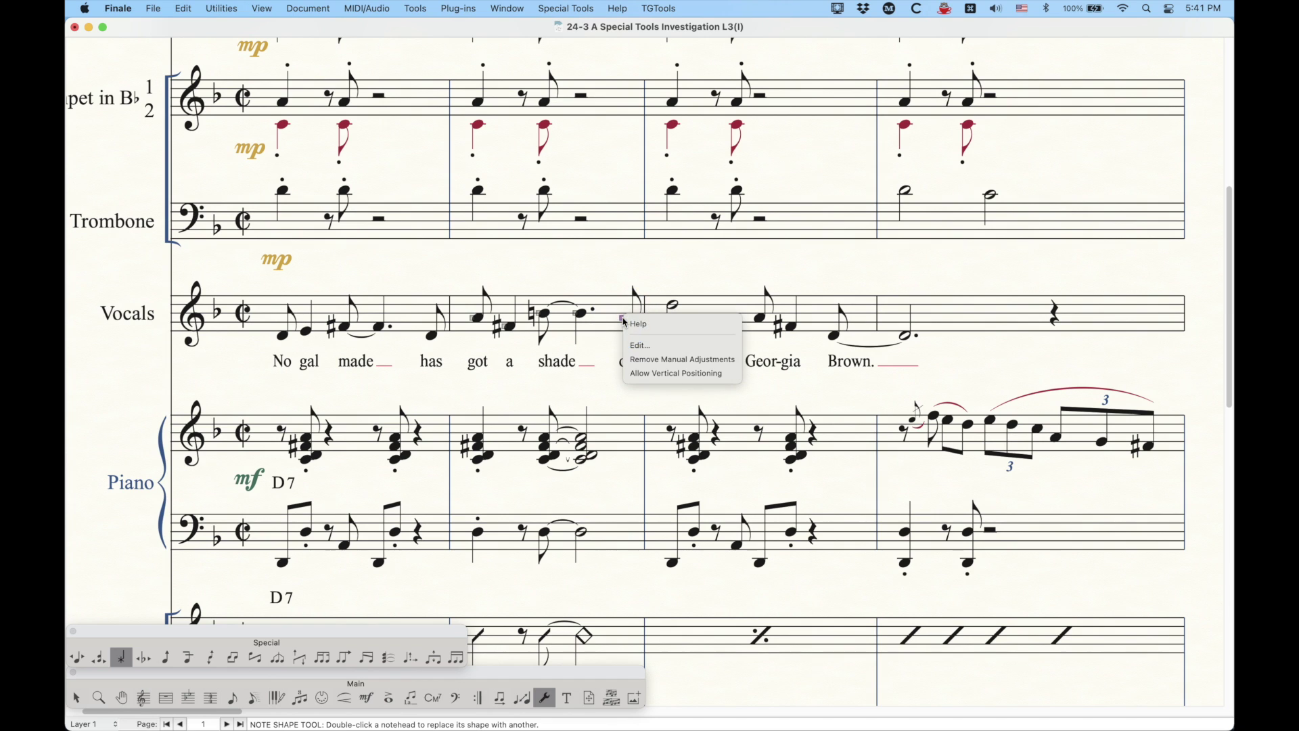
{"action": "left_click", "coordinate": [658, 346]}
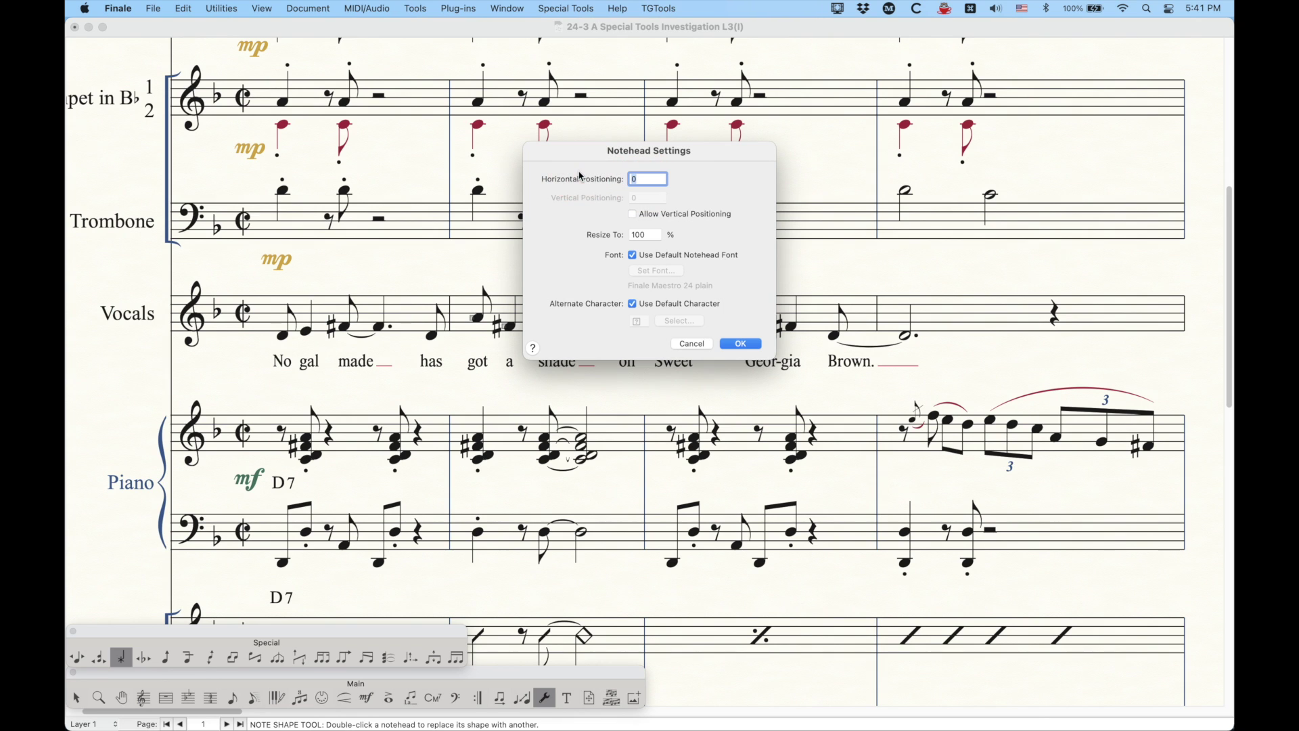
{"action": "type", "text": "-.05"}
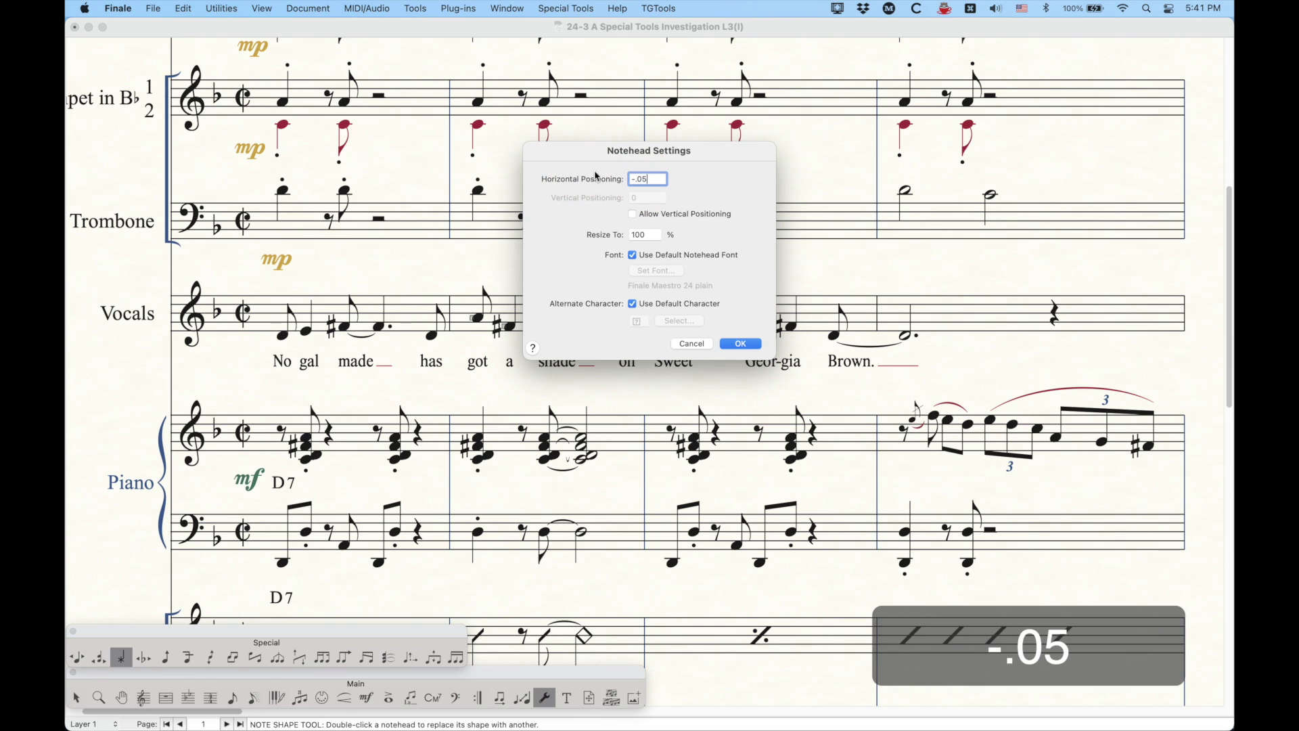
{"action": "left_click", "coordinate": [742, 344]}
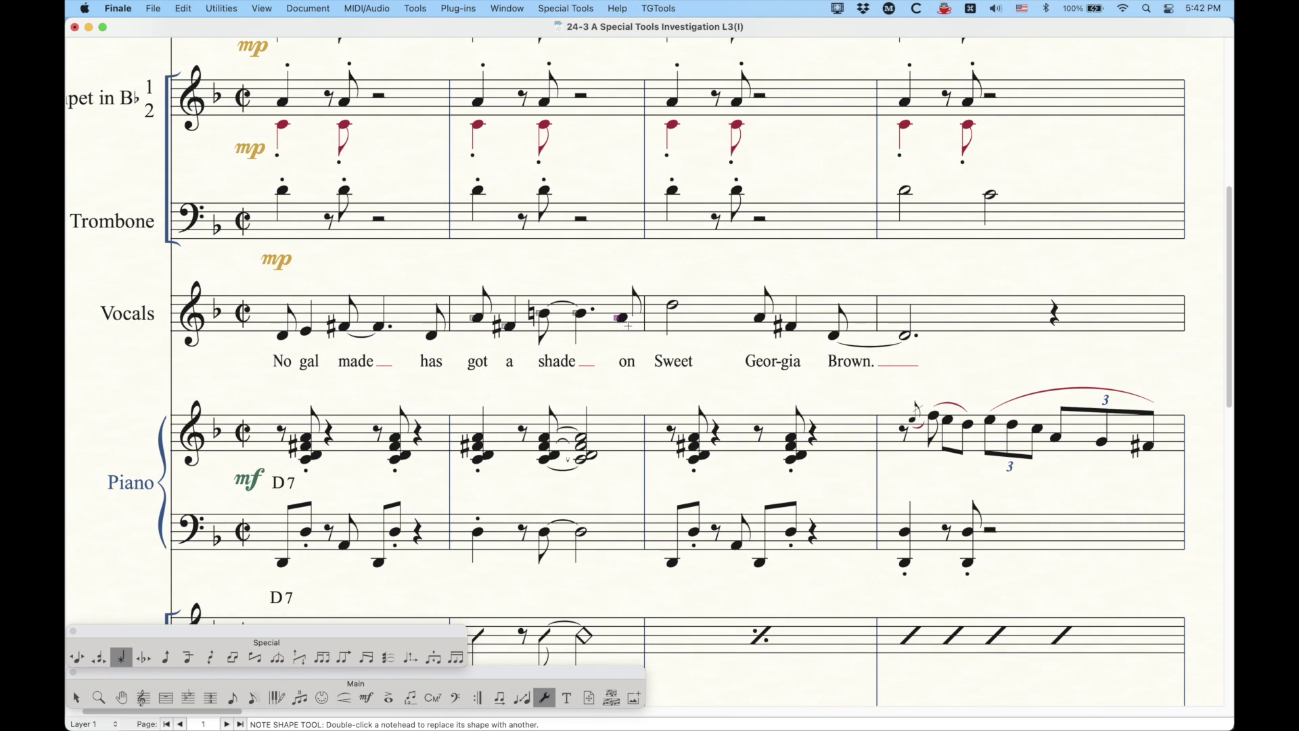
- Remove the horizontal offset from the notehead above "on", and check its Notehead Settings without changing them
{"action": "key", "text": "BackSpace"}
{"action": "right_click", "coordinate": [617, 318]}
{"action": "left_click", "coordinate": [647, 357]}
{"action": "right_click", "coordinate": [620, 319]}
{"action": "left_click", "coordinate": [649, 347]}
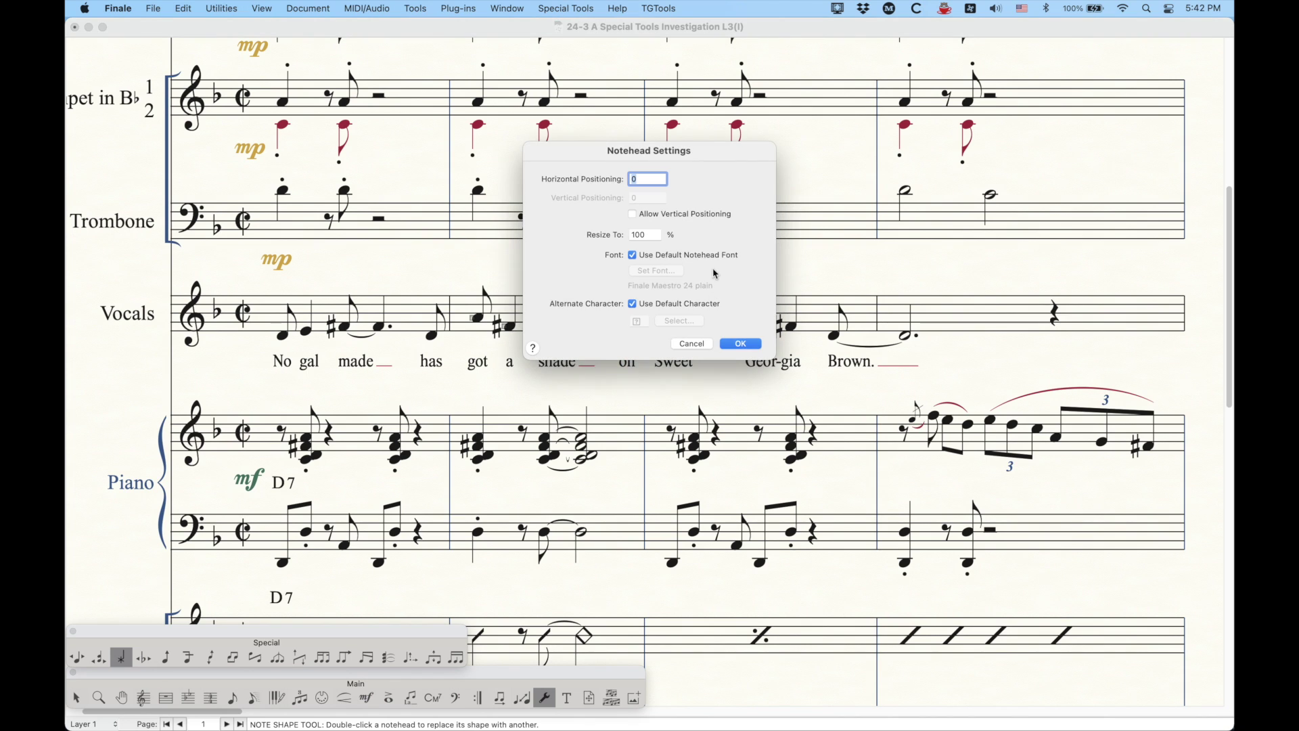
{"action": "left_click", "coordinate": [692, 344]}
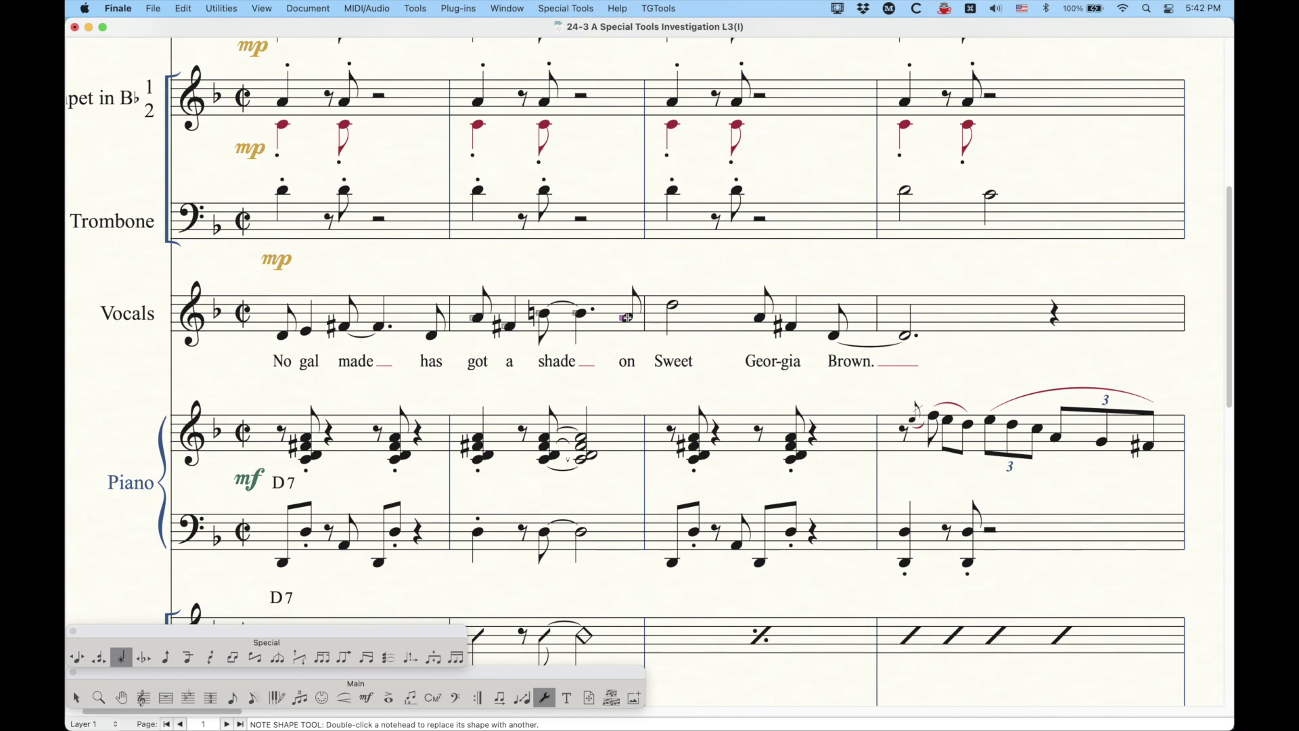
- Replace the notehead above "on" with the alternate X character U+E0A8 using the Note Shape tool's Notehead Settings
{"action": "right_click", "coordinate": [622, 318]}
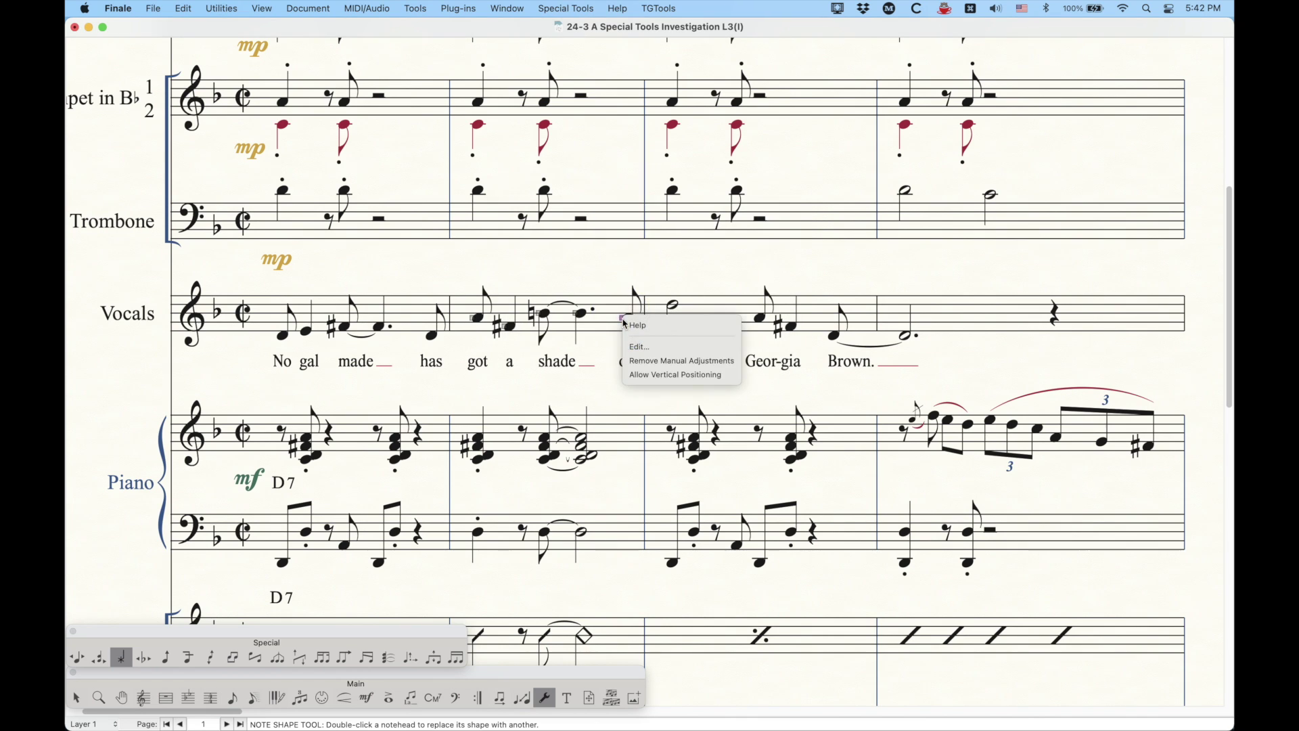
{"action": "left_click", "coordinate": [639, 346]}
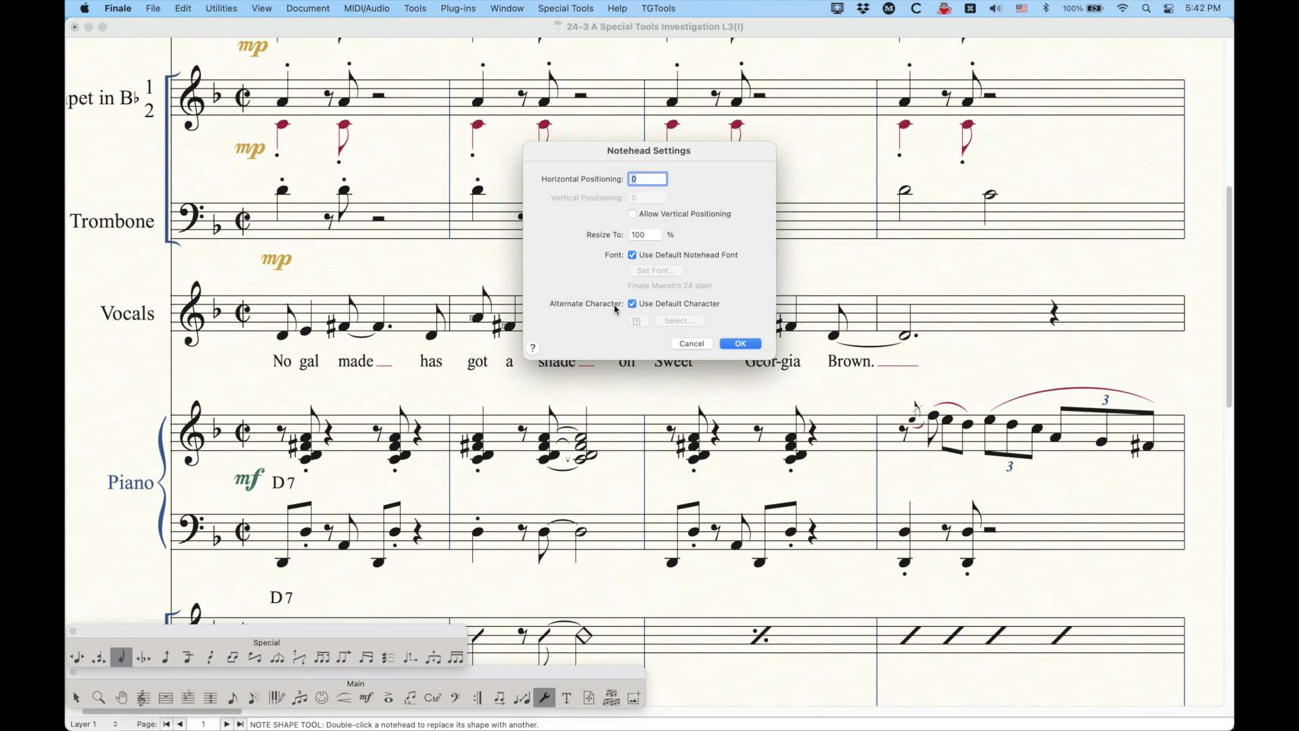
{"action": "left_click", "coordinate": [634, 305]}
{"action": "left_click", "coordinate": [675, 320]}
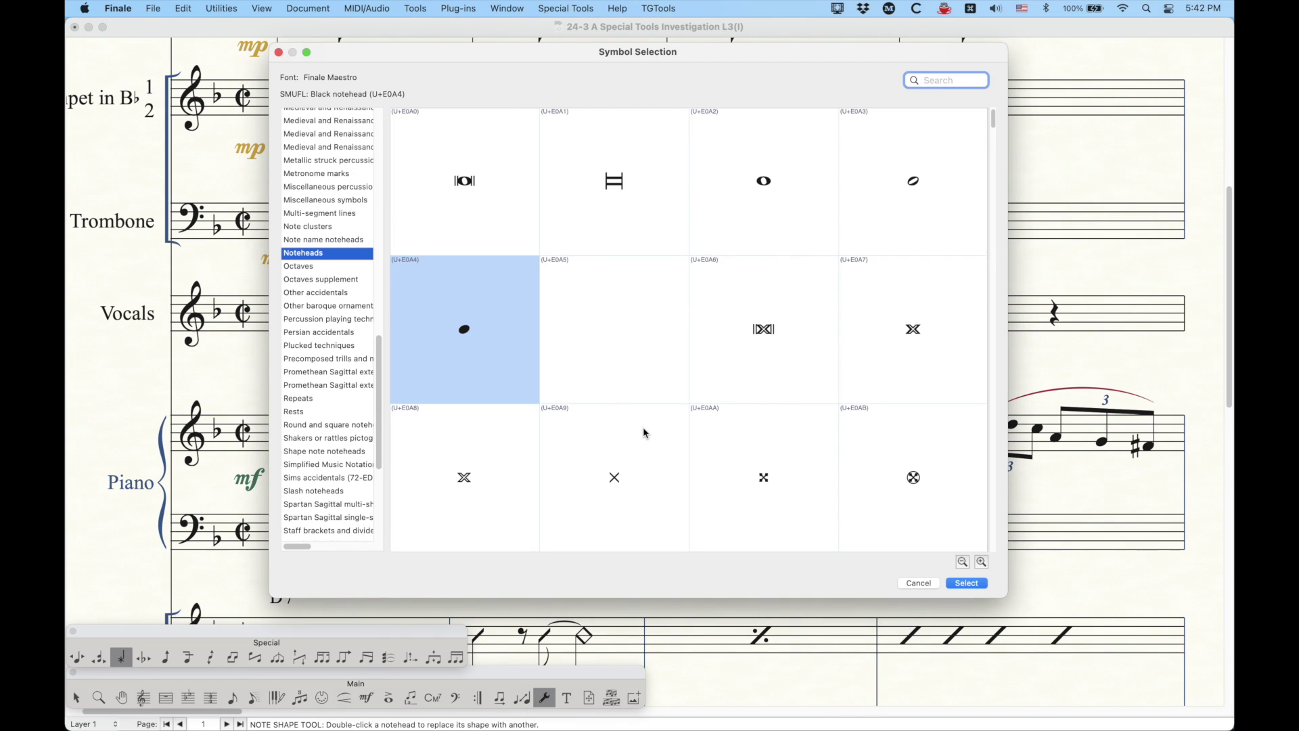
{"action": "scroll", "coordinate": [644, 433], "scroll_direction": "down", "scroll_amount": 2}
{"action": "scroll", "coordinate": [644, 433], "scroll_direction": "up", "scroll_amount": 2}
{"action": "double_click", "coordinate": [490, 489]}
{"action": "key", "text": "Return"}
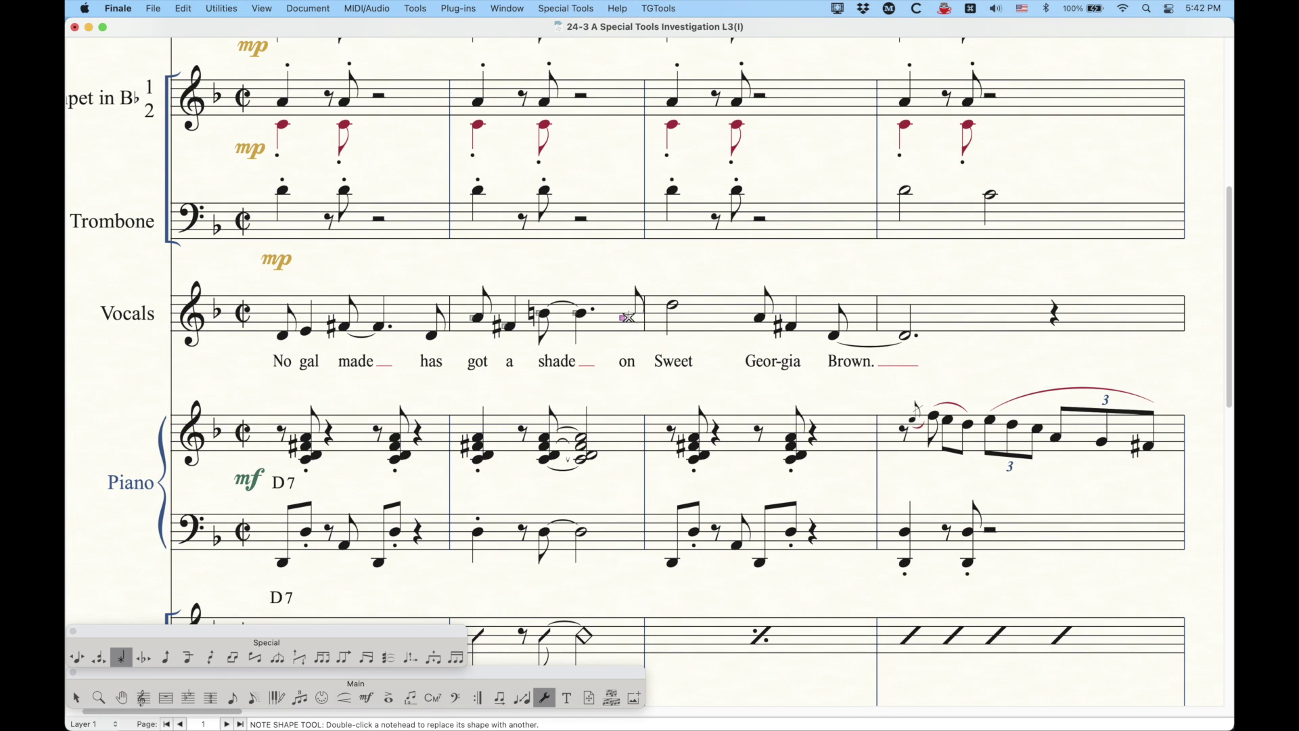
- Restore the default notehead above "on", and look through its alternate characters from Notehead Settings without changing them
{"action": "key", "text": "BackSpace"}
{"action": "right_click", "coordinate": [623, 317]}
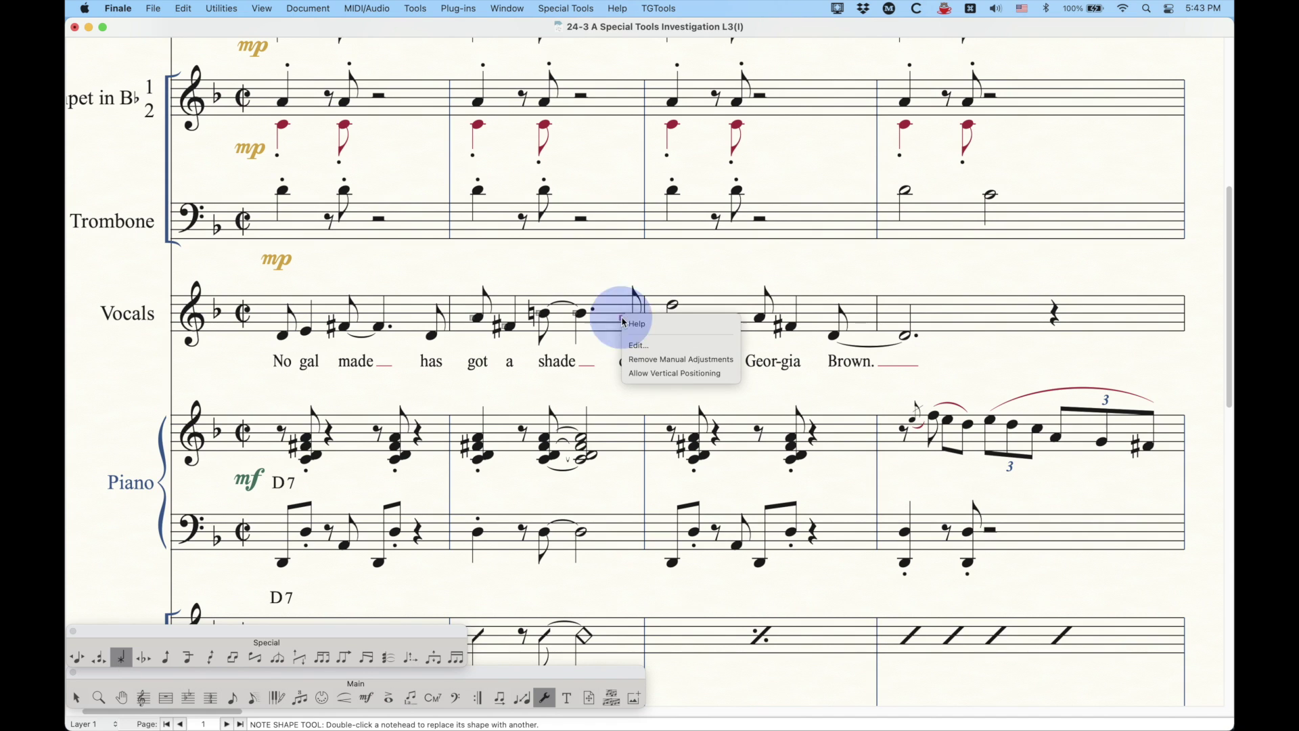
{"action": "left_click", "coordinate": [647, 342]}
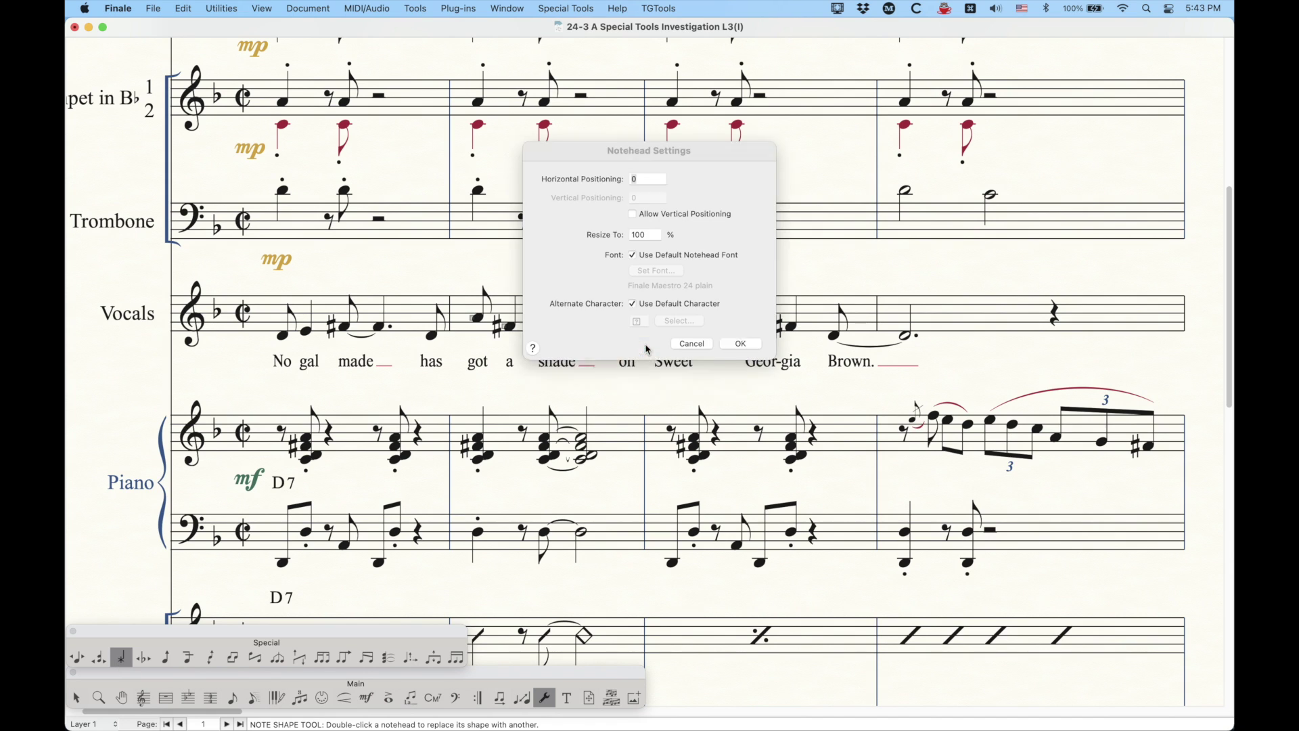
{"action": "left_click", "coordinate": [646, 304]}
{"action": "left_click", "coordinate": [673, 321]}
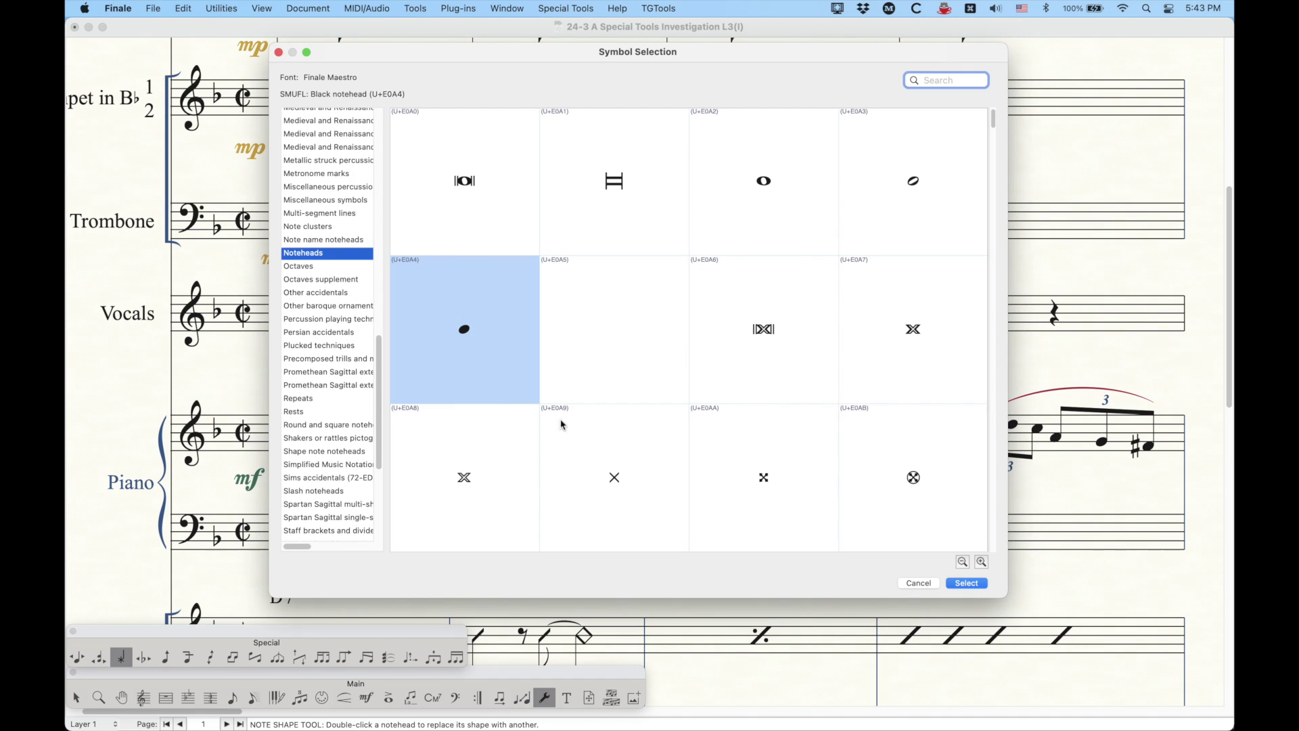
{"action": "left_click", "coordinate": [919, 583]}
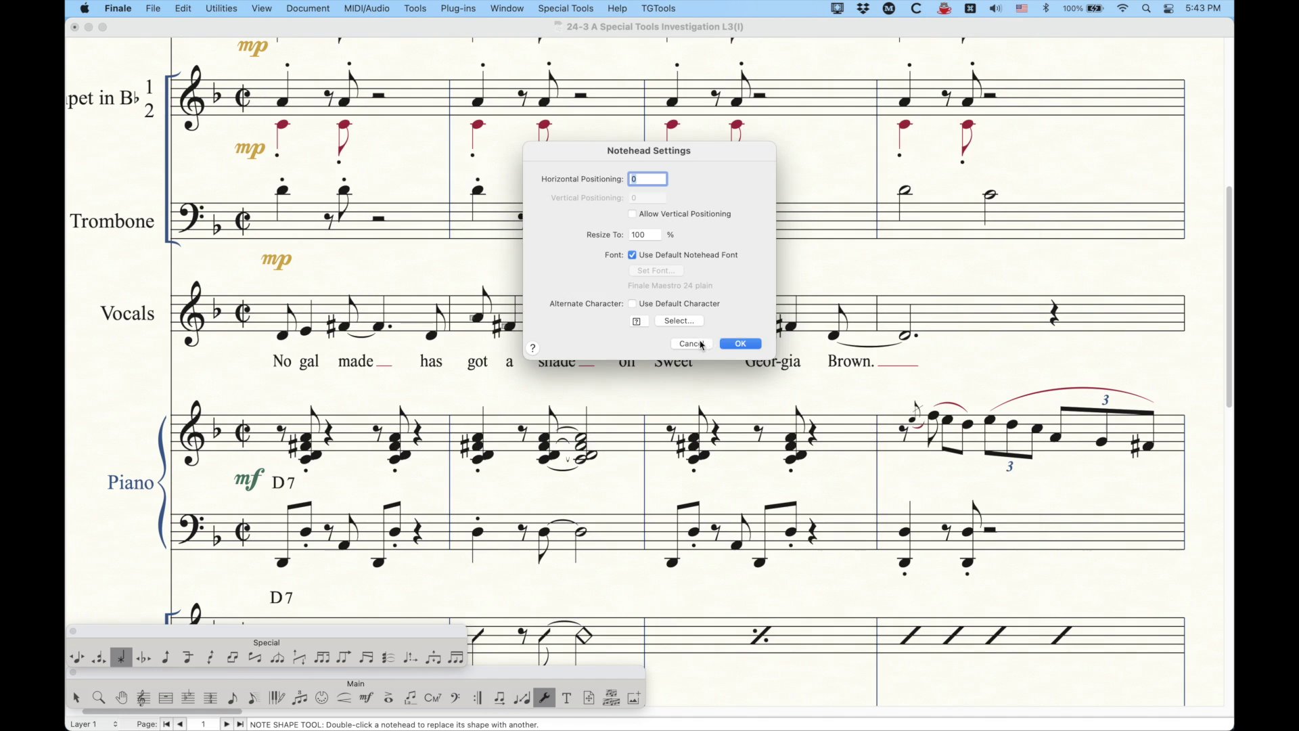
{"action": "left_click", "coordinate": [703, 344]}
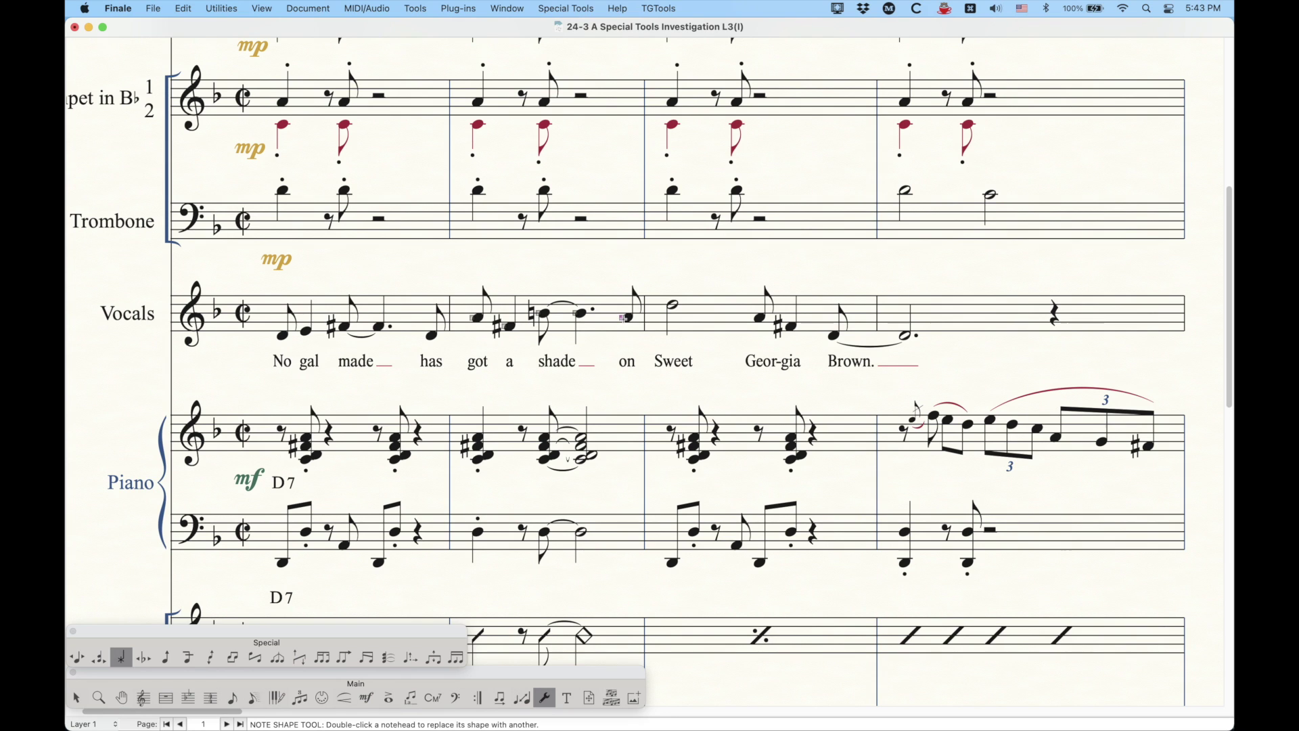
- Open the notehead characters for the note above "on" and replace its shape with the X notehead black (U+E0A9)
{"action": "double_click", "coordinate": [623, 318]}
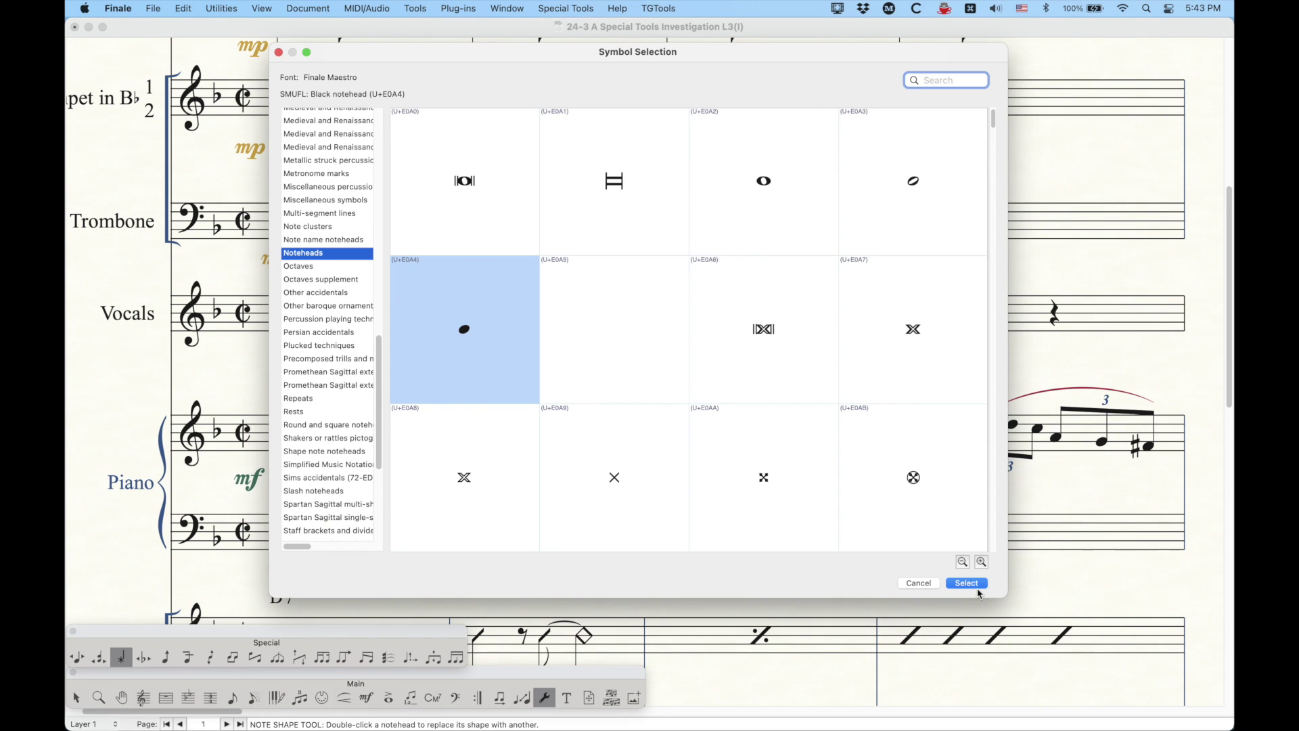
{"action": "left_click", "coordinate": [920, 583]}
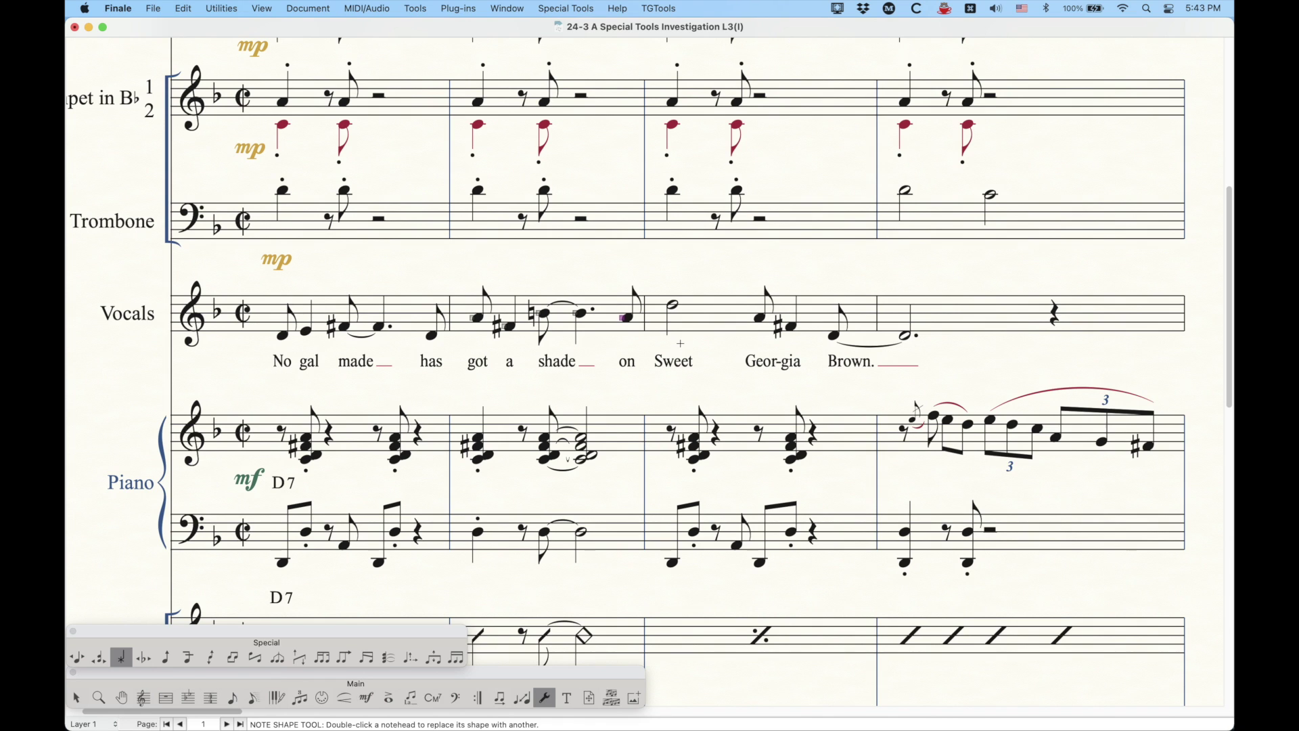
{"action": "key", "text": "Return"}
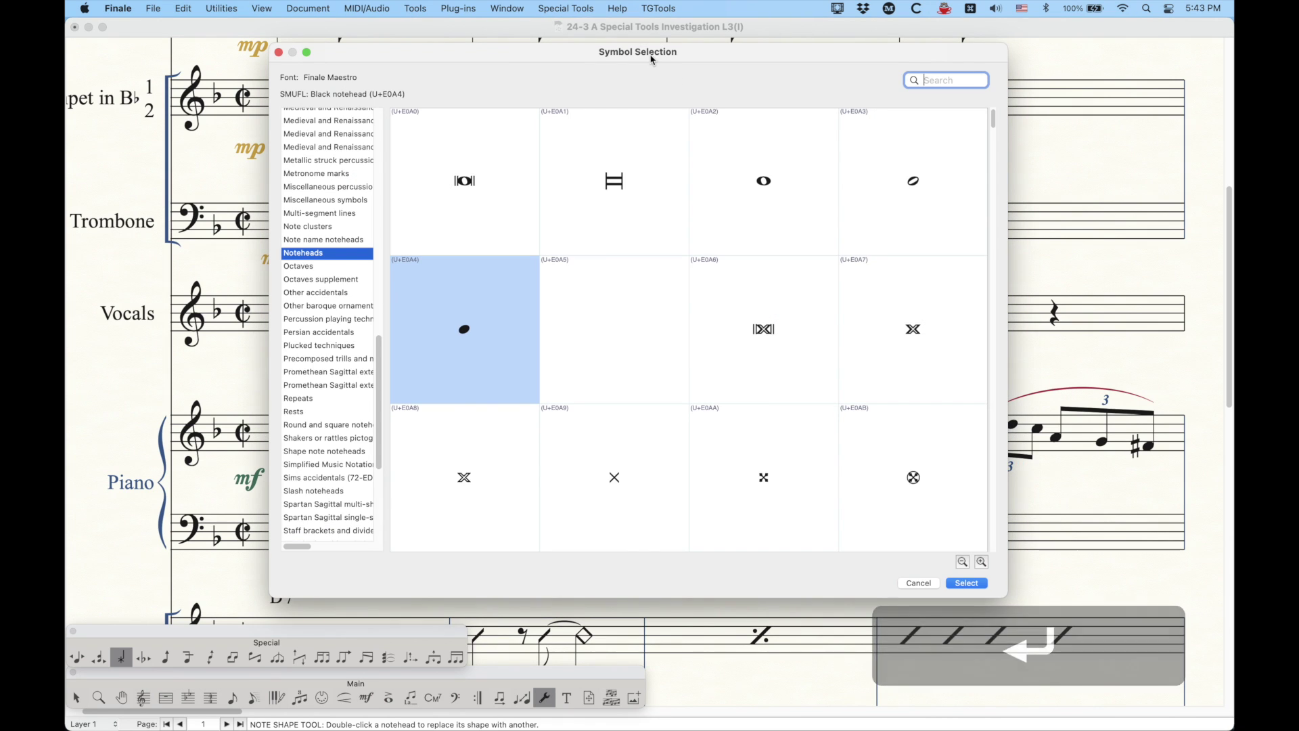
{"action": "left_click", "coordinate": [623, 472]}
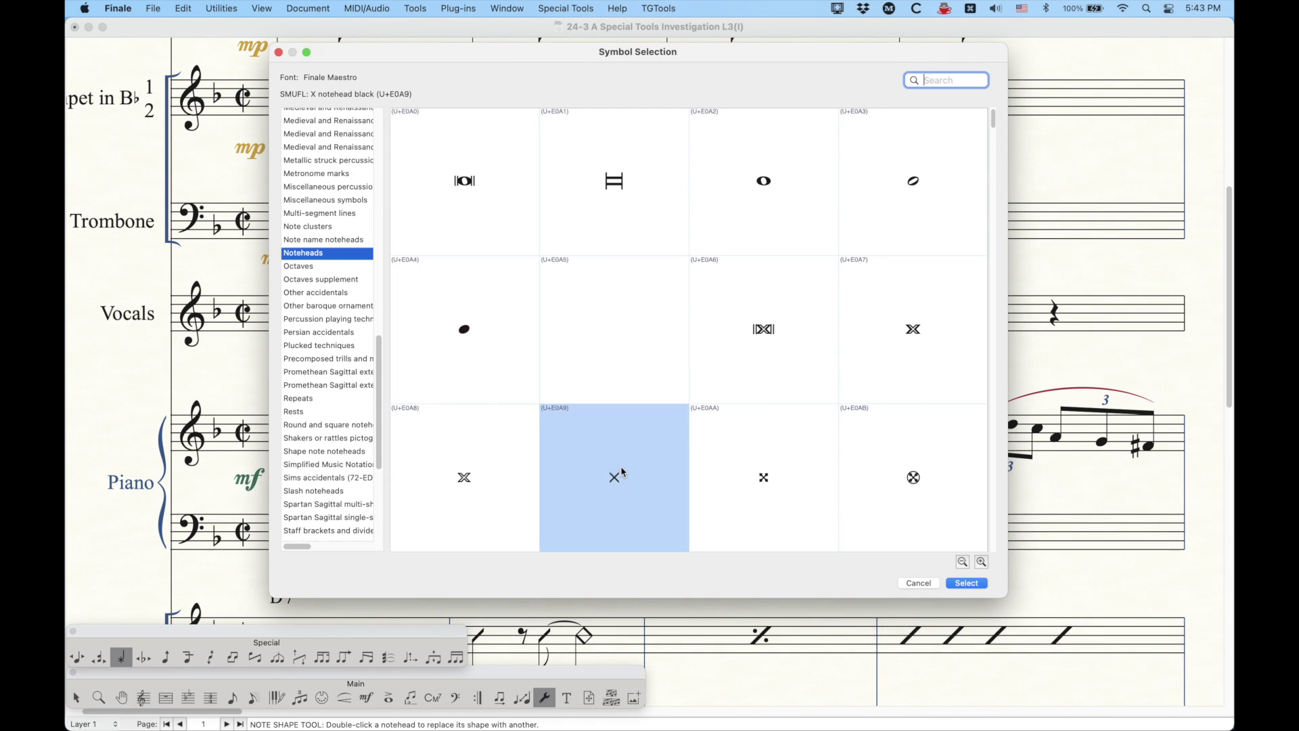
{"action": "key", "text": "Return"}
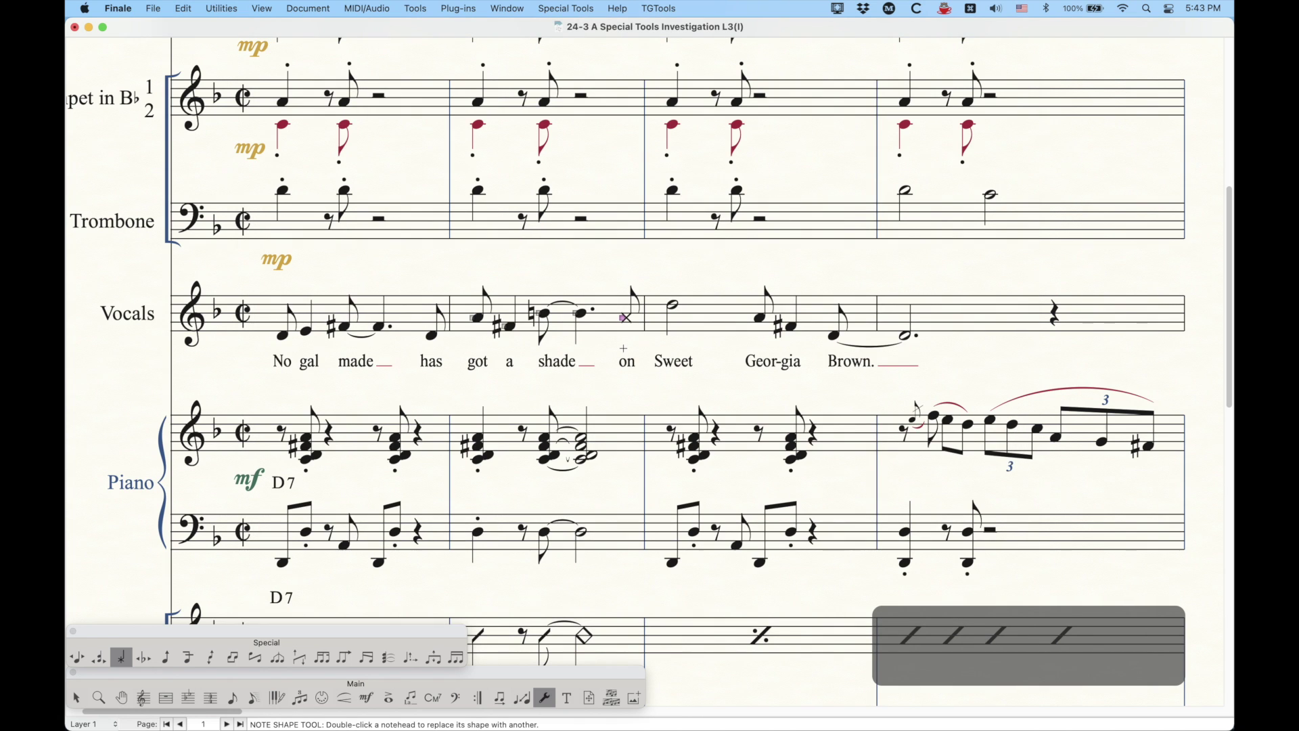
- Restore the default shape of the X notehead above "on", and check its Notehead Settings without changing them
{"action": "key", "text": "BackSpace"}
{"action": "right_click", "coordinate": [626, 324]}
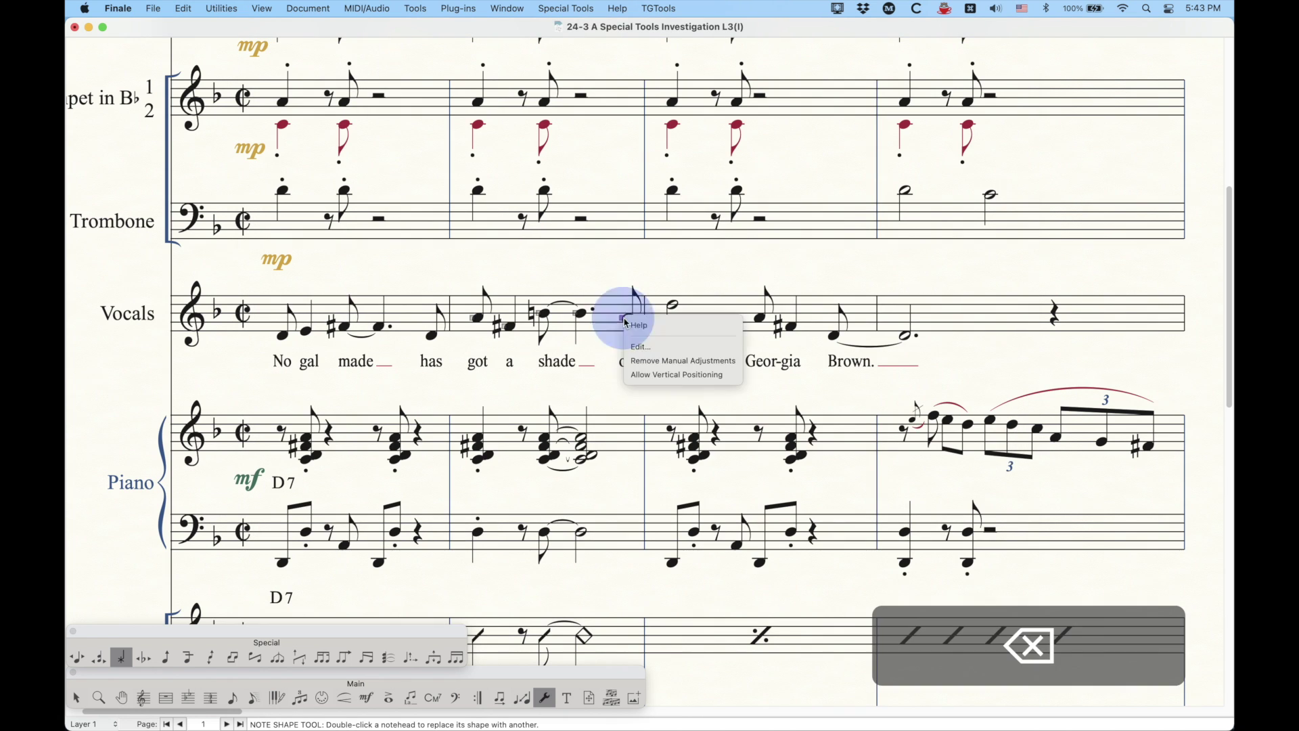
{"action": "left_click", "coordinate": [641, 346]}
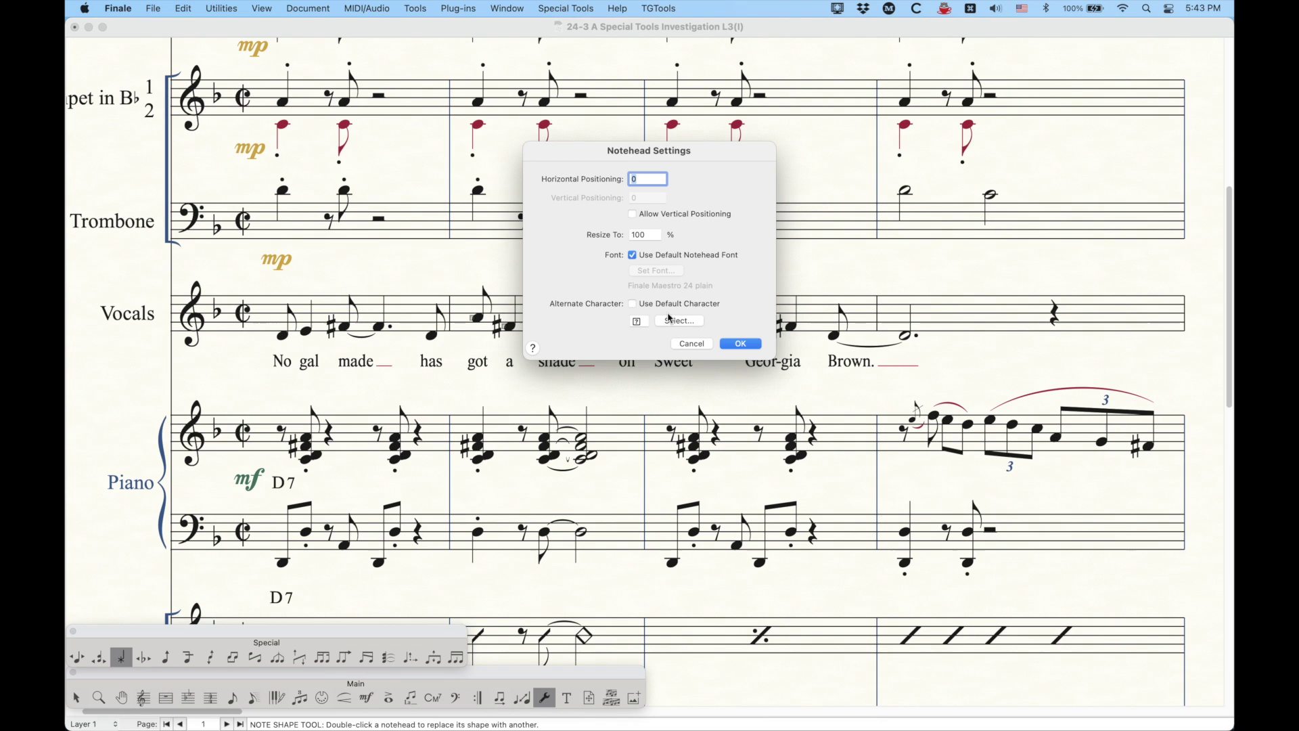
{"action": "left_click", "coordinate": [693, 344]}
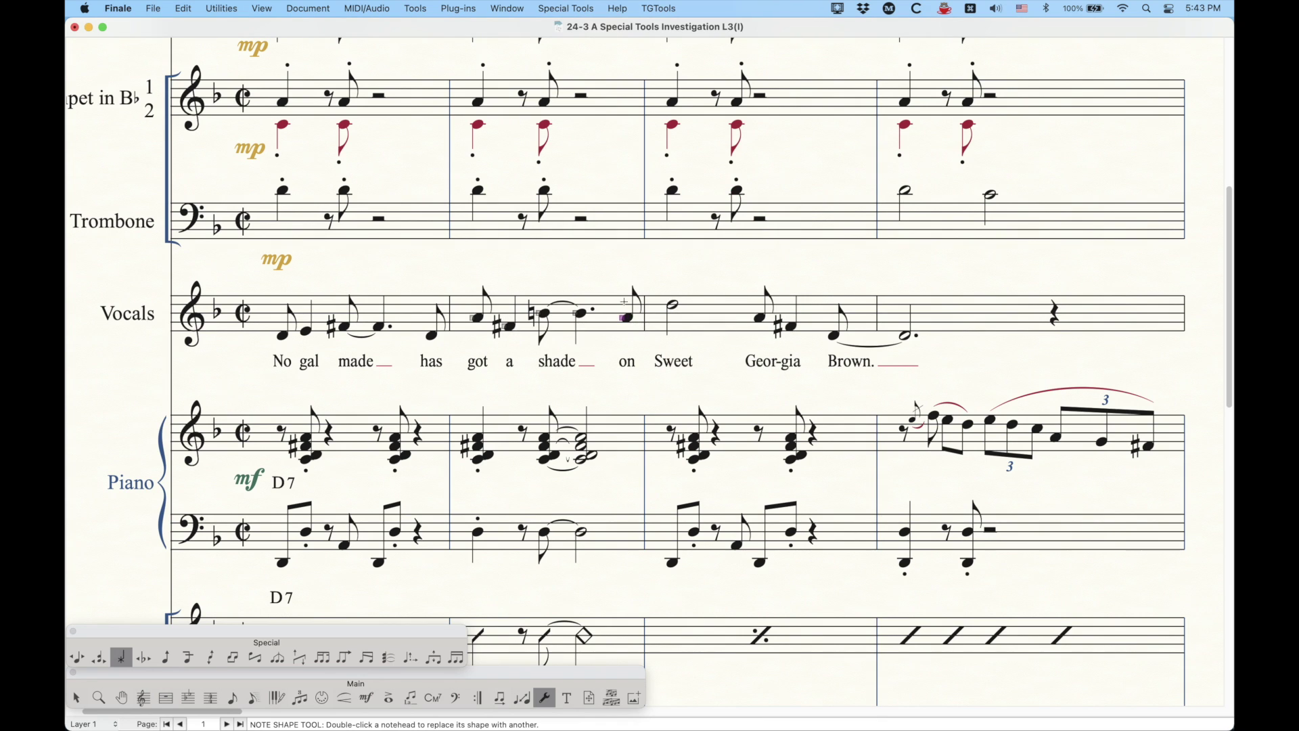
- Replace all the Vocals noteheads over "got a shade on" with the X notehead U+E0A9, and restore their default shapes
{"action": "left_click_drag", "start_coordinate": [458, 276], "coordinate": [631, 347]}
{"action": "key", "text": "Return"}
{"action": "left_click", "coordinate": [614, 469]}
{"action": "key", "text": "Return"}
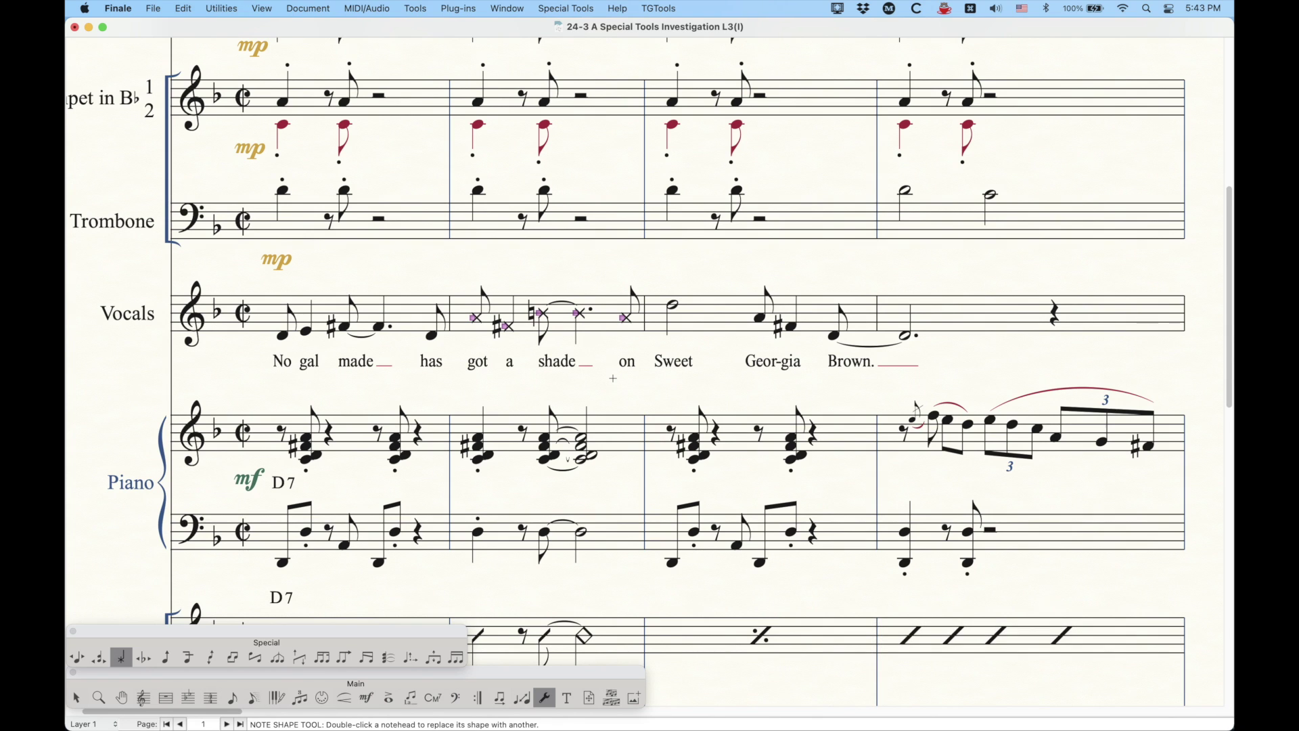
{"action": "key", "text": "BackSpace"}
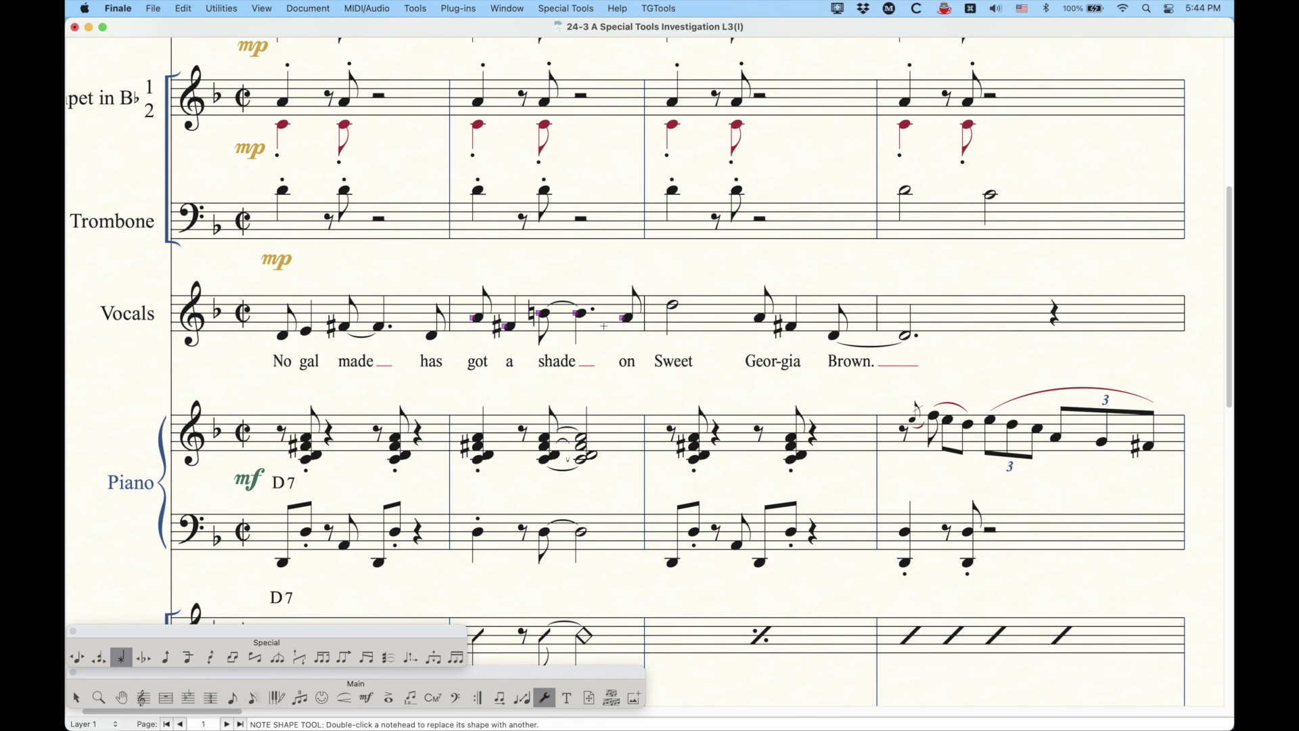
- Select only the notehead above "on" and view its available notehead symbols without choosing one
{"action": "left_click", "coordinate": [605, 321]}
{"action": "left_click", "coordinate": [622, 318]}
{"action": "key", "text": "Return"}
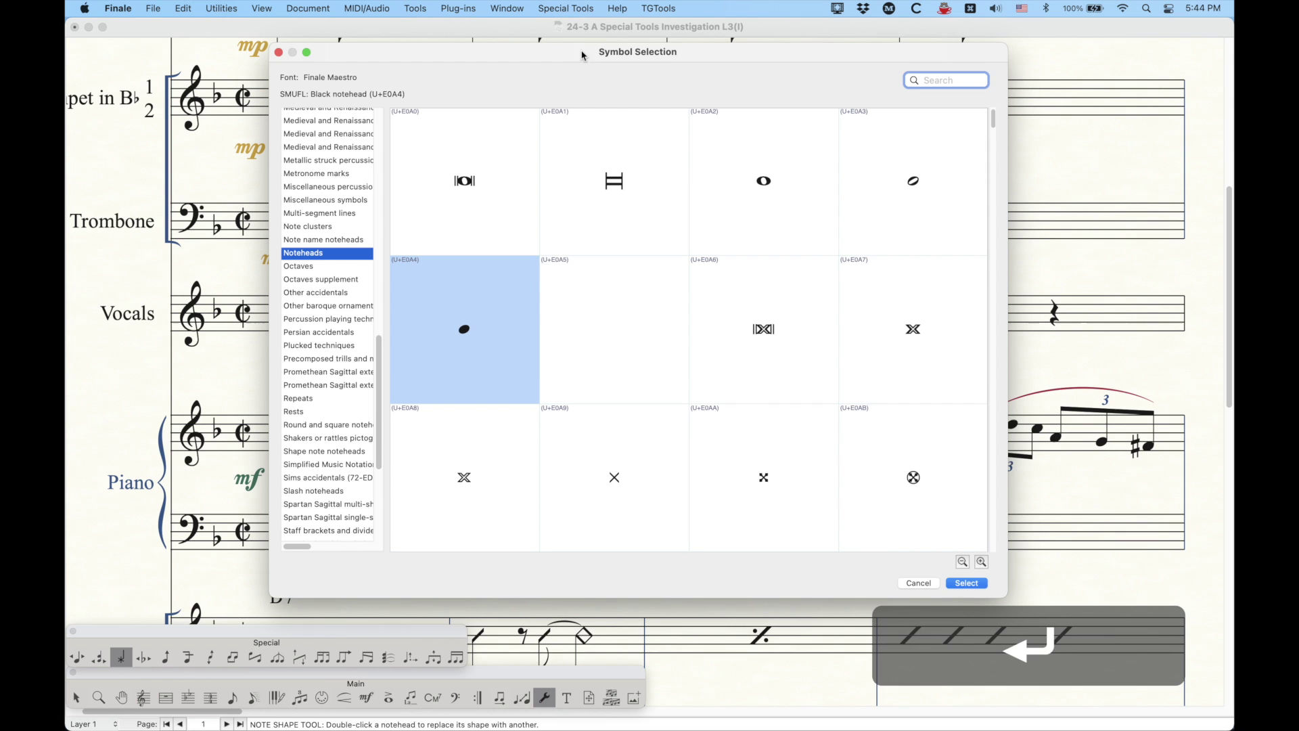
{"action": "left_click", "coordinate": [915, 585]}
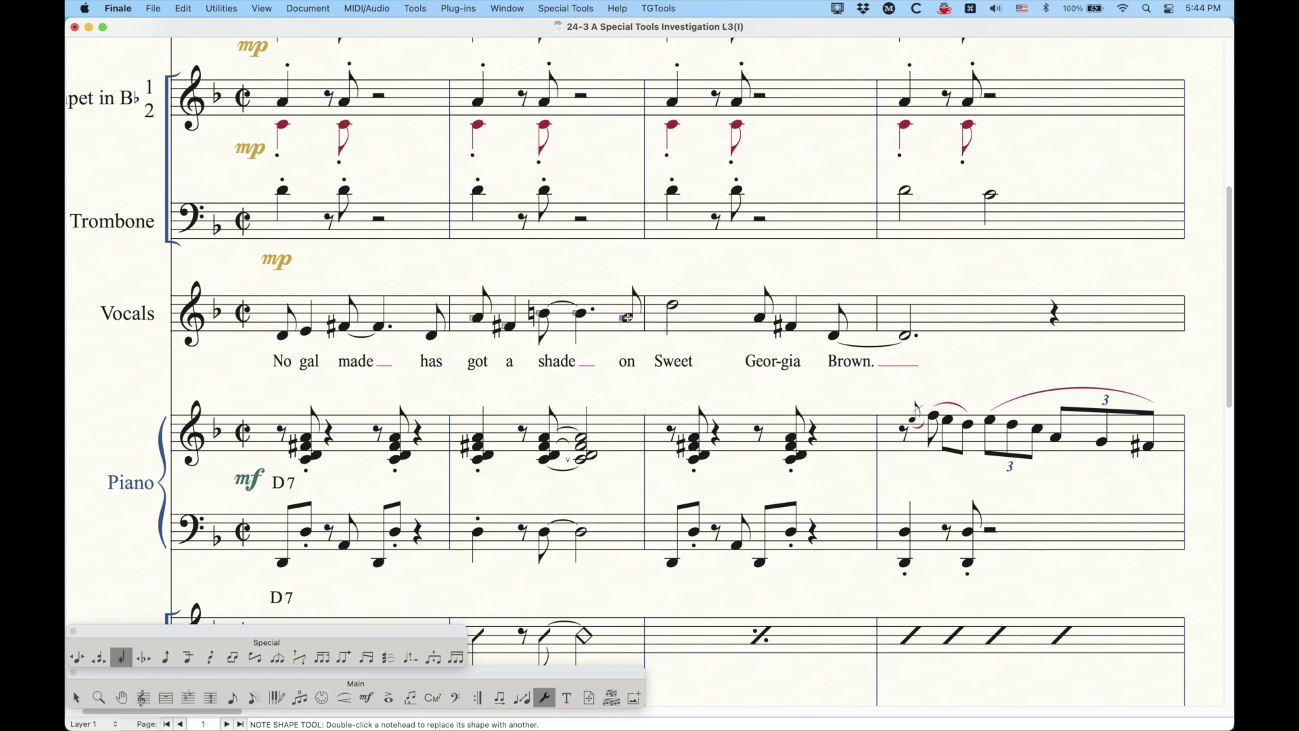
- In Notehead Settings, set a non-default font, Finale Jazz at size 24, for the notehead above "on", and redraw the score
{"action": "right_click", "coordinate": [627, 318]}
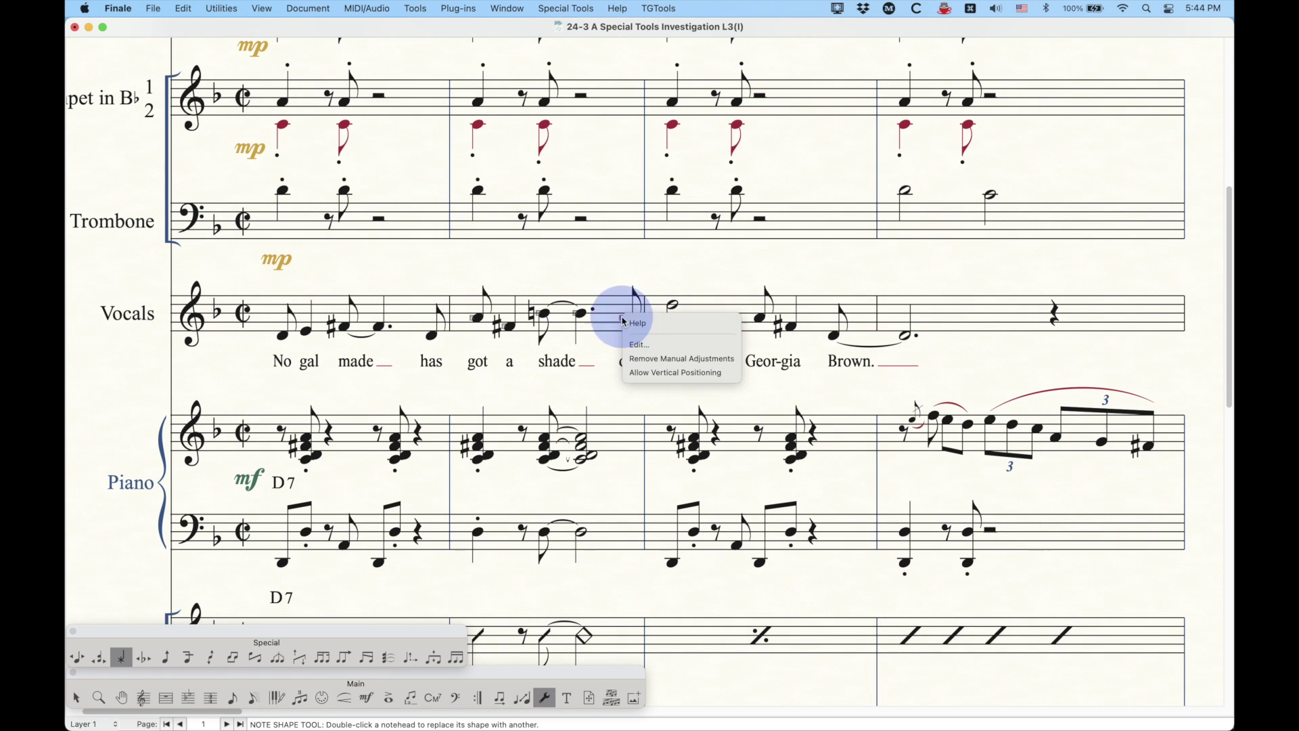
{"action": "left_click", "coordinate": [645, 347]}
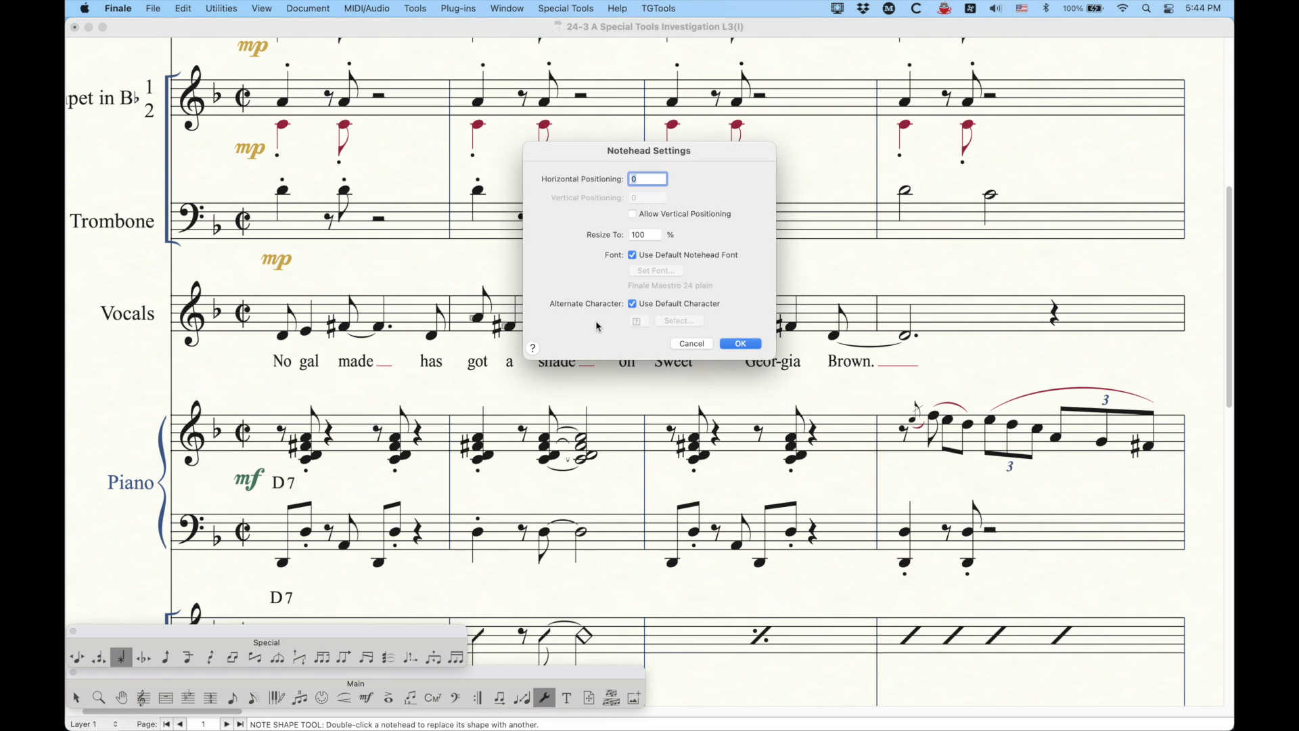
{"action": "left_click", "coordinate": [633, 255]}
{"action": "left_click", "coordinate": [661, 272]}
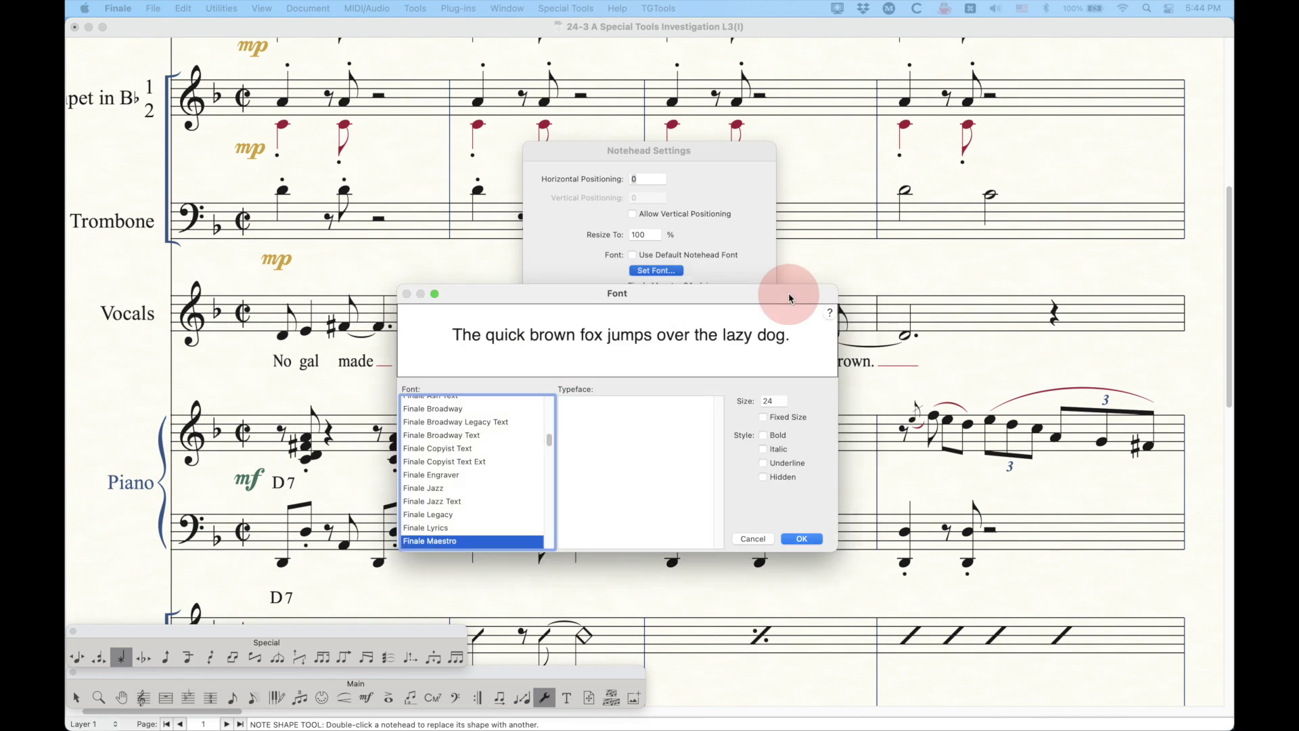
{"action": "left_click_drag", "start_coordinate": [788, 293], "coordinate": [841, 233]}
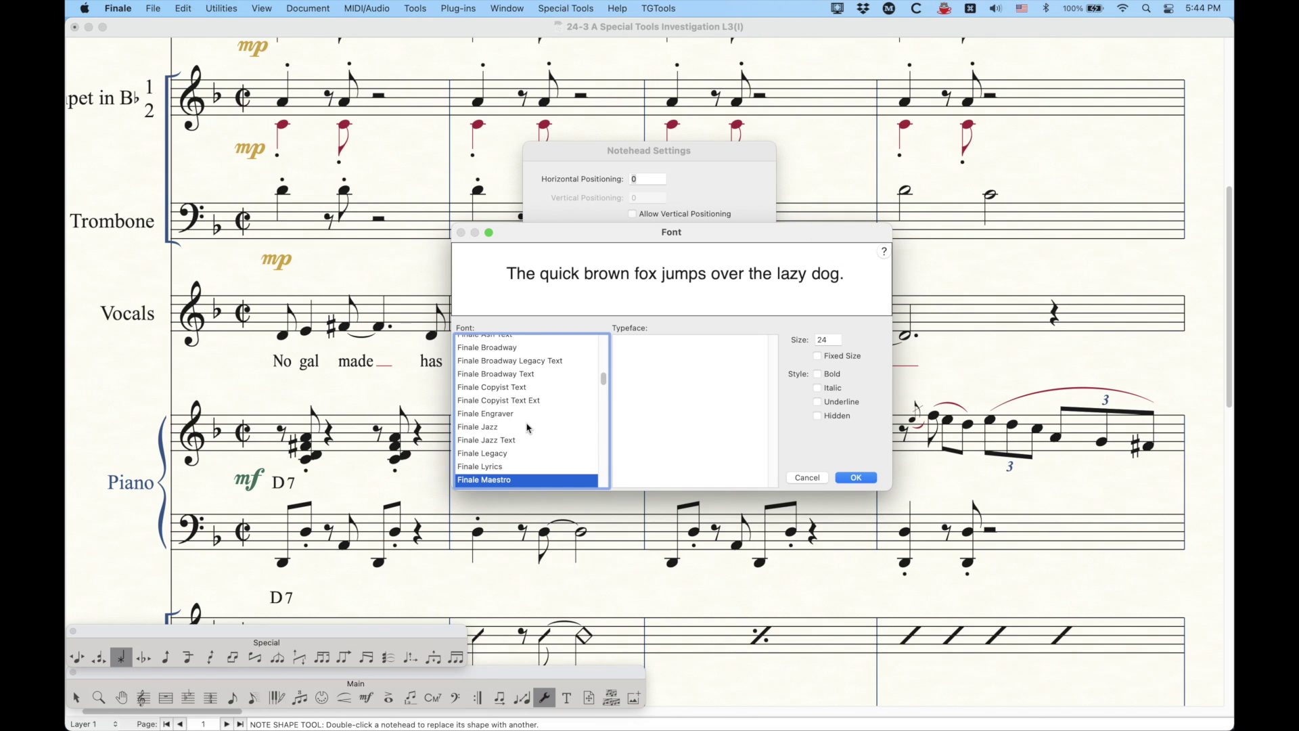
{"action": "scroll", "coordinate": [525, 440], "scroll_direction": "down", "scroll_amount": 2}
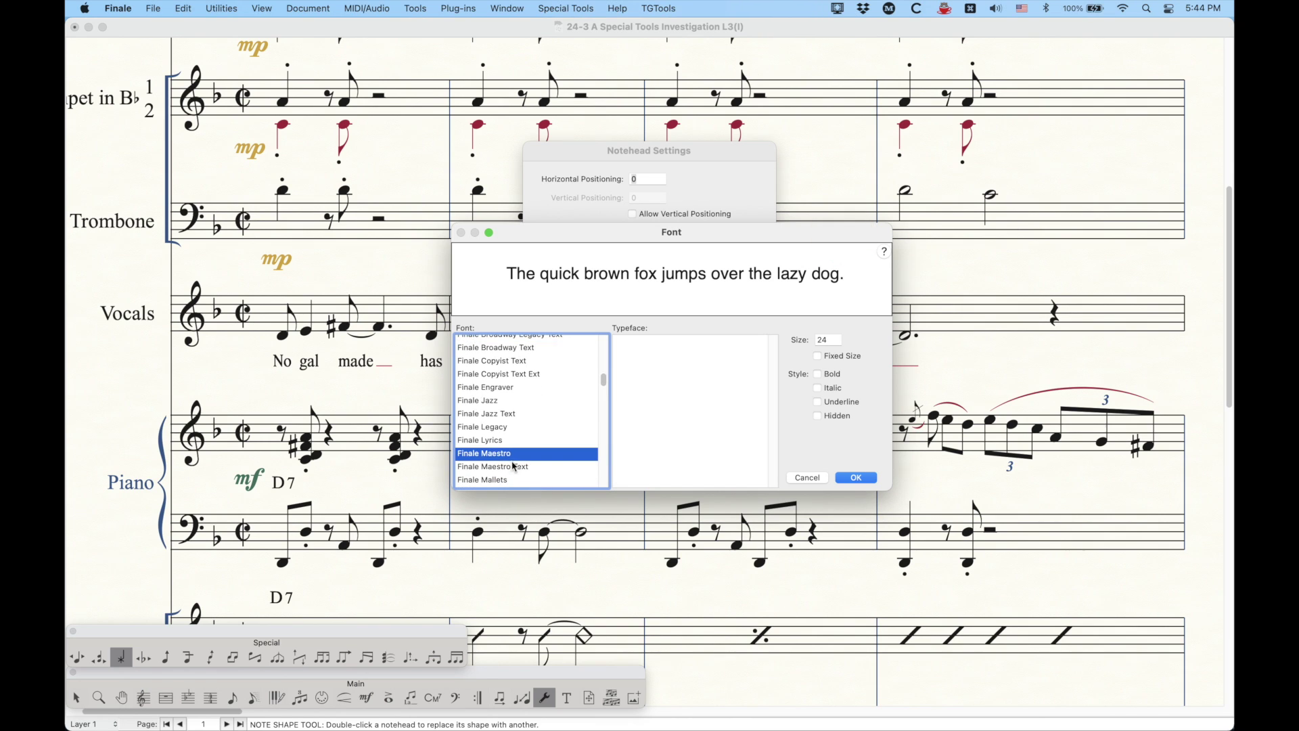
{"action": "left_click", "coordinate": [482, 401]}
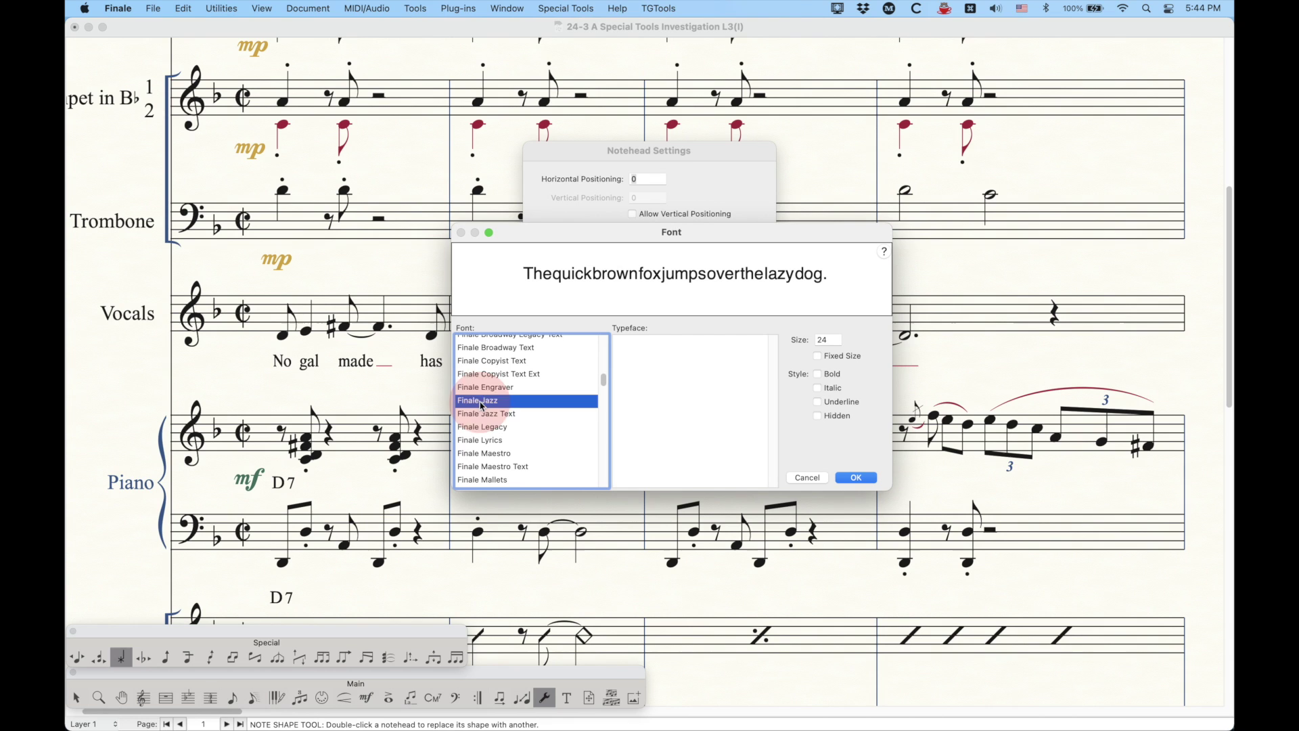
{"action": "left_click", "coordinate": [855, 479]}
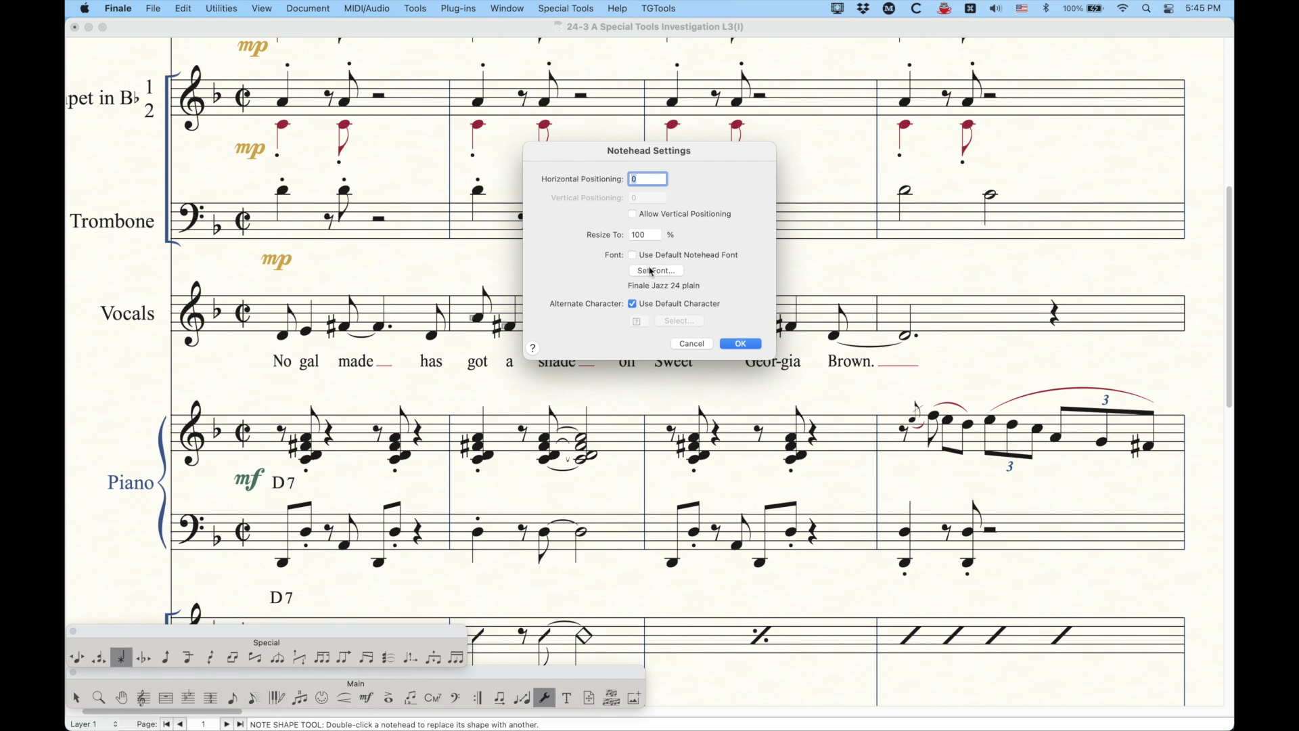
{"action": "left_click", "coordinate": [747, 342]}
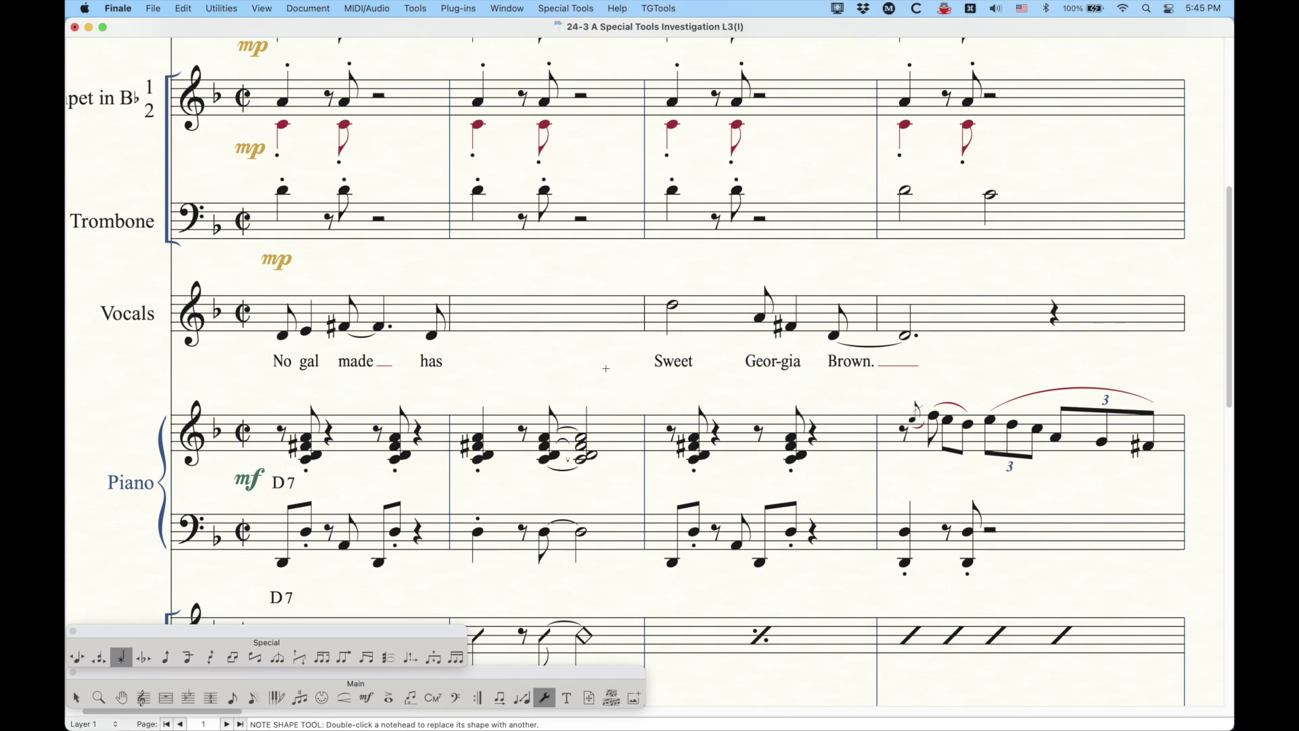
{"action": "key", "text": "super+d"}
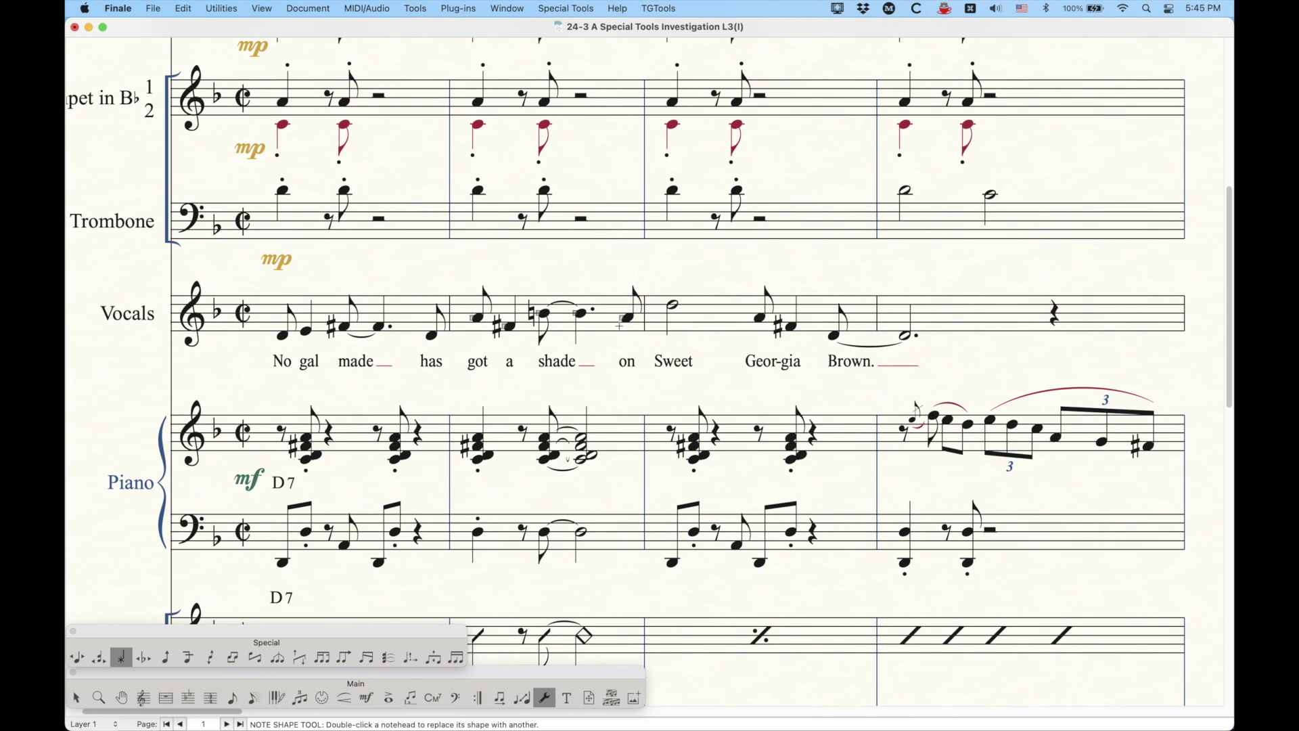
- Browse the Finale Jazz noteheads for the note above "on" and replace its shape with the half notehead (U+E0A3)
{"action": "key", "text": "Return"}
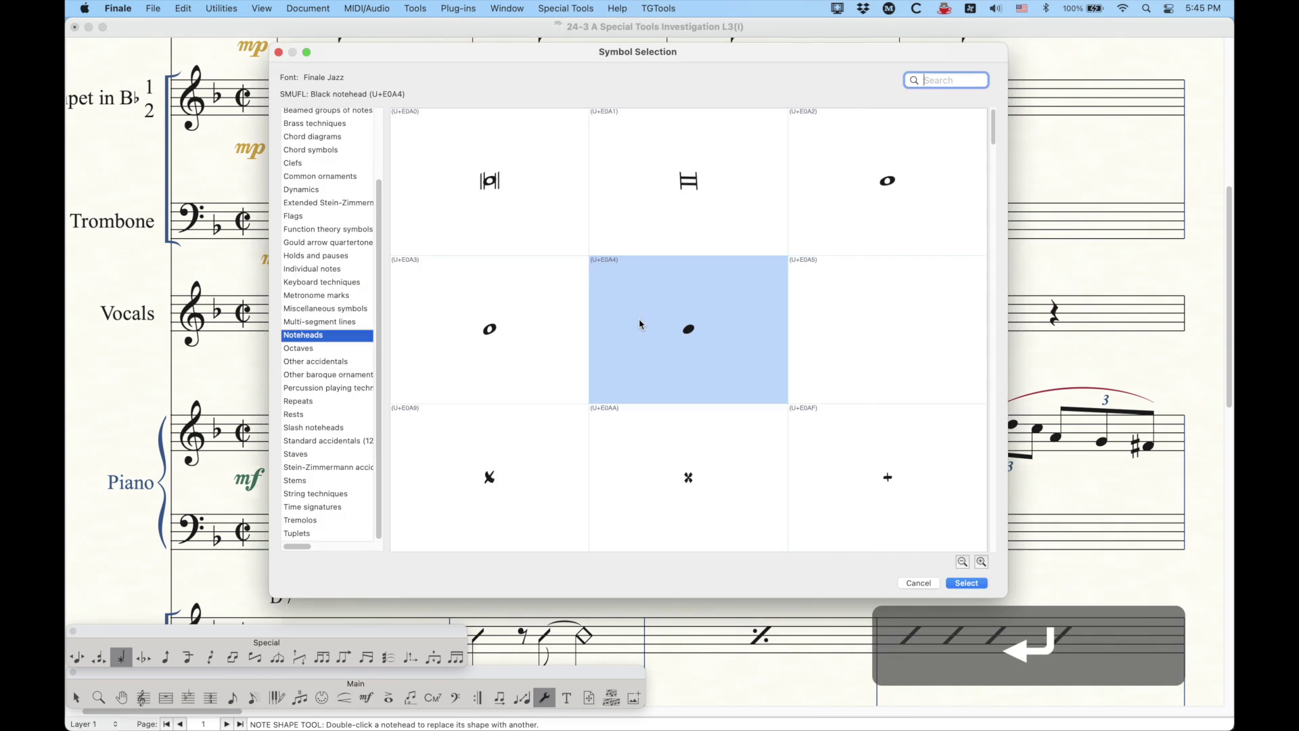
{"action": "left_click", "coordinate": [919, 584]}
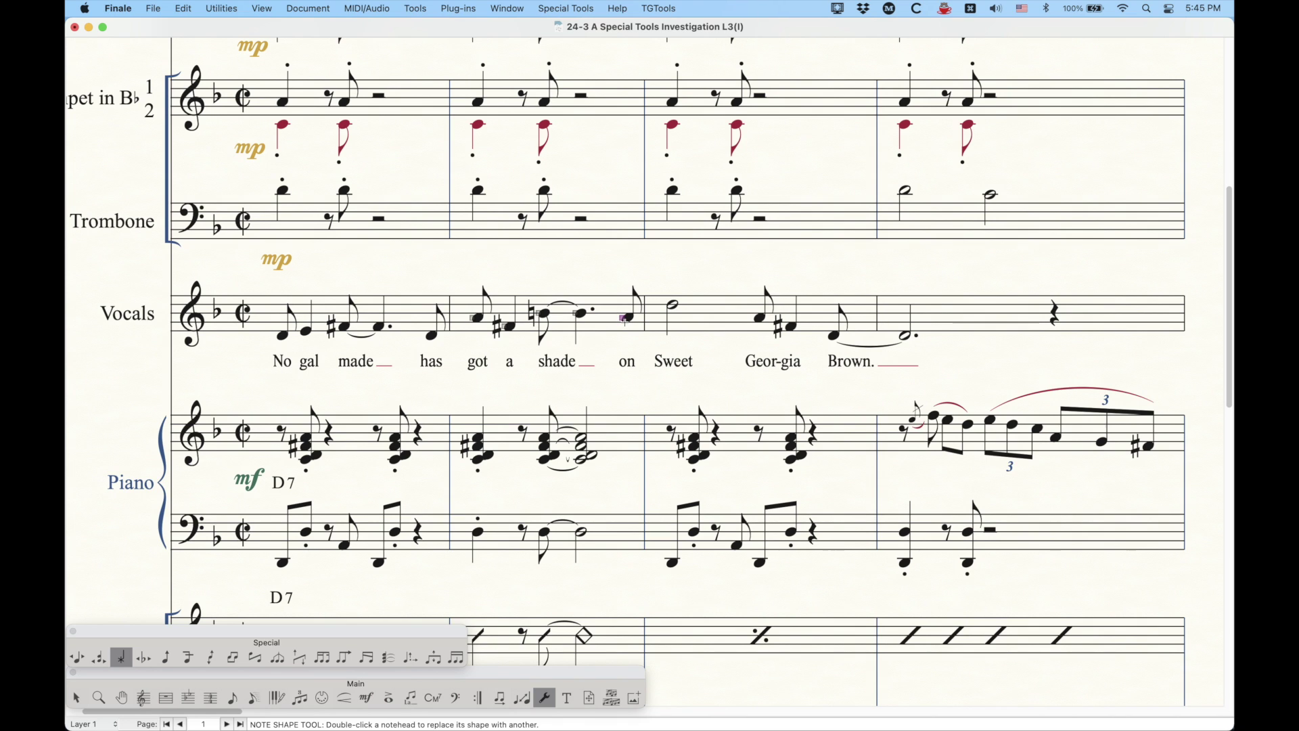
{"action": "key", "text": "Return"}
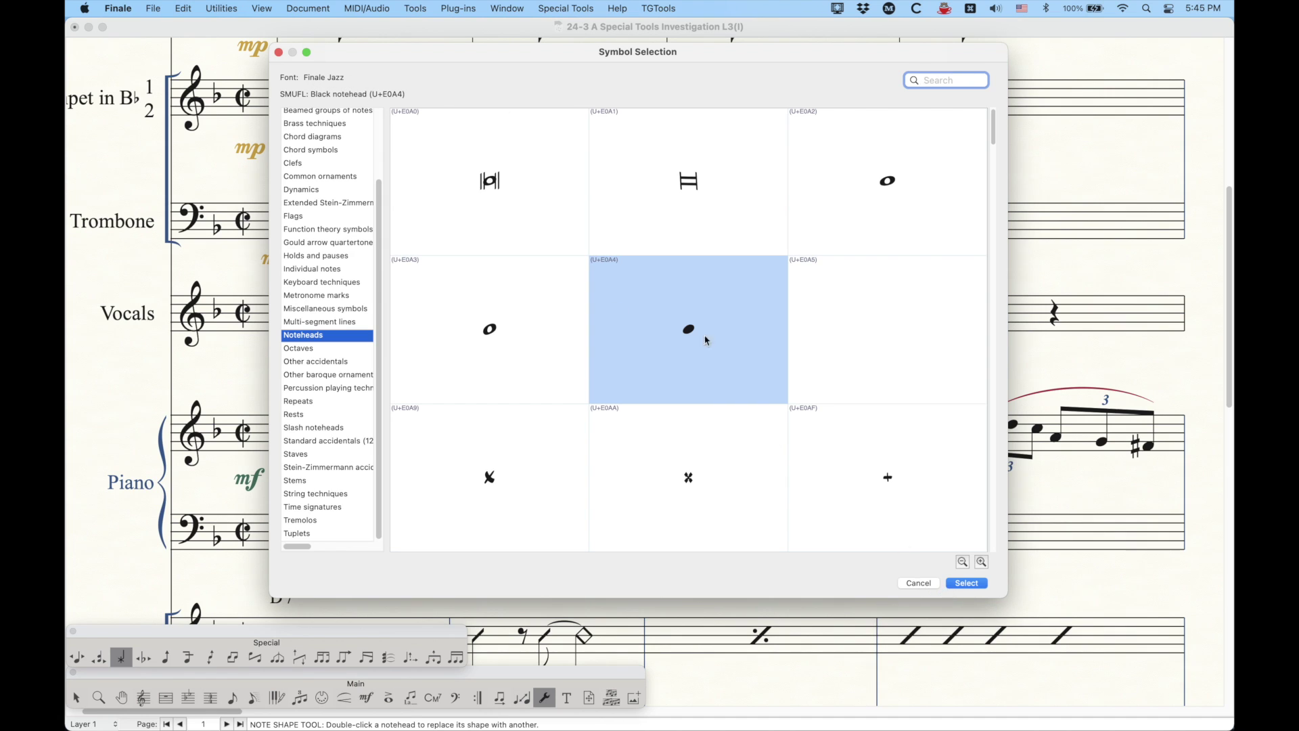
{"action": "left_click", "coordinate": [485, 344]}
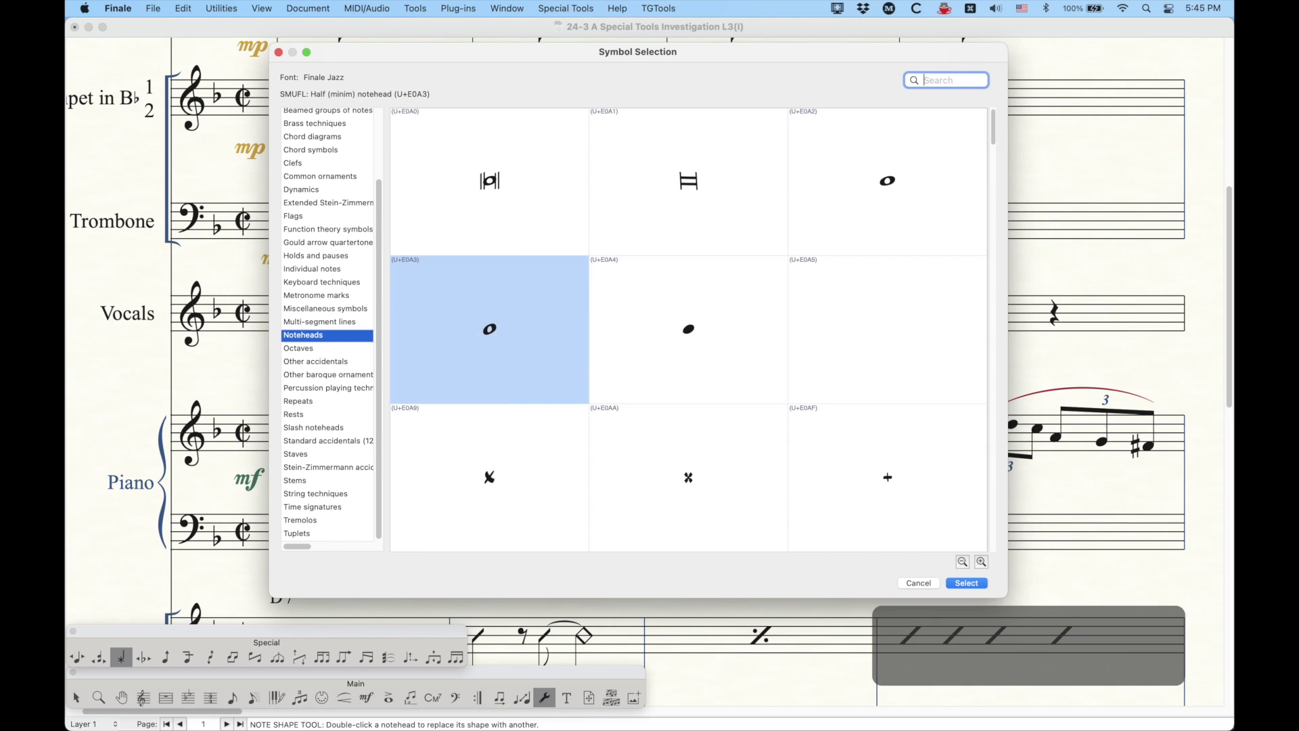
{"action": "key", "text": "Return"}
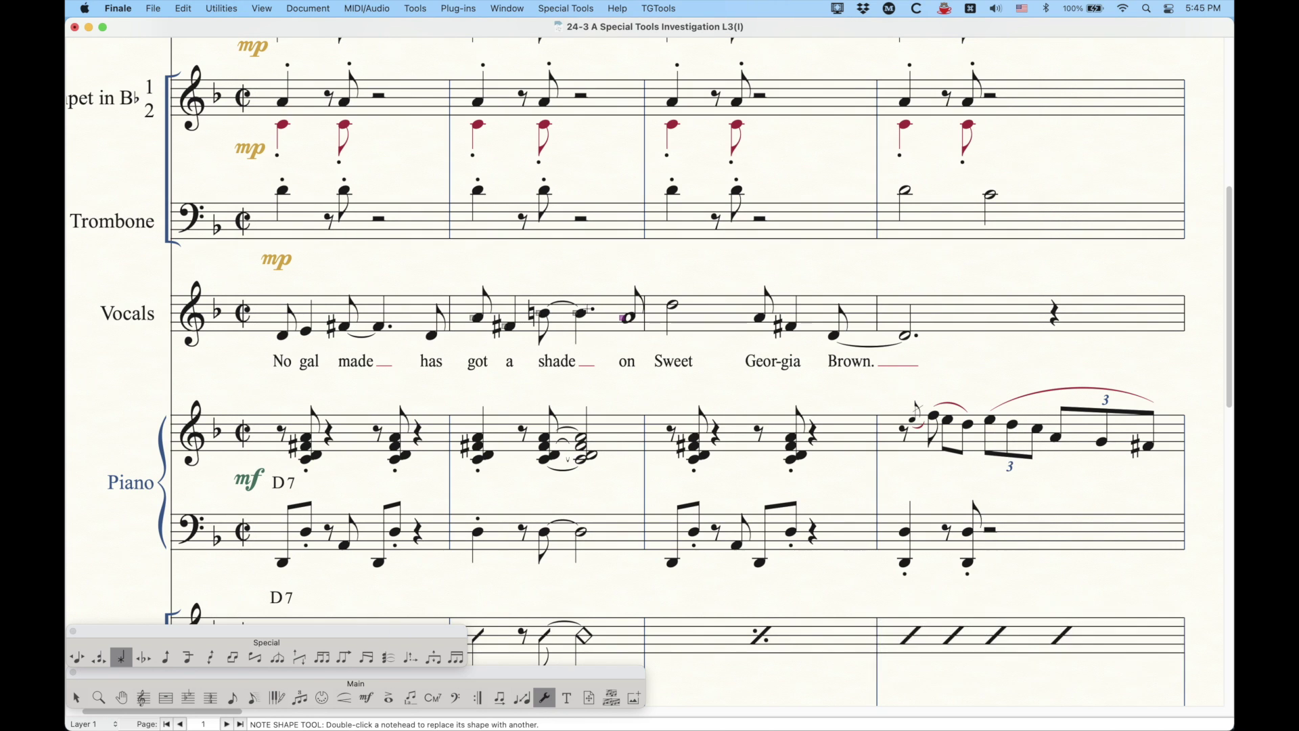
- Restore the default shape and default font of the Vocals notehead above "on", and check its symbol selection without changing it
{"action": "key", "text": "BackSpace"}
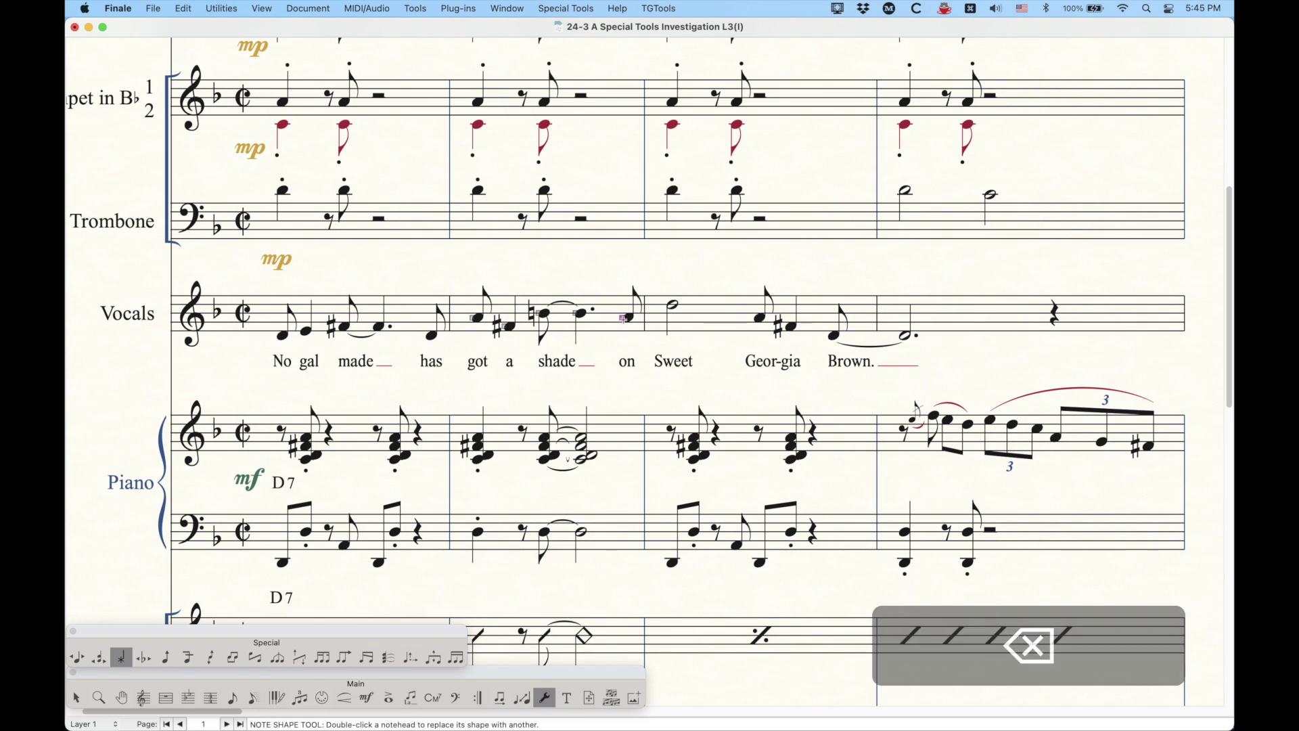
{"action": "right_click", "coordinate": [621, 317]}
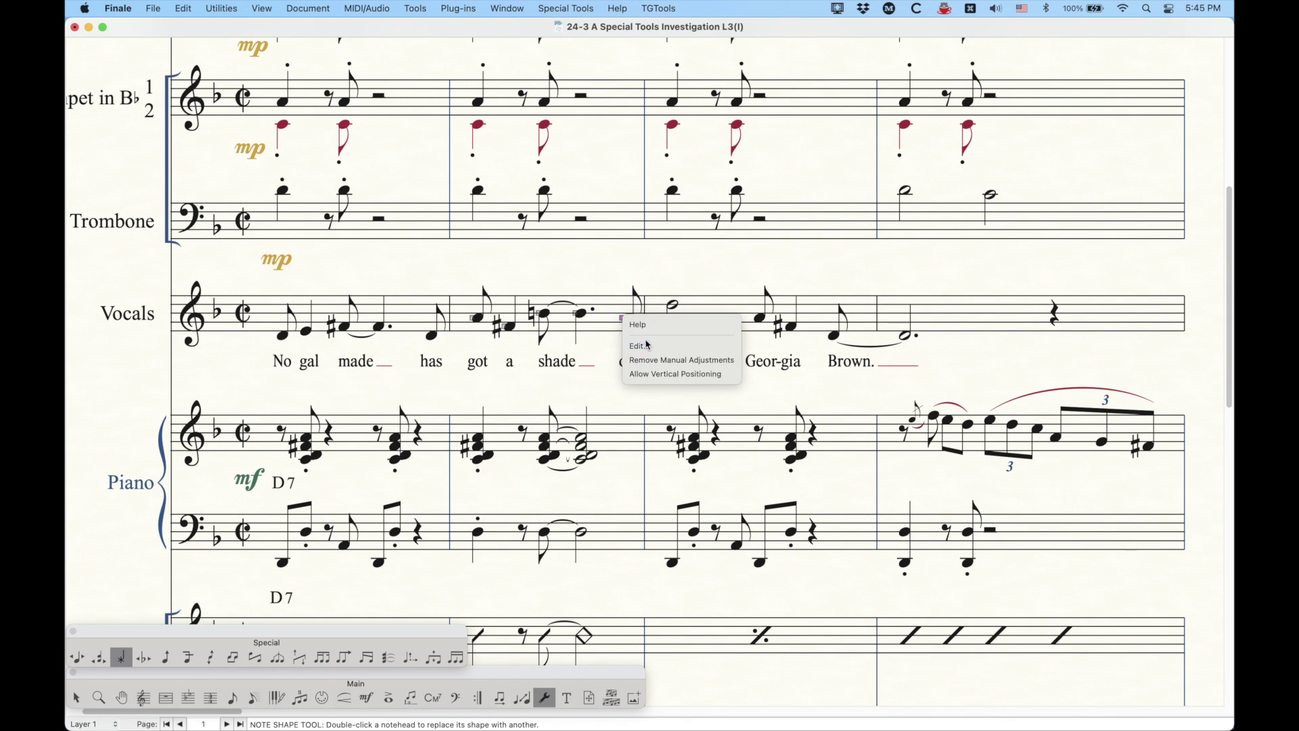
{"action": "left_click", "coordinate": [646, 339]}
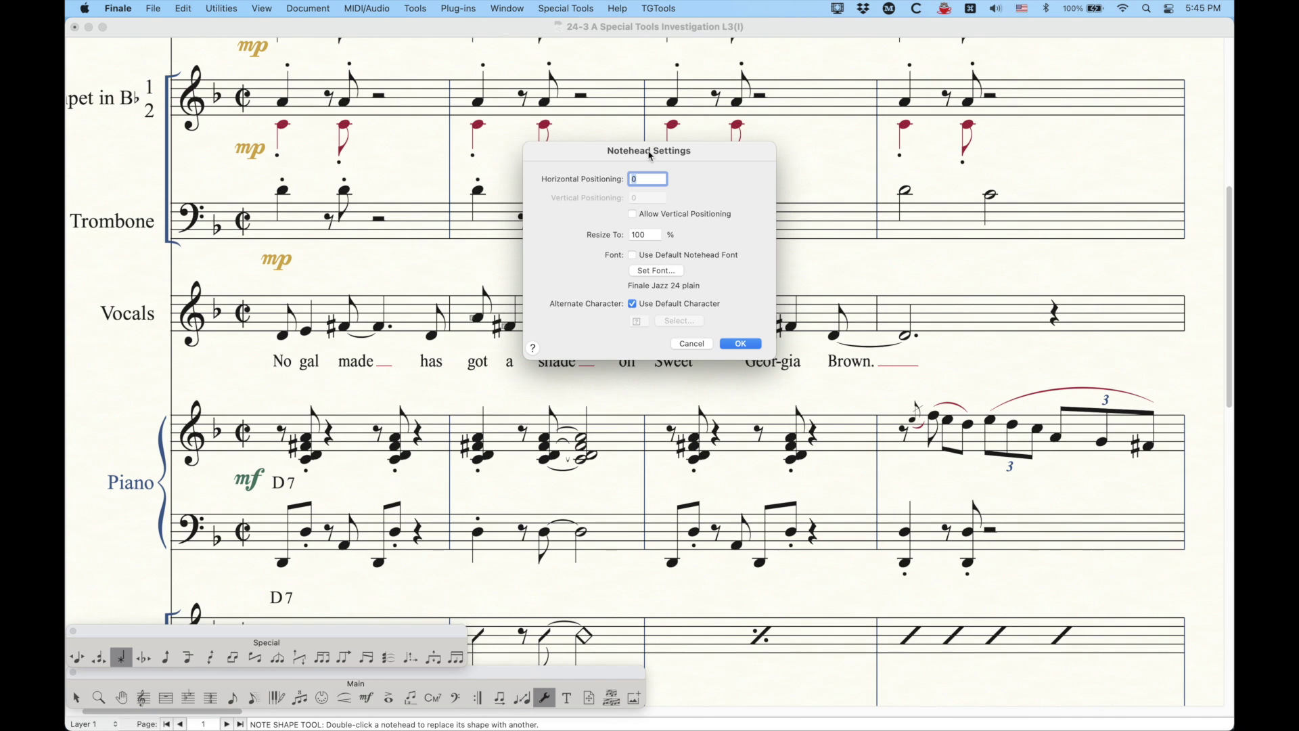
{"action": "left_click_drag", "start_coordinate": [650, 155], "coordinate": [787, 191]}
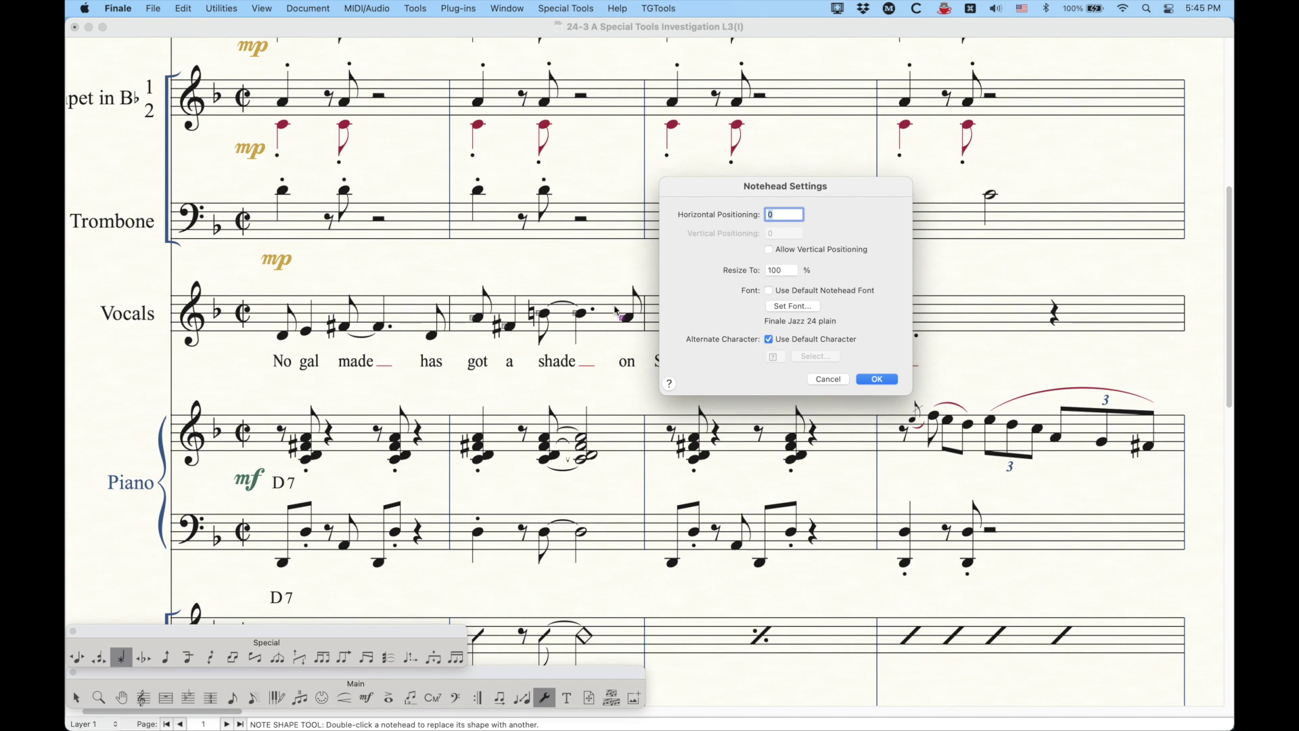
{"action": "left_click", "coordinate": [769, 291]}
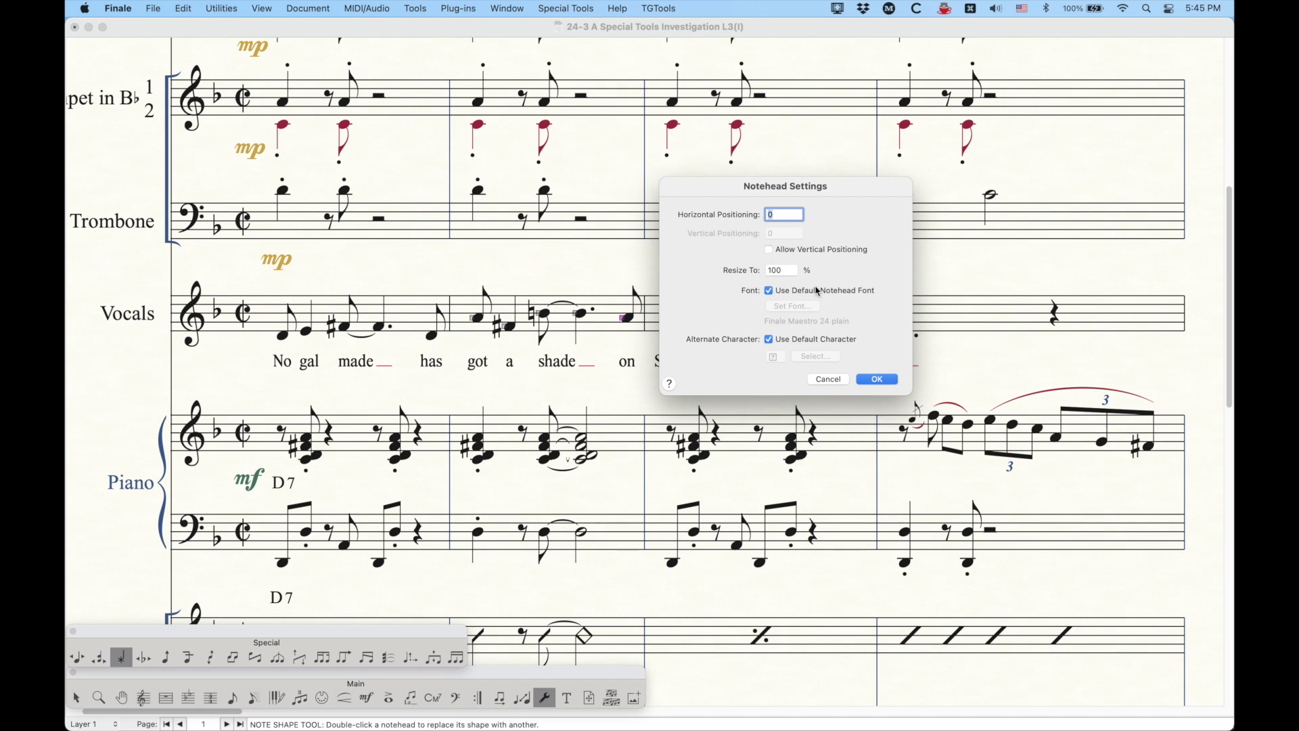
{"action": "left_click", "coordinate": [883, 383]}
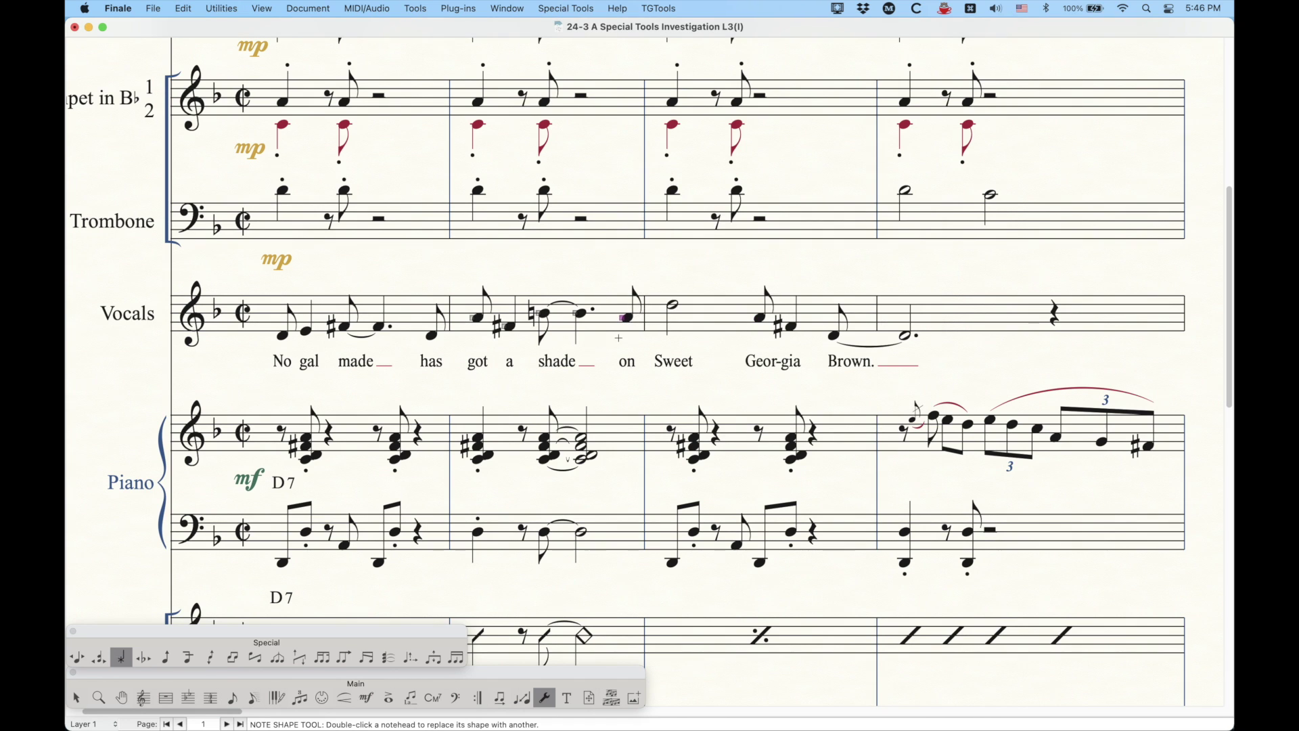
{"action": "key", "text": "Return"}
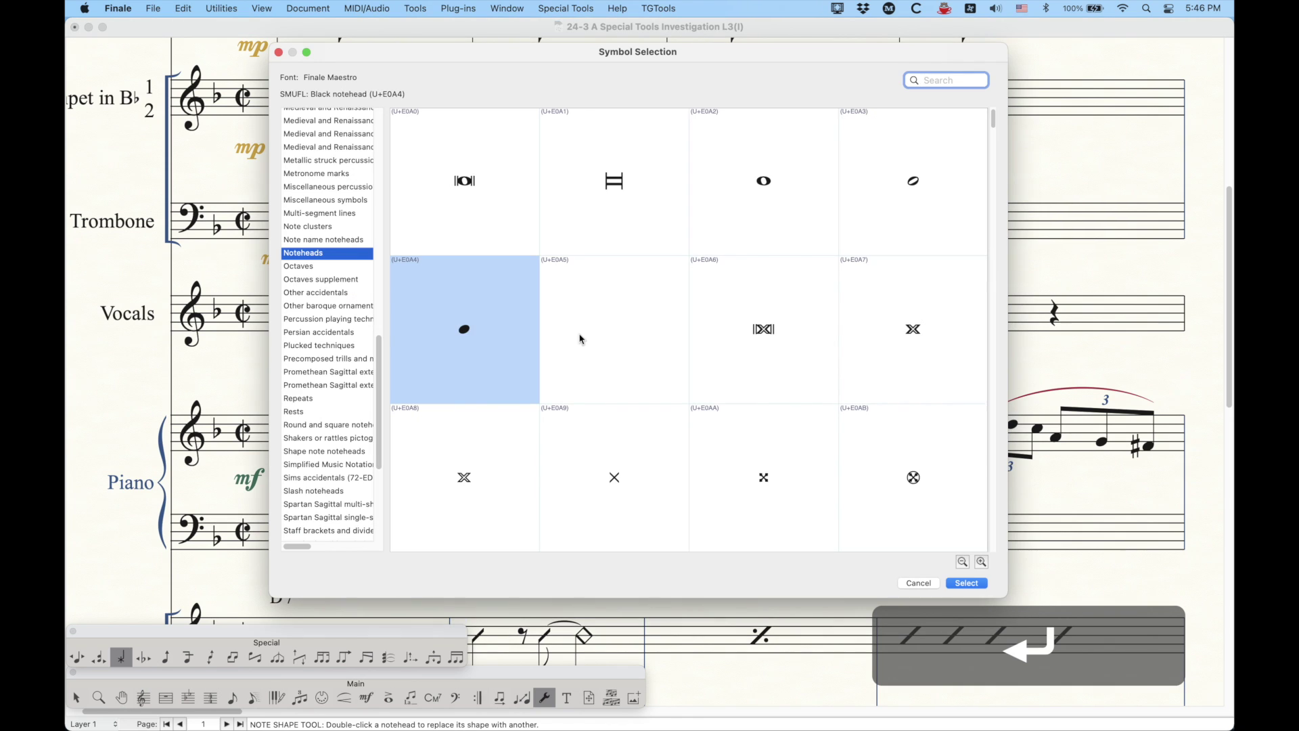
{"action": "left_click", "coordinate": [919, 585]}
- In Notehead Settings, set a non-default font, Jivetalk at size 24, for the notehead above "on"
{"action": "right_click", "coordinate": [622, 317]}
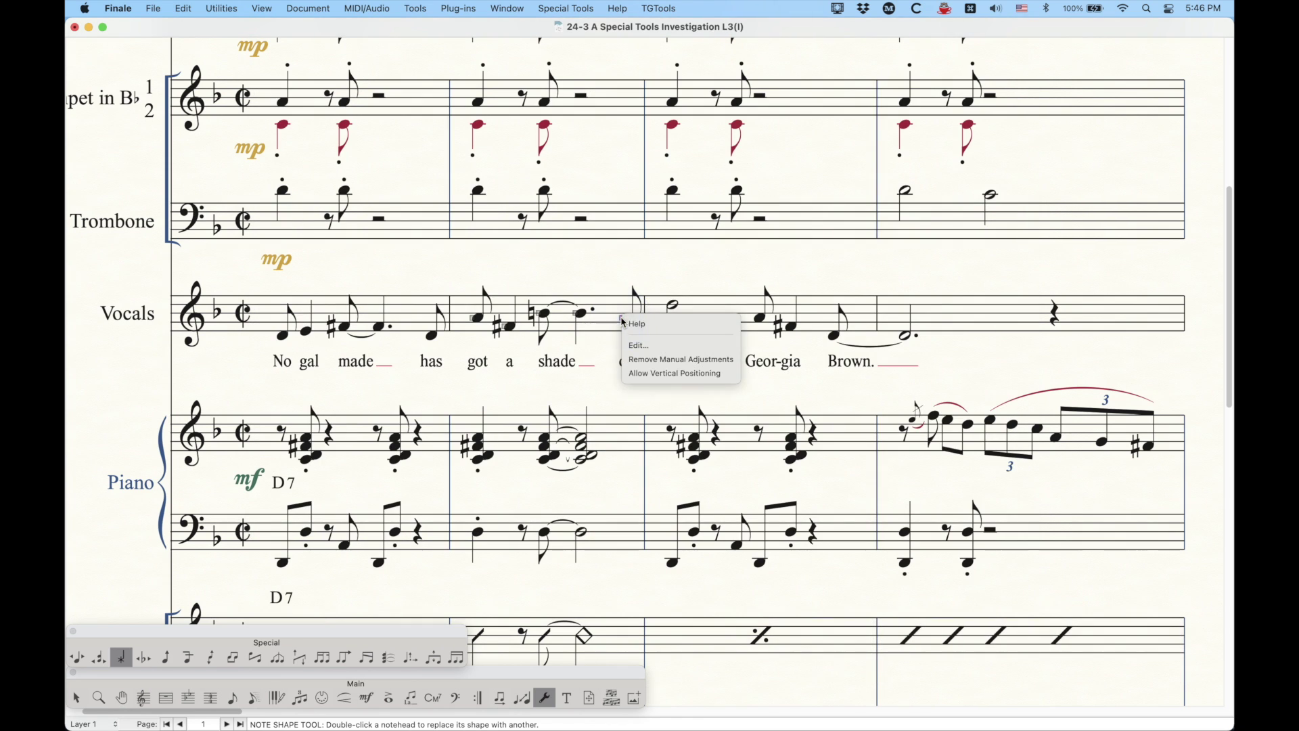
{"action": "left_click", "coordinate": [636, 342]}
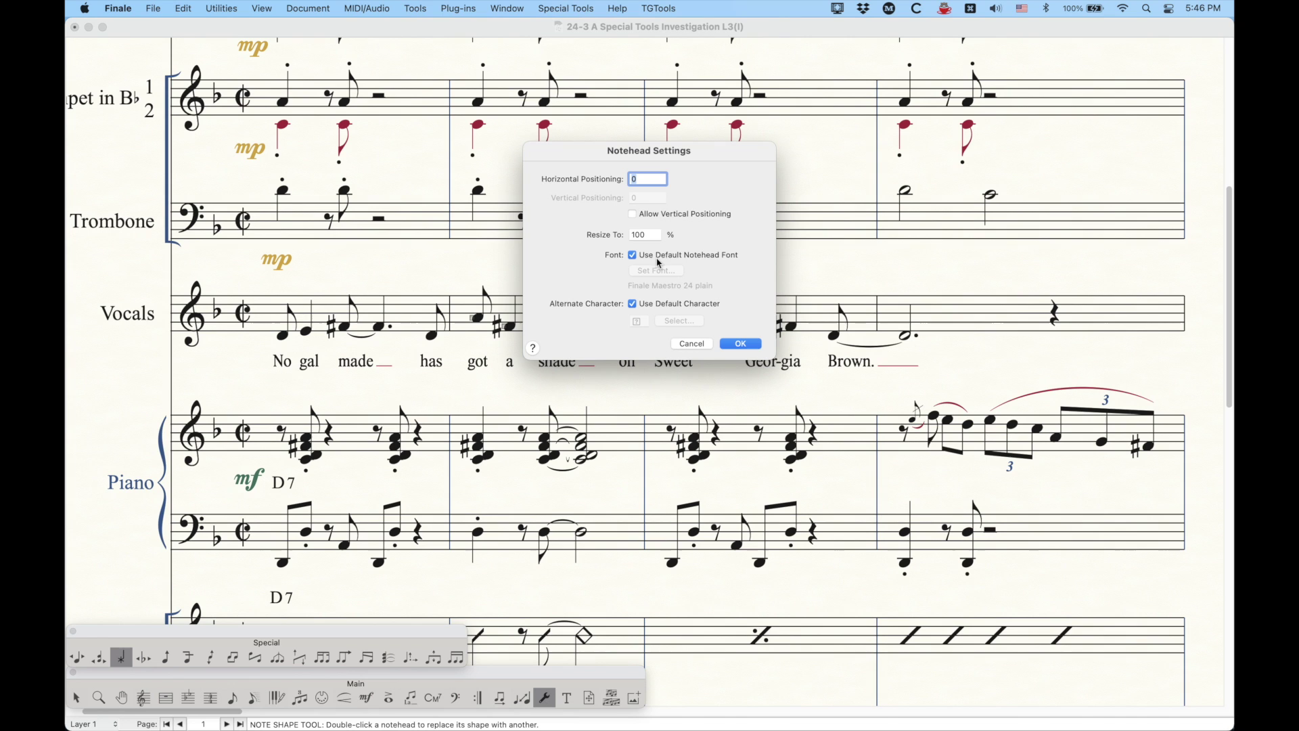
{"action": "left_click", "coordinate": [650, 255]}
{"action": "left_click", "coordinate": [655, 270]}
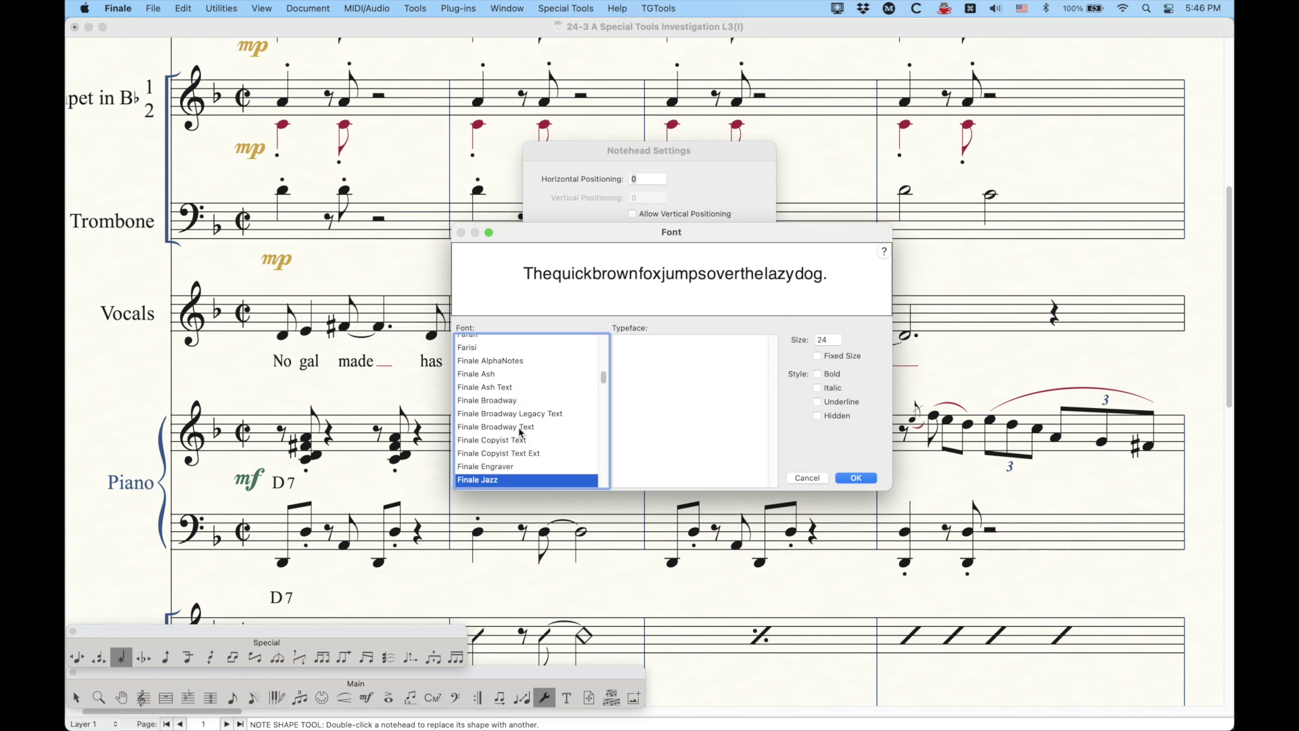
{"action": "scroll", "coordinate": [534, 431], "scroll_direction": "down", "scroll_amount": 10}
{"action": "left_click", "coordinate": [494, 389]}
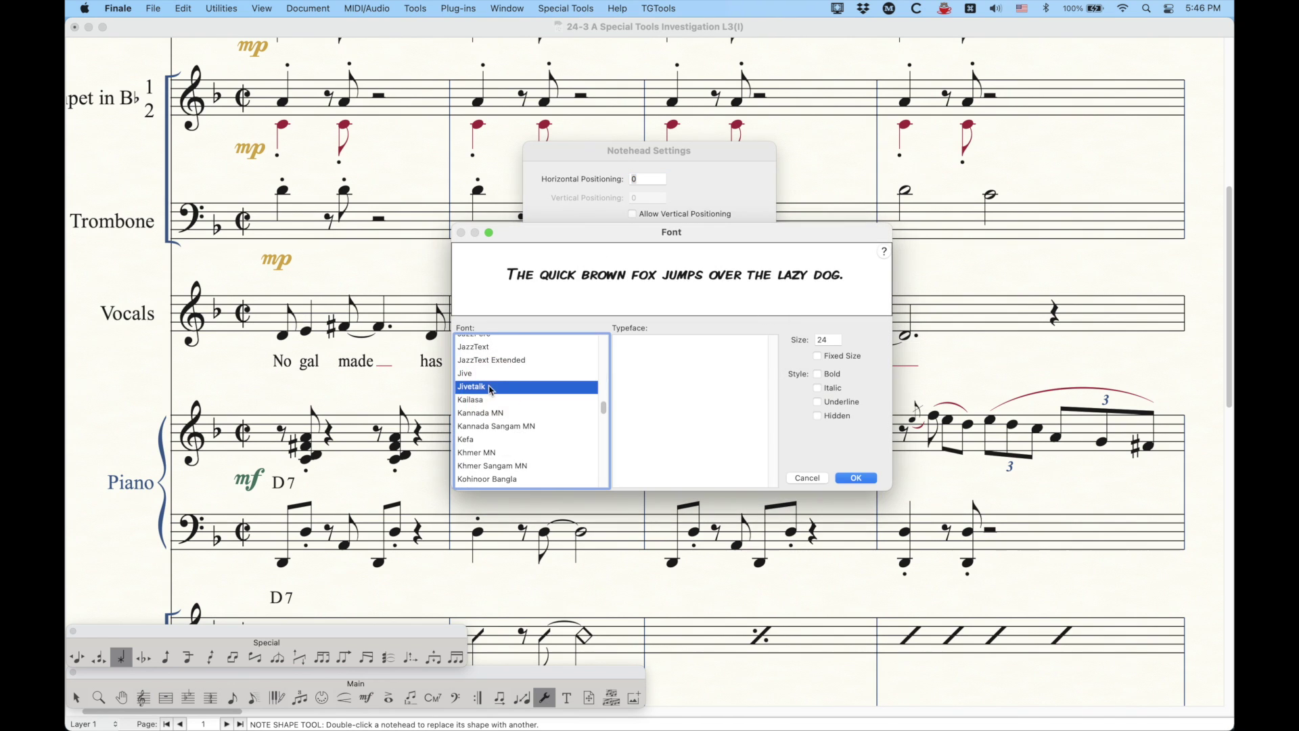
{"action": "left_click", "coordinate": [858, 478]}
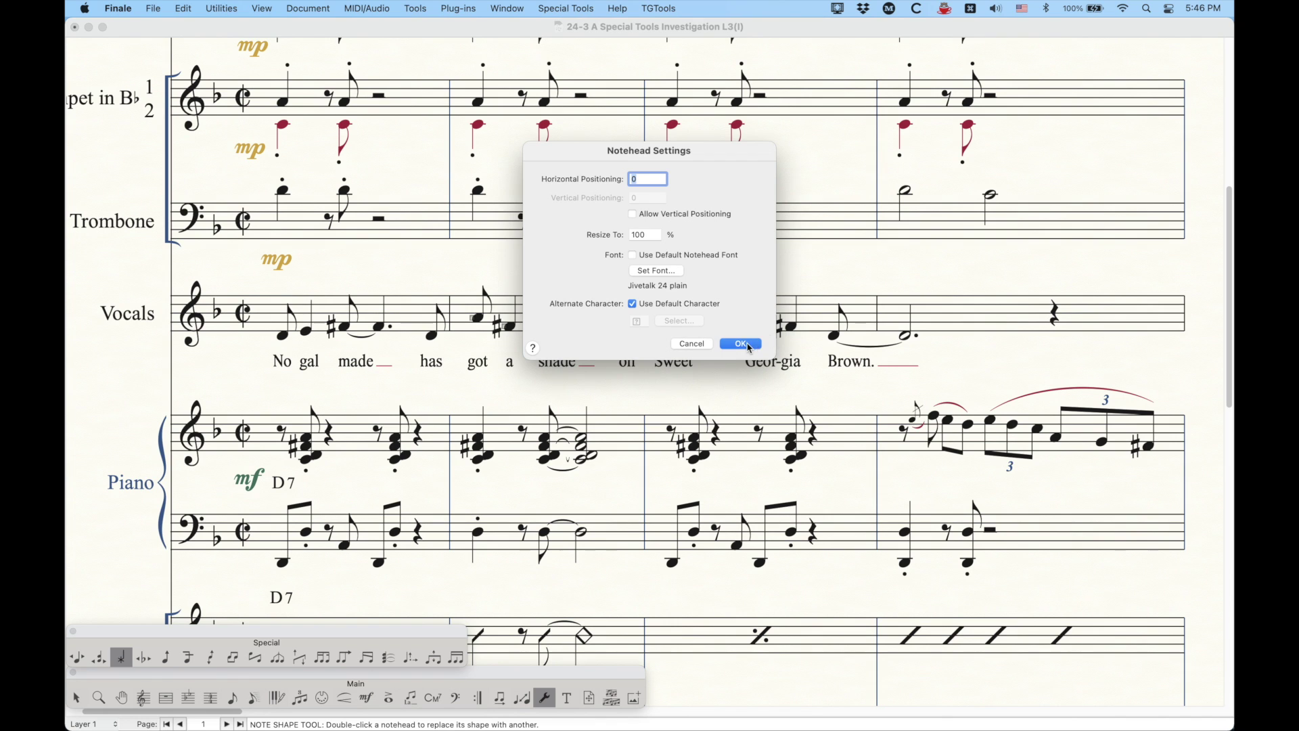
{"action": "left_click", "coordinate": [747, 343]}
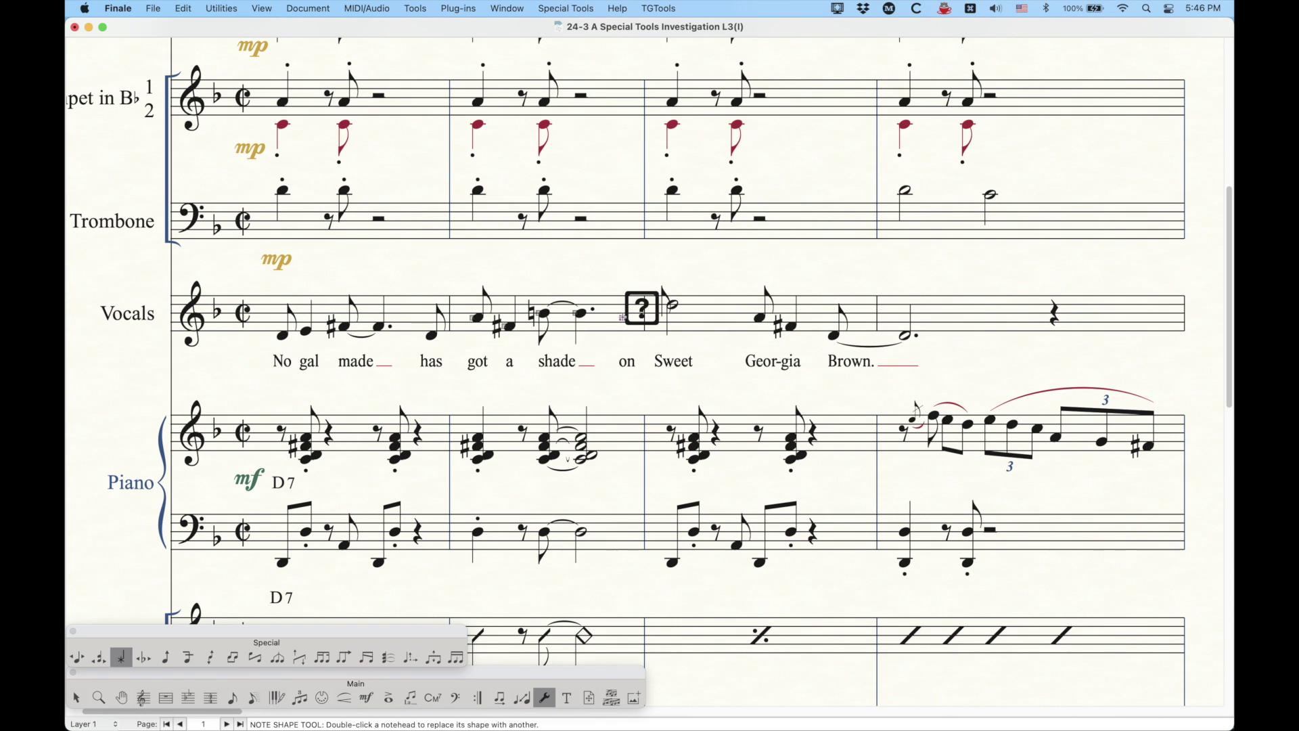
- Replace the notehead above "on" with the Jivetalk capital letter K, and review that symbol choice without changing it
{"action": "key", "text": "Return"}
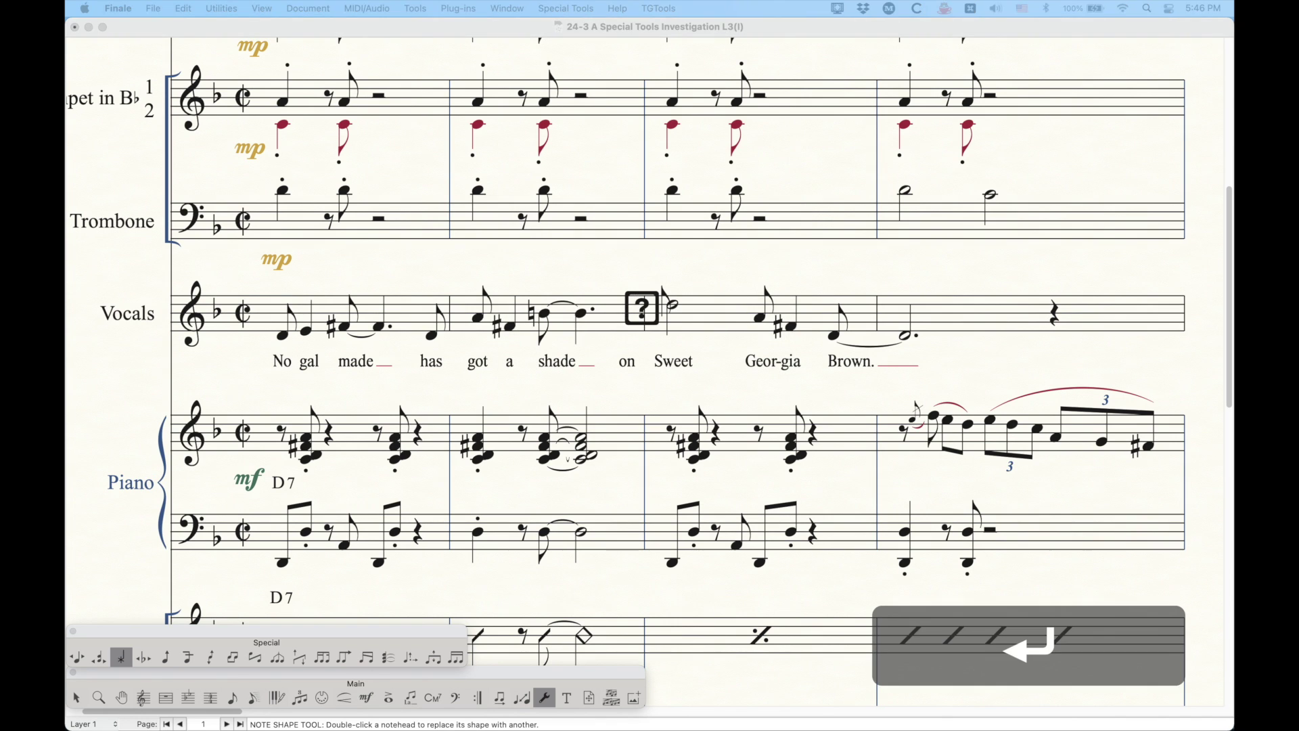
{"action": "left_click_drag", "start_coordinate": [441, 305], "coordinate": [783, 122]}
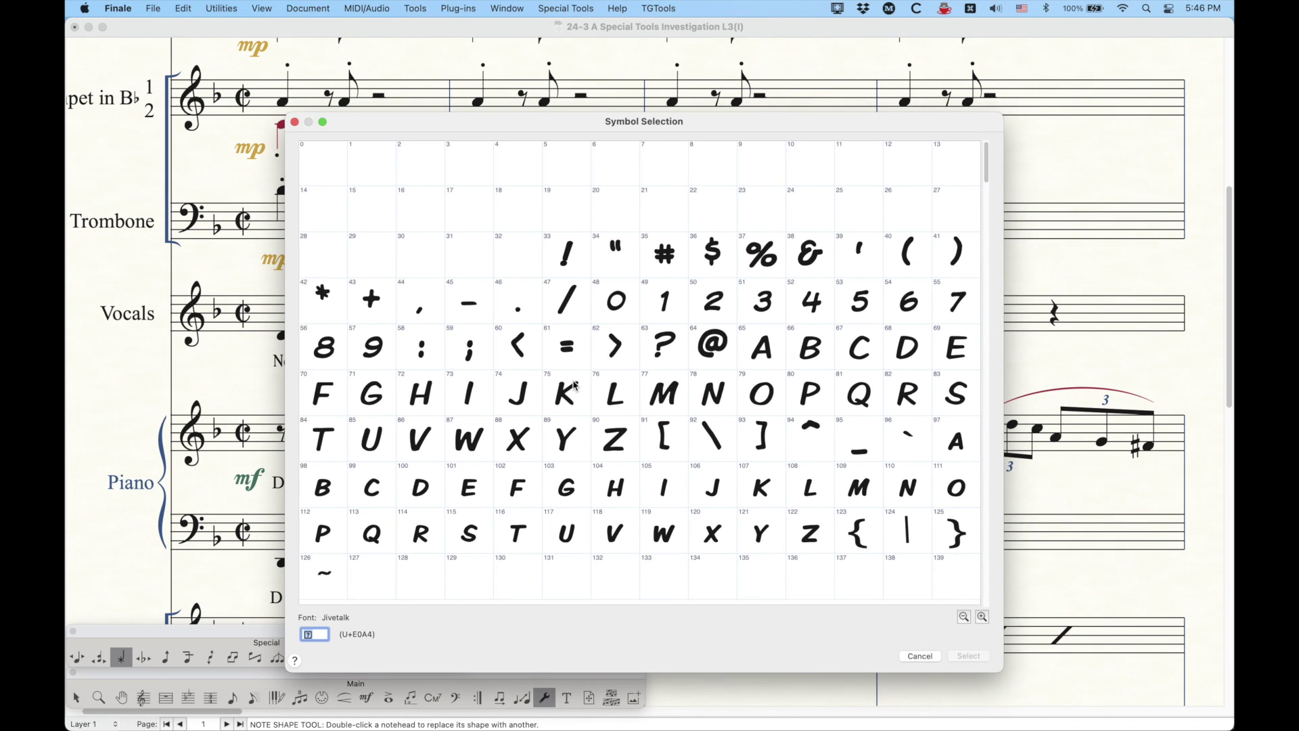
{"action": "left_click", "coordinate": [968, 656]}
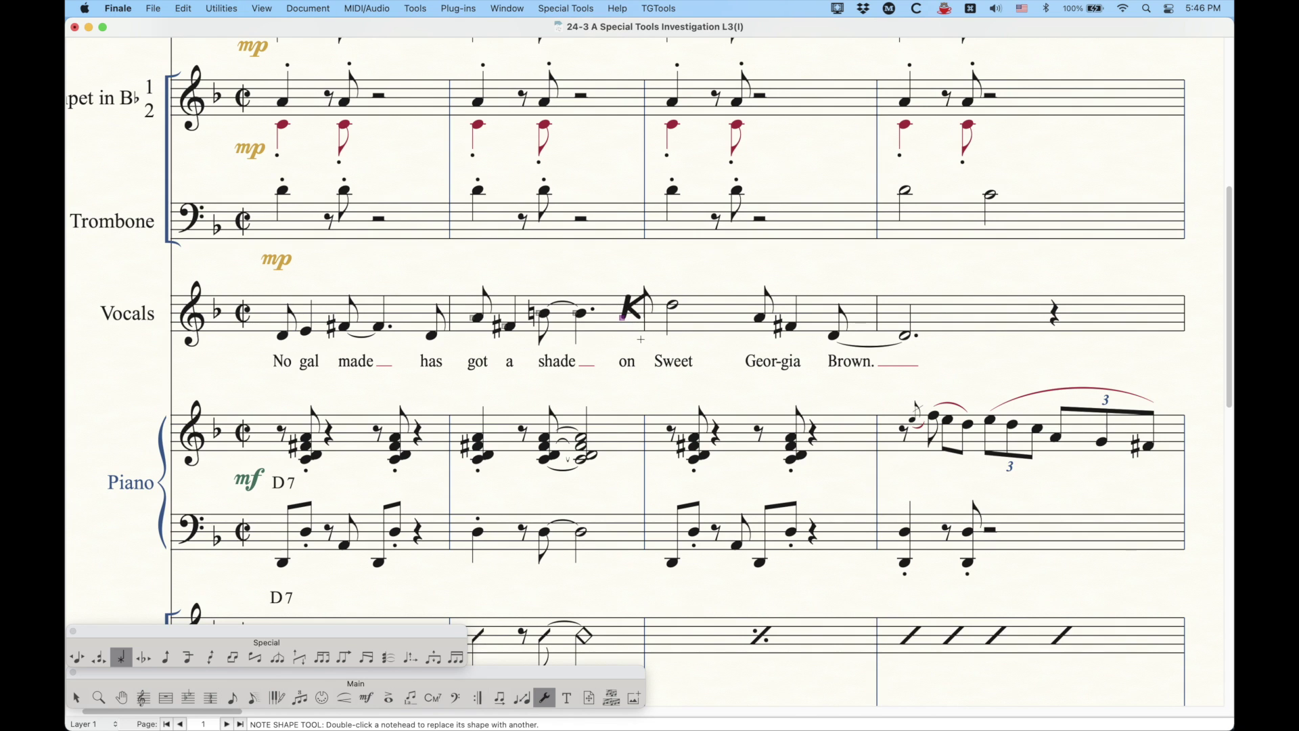
{"action": "double_click", "coordinate": [636, 331]}
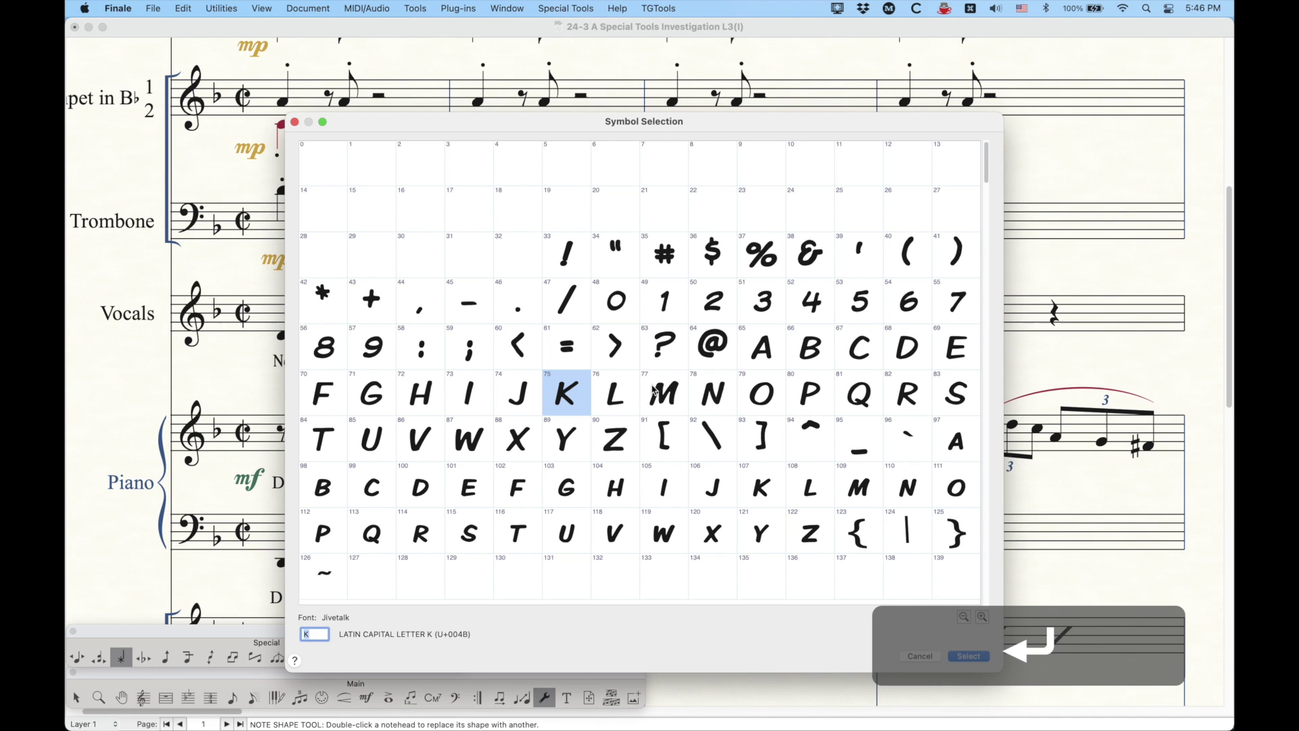
{"action": "left_click", "coordinate": [930, 654]}
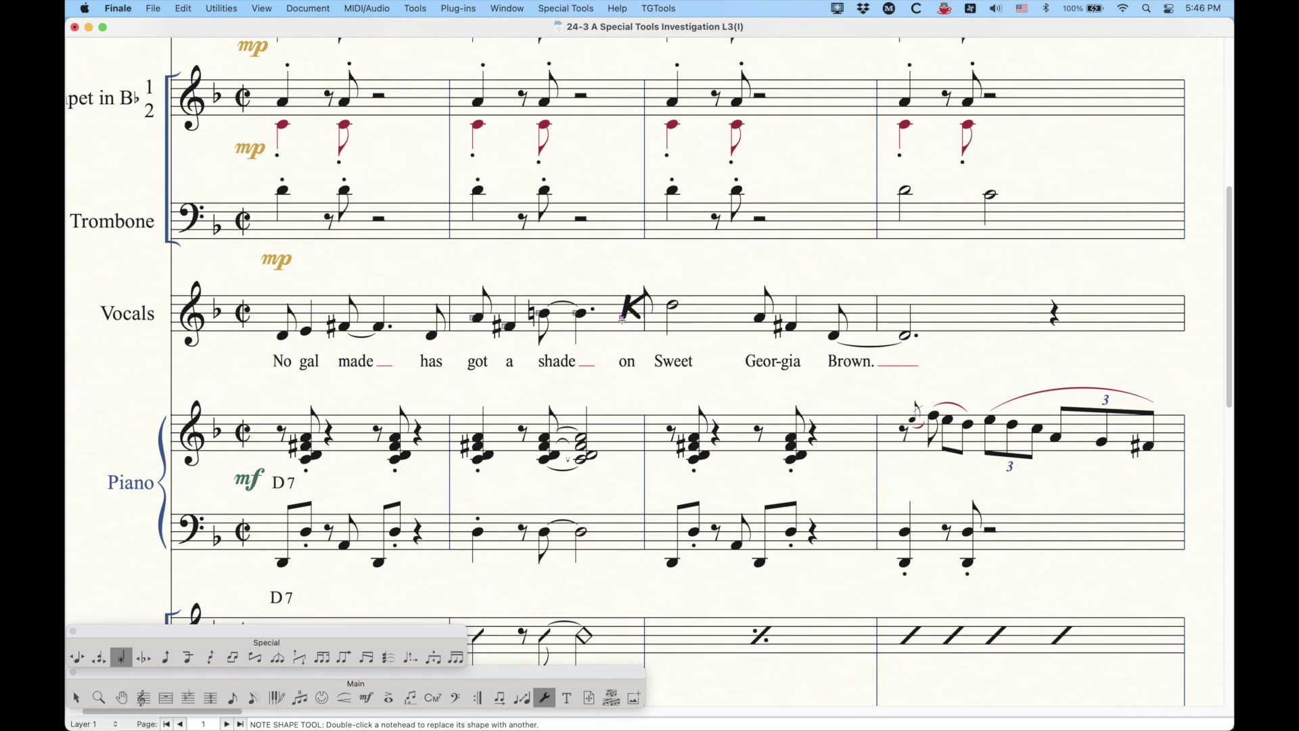
- In Notehead Settings, return the K notehead above "on" to the default notehead font and default character
{"action": "right_click", "coordinate": [622, 318]}
{"action": "left_click", "coordinate": [650, 346]}
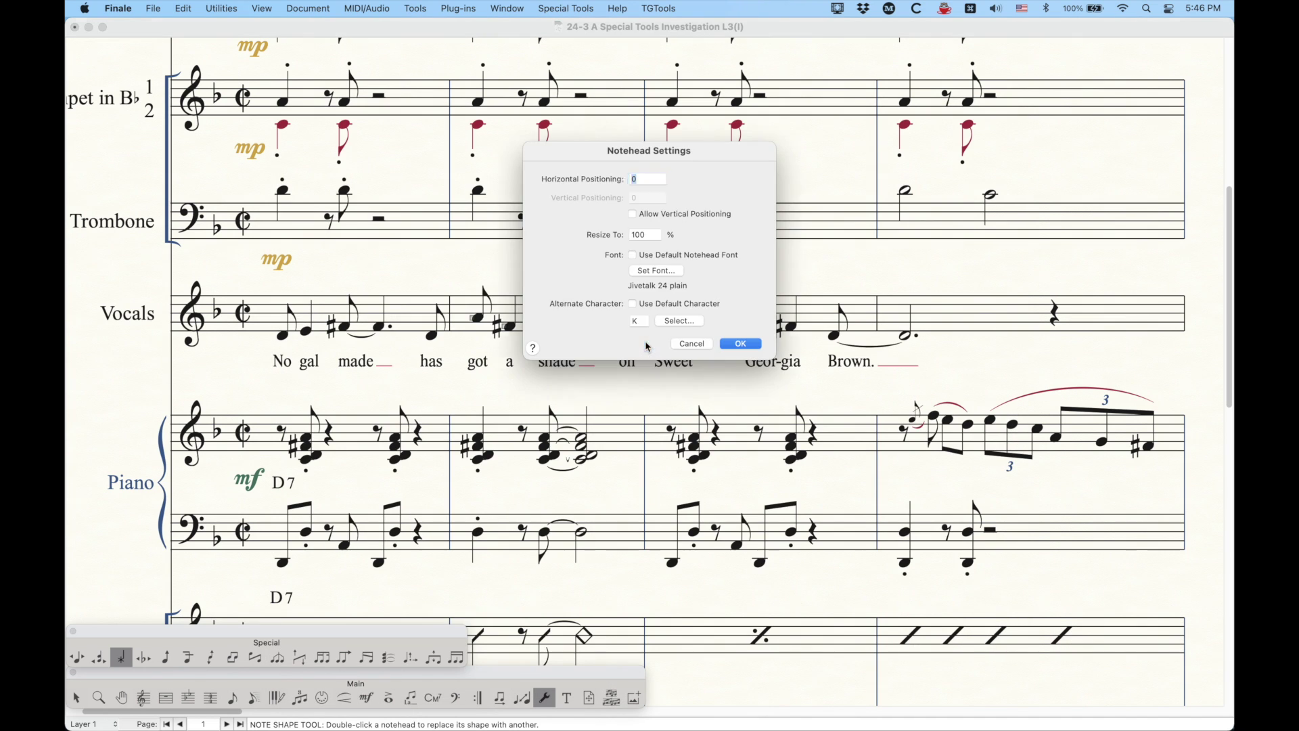
{"action": "left_click", "coordinate": [631, 255]}
{"action": "left_click", "coordinate": [632, 303]}
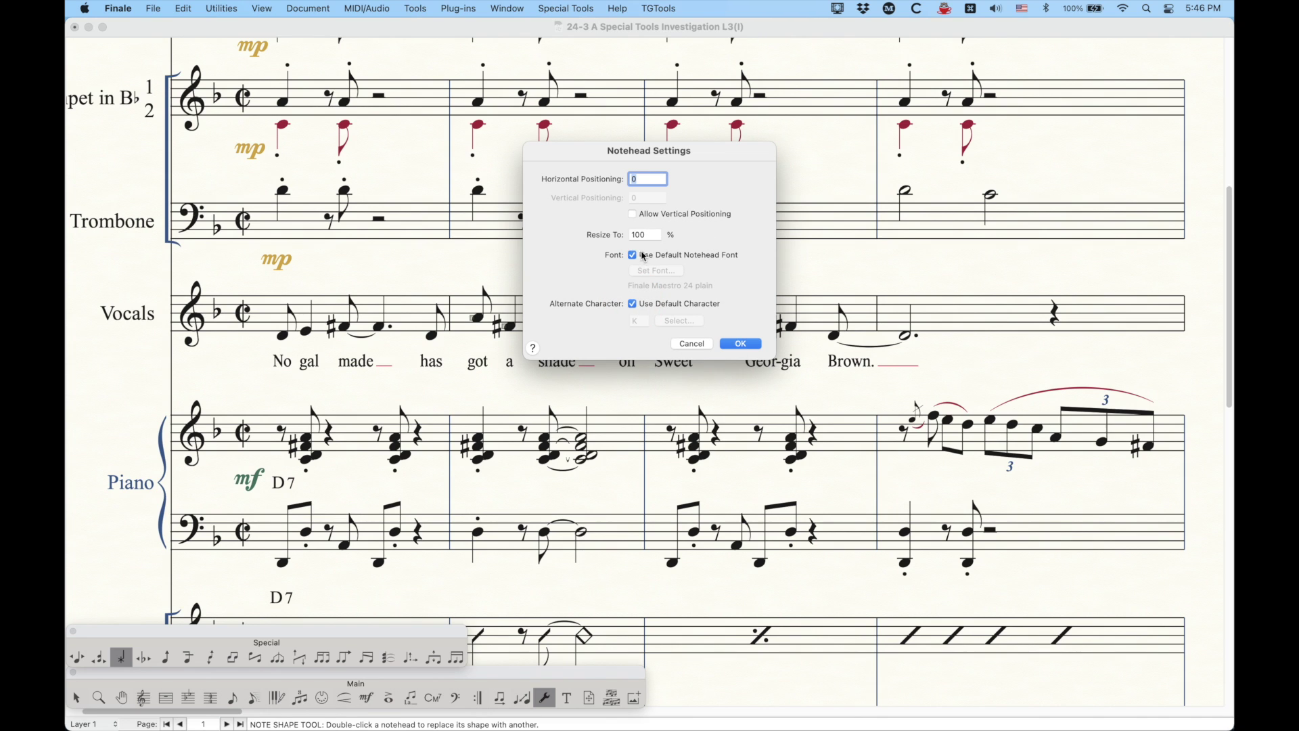
{"action": "left_click", "coordinate": [740, 341]}
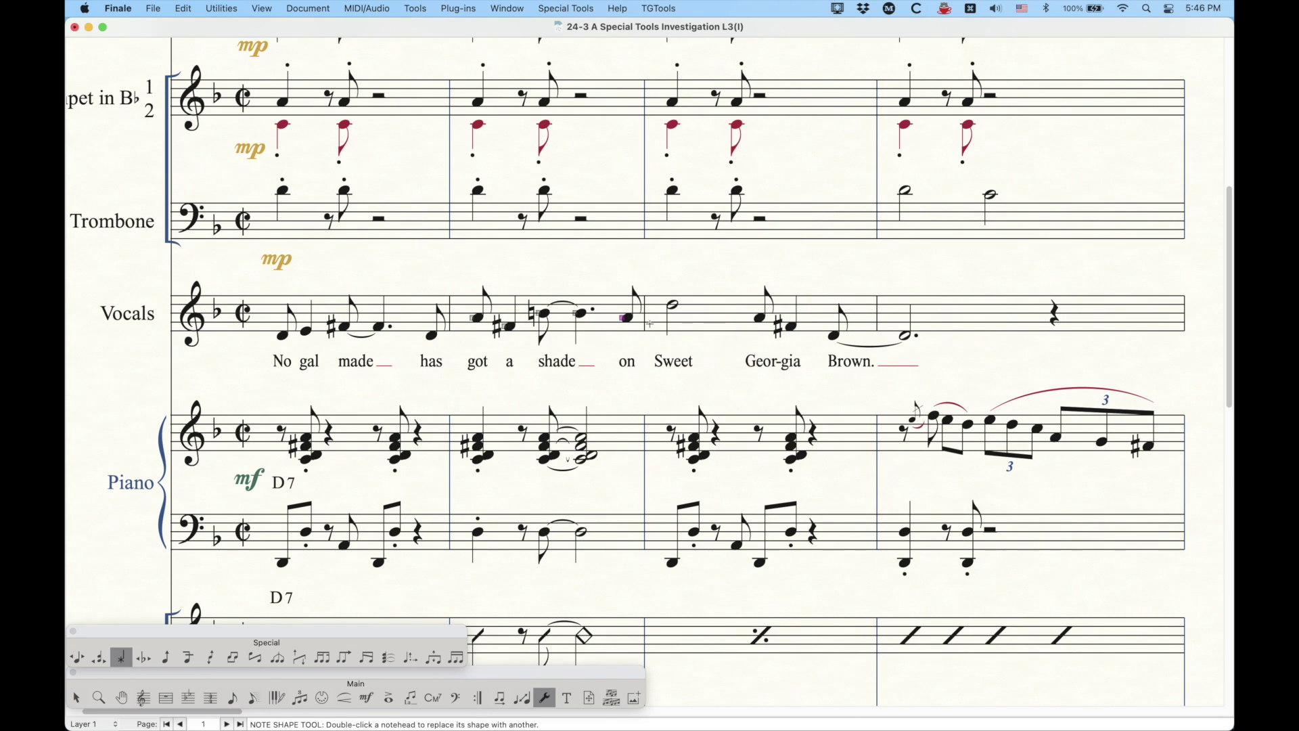
- Select the whole Vocals staff with the Selection tool and open the Change Noteheads utility, keeping the music visible
{"action": "left_click", "coordinate": [77, 697]}
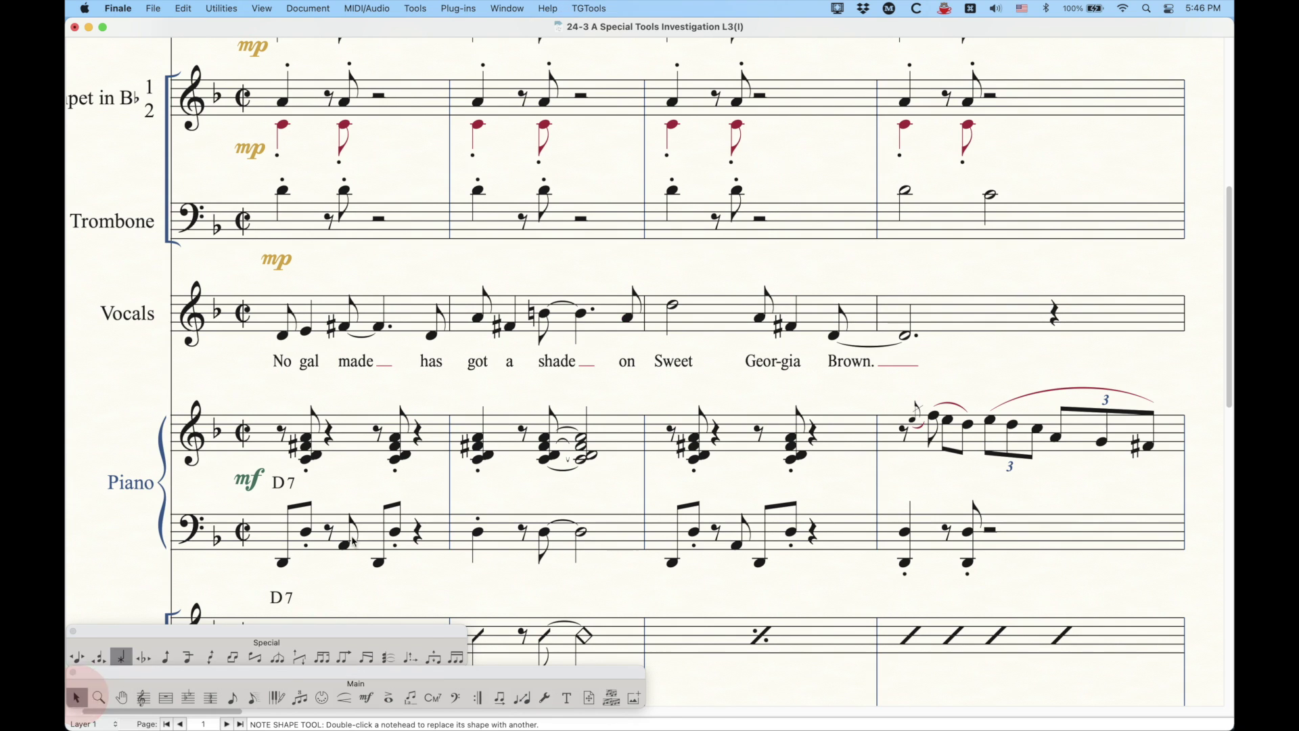
{"action": "left_click", "coordinate": [423, 327]}
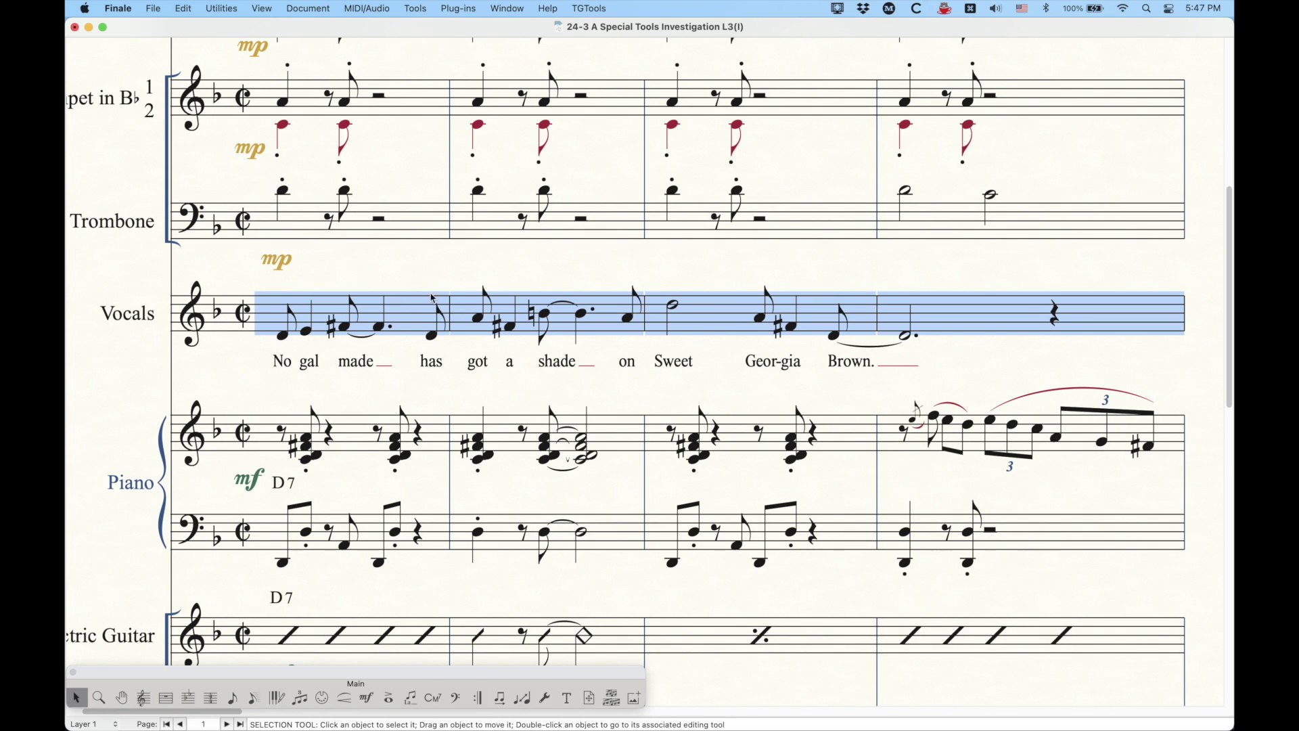
{"action": "left_click", "coordinate": [234, 8]}
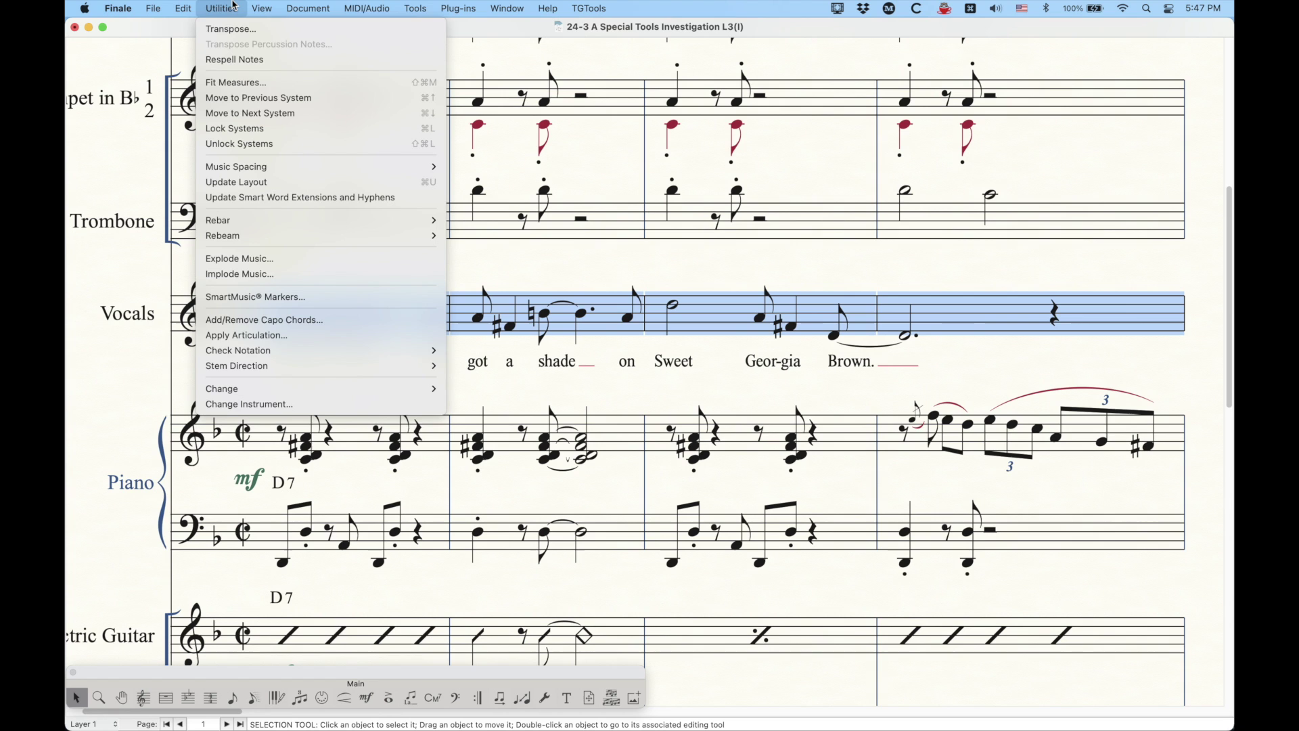
{"action": "mouse_move", "coordinate": [245, 386]}
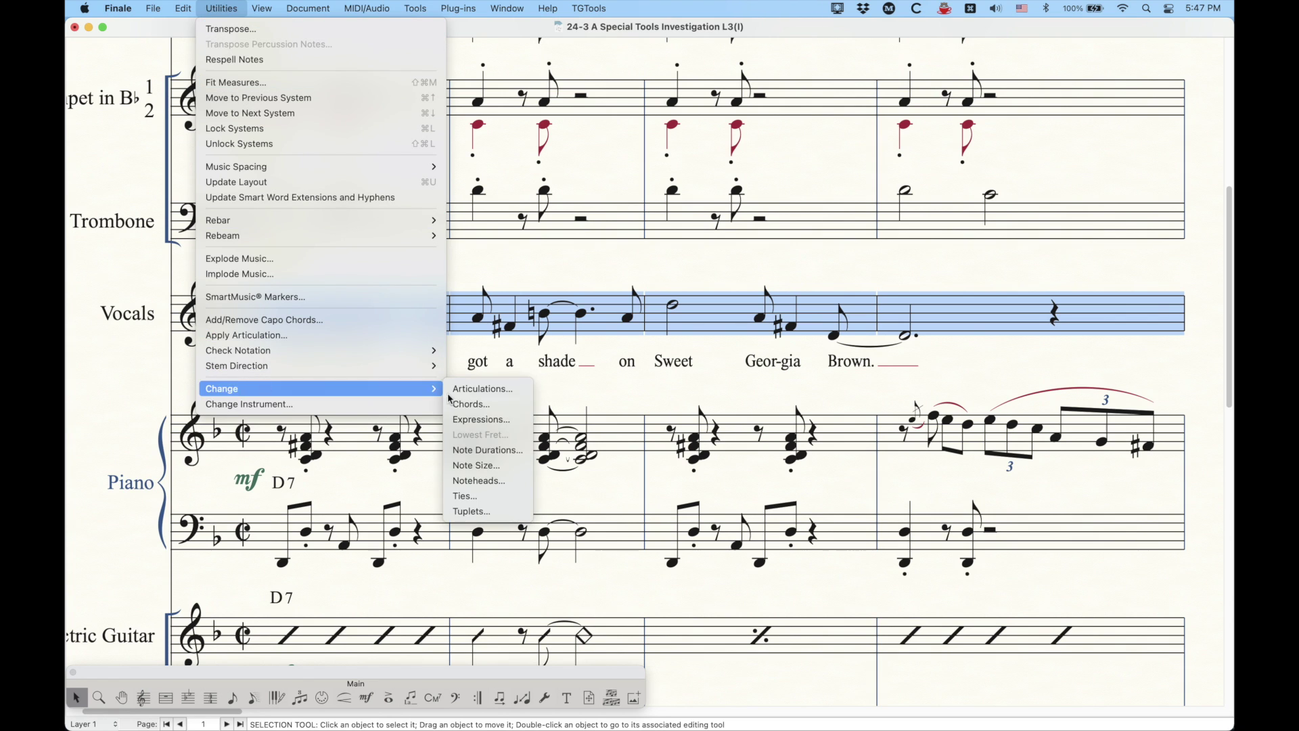
{"action": "left_click", "coordinate": [485, 480]}
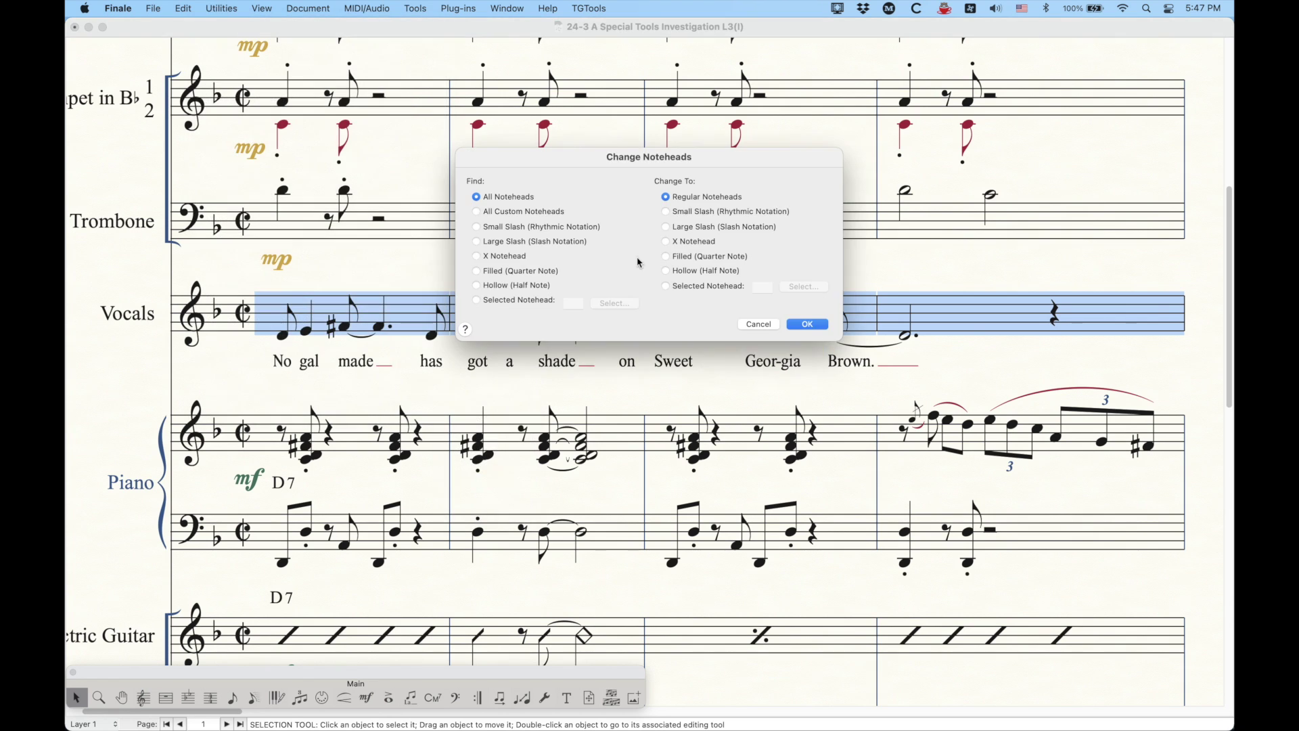
{"action": "left_click_drag", "start_coordinate": [609, 127], "coordinate": [597, 68]}
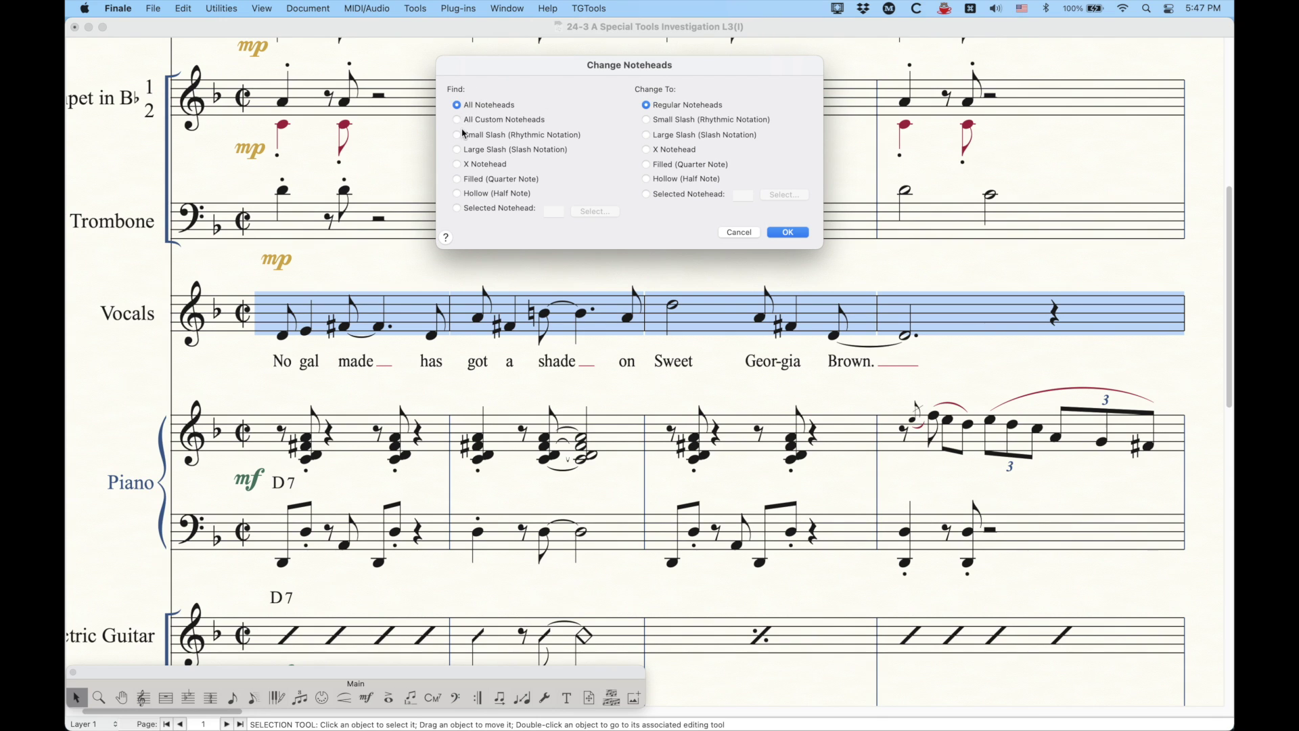
- Examine the Find and Change To options in Change Noteheads, including the symbols available for Selected Notehead
{"action": "left_click", "coordinate": [458, 180]}
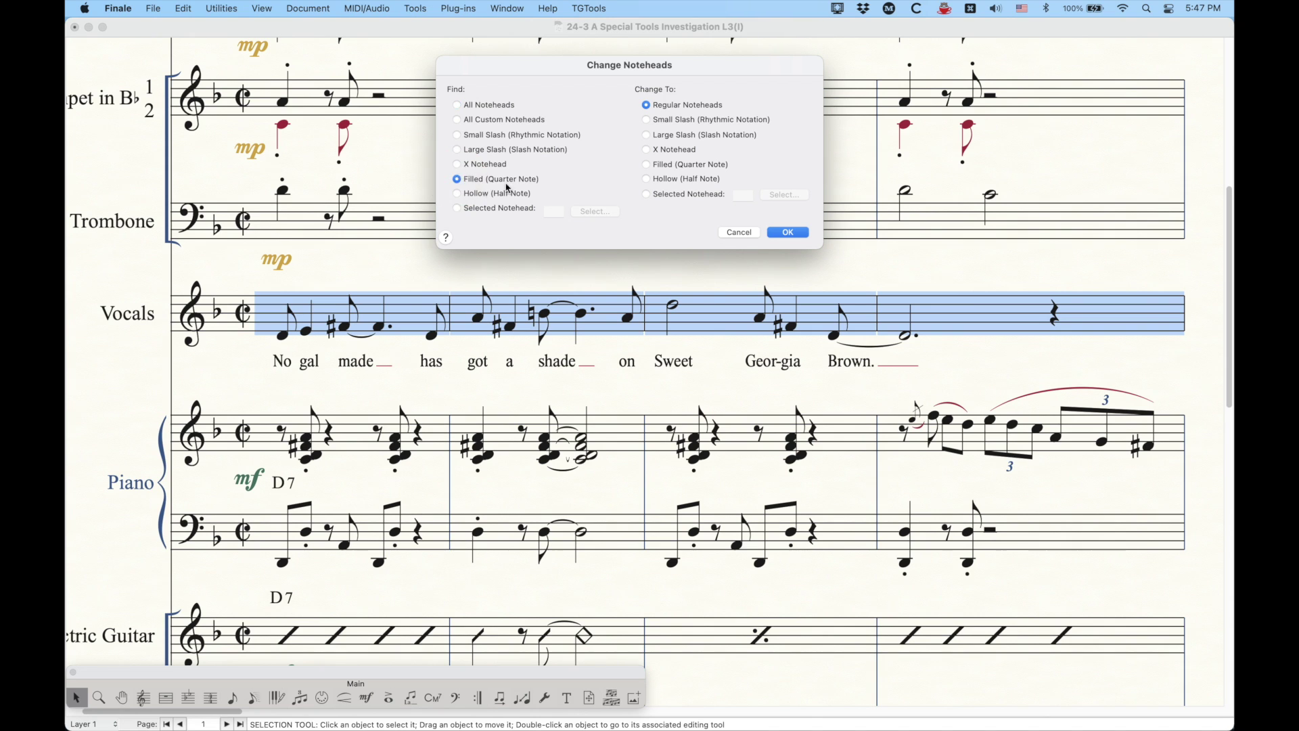
{"action": "left_click", "coordinate": [458, 193]}
{"action": "left_click", "coordinate": [458, 165]}
{"action": "left_click", "coordinate": [457, 106]}
{"action": "left_click", "coordinate": [647, 149]}
{"action": "left_click", "coordinate": [647, 195]}
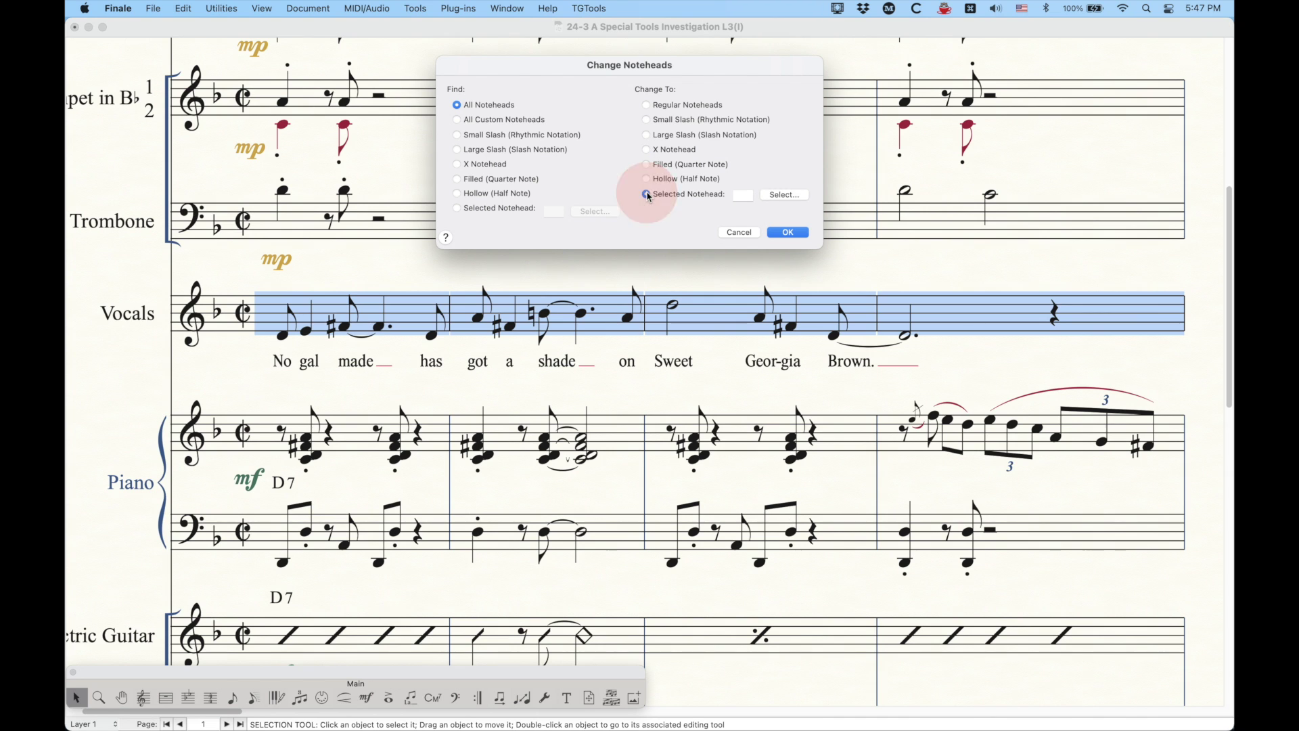
{"action": "left_click", "coordinate": [787, 196]}
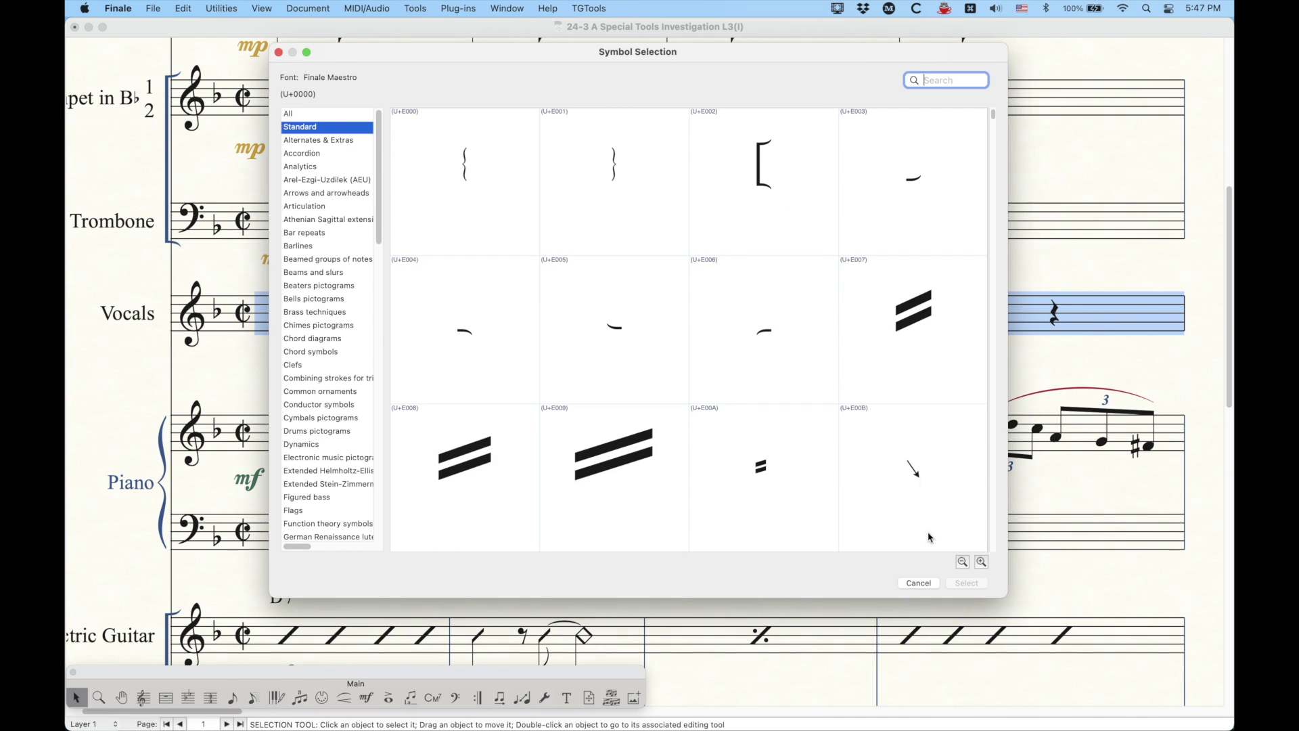
{"action": "left_click", "coordinate": [918, 582]}
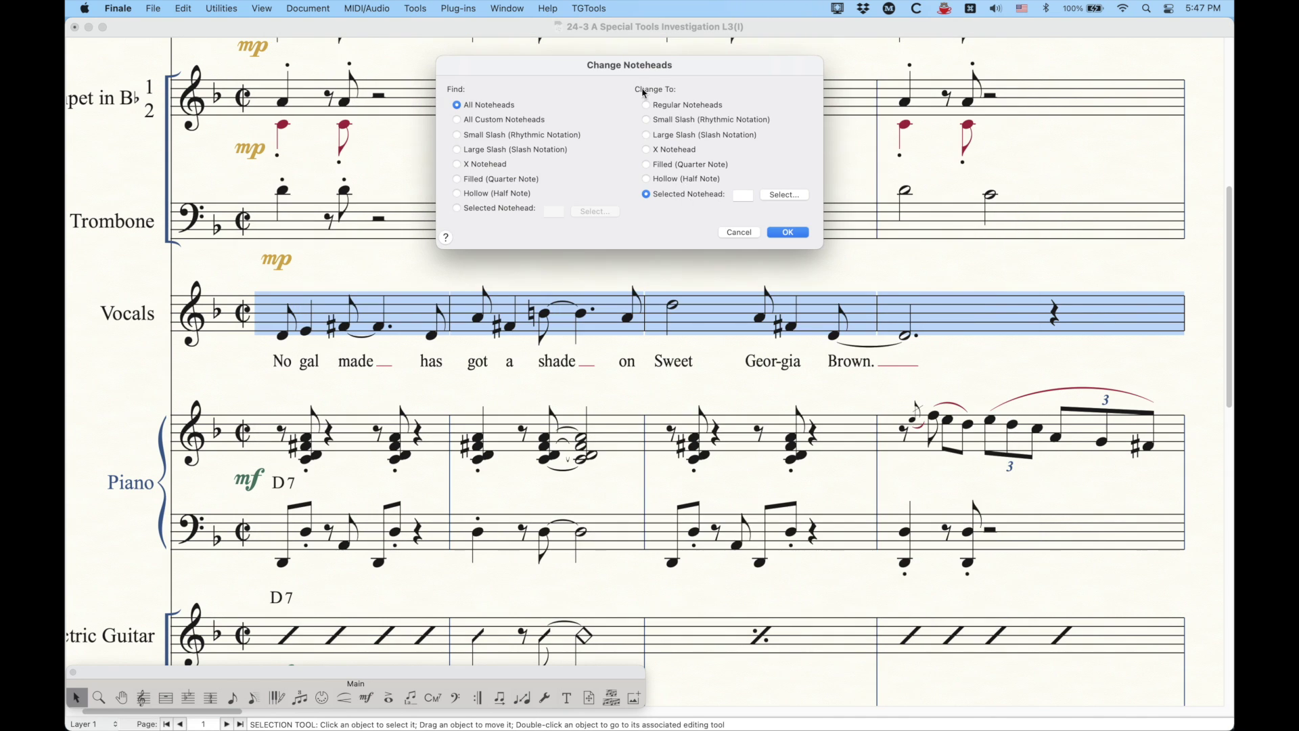
- Change all noteheads in the selected Vocals staff to X Notehead, and undo the change
{"action": "left_click", "coordinate": [648, 150]}
{"action": "left_click", "coordinate": [788, 233]}
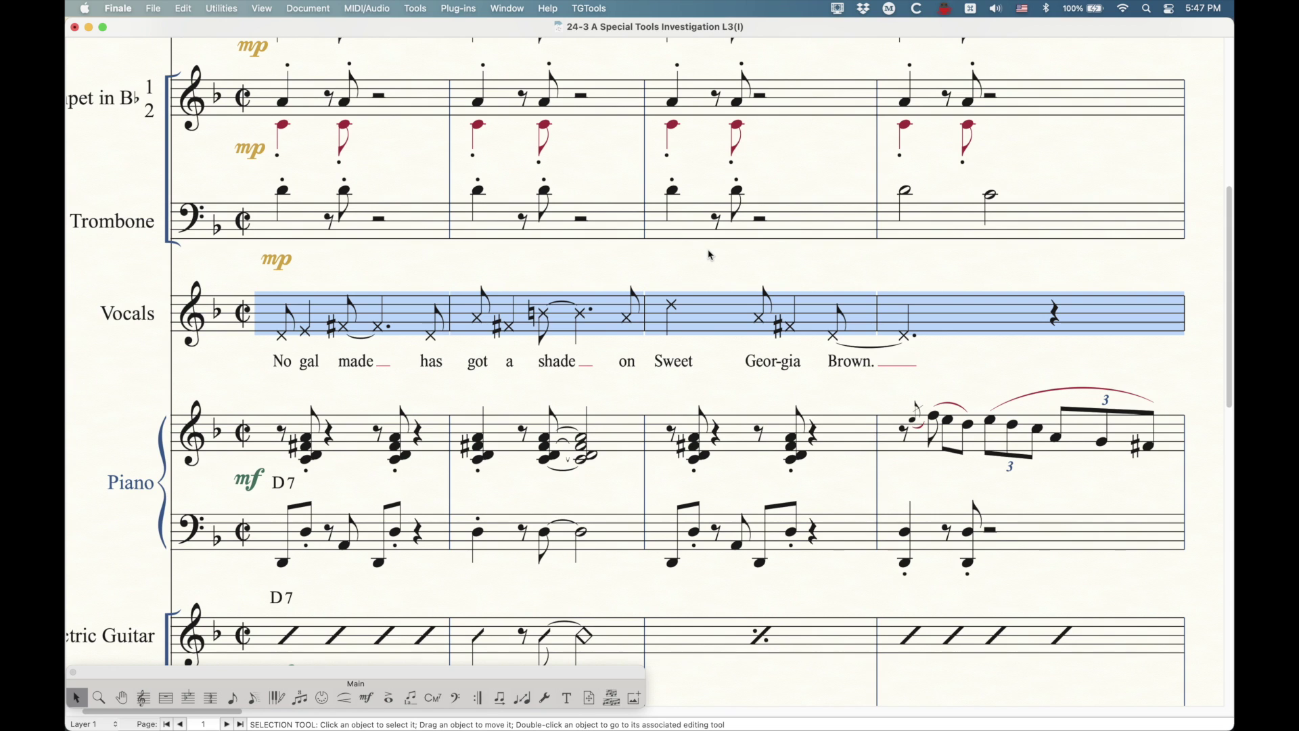
{"action": "key", "text": "super+z"}
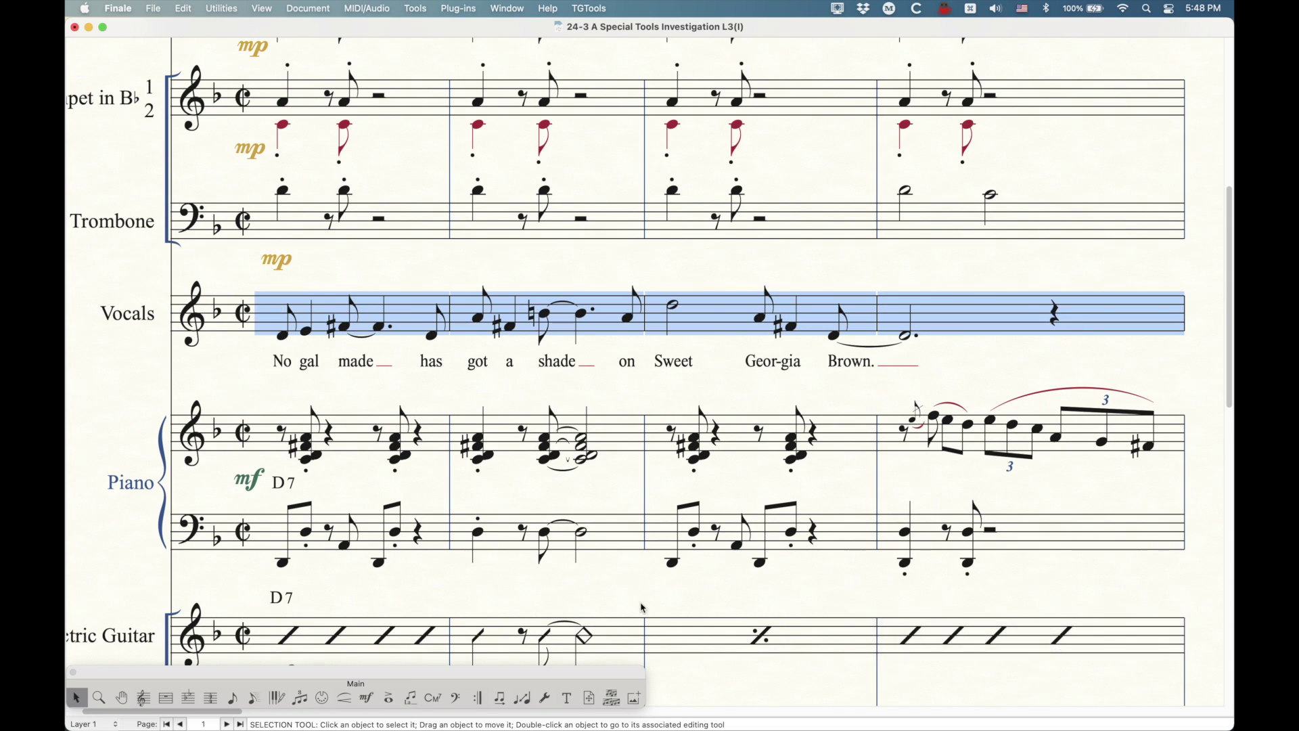
- With the Note Shape tool, change the notehead above "Sweet" to the X symbol U+E0A8, and reset it to its default shape
{"action": "left_click", "coordinate": [544, 696]}
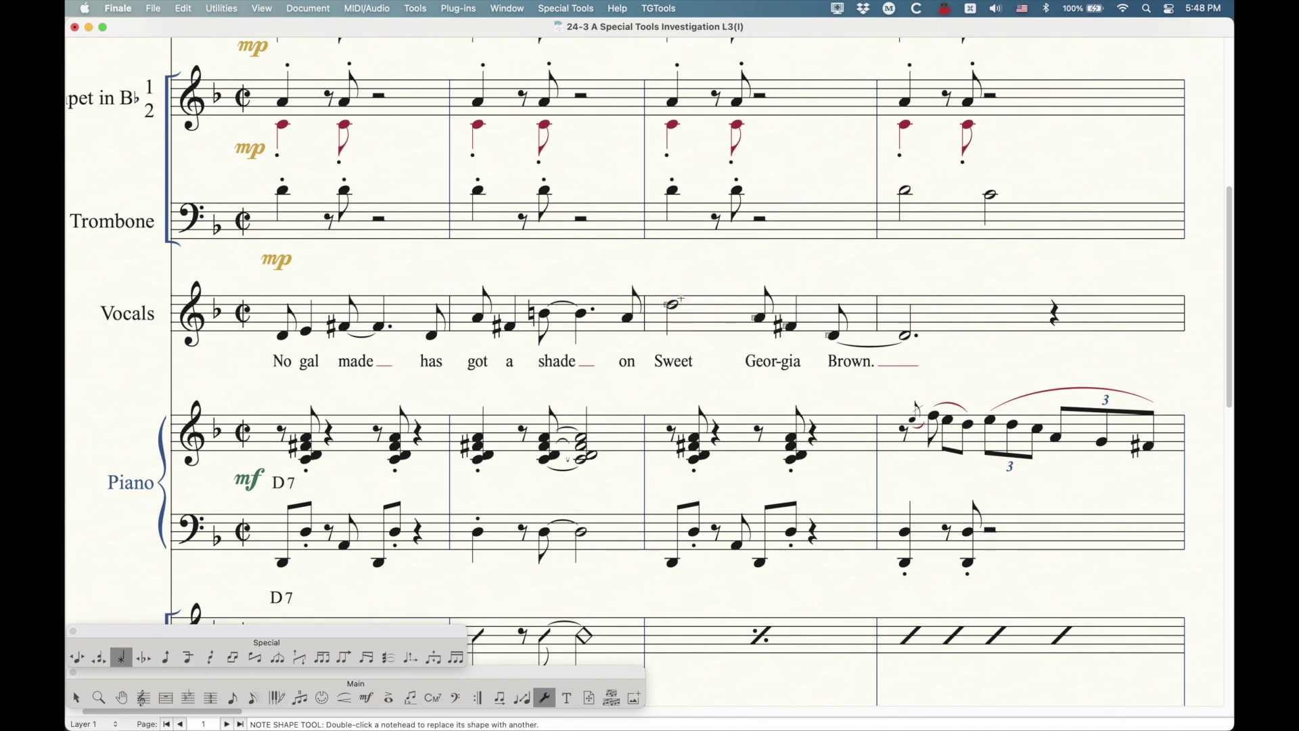
{"action": "left_click", "coordinate": [675, 304]}
{"action": "key", "text": "Return"}
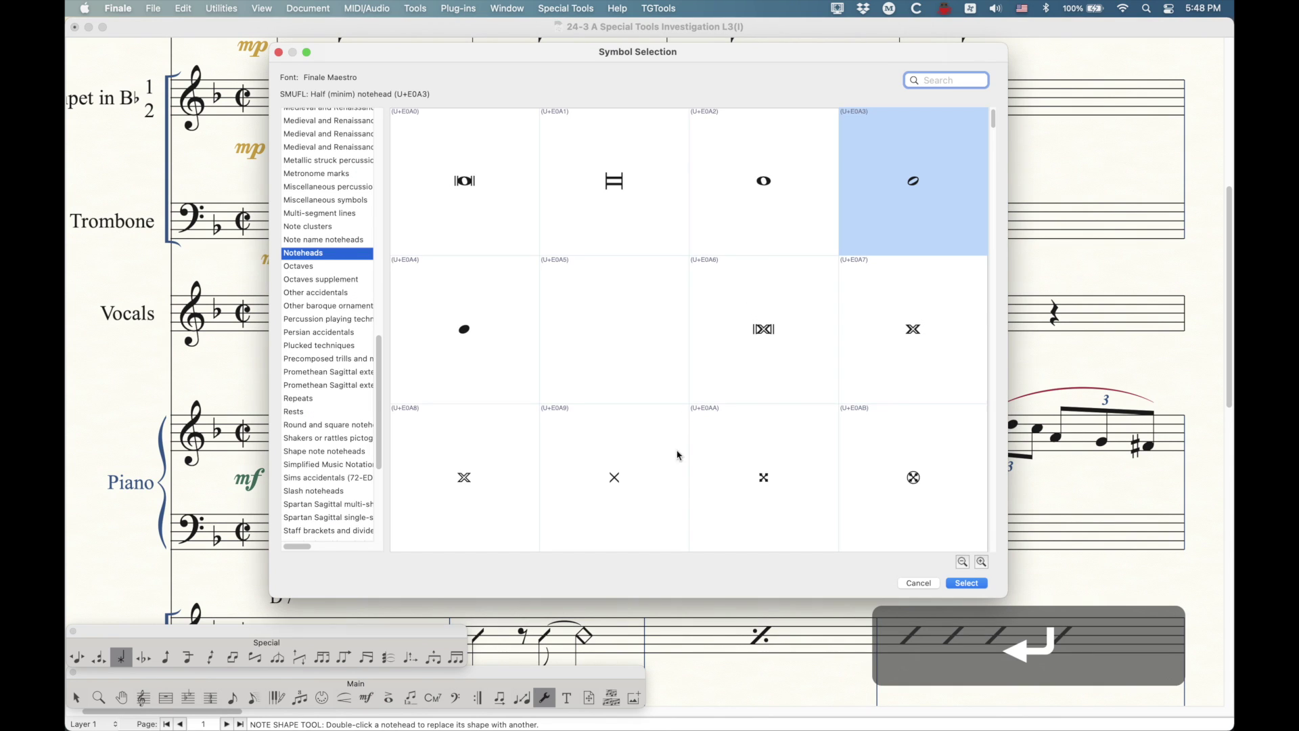
{"action": "double_click", "coordinate": [449, 477]}
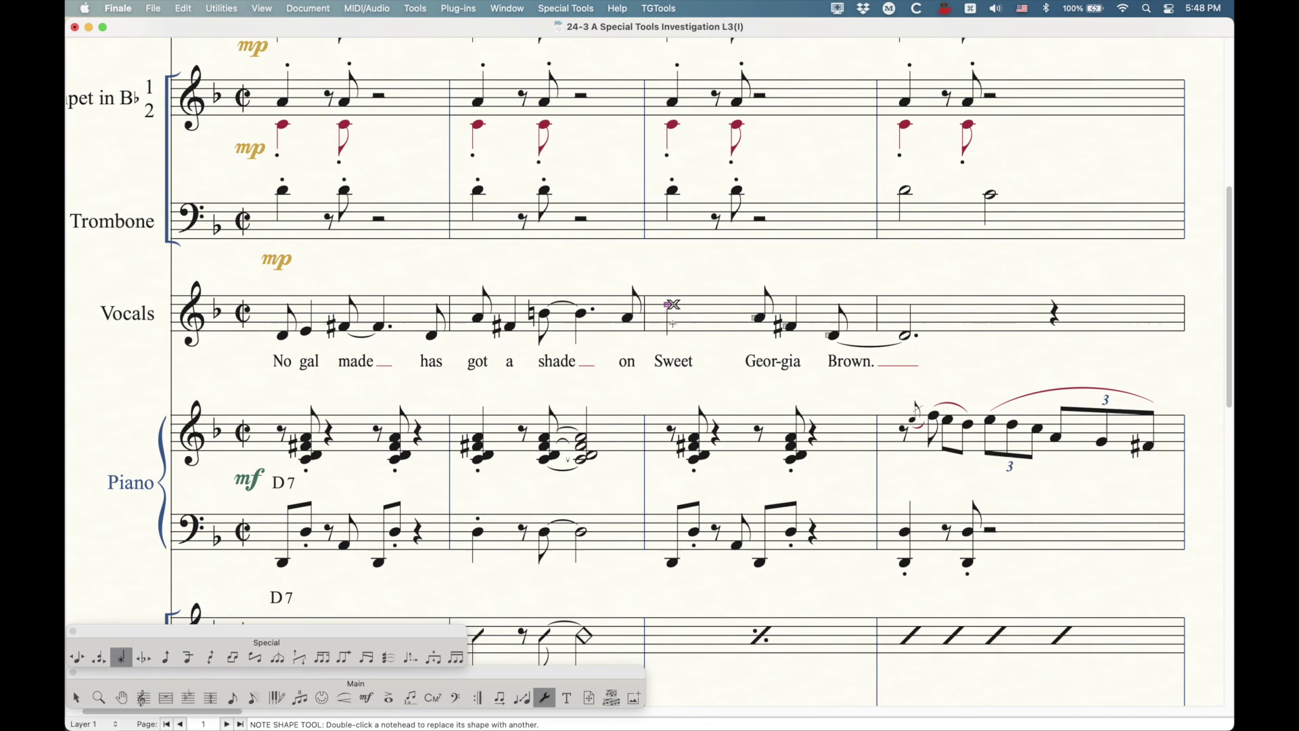
{"action": "key", "text": "BackSpace"}
- Select the whole Vocals staff with the Selection tool and open the JW Change plug-in
{"action": "key", "text": "Escape"}
{"action": "left_click", "coordinate": [399, 324]}
{"action": "left_click", "coordinate": [1037, 312], "text": "shift"}
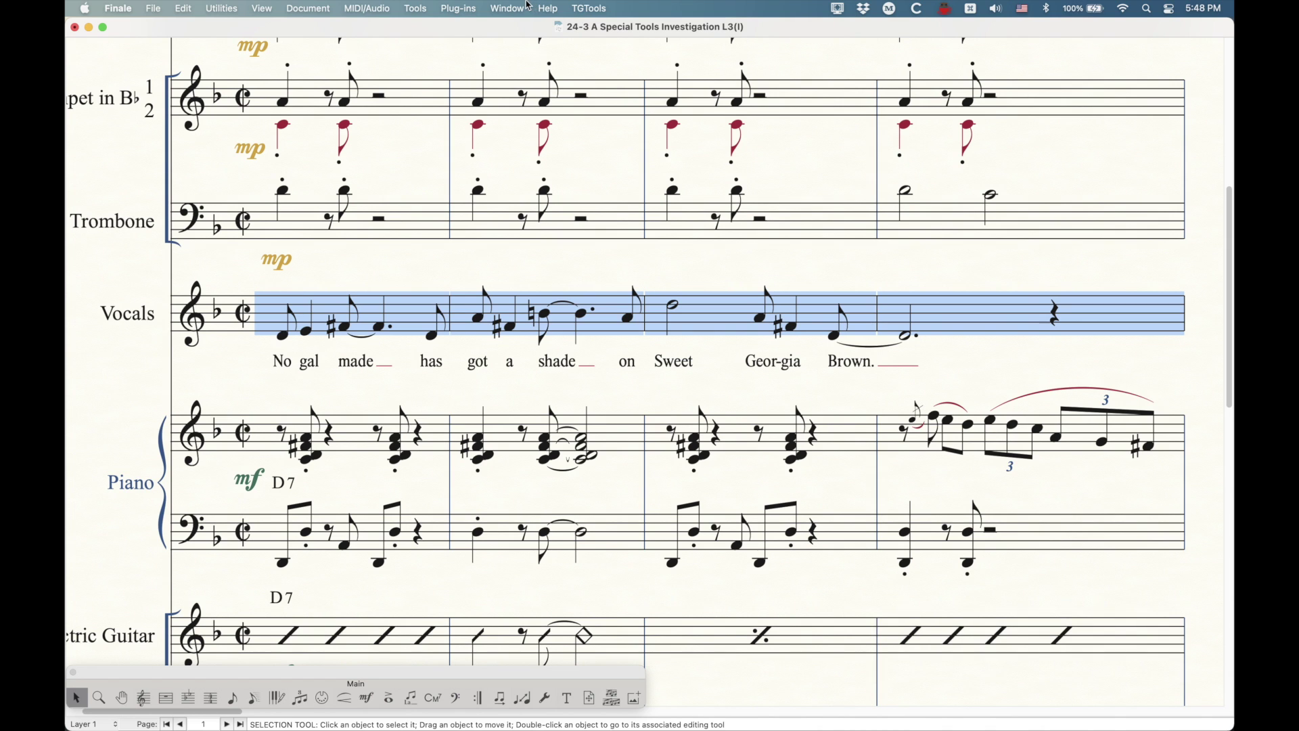
{"action": "left_click", "coordinate": [458, 8]}
{"action": "mouse_move", "coordinate": [467, 90]}
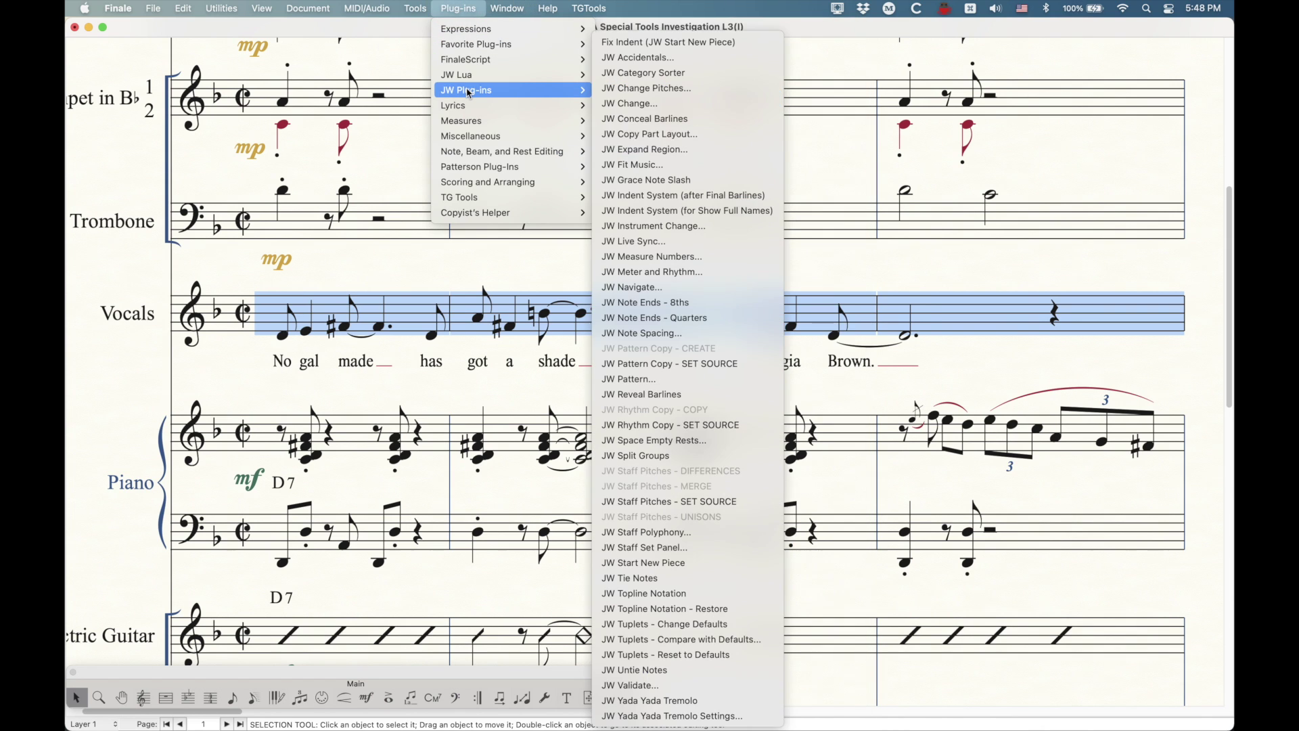
{"action": "left_click", "coordinate": [646, 111]}
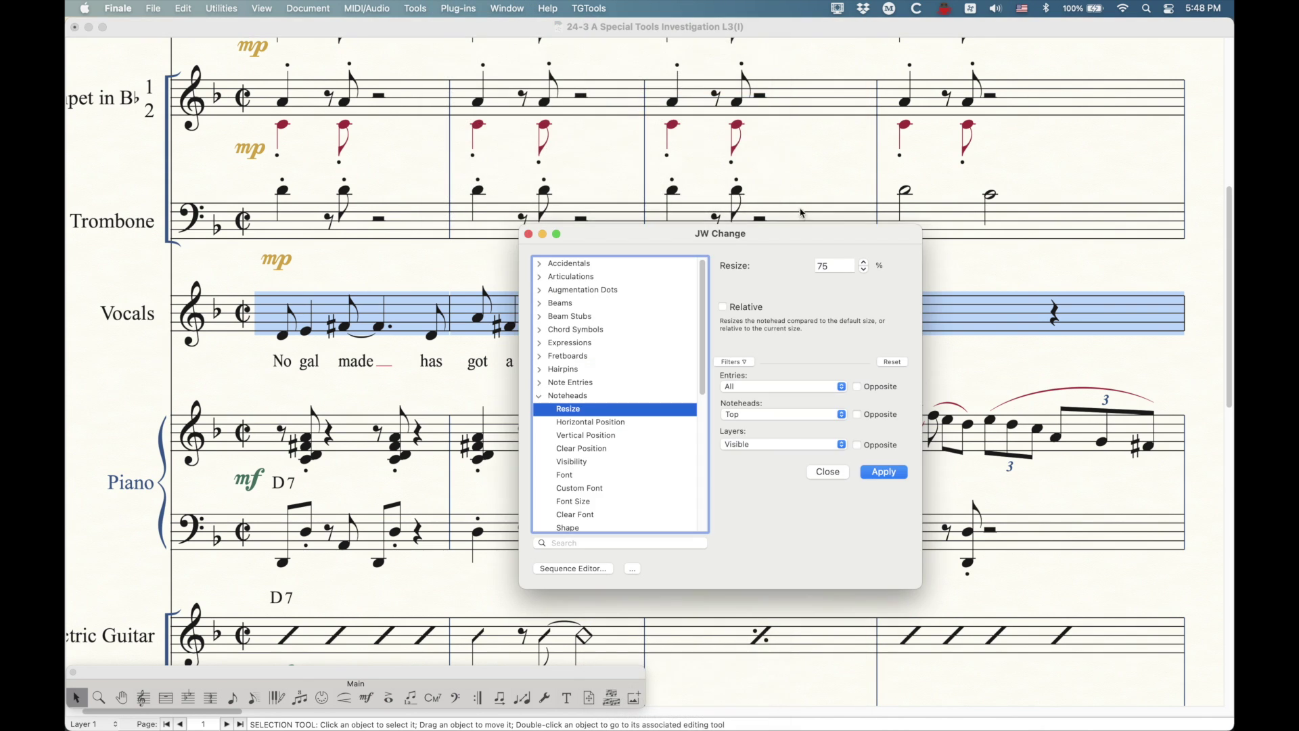
- Examine JW Change's Horizontal Position, Vertical Position and Clear Position options for Noteheads, and look through the Note Entries options, keeping the Vocals notes visible
{"action": "left_click", "coordinate": [574, 423]}
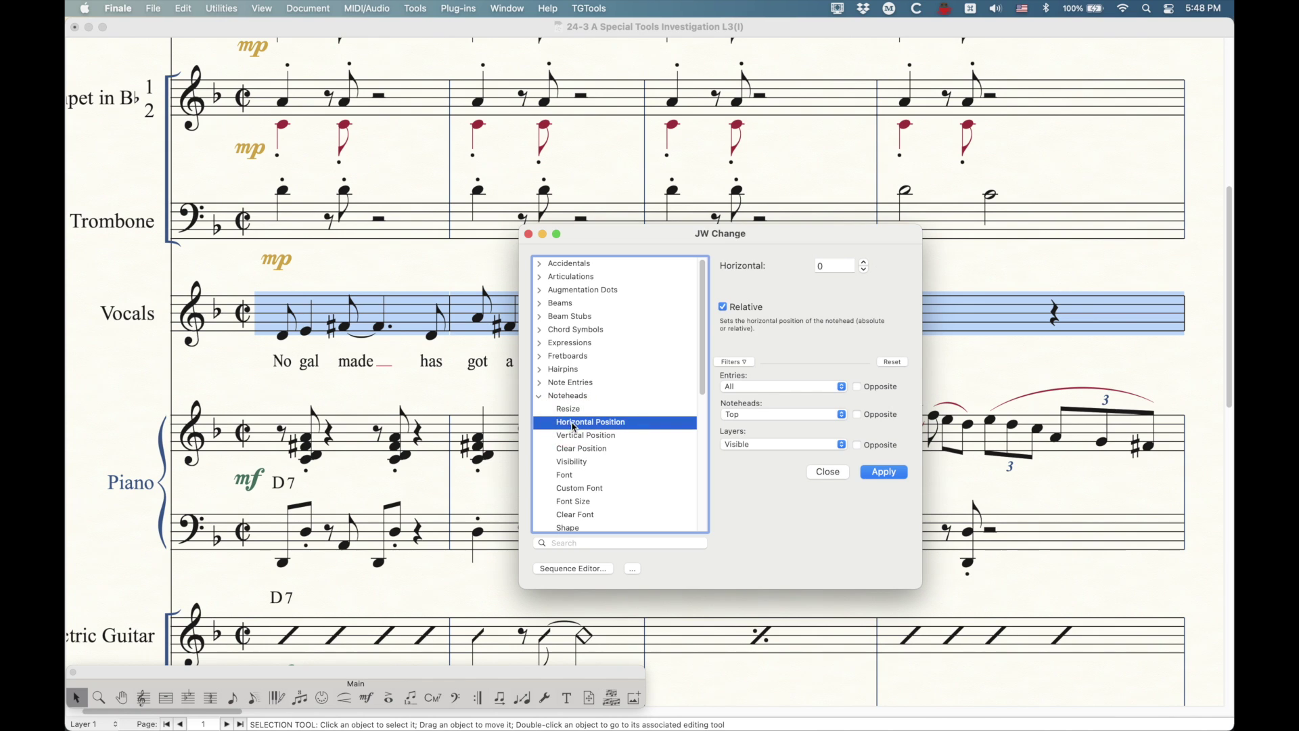
{"action": "left_click", "coordinate": [539, 384]}
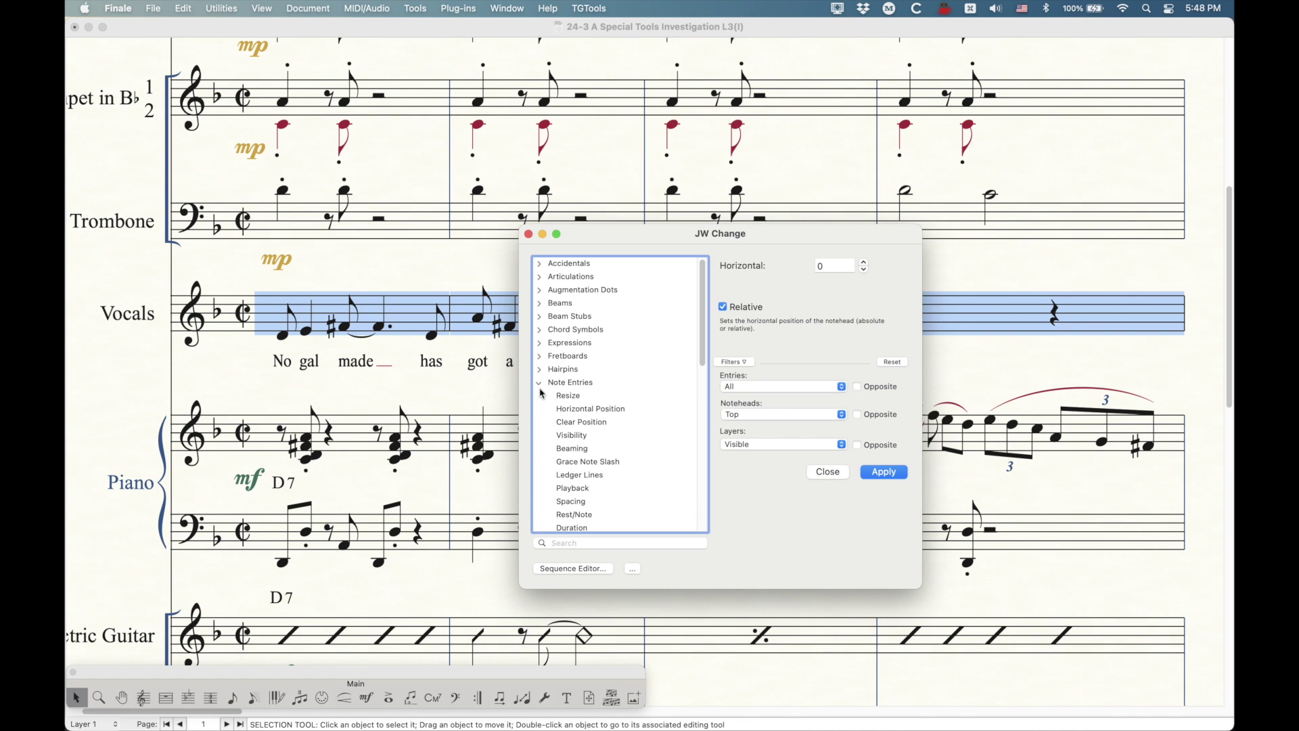
{"action": "left_click", "coordinate": [539, 383]}
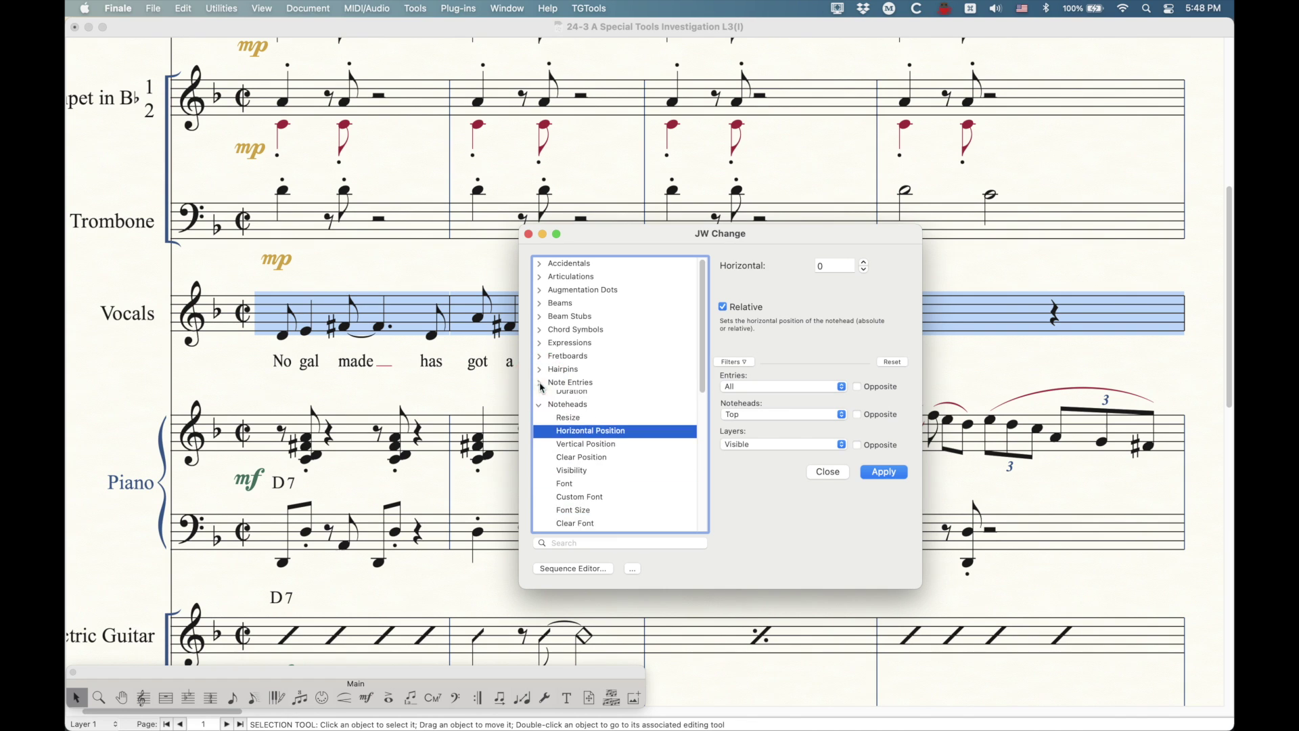
{"action": "left_click", "coordinate": [589, 437]}
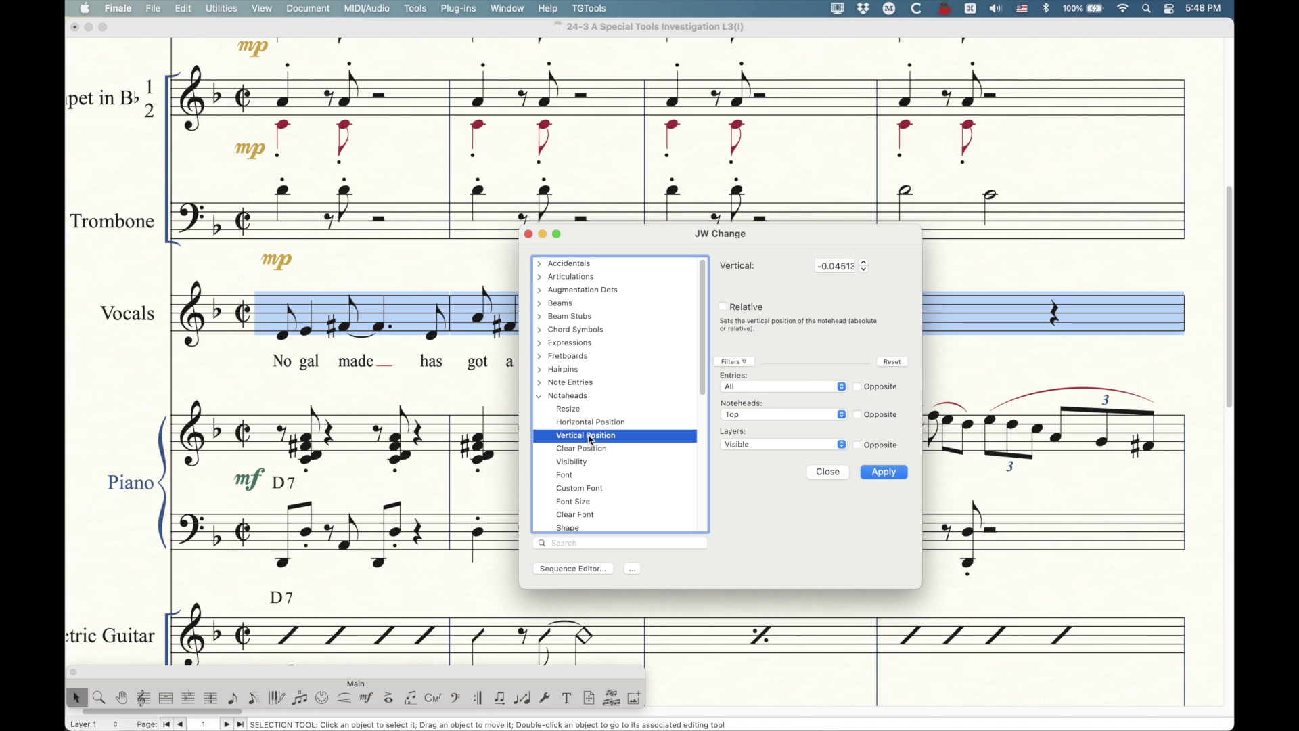
{"action": "left_click", "coordinate": [583, 450]}
{"action": "left_click", "coordinate": [586, 423]}
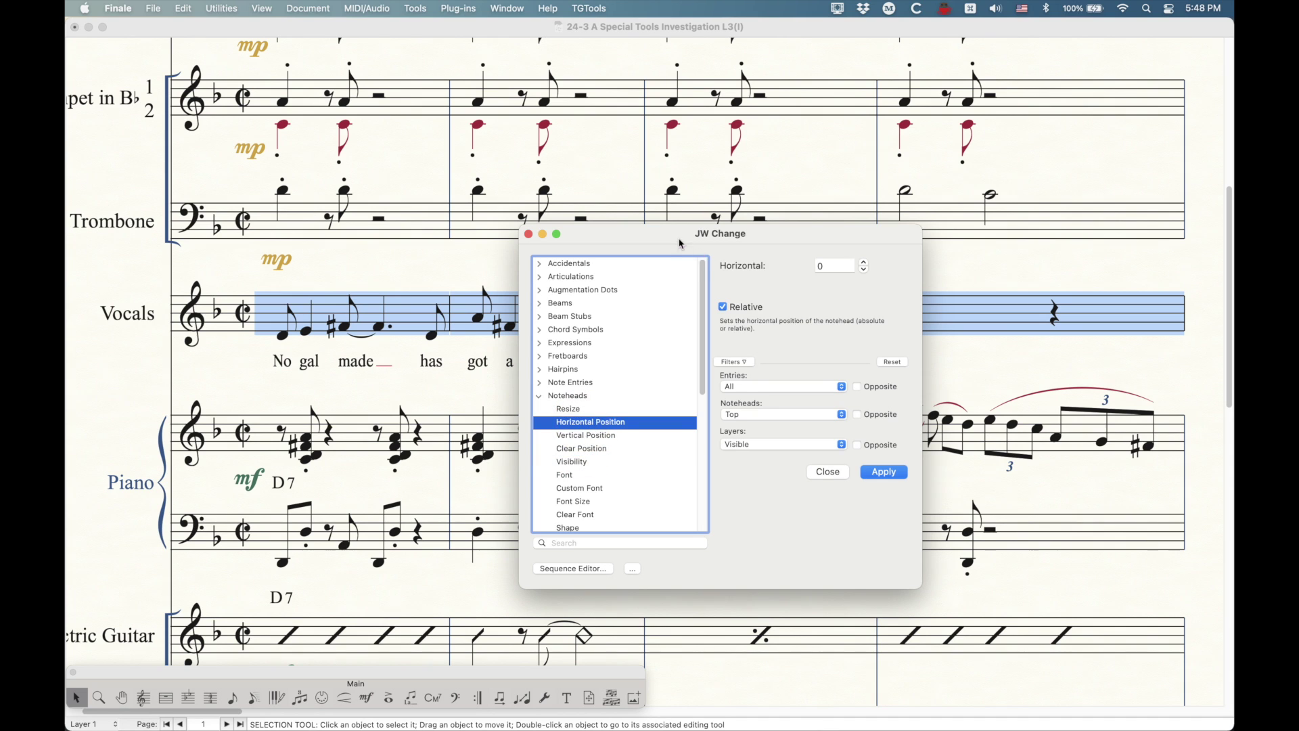
{"action": "left_click_drag", "start_coordinate": [679, 244], "coordinate": [710, 144]}
{"action": "left_click", "coordinate": [571, 283]}
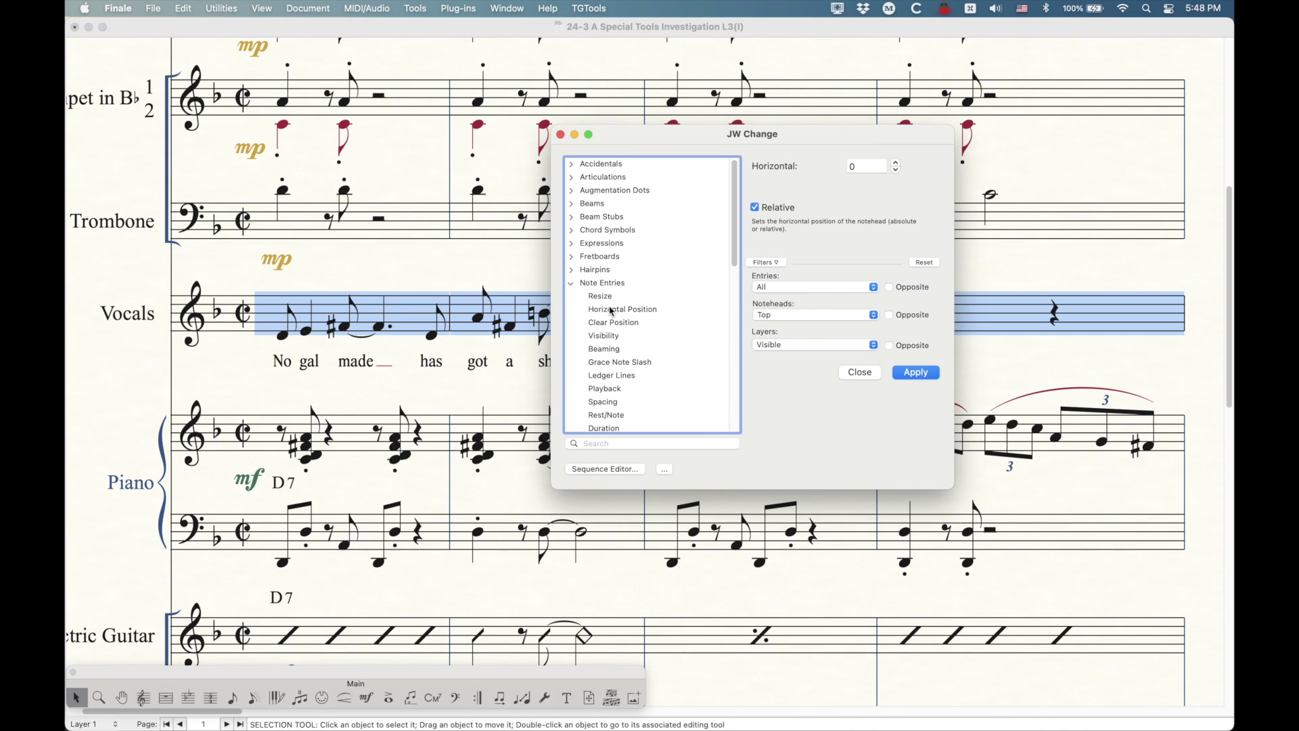
{"action": "left_click", "coordinate": [571, 284]}
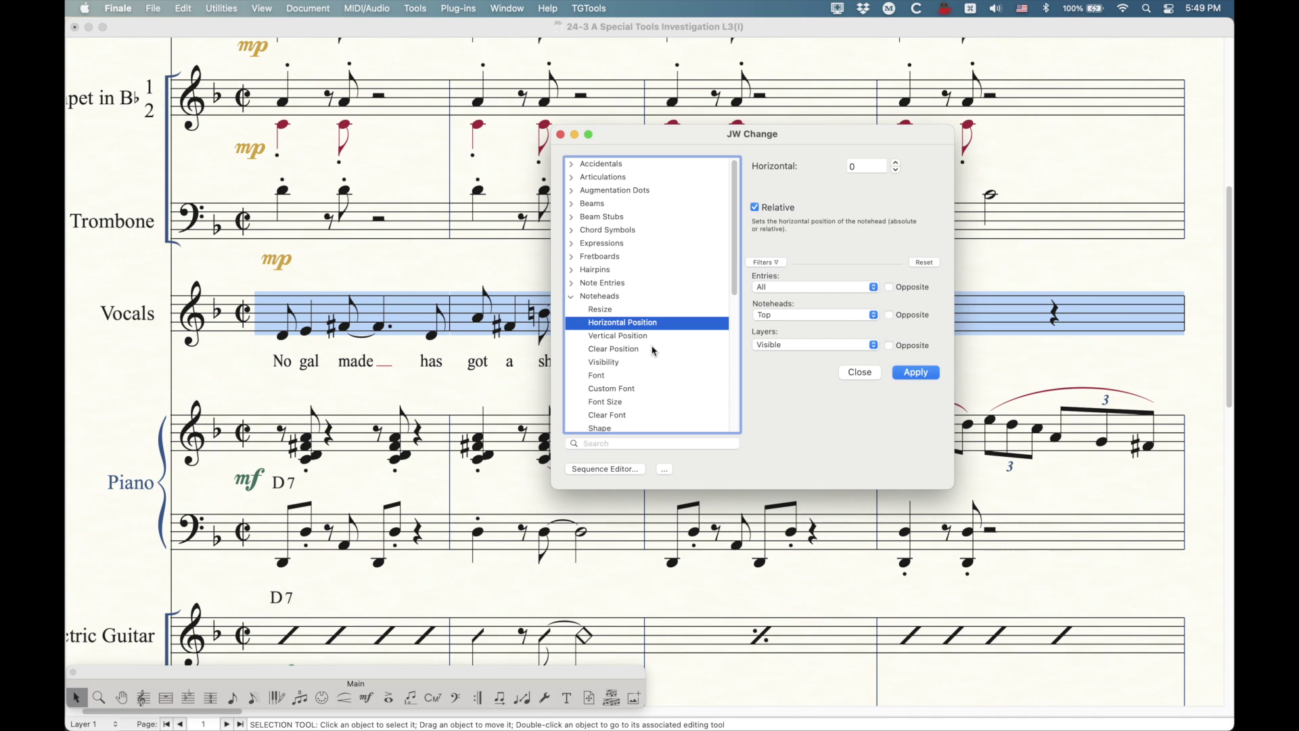
- In JW Change, bring up the Noteheads Shape settings and examine the available Note Shape choices
{"action": "scroll", "coordinate": [613, 374], "scroll_direction": "down", "scroll_amount": 1}
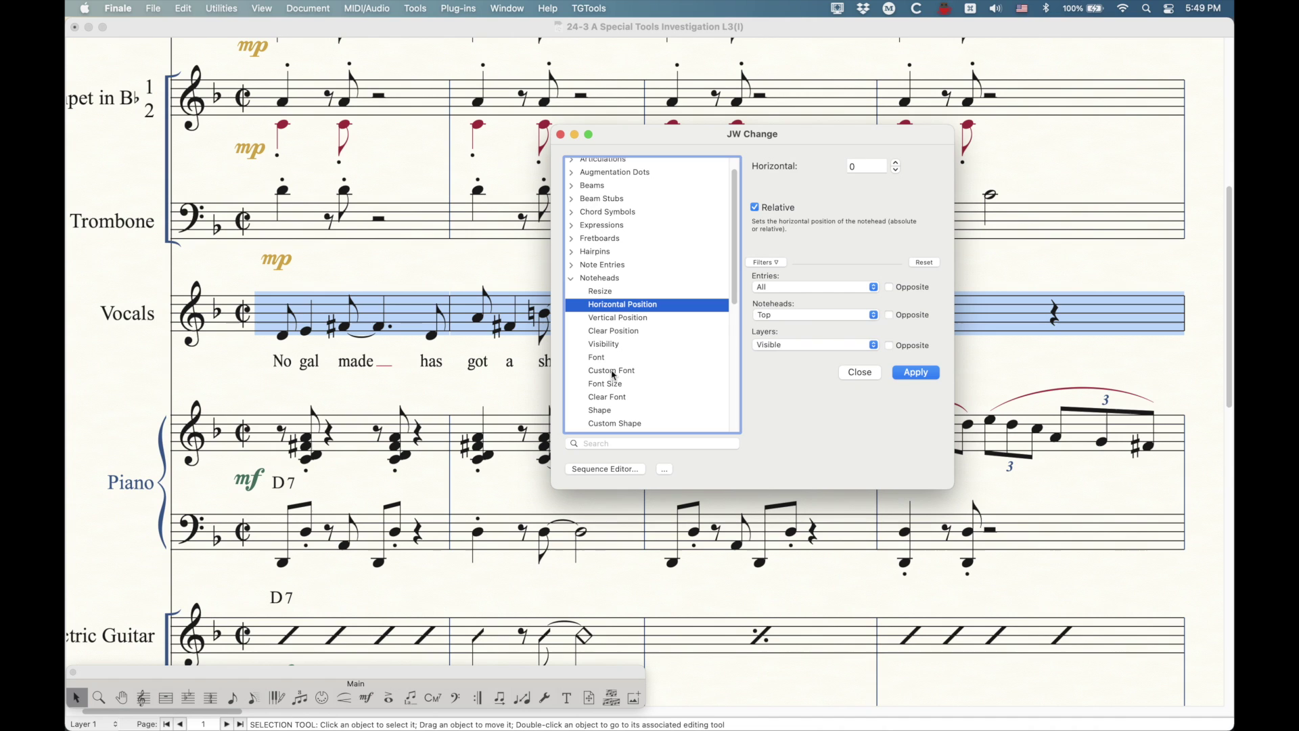
{"action": "left_click", "coordinate": [606, 410]}
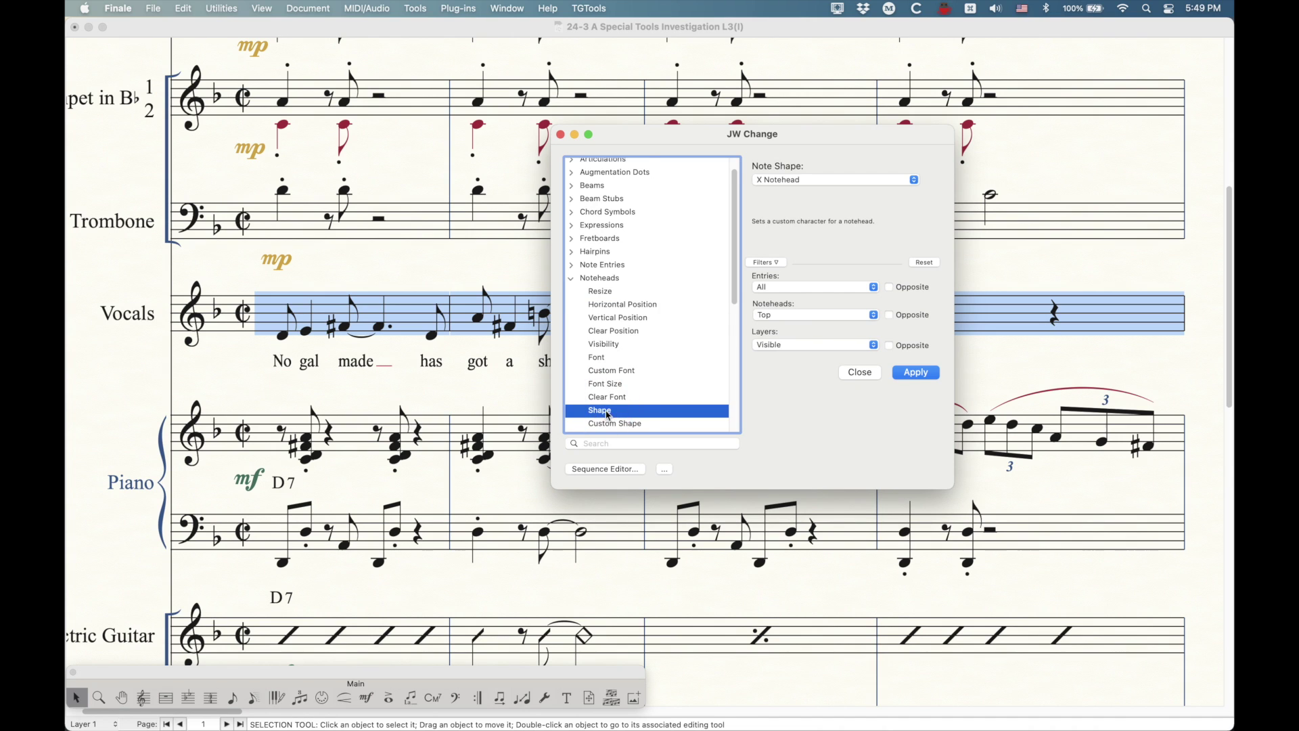
{"action": "scroll", "coordinate": [609, 414], "scroll_direction": "down", "scroll_amount": 1}
{"action": "left_click", "coordinate": [827, 180]}
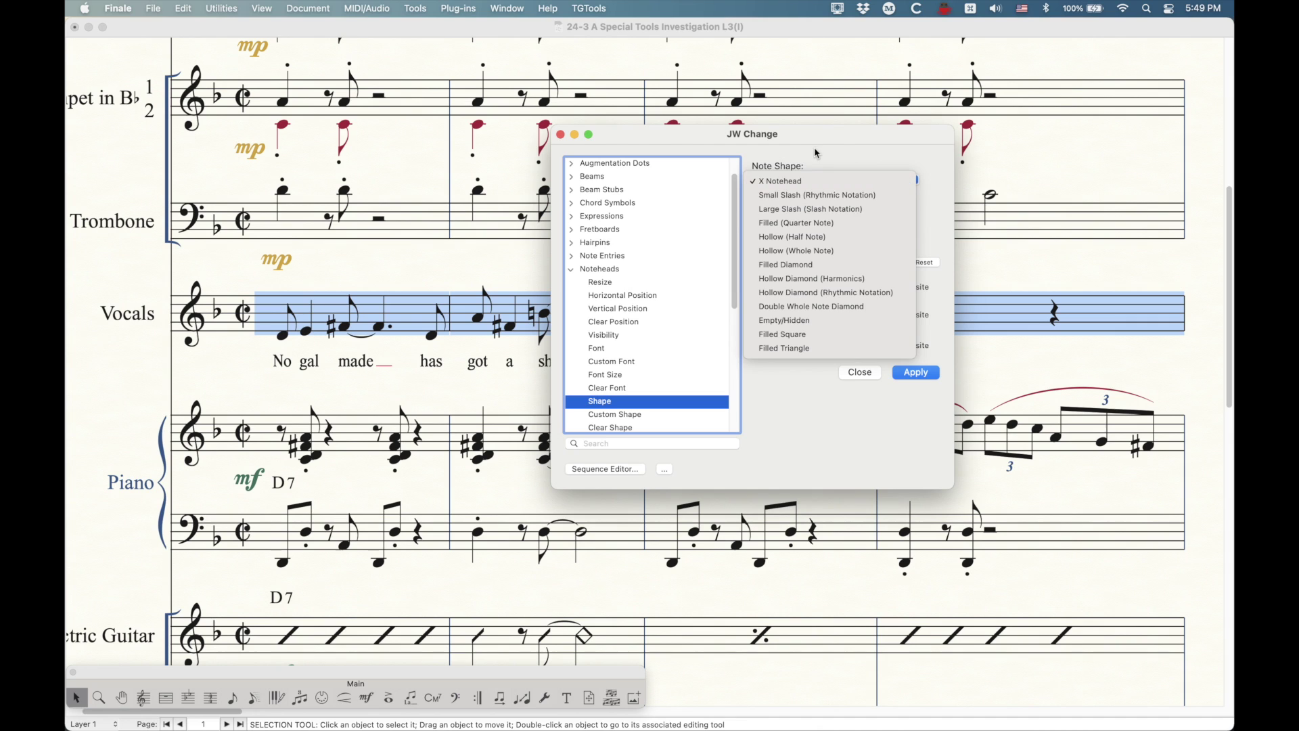
{"action": "left_click", "coordinate": [815, 149]}
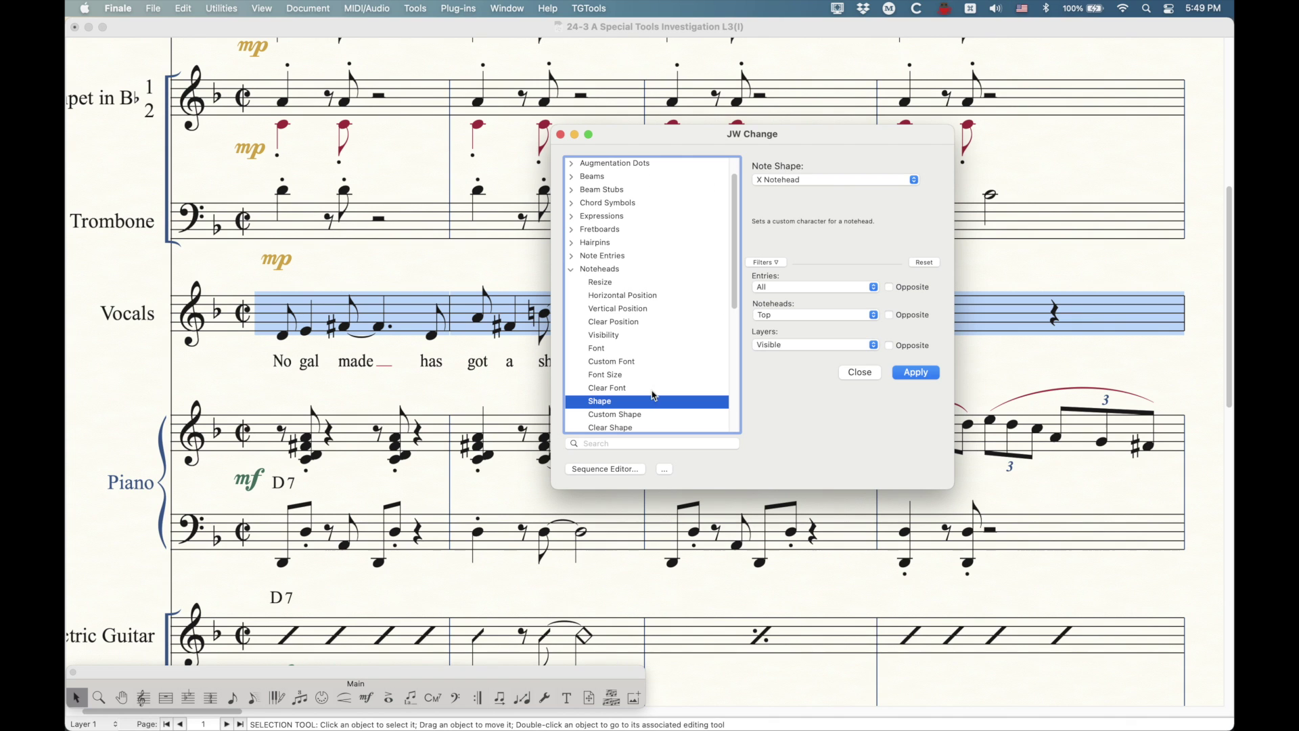
- Try applying the X Notehead shape to the selected Vocals staff with JW Change, close the plug-in and undo the change
{"action": "left_click", "coordinate": [916, 372]}
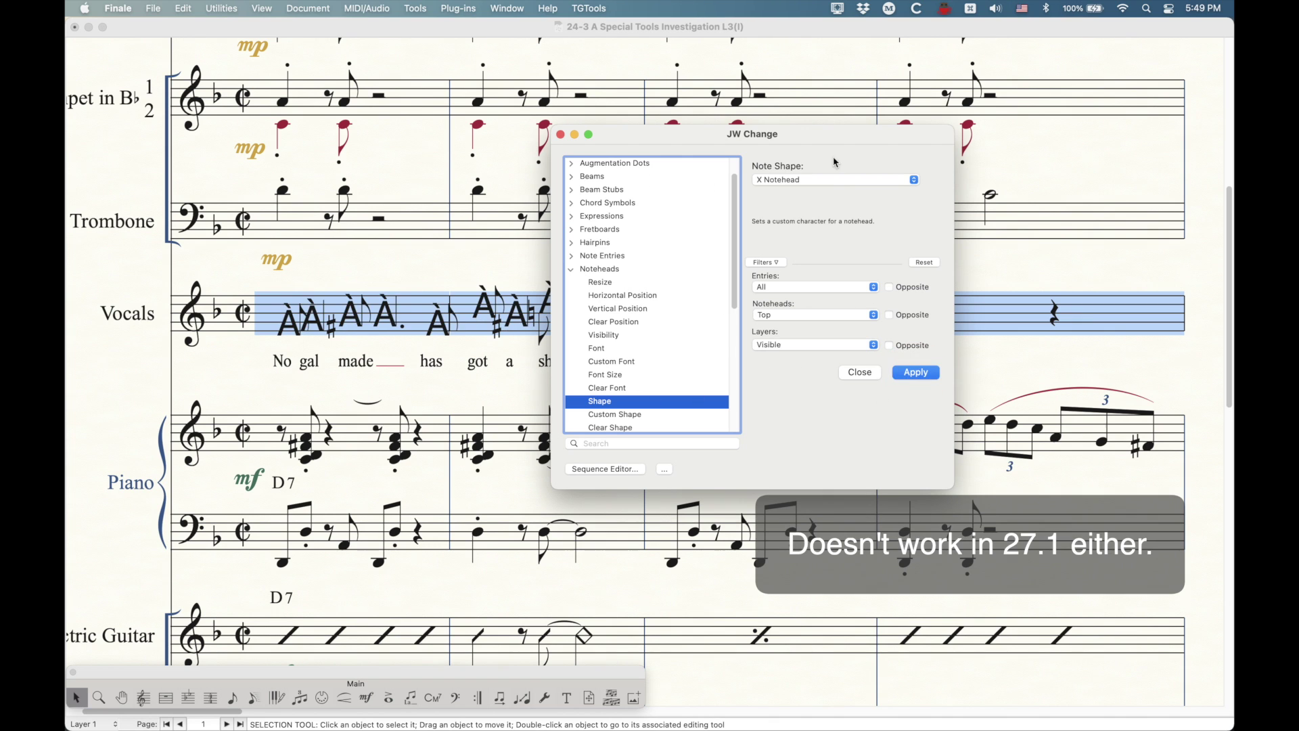
{"action": "left_click_drag", "start_coordinate": [820, 136], "coordinate": [817, 183]}
{"action": "left_click", "coordinate": [866, 424]}
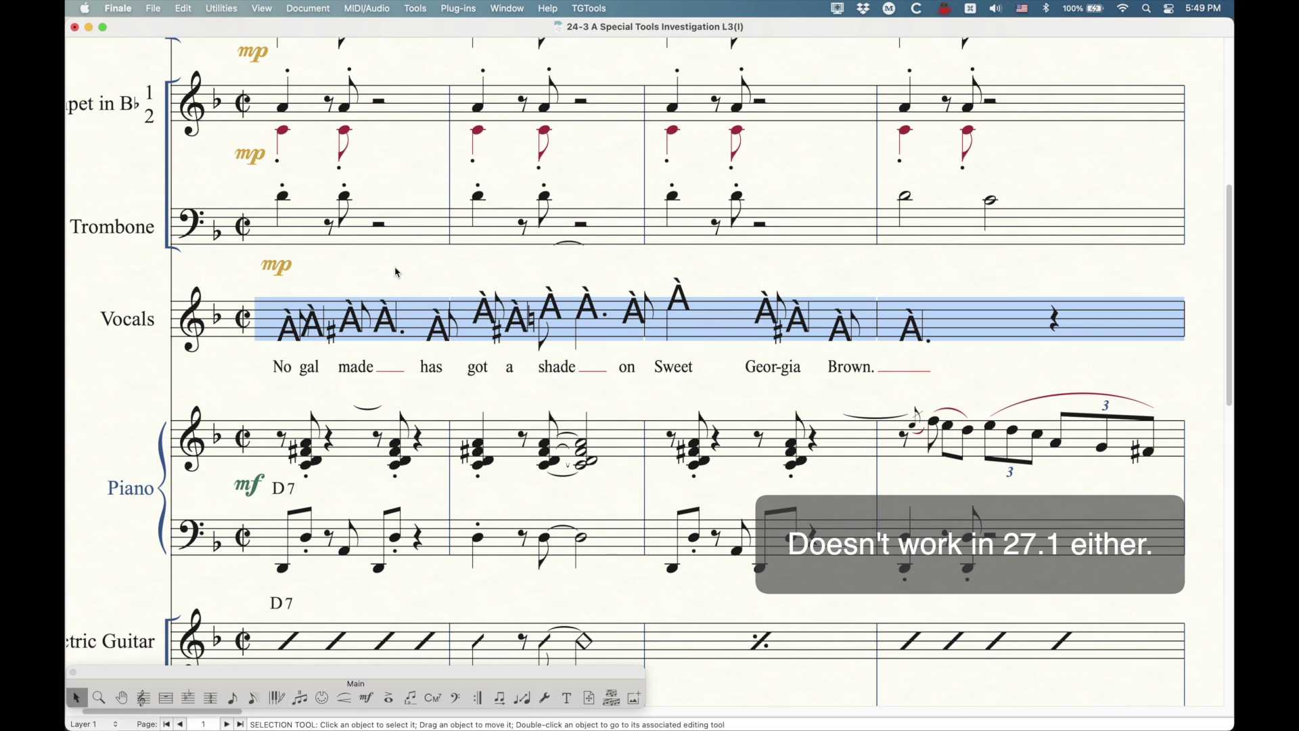
{"action": "key", "text": "super+z"}
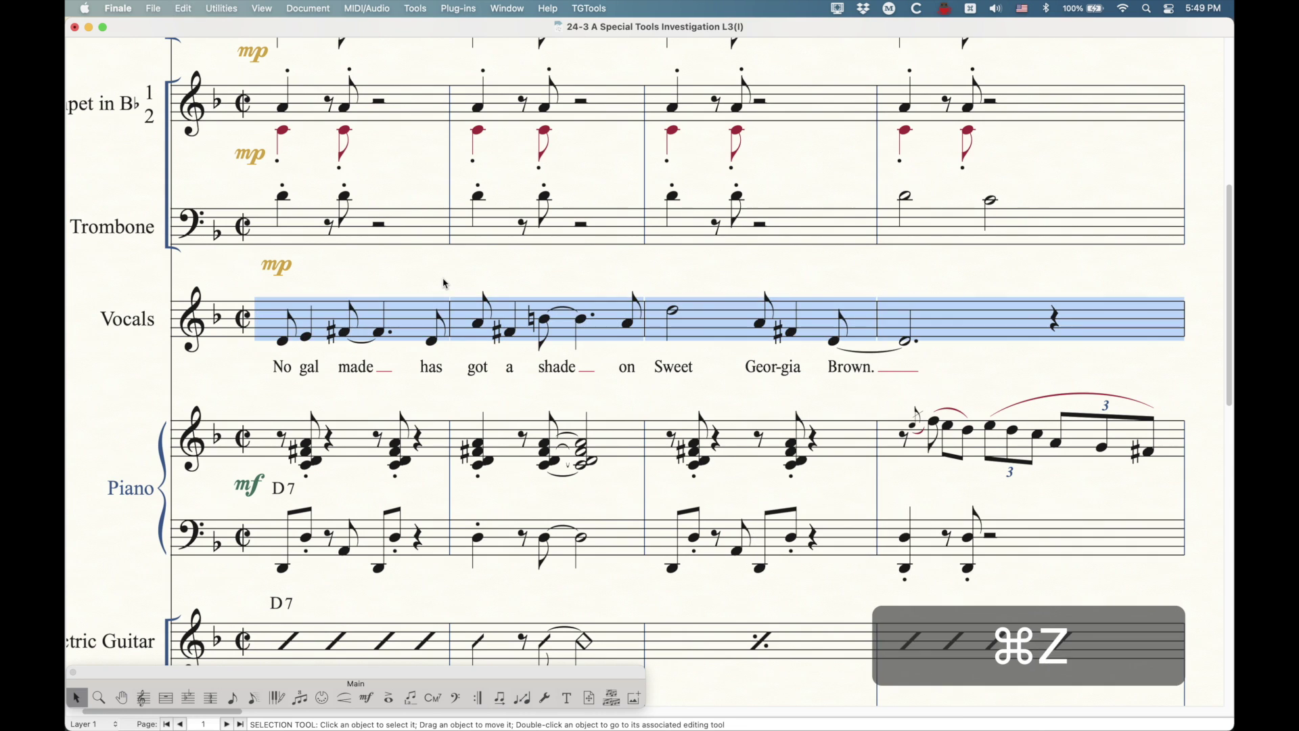
- Reopen JW Change to review its list of Noteheads options, and close it without applying anything
{"action": "left_click", "coordinate": [453, 7]}
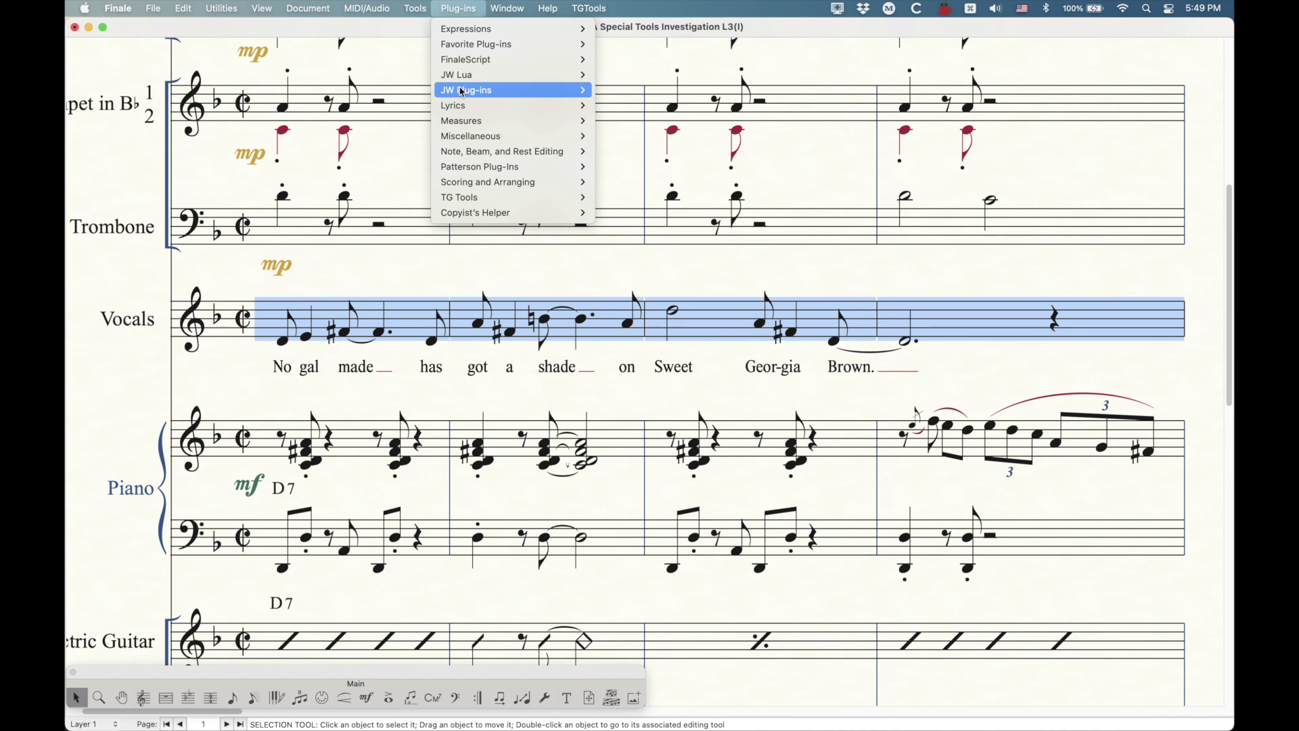
{"action": "mouse_move", "coordinate": [509, 90]}
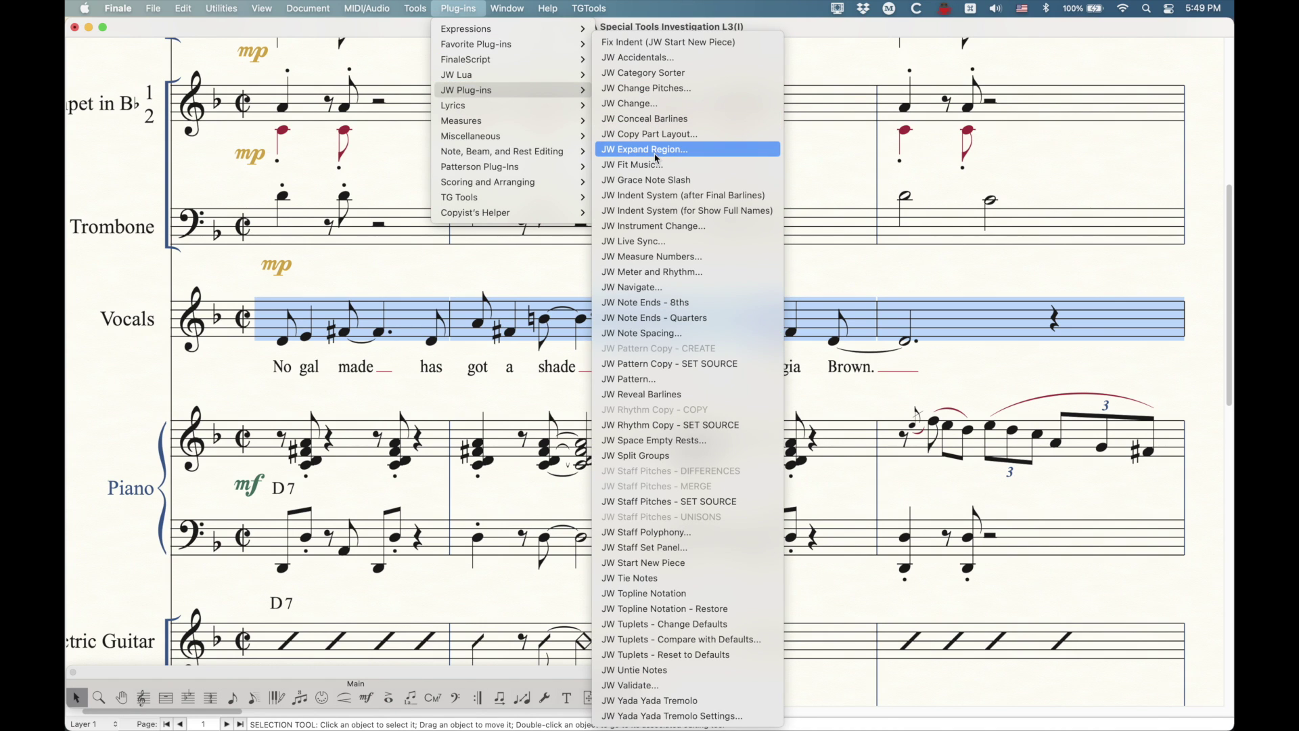
{"action": "left_click", "coordinate": [464, 5]}
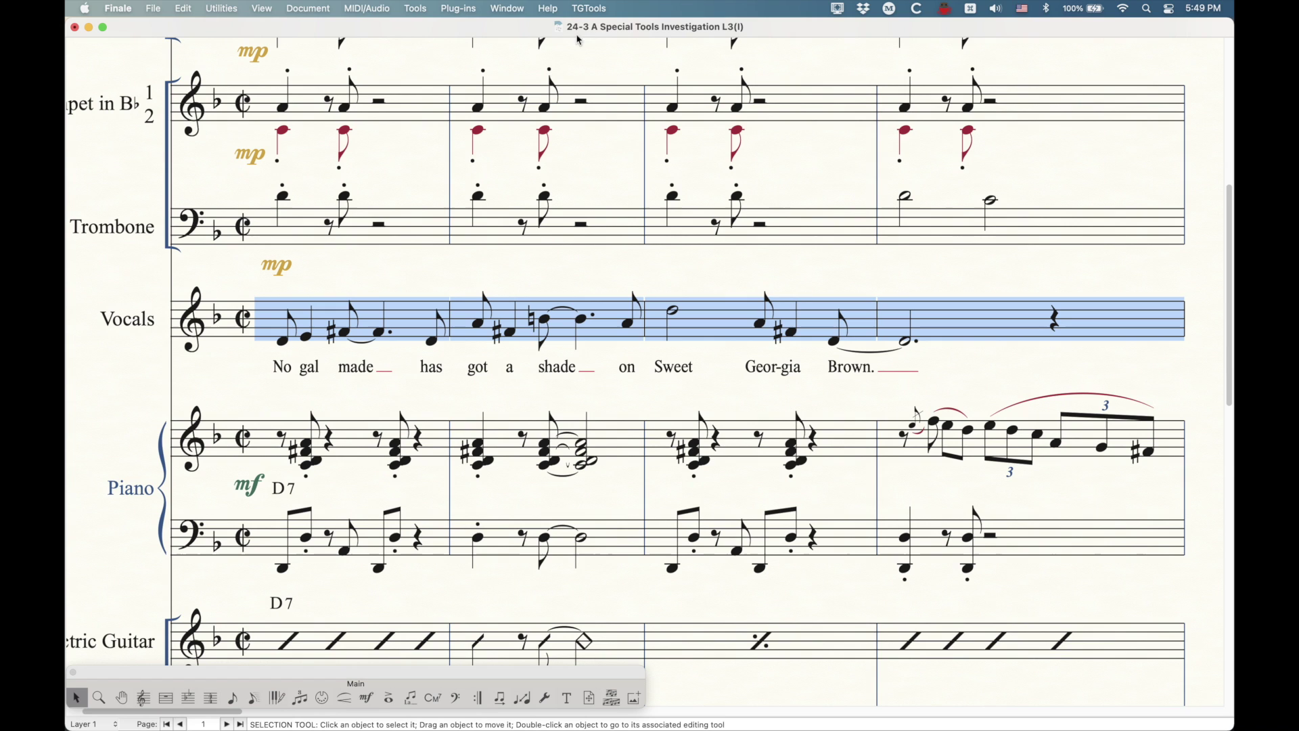
{"action": "left_click", "coordinate": [461, 6]}
{"action": "mouse_move", "coordinate": [467, 92]}
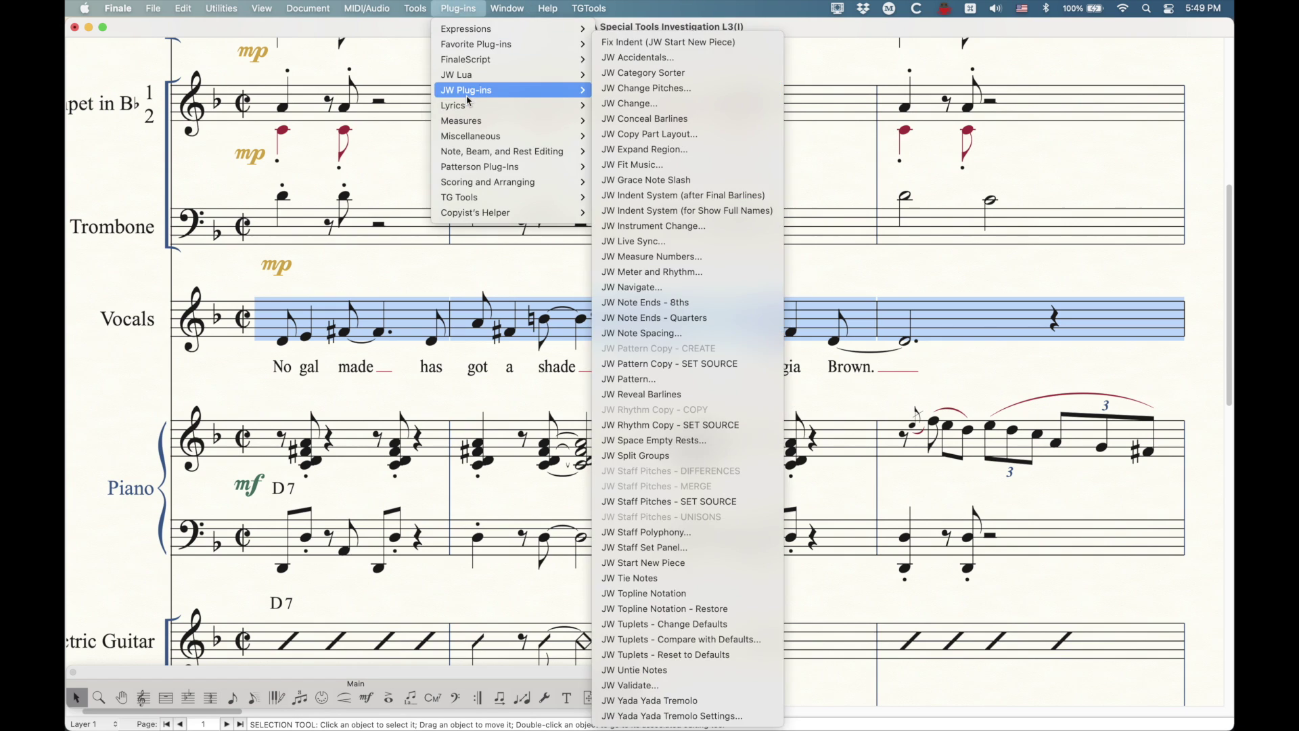
{"action": "left_click", "coordinate": [636, 103]}
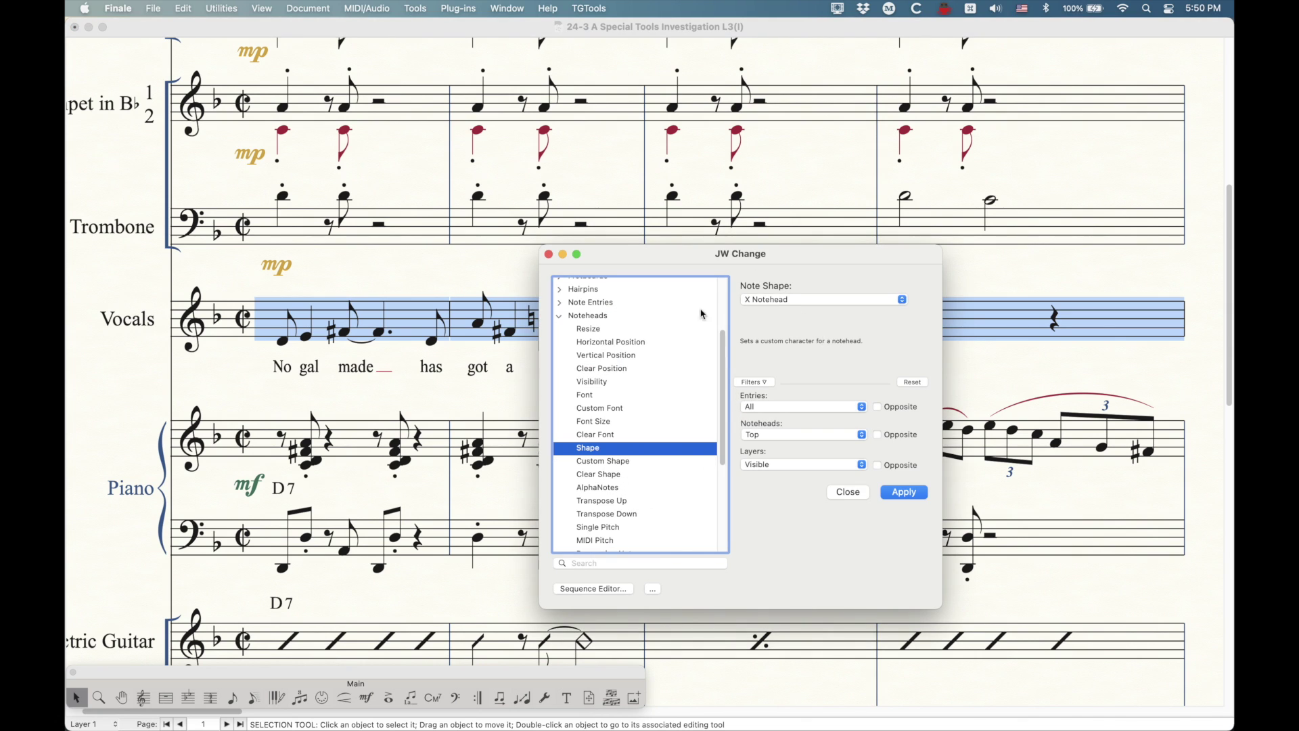
{"action": "left_click", "coordinate": [846, 494]}
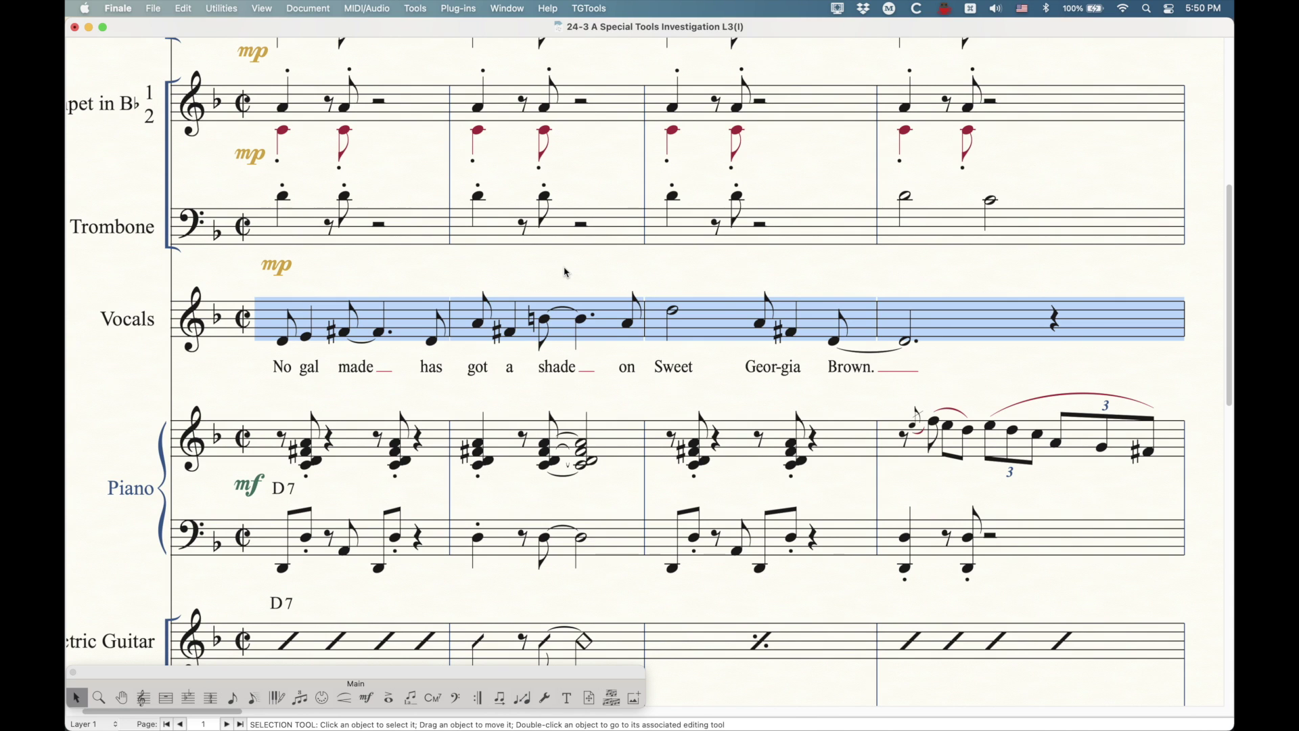
- Switch to the Special Tools and compare the Notehead Position and Note Shape tools, leaving Notehead Position active
{"action": "left_click", "coordinate": [545, 697]}
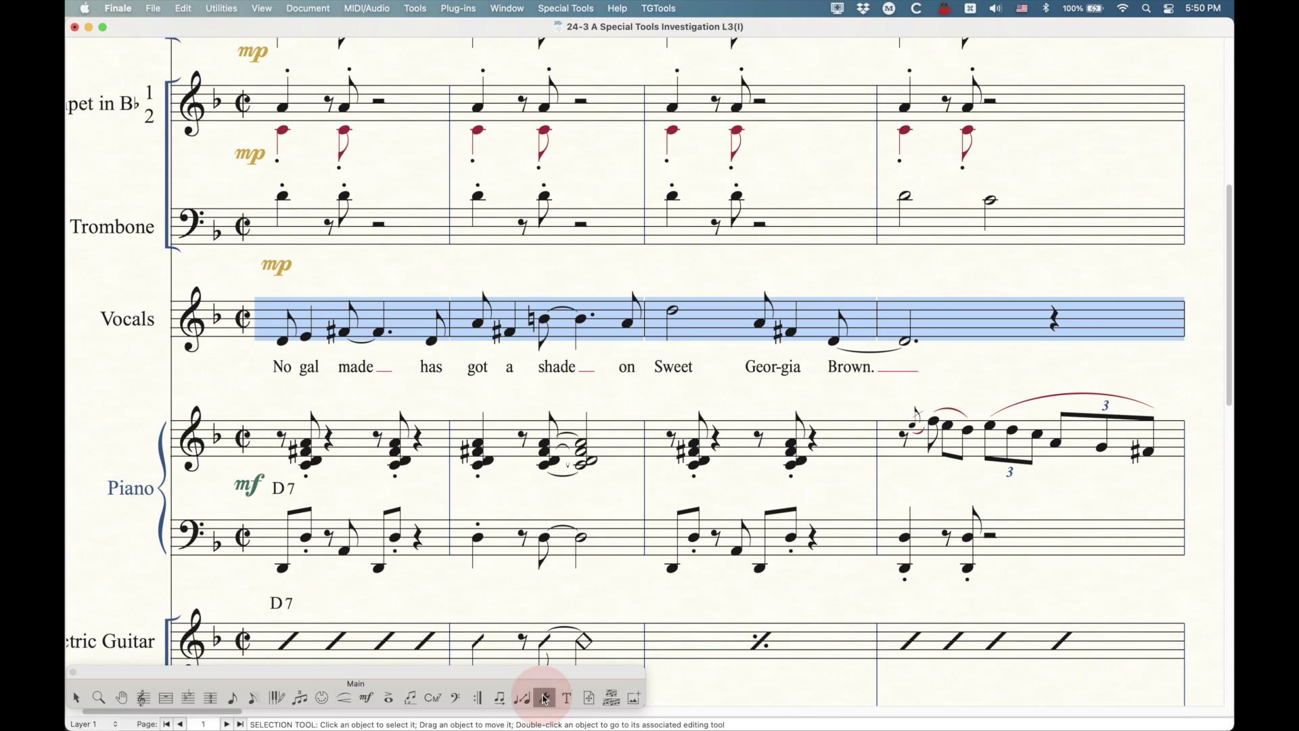
{"action": "left_click", "coordinate": [100, 657]}
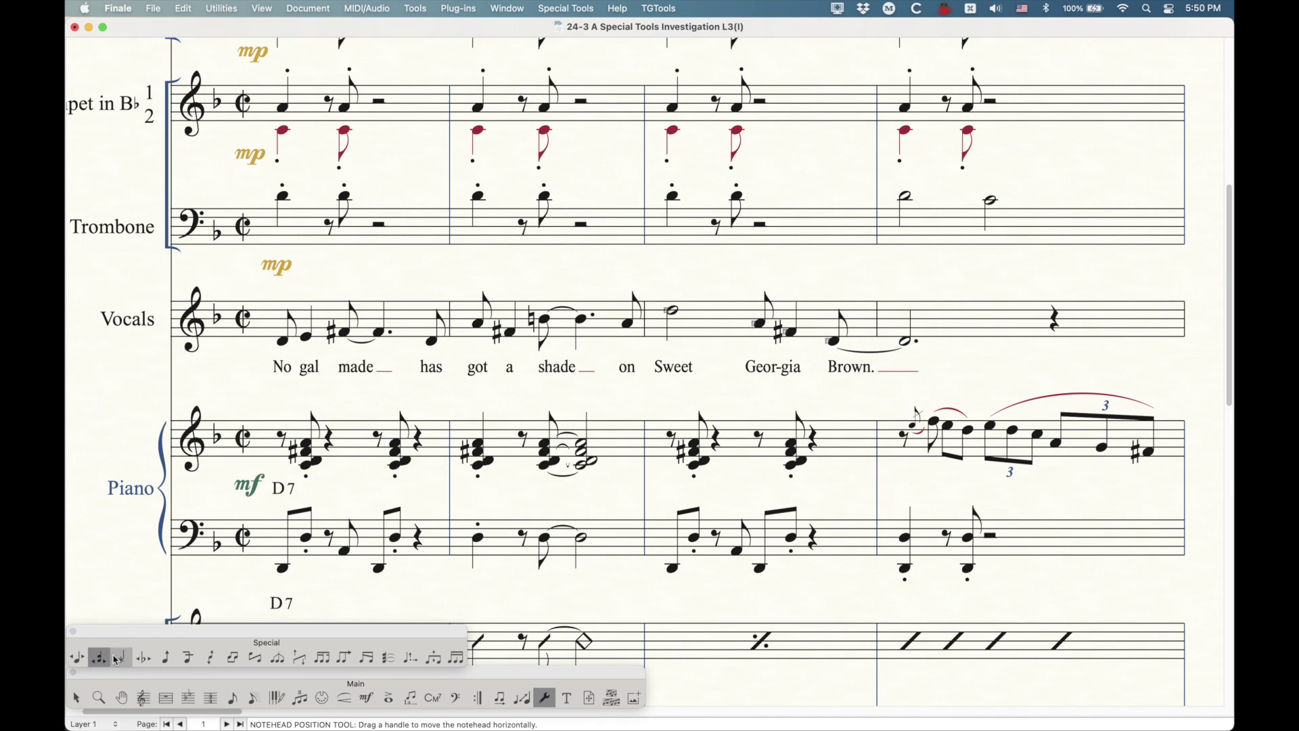
{"action": "left_click", "coordinate": [119, 660]}
{"action": "left_click", "coordinate": [123, 658]}
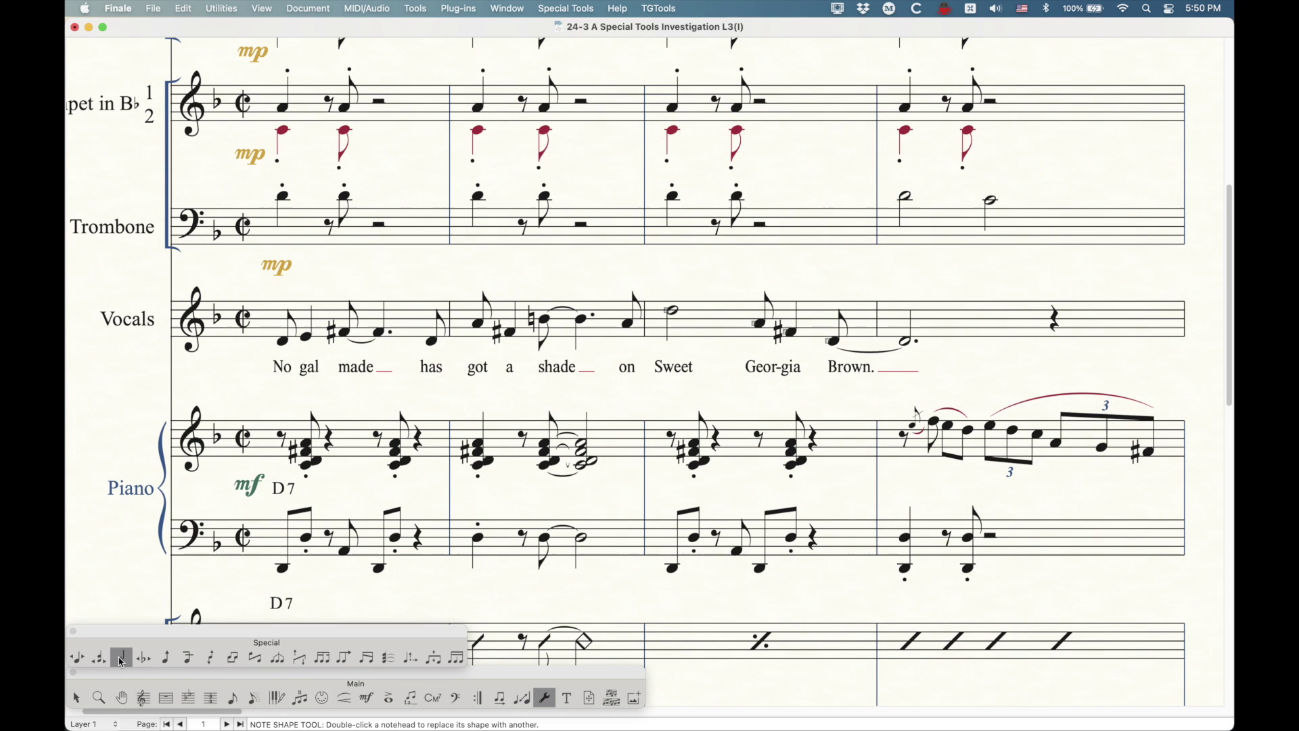
{"action": "left_click", "coordinate": [98, 658]}
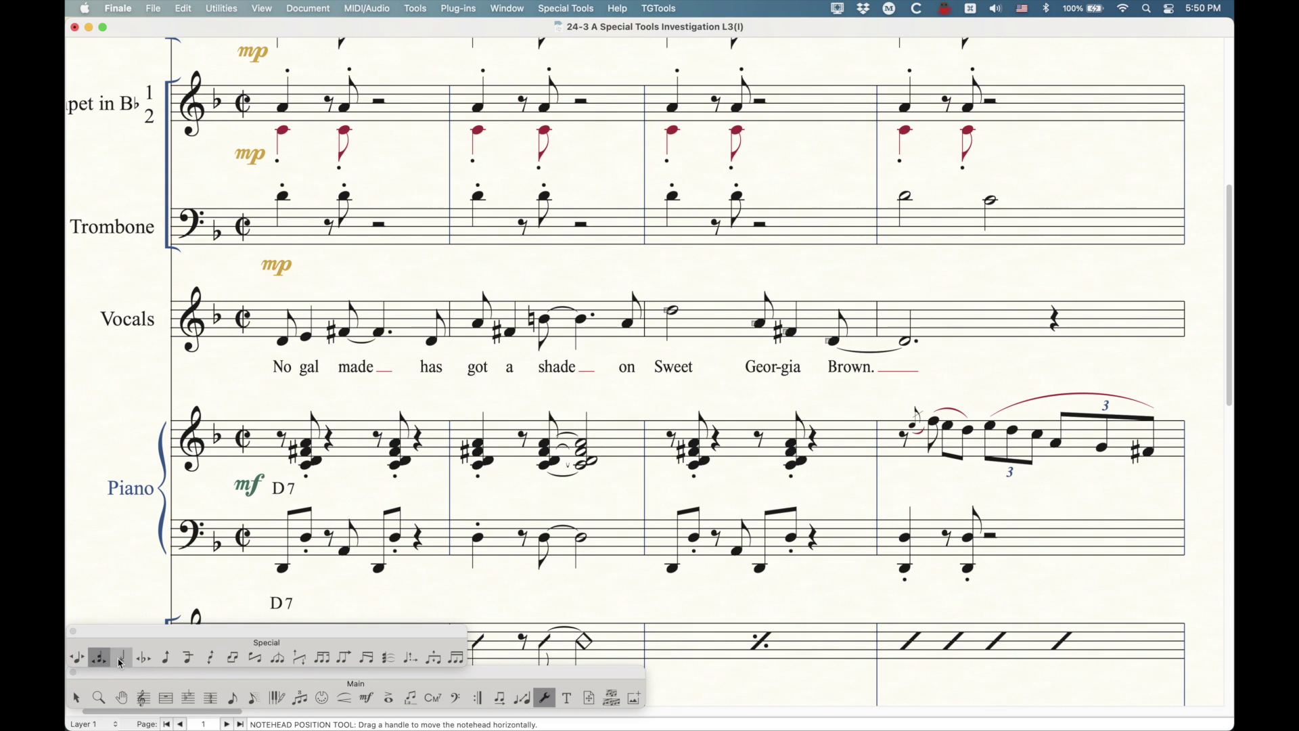
{"action": "left_click", "coordinate": [109, 659]}
{"action": "left_click", "coordinate": [103, 664]}
{"action": "left_click", "coordinate": [118, 659]}
{"action": "left_click", "coordinate": [102, 660]}
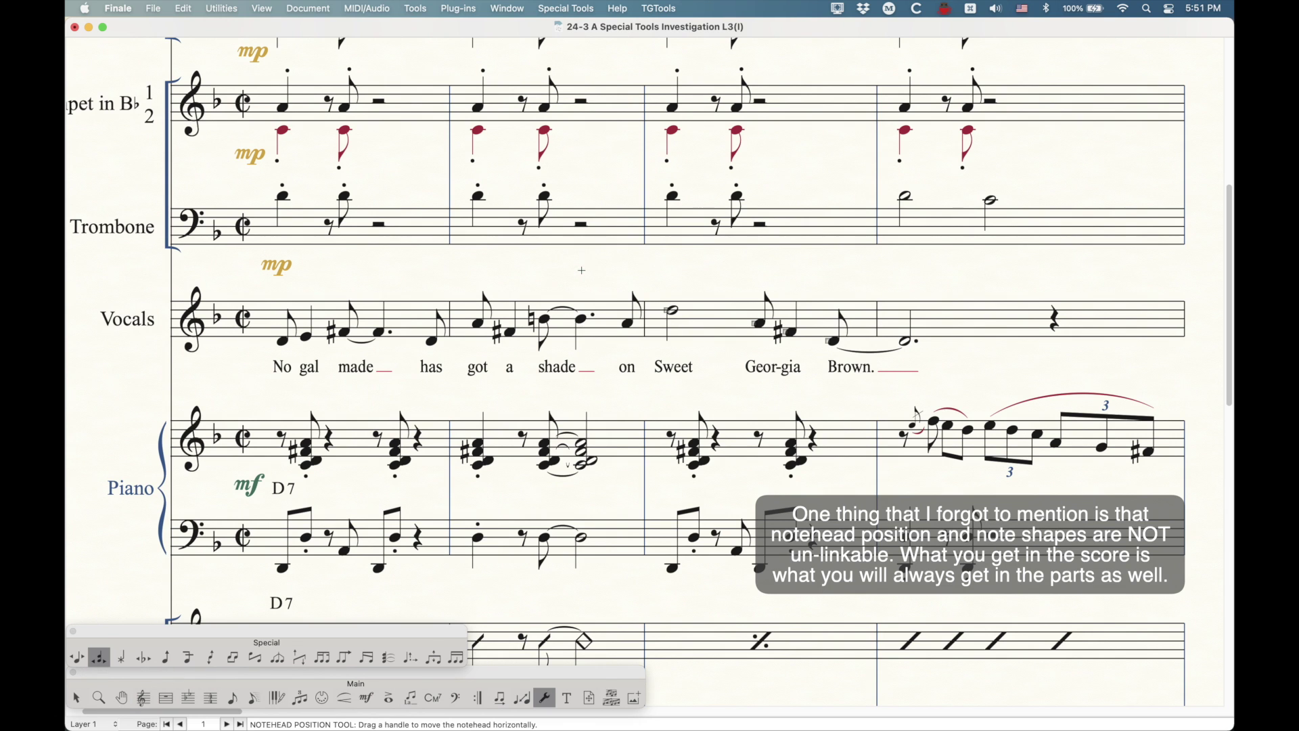
- Show the score's first and second pages side by side, with the first page's staff names in view
{"action": "key", "text": "super"}
{"action": "key", "text": "super+minus"}
{"action": "key", "text": "super+minus"}
{"action": "key", "text": "super+minus"}
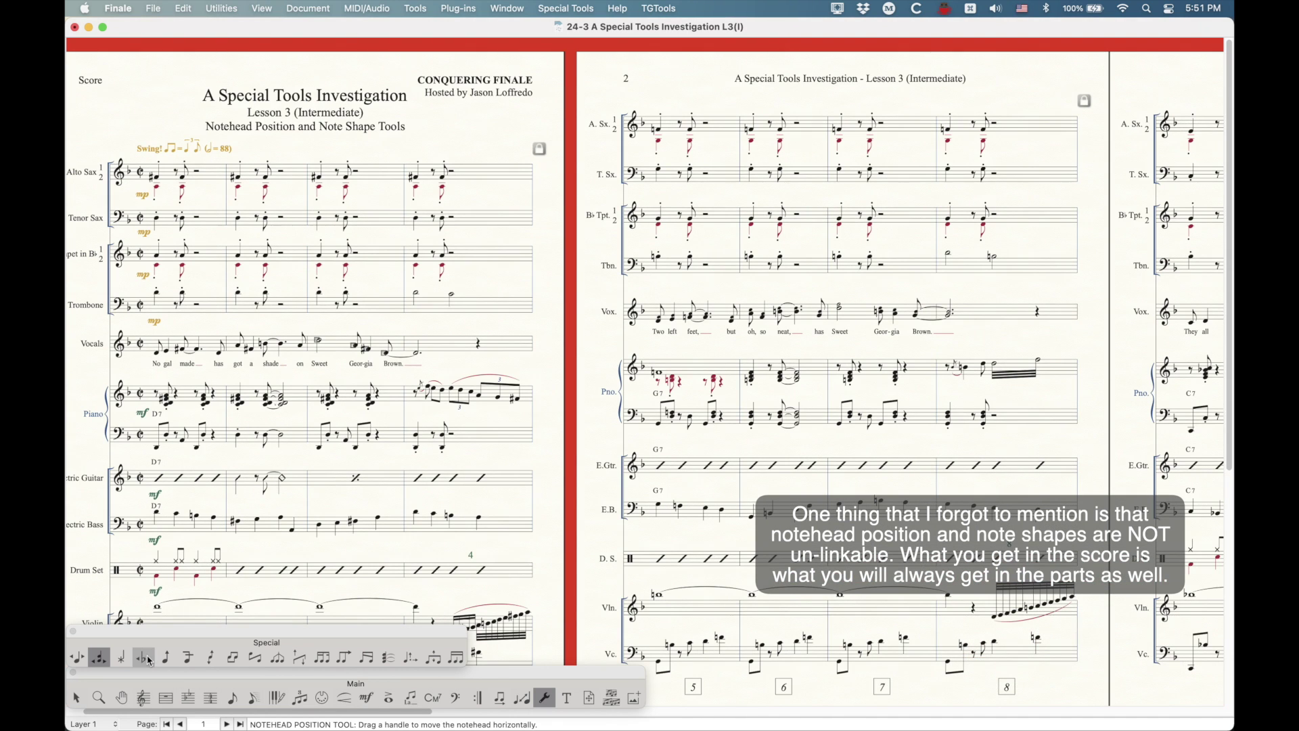
{"action": "scroll", "coordinate": [469, 500], "scroll_direction": "left", "scroll_amount": 3}
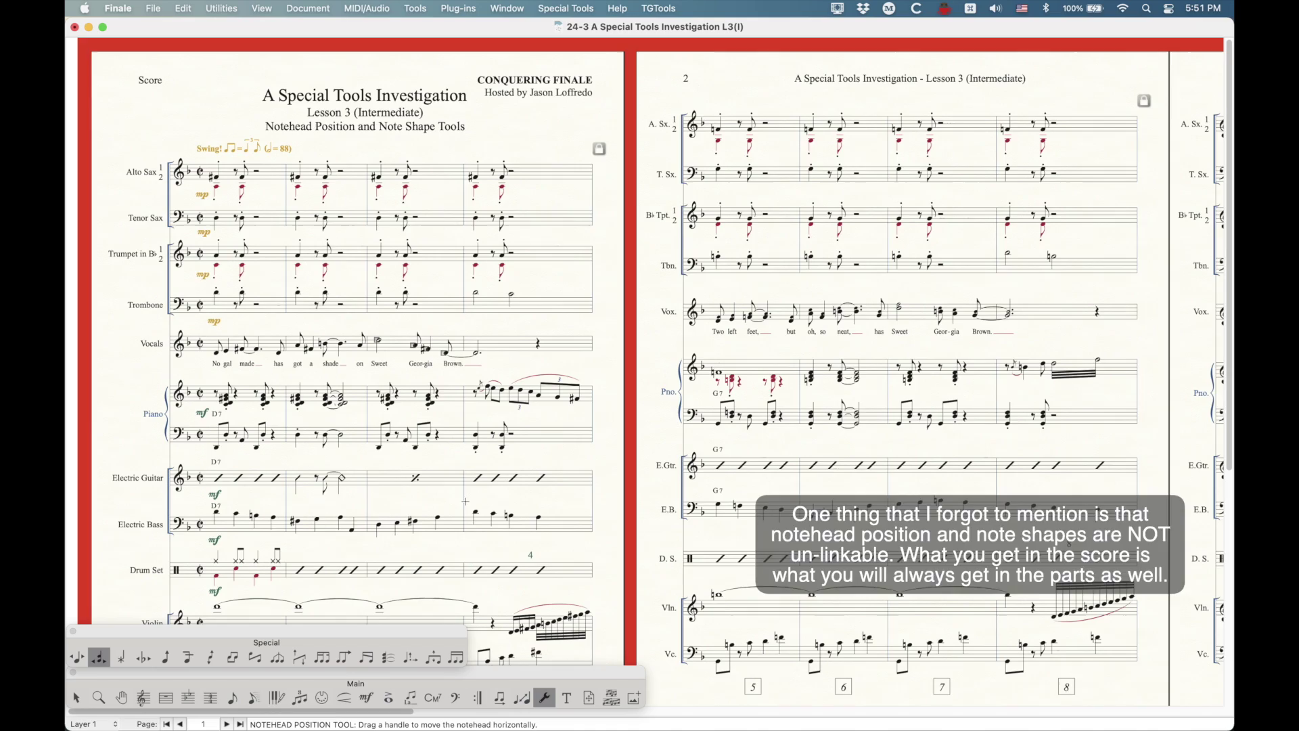